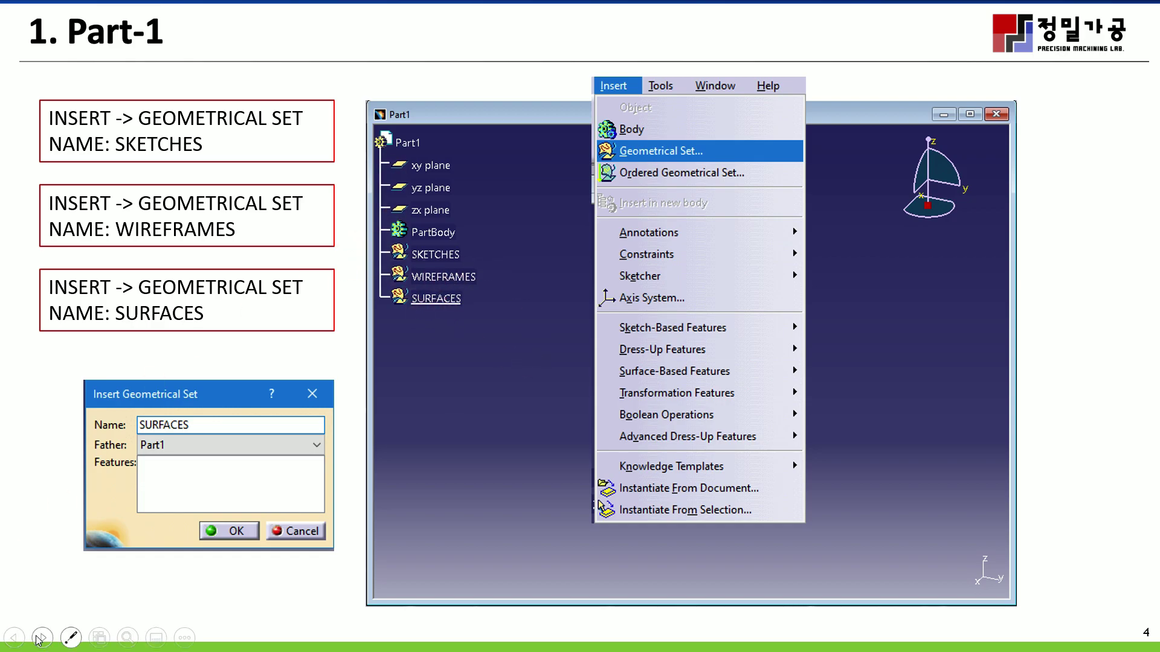
click(41, 637)
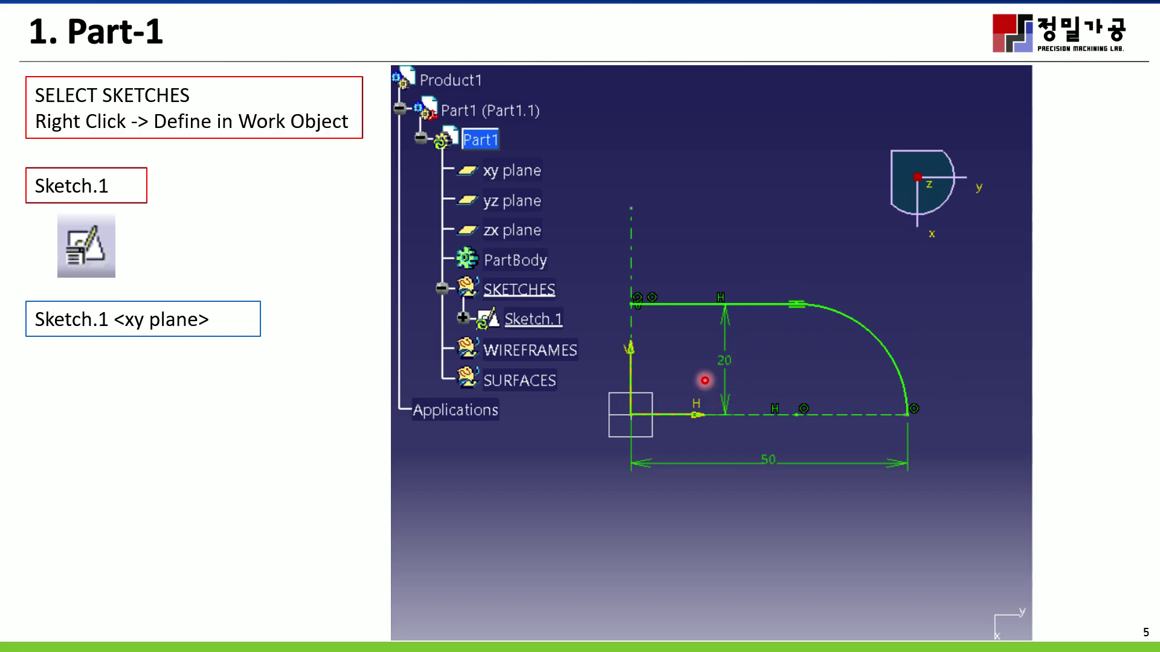
- Switch to CATIA and activate Part1 in the Generative Shape Design workbench
key(super)
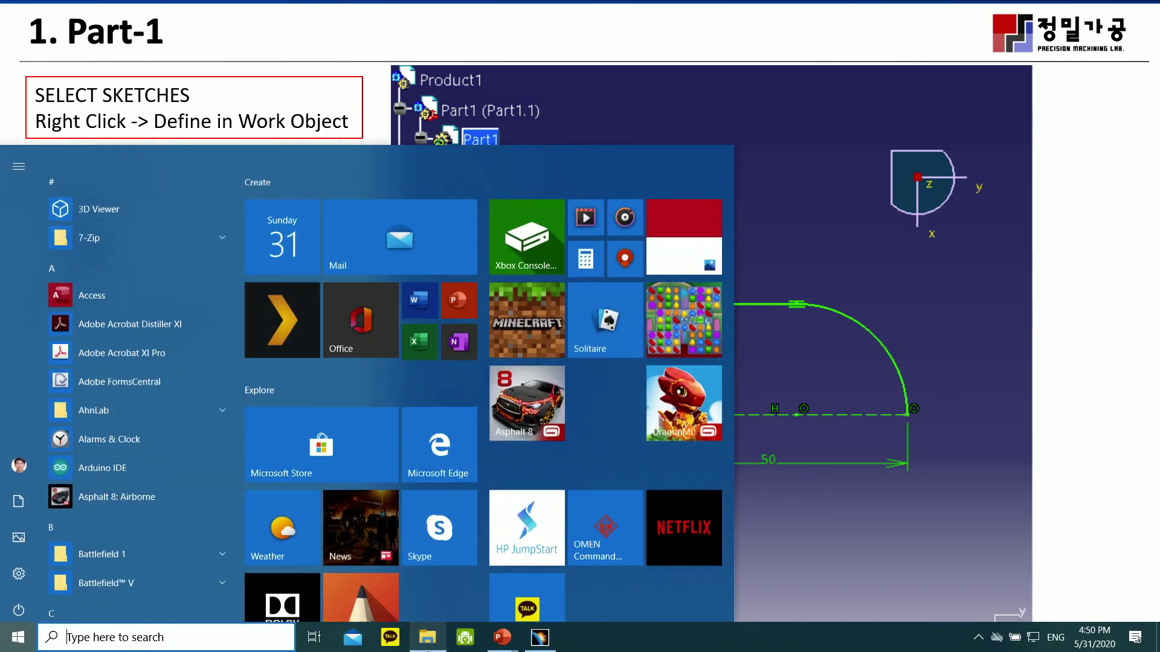
click(540, 637)
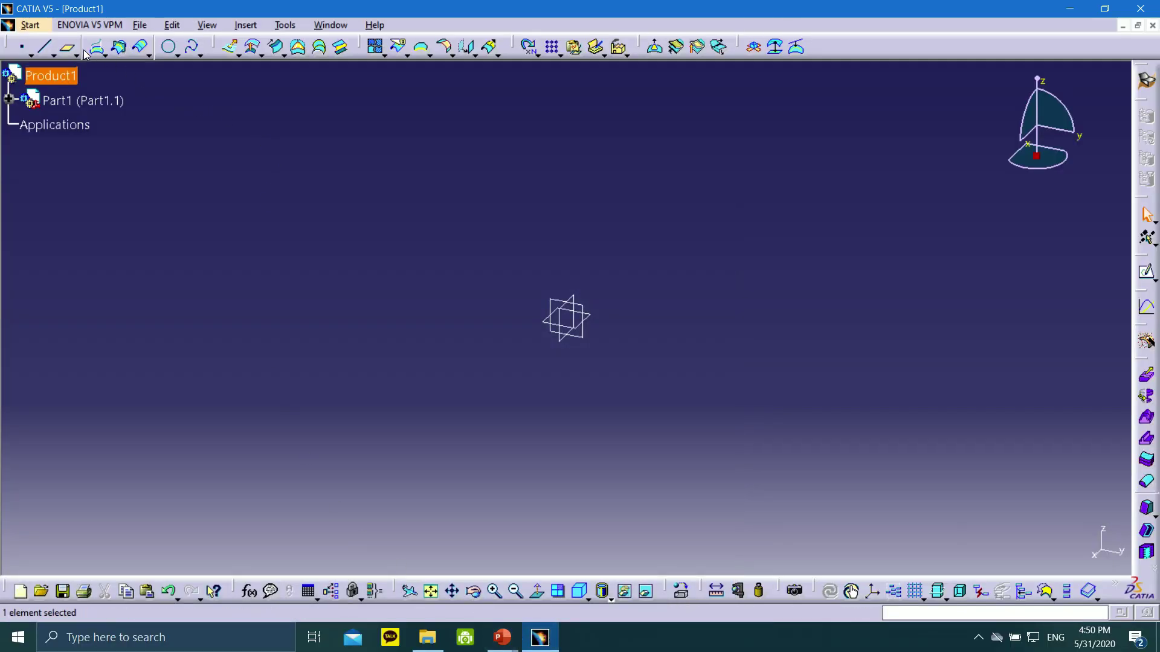
click(594, 315)
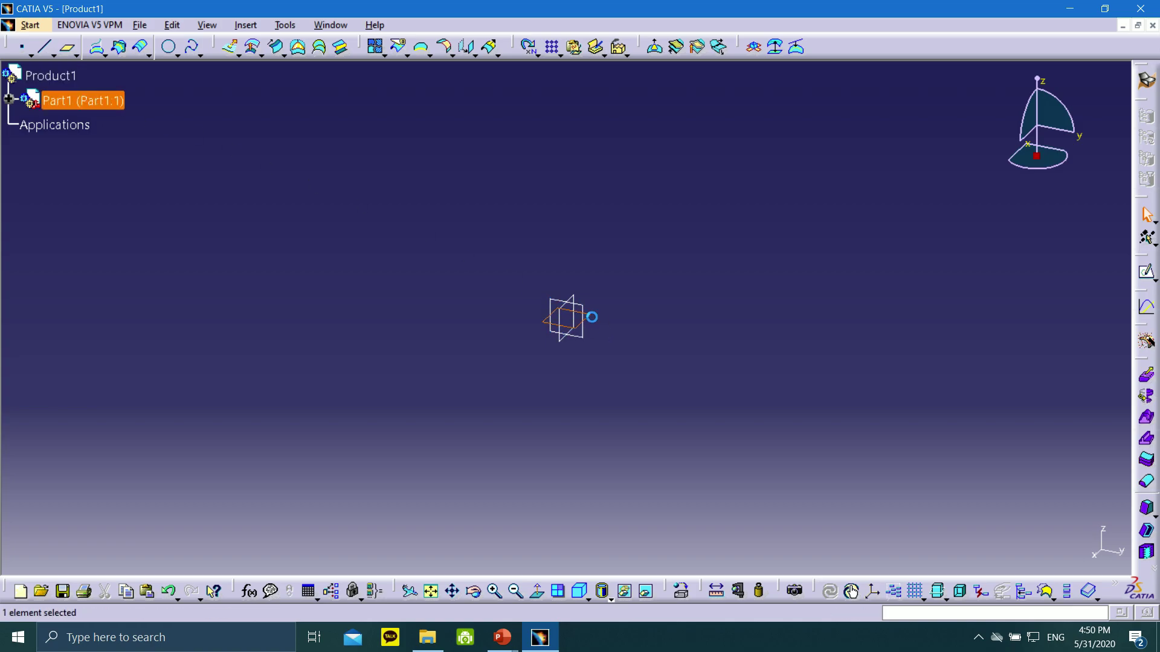
click(30, 25)
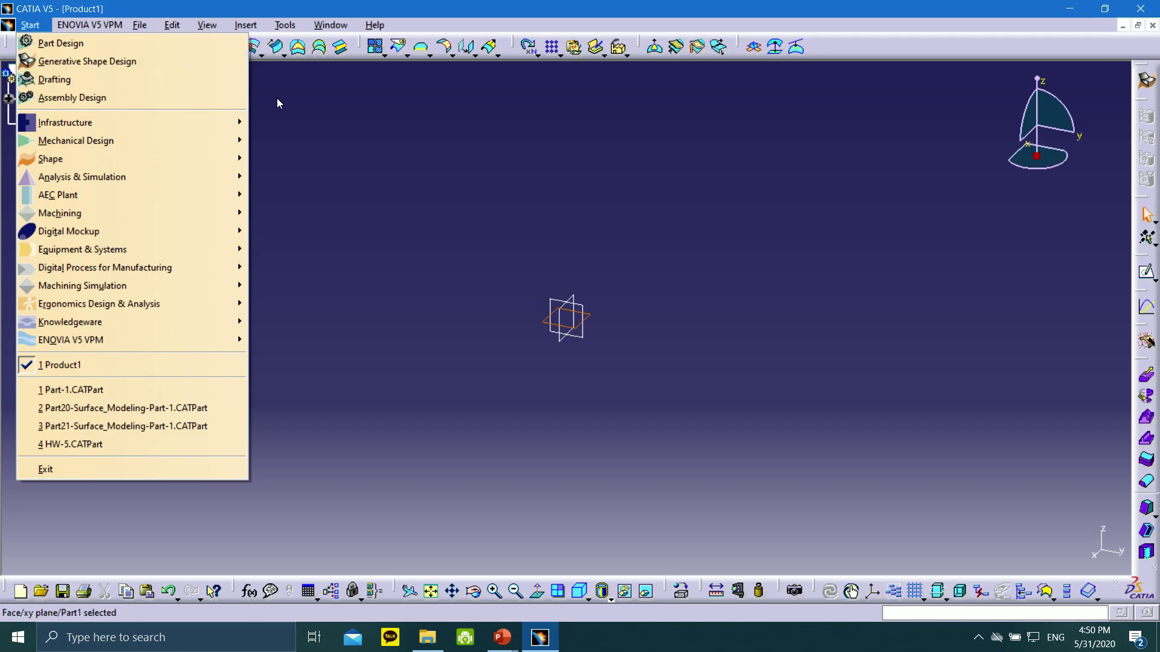
click(118, 62)
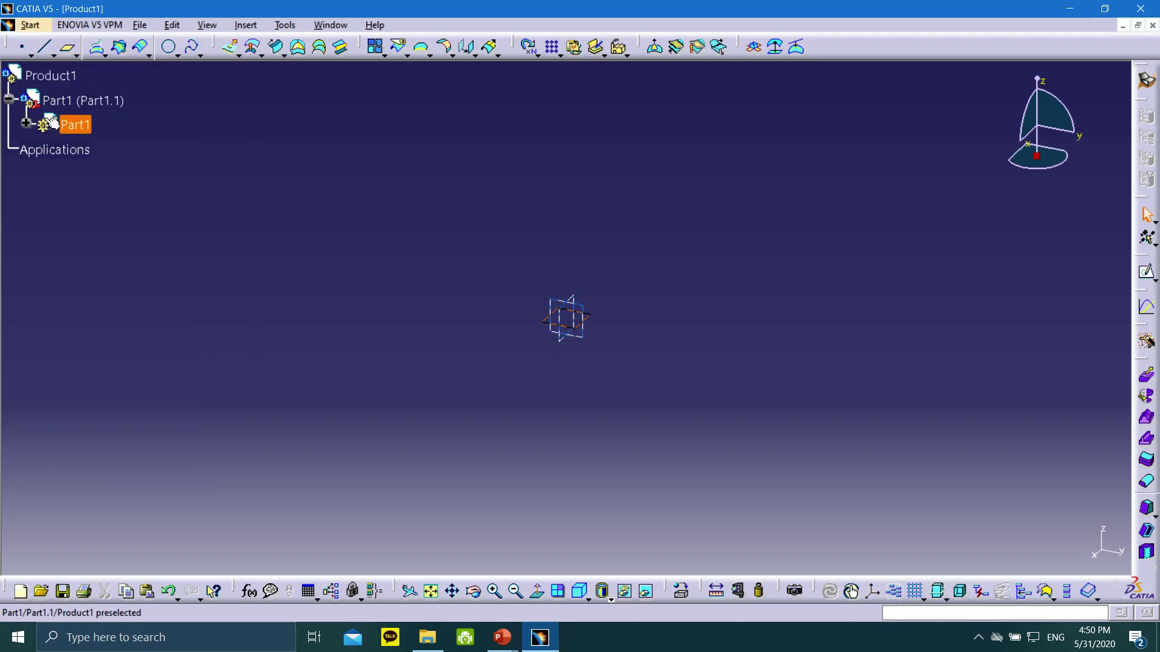
- Insert a geometrical set named SKETCHES into Part1
click(253, 25)
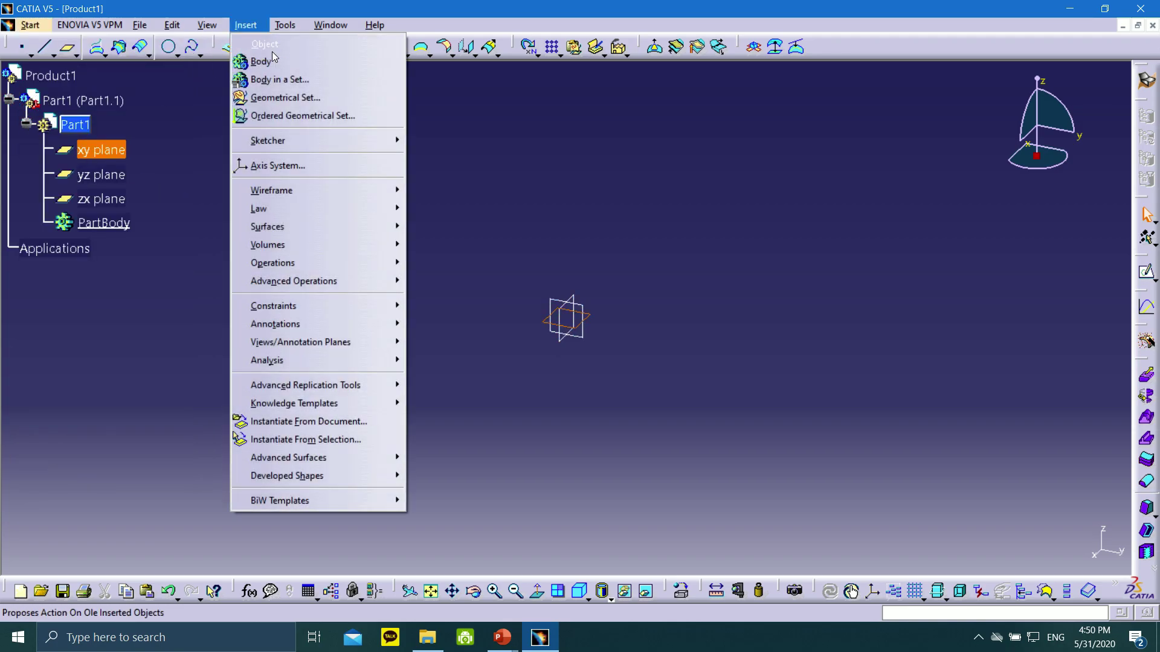
click(294, 95)
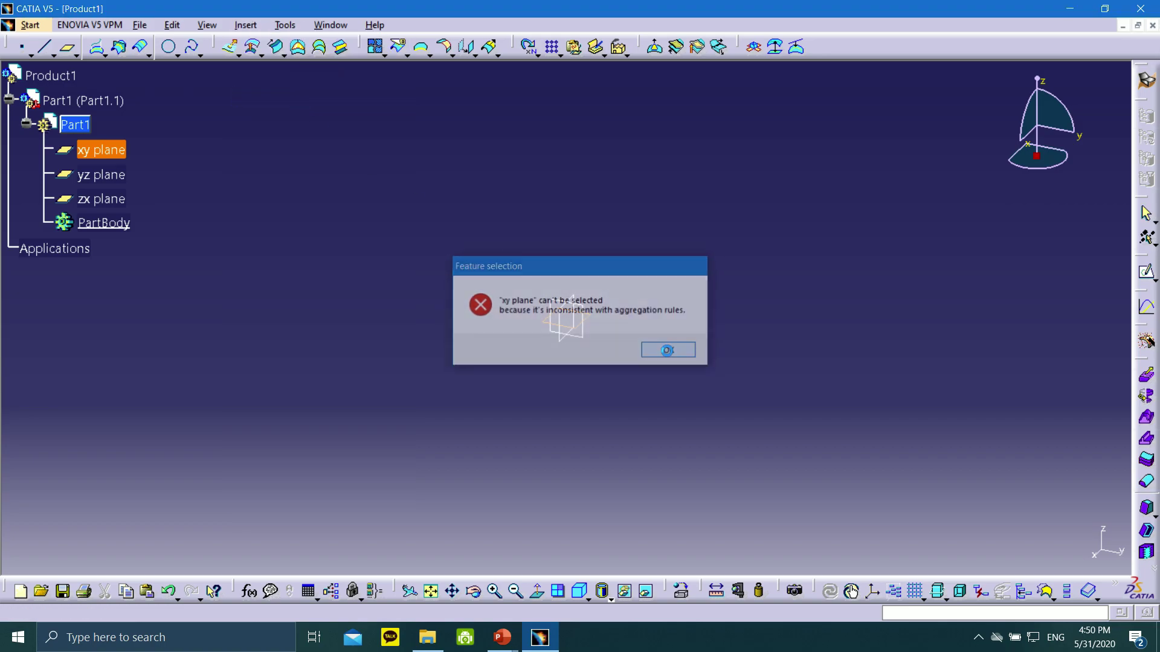
click(668, 349)
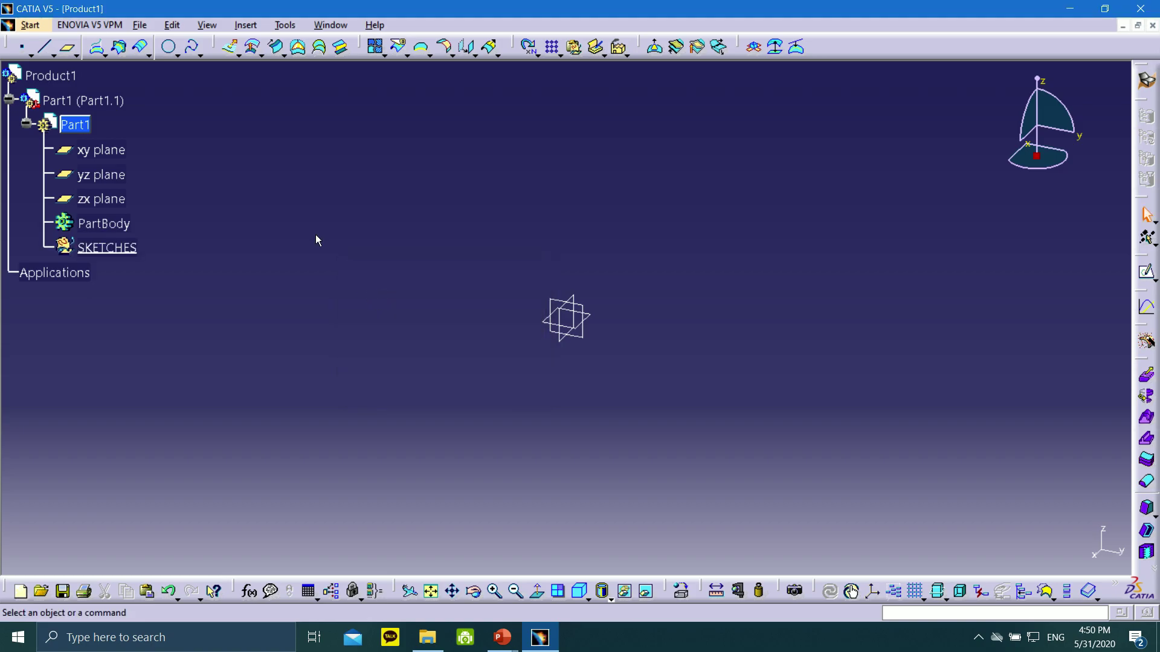
- Insert a second geometrical set named WIREFRAMES, with Part1 as its father
click(245, 25)
click(266, 97)
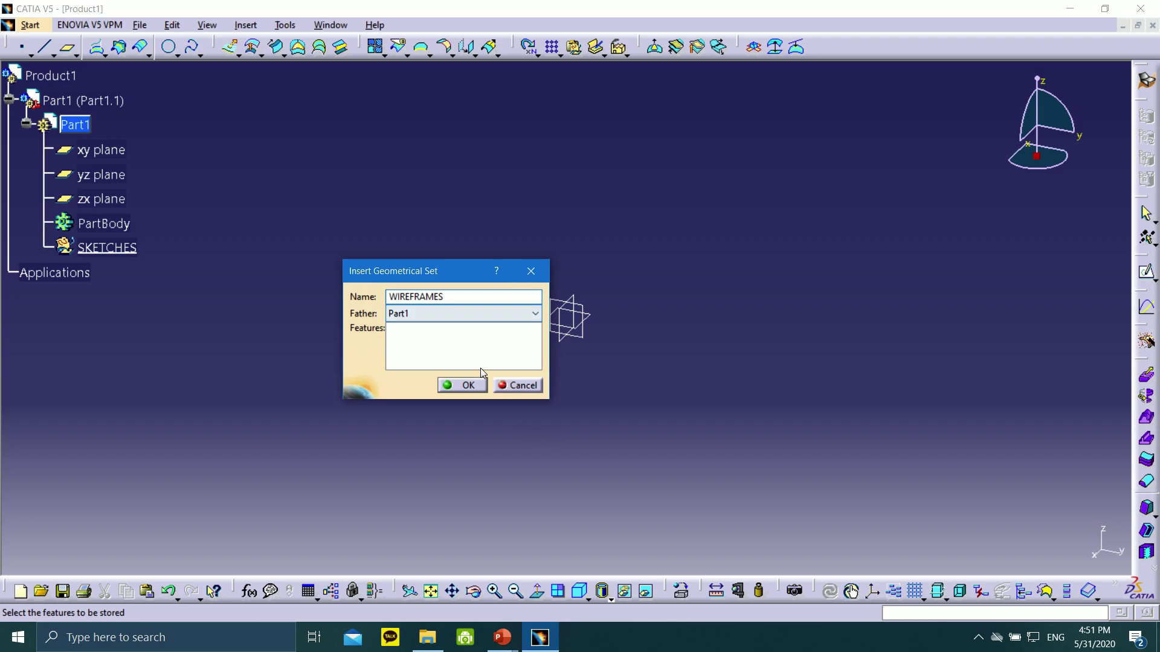
click(469, 386)
- Insert a third geometrical set named SURFACES, with Part1 as its father
click(245, 25)
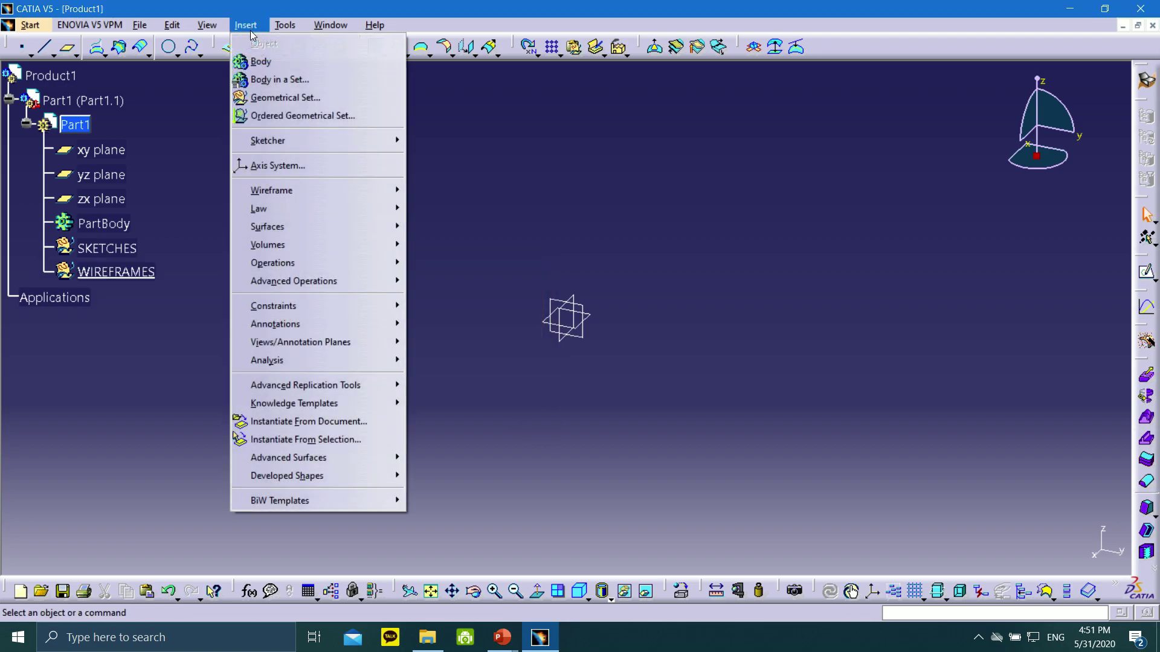
click(265, 97)
text(SURFACES)
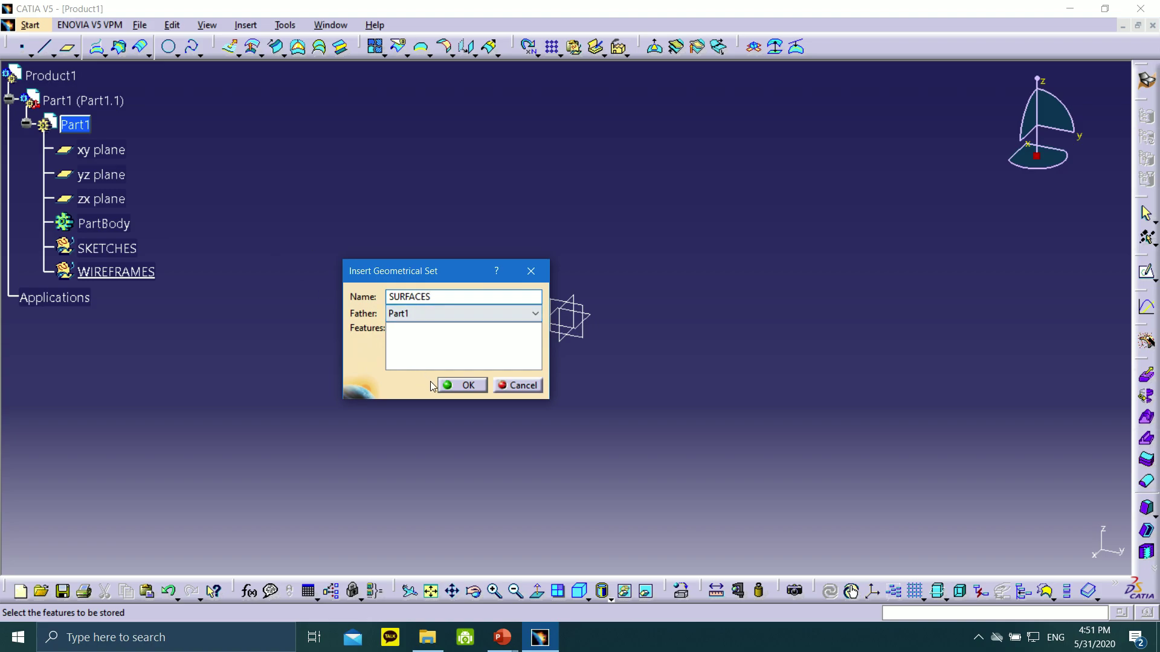
click(450, 385)
- Define the SKETCHES geometrical set as the in-work object
click(96, 245)
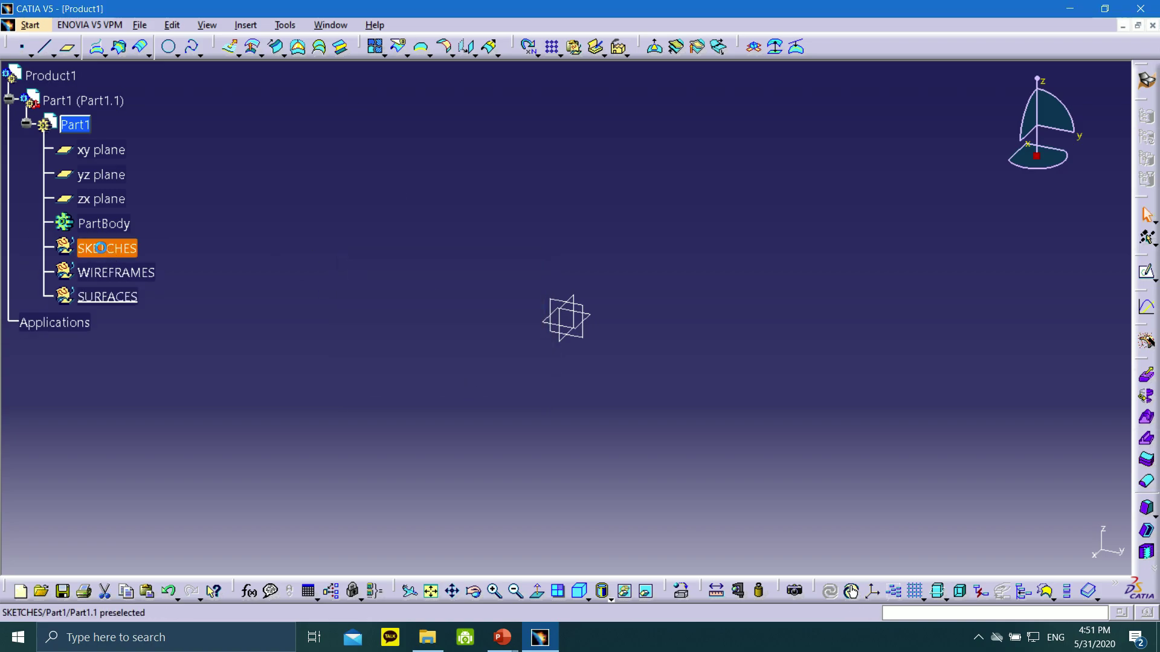
right_click(96, 243)
click(166, 355)
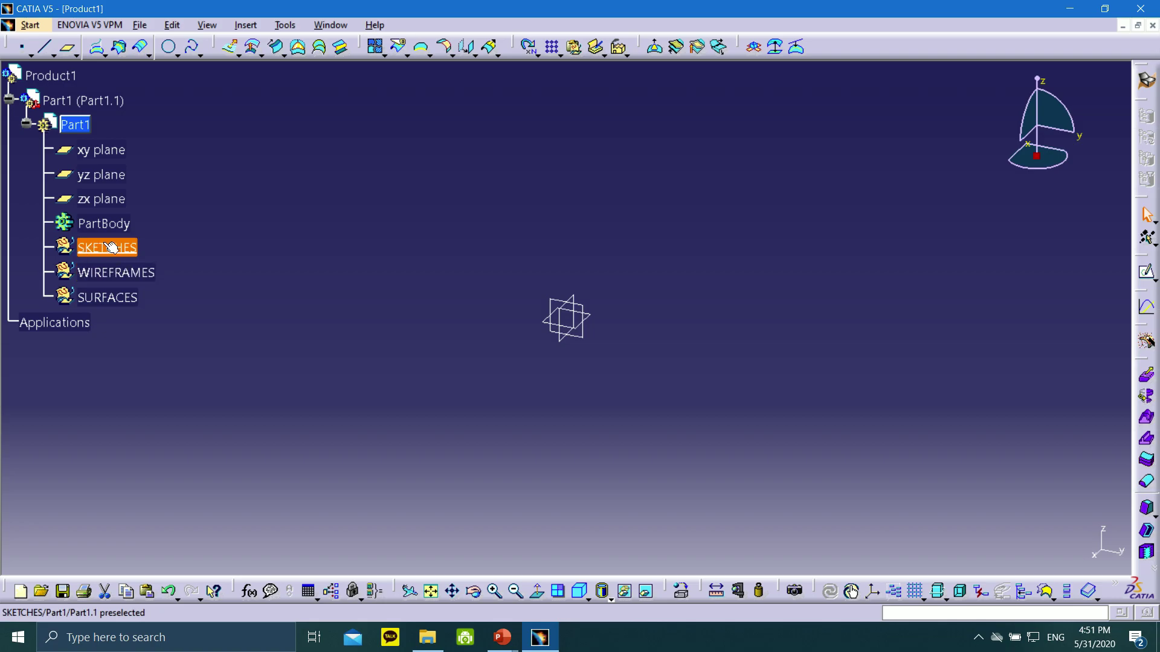
- Create a positioned sketch on the xy plane with its axes swapped and the V direction reversed
click(587, 315)
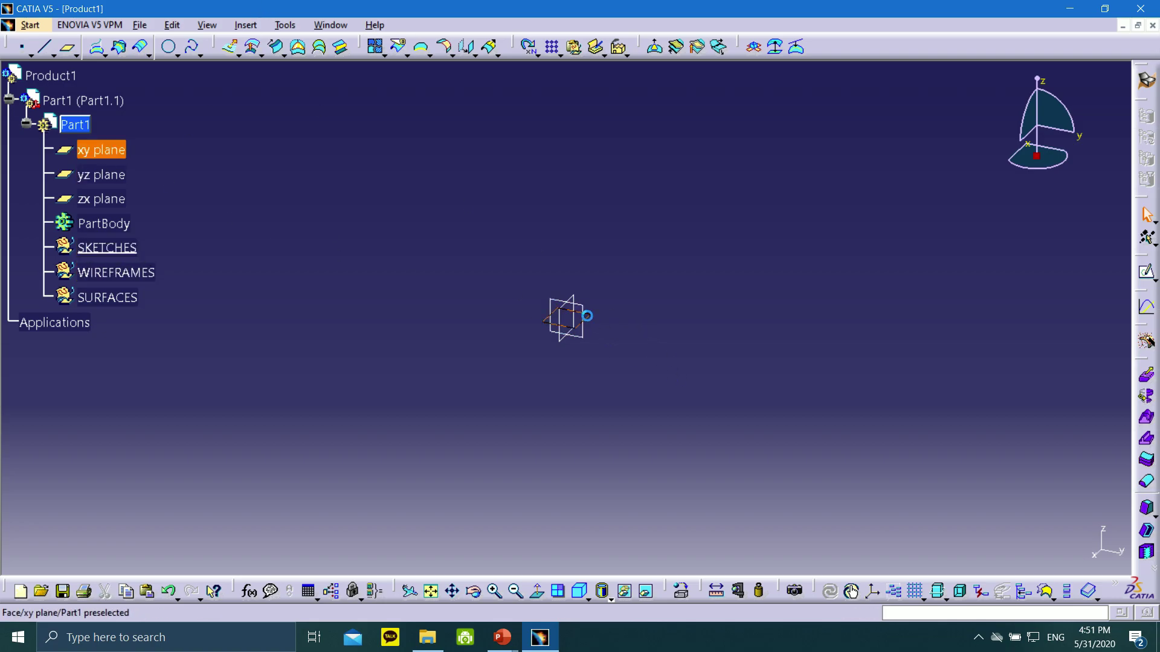
click(1152, 279)
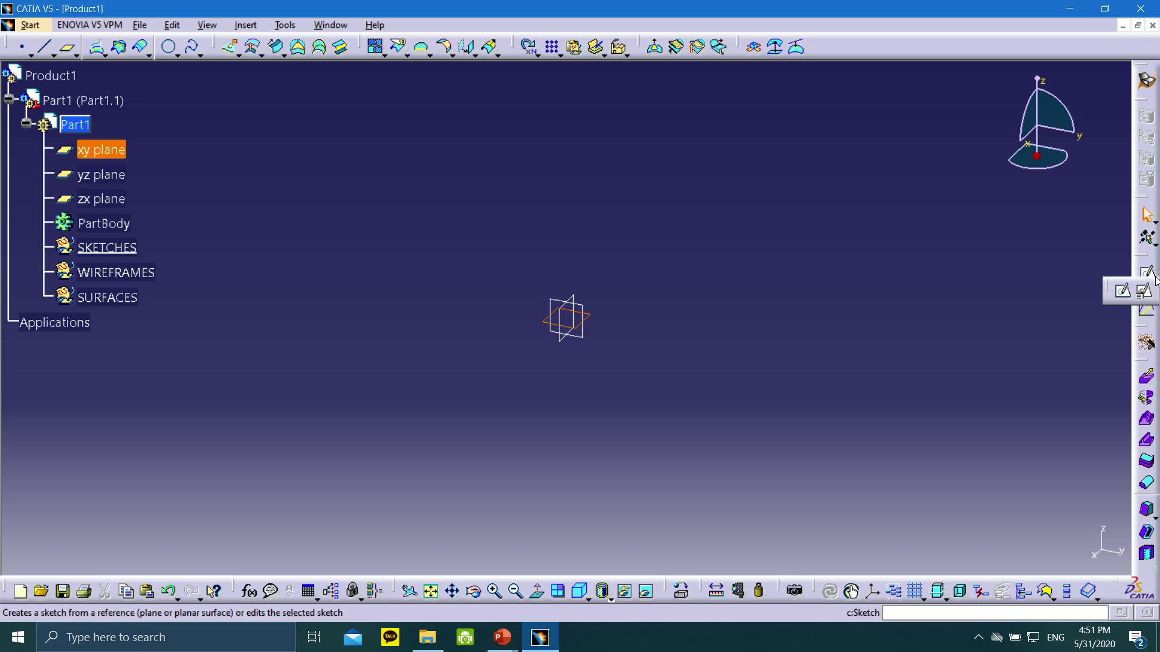
click(1148, 292)
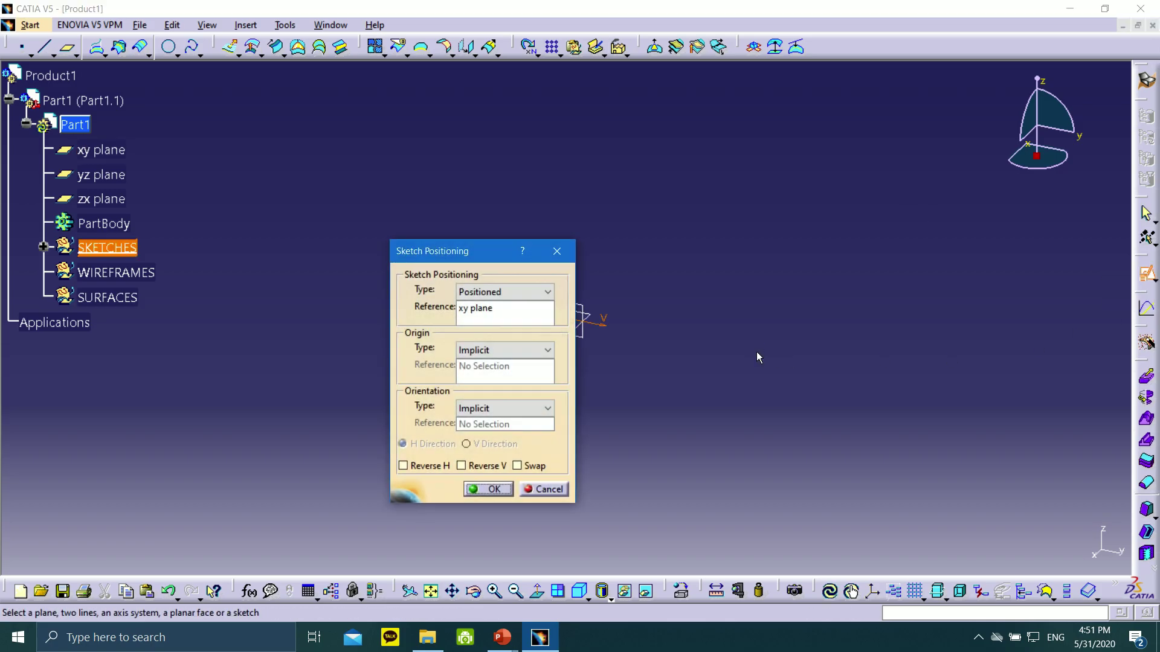
drag(494, 264, 352, 282)
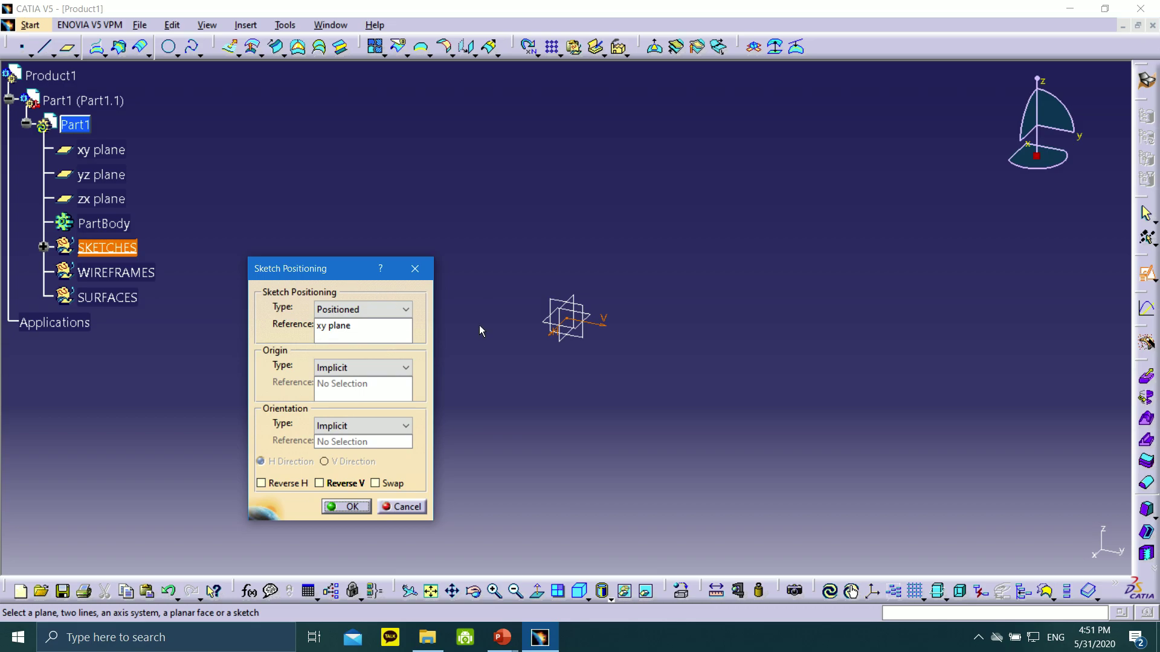
click(376, 484)
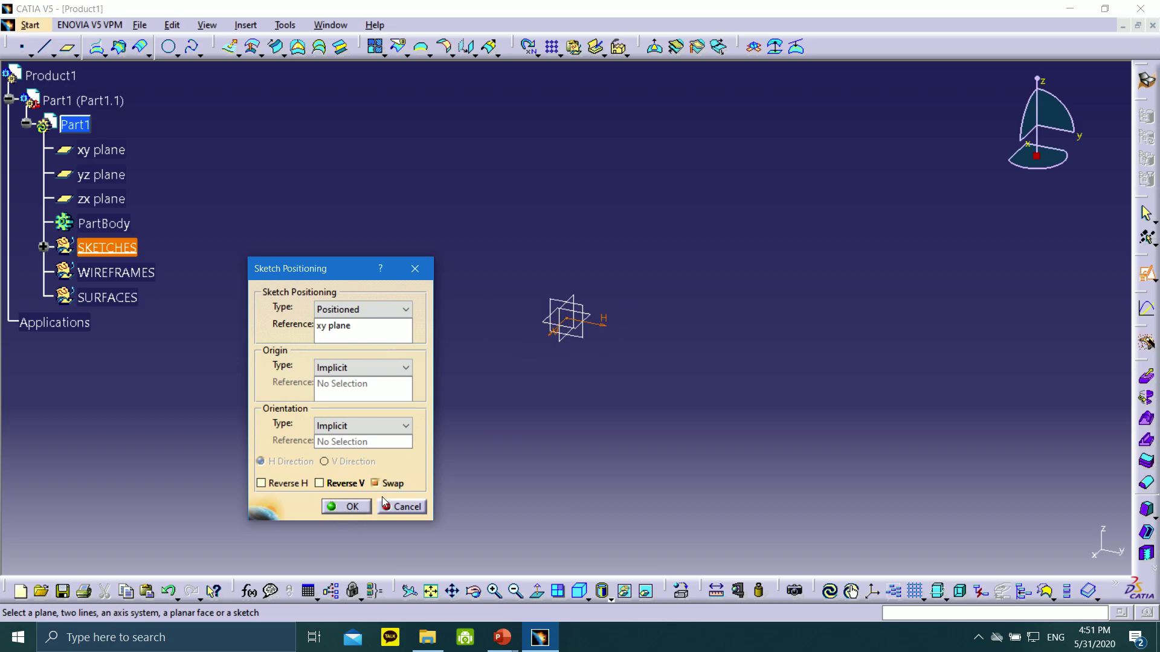
click(320, 486)
click(343, 507)
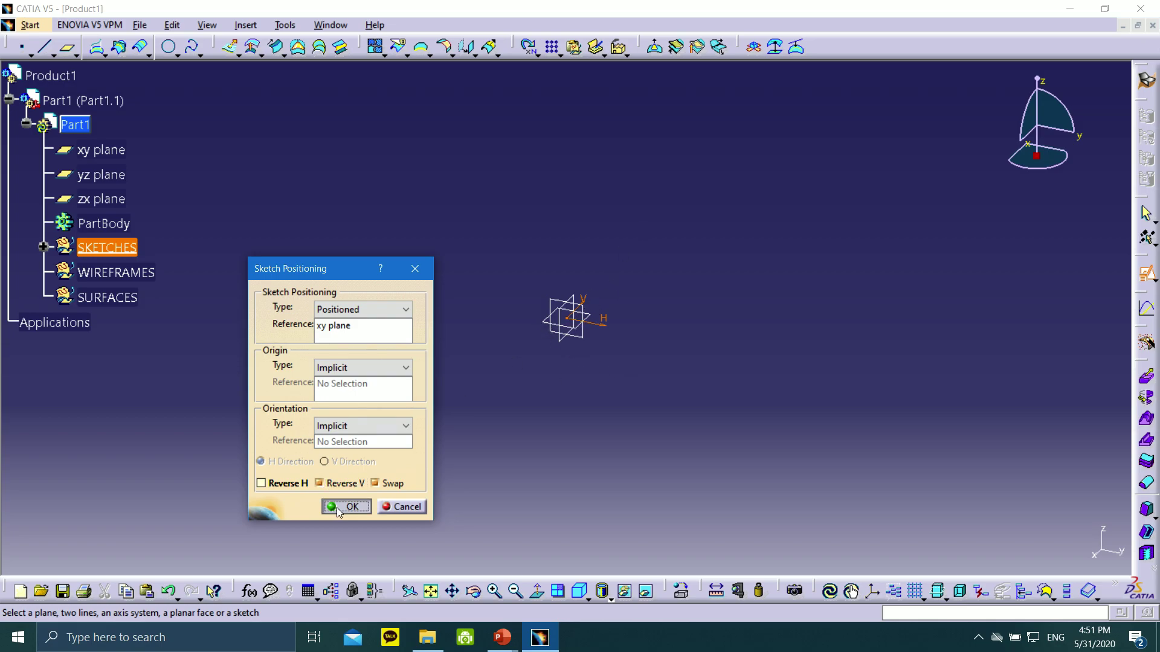
mouse_move(609, 259)
middle_down()
mouse_move(619, 273)
mouse_move(598, 201)
mouse_move(603, 216)
middle_up()
middle_drag(748, 340, 669, 298)
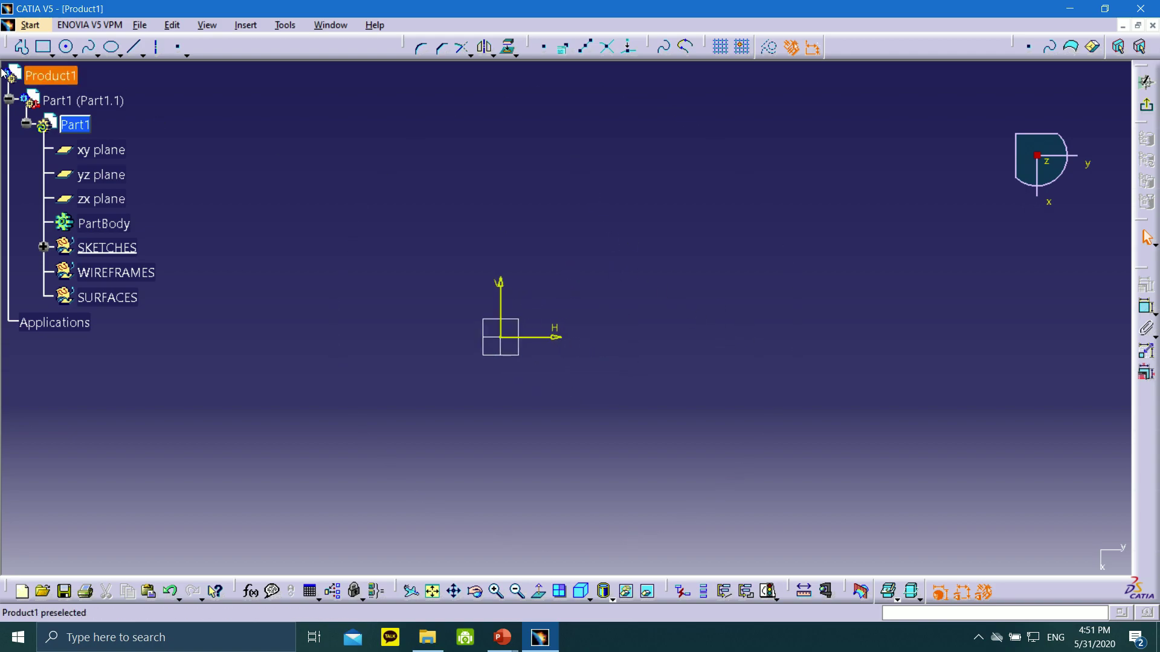
- Draw a horizontal axis line from the sketch origin along the positive H direction
click(156, 46)
click(502, 338)
click(912, 336)
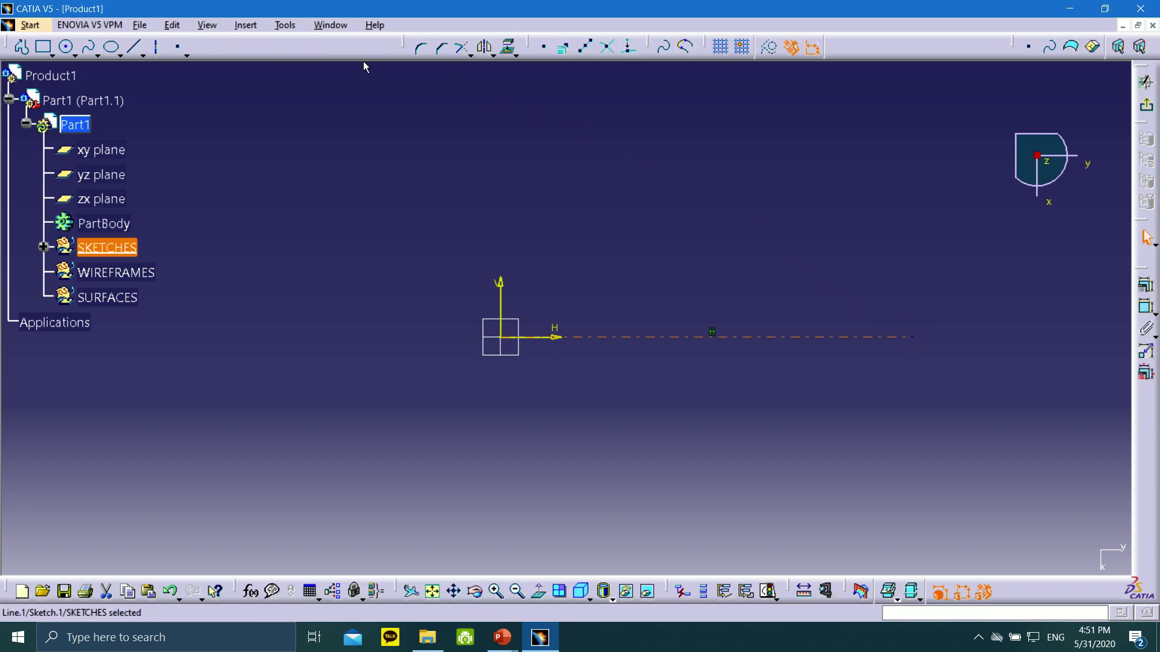
- Draw a vertical axis line from the sketch origin along the positive V direction
click(136, 47)
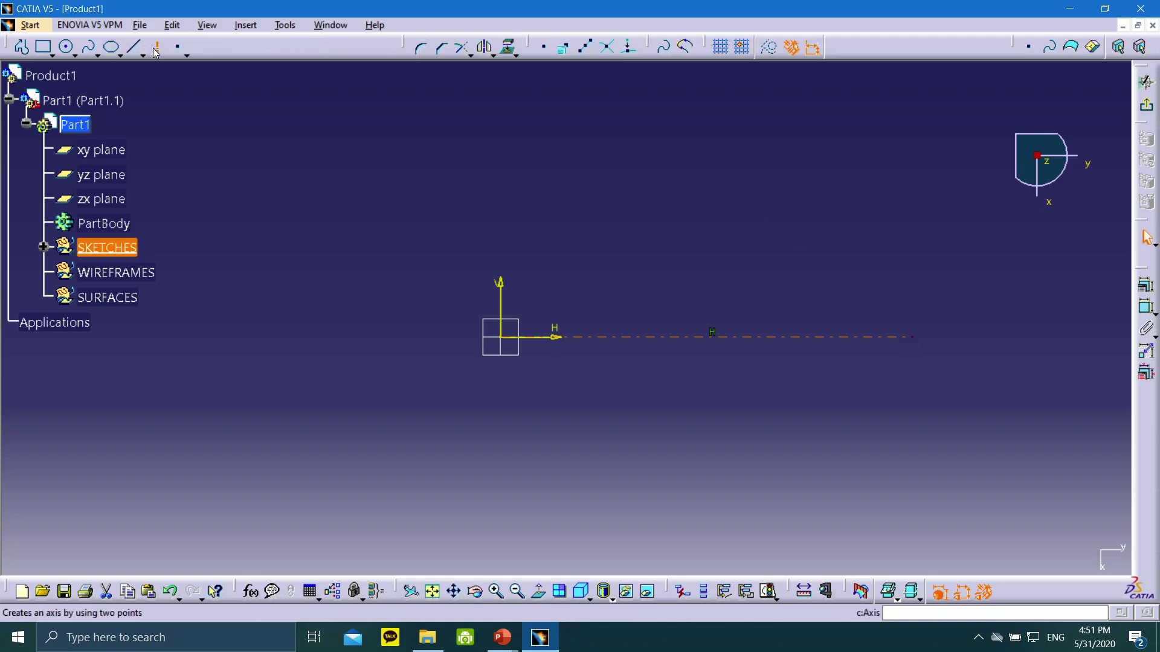
click(501, 337)
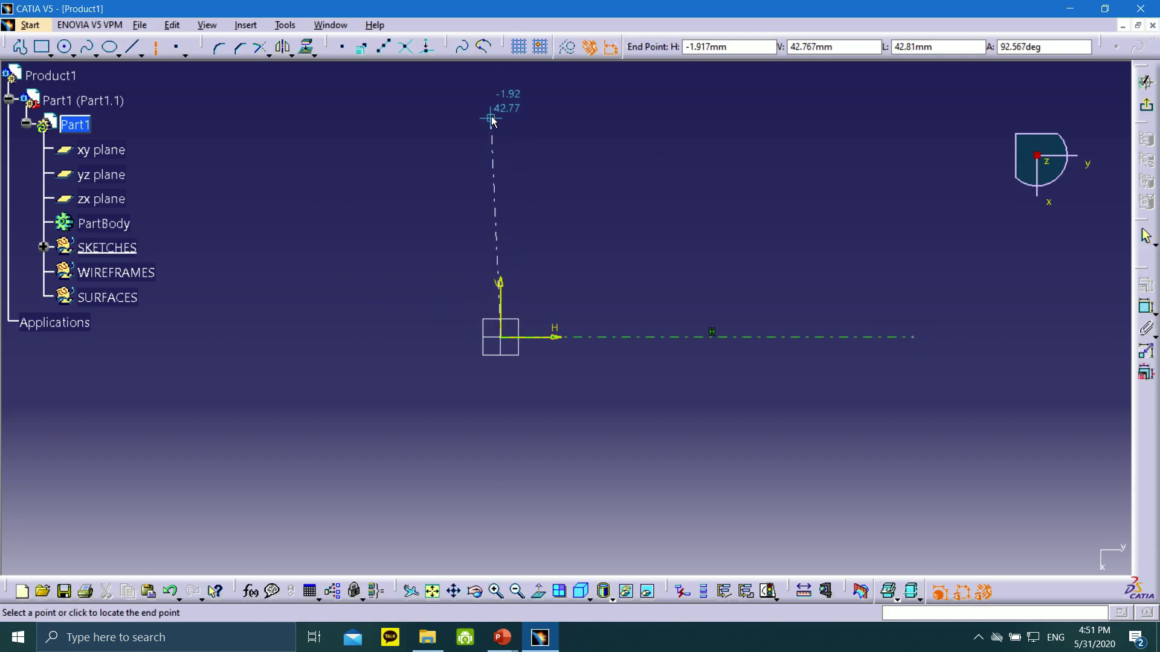
middle_drag(492, 119, 496, 212)
click(504, 159)
middle_drag(610, 322, 548, 302)
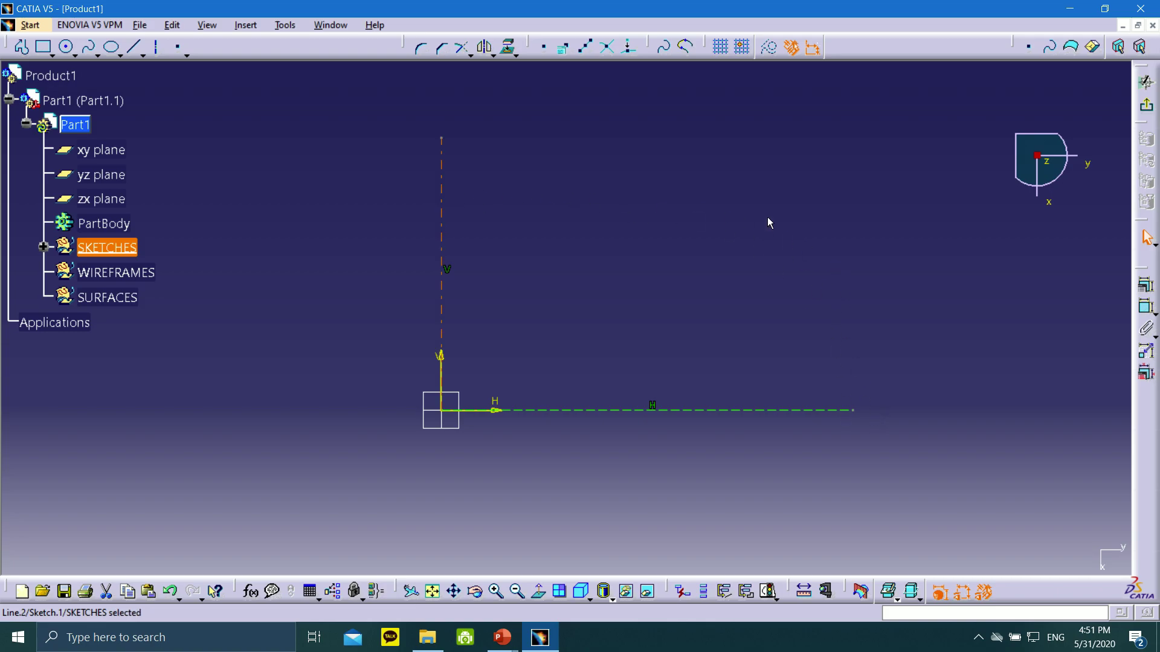
mouse_move(574, 252)
middle_down()
mouse_move(613, 272)
mouse_move(645, 259)
mouse_move(520, 272)
middle_up()
middle_drag(513, 227, 477, 207)
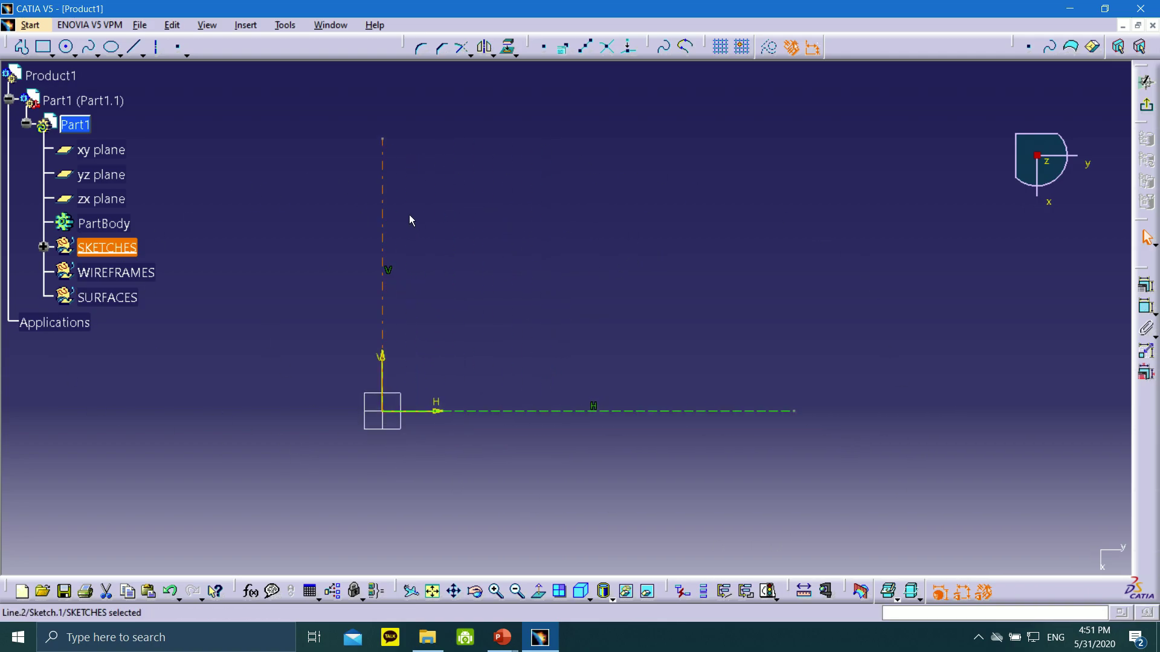
- Draw a horizontal line about 51 mm long, starting on the vertical axis about 38 mm above the origin
click(134, 47)
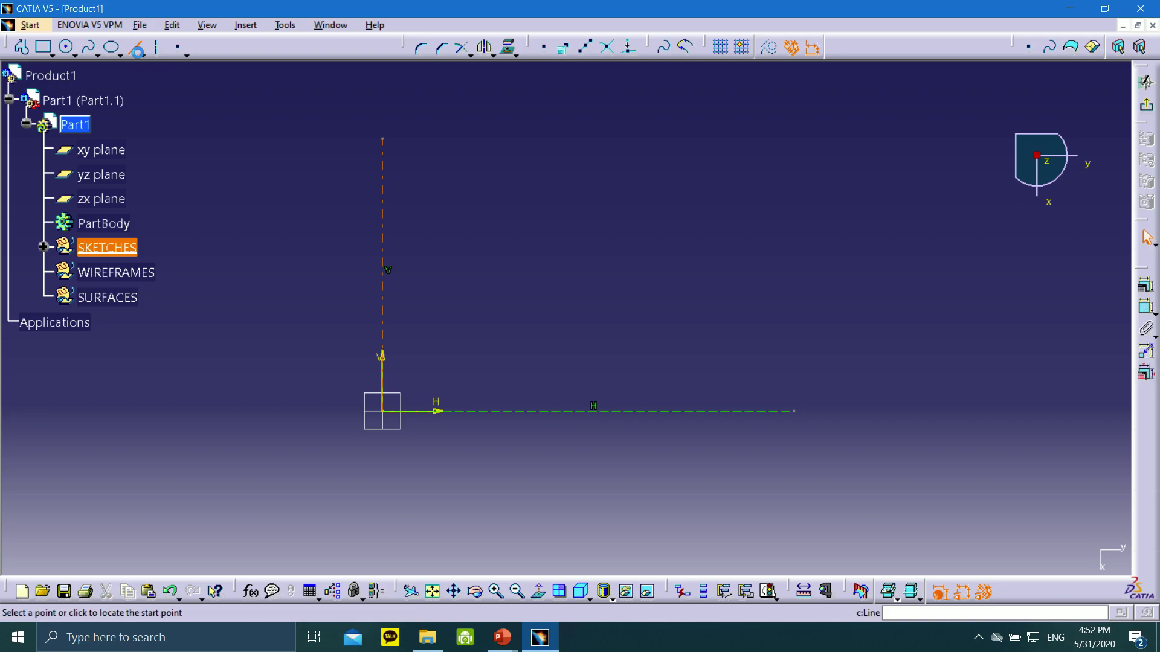
click(383, 214)
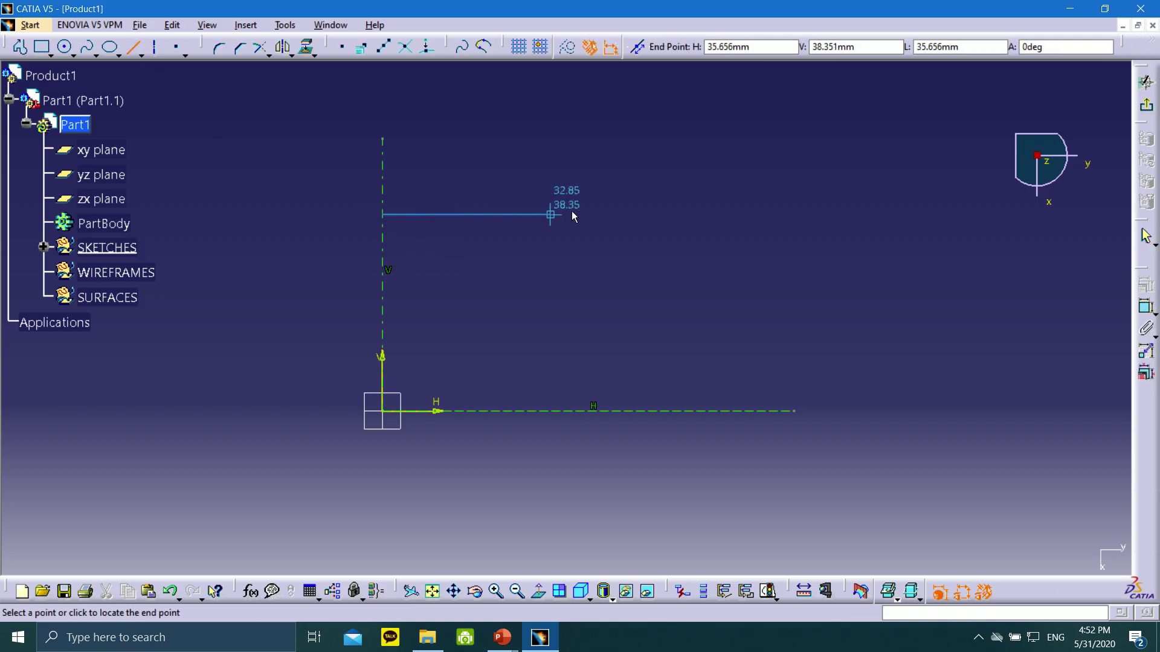
click(646, 214)
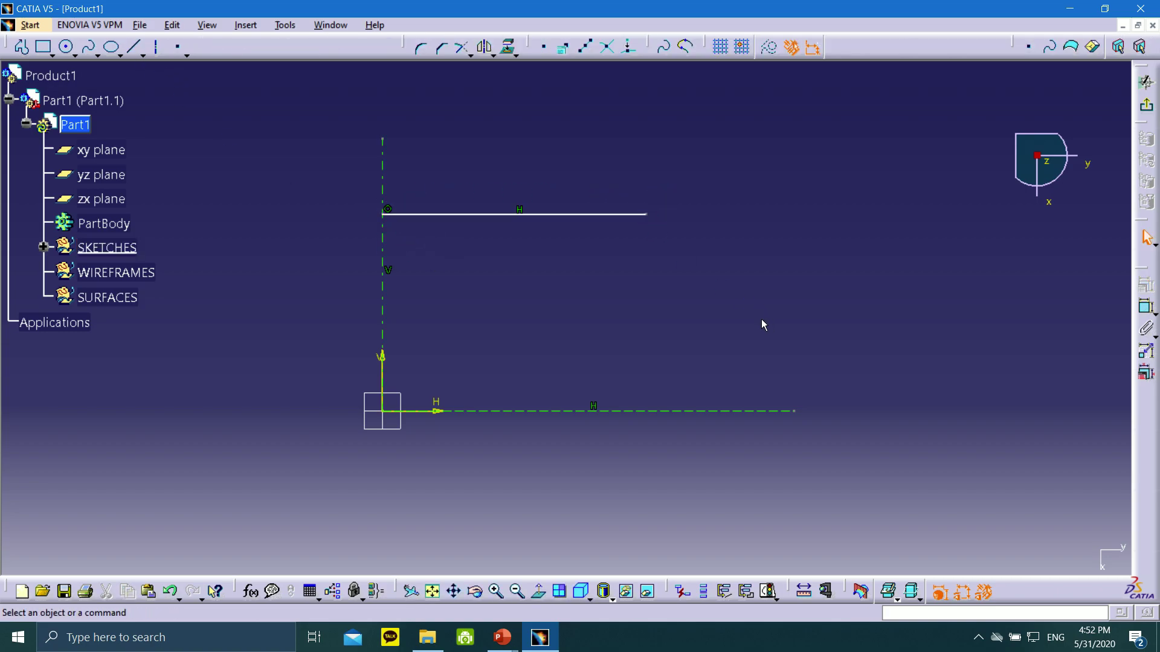
- Draw a quarter arc of about 38 mm radius, centred on the horizontal axis, from the line's free end to that axis, and shift it slightly inward
click(74, 54)
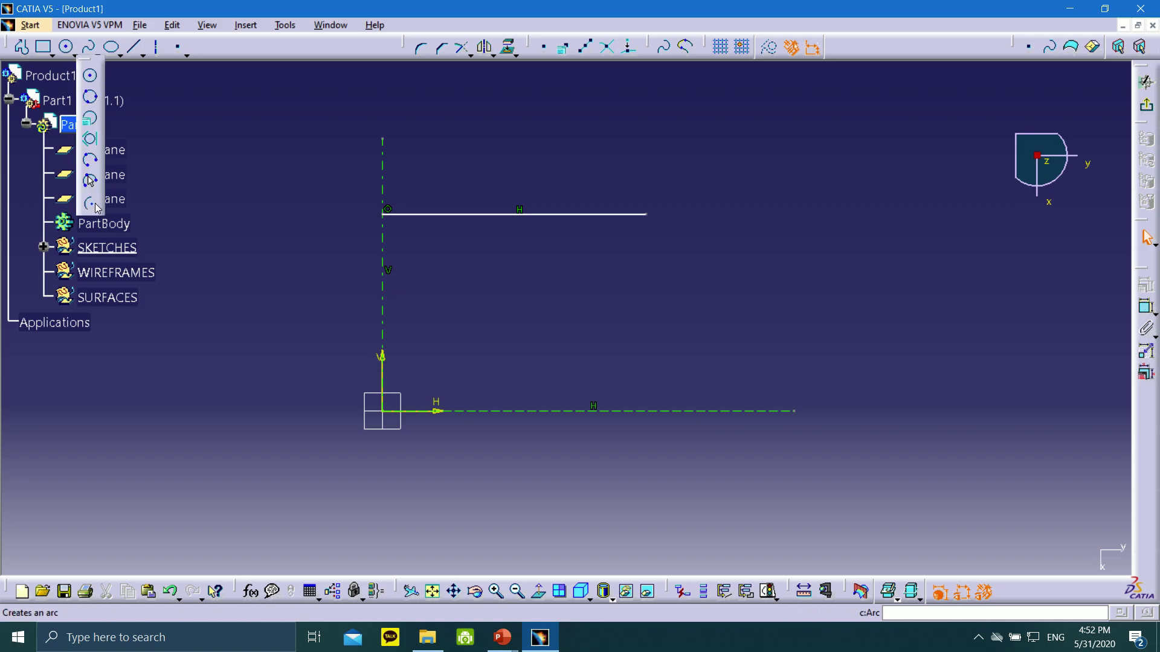
click(95, 204)
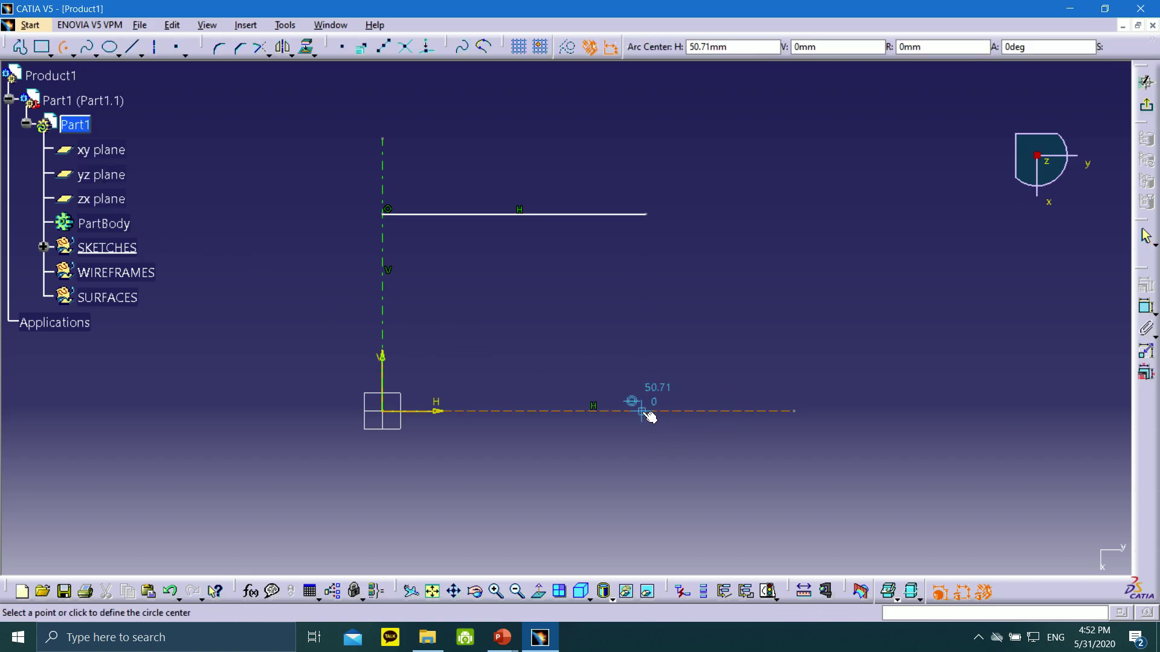
click(644, 413)
click(646, 214)
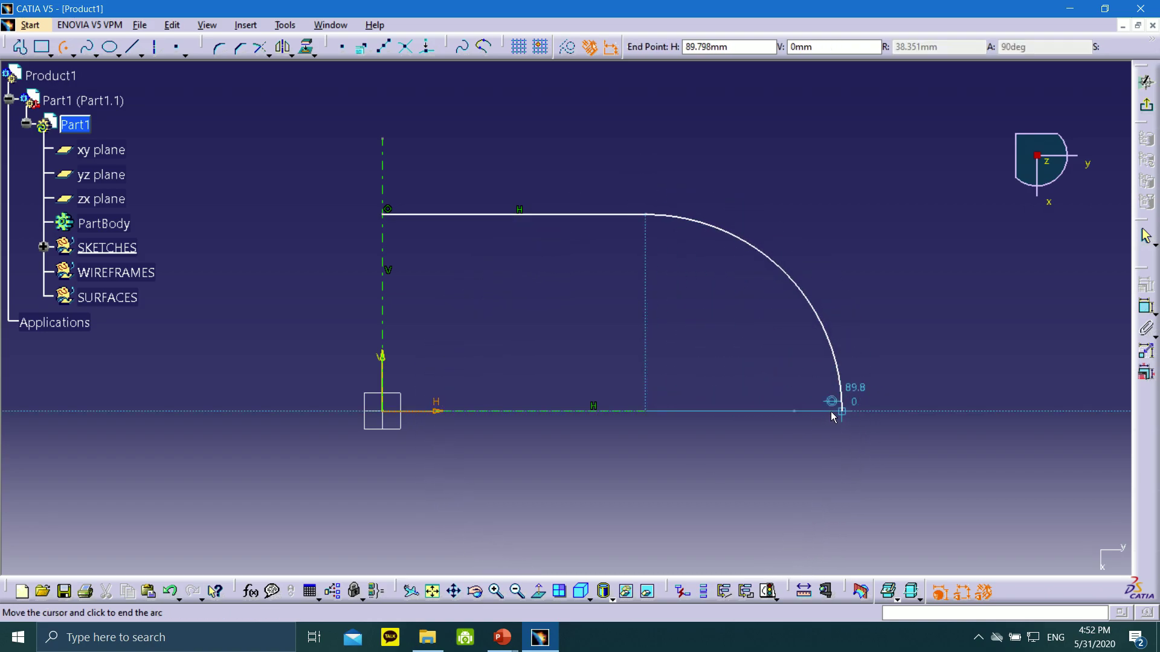
click(834, 417)
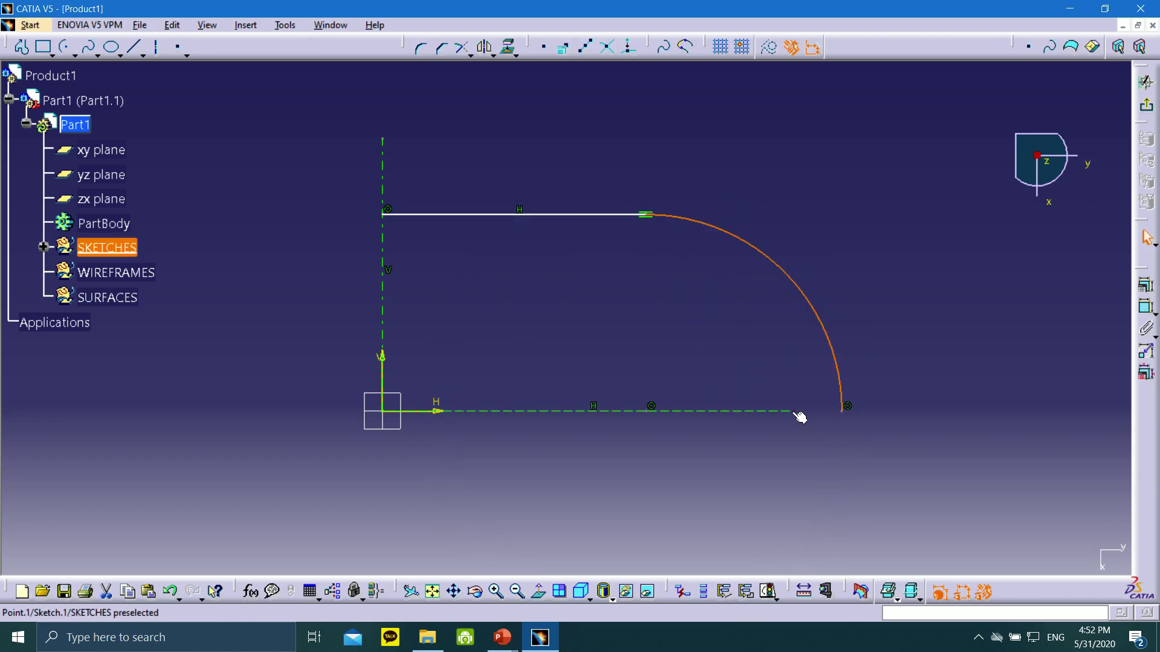
mouse_move(704, 227)
mouse_down()
mouse_move(355, 238)
mouse_move(689, 230)
mouse_up()
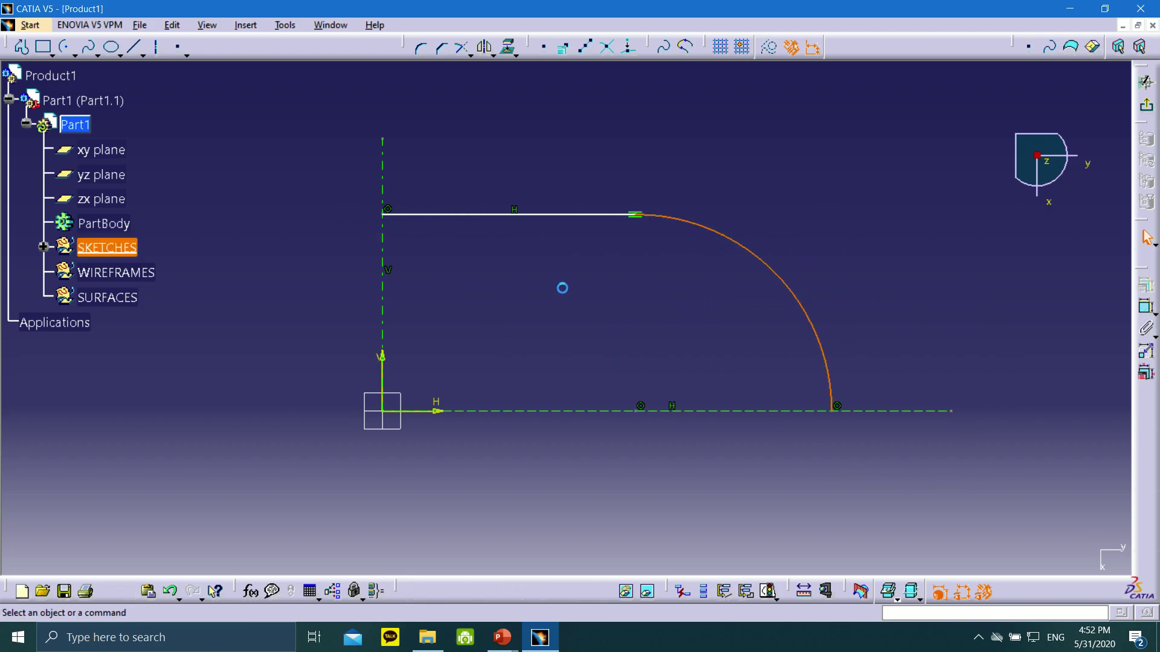
- Dimension the horizontal line's height above the horizontal axis and set it to 20 mm
click(1144, 308)
click(564, 215)
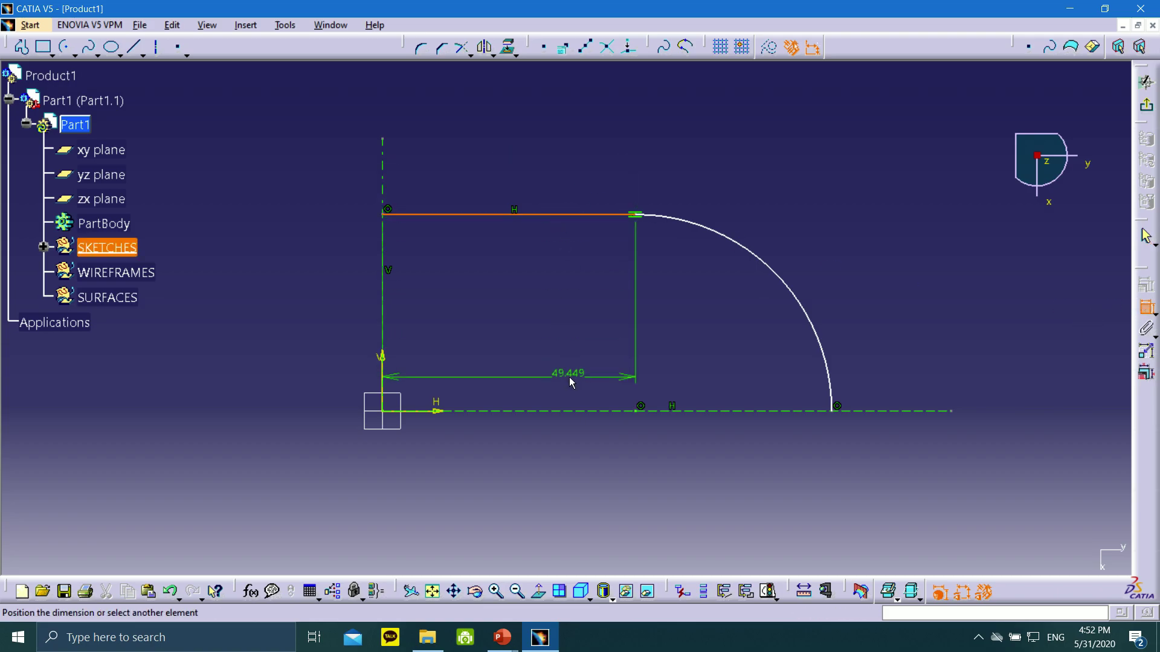
click(582, 410)
click(320, 319)
double_click(319, 322)
text(20)
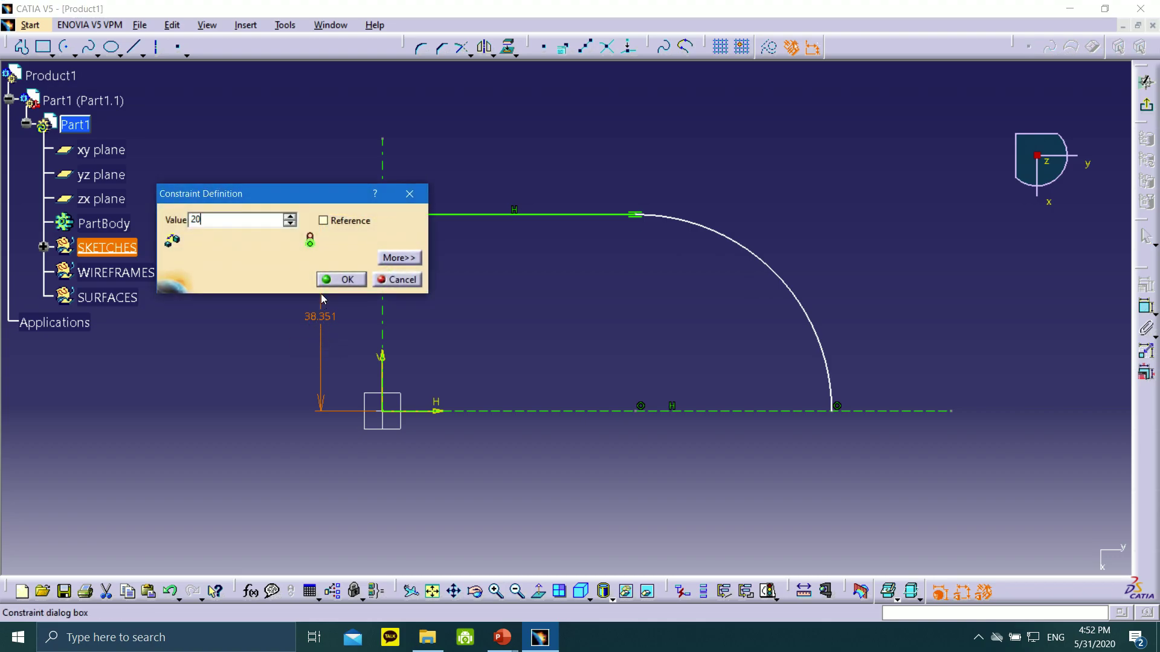
click(341, 279)
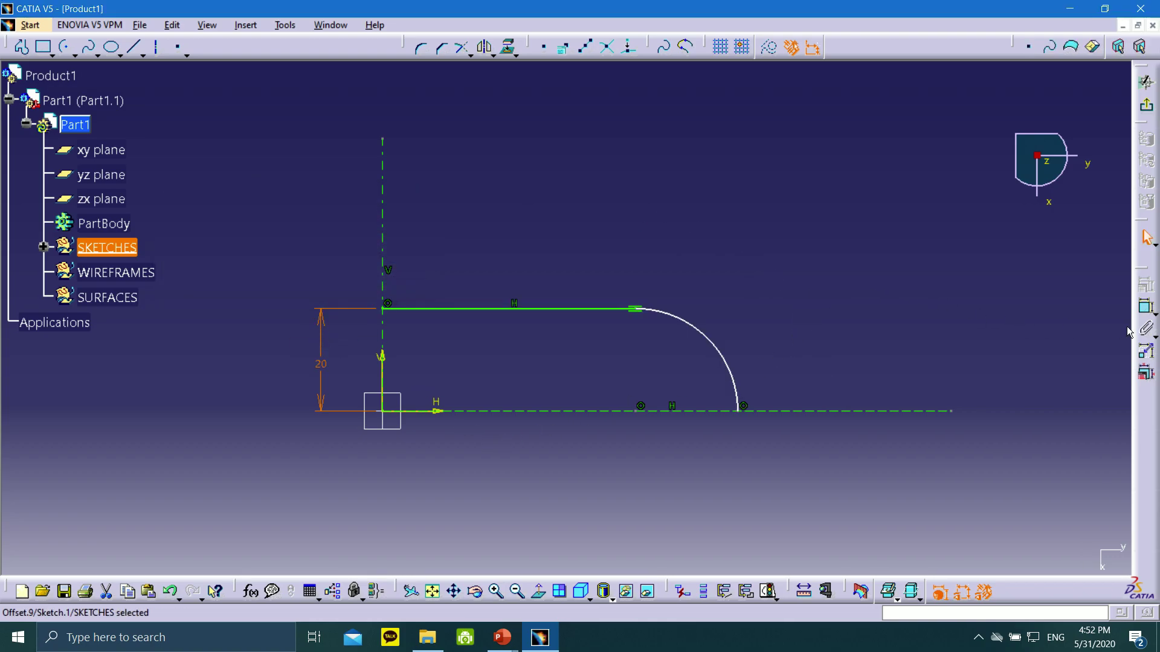
- Dimension the horizontal distance from the vertical axis to the arc's lower end and set it to 60 mm
click(1153, 314)
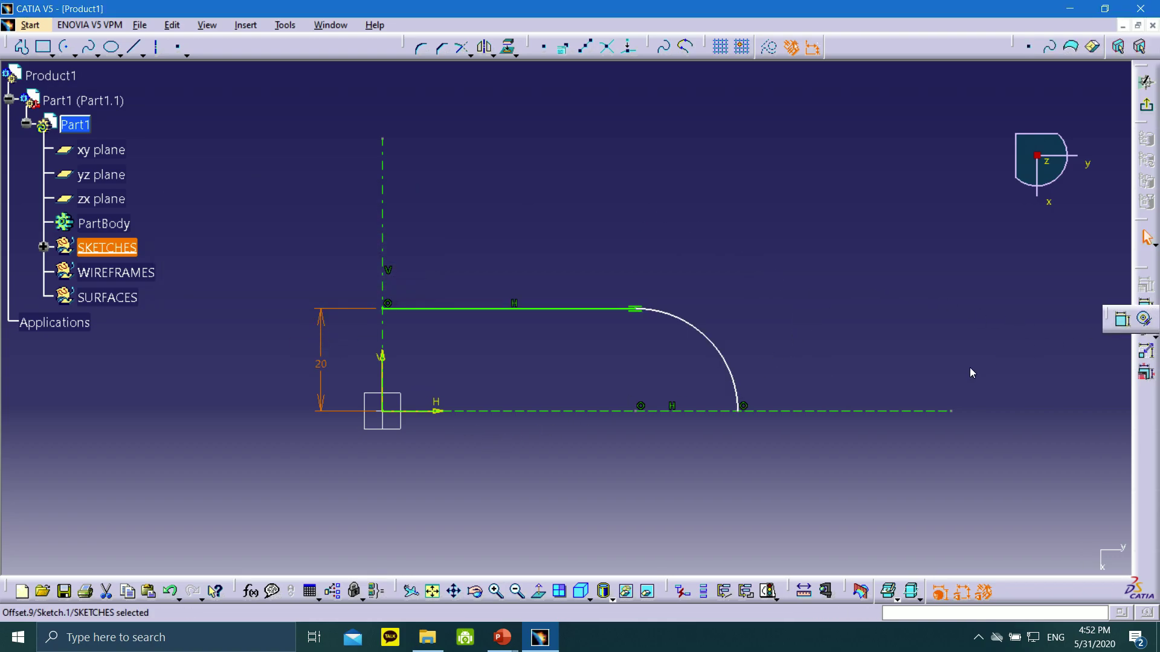
click(1118, 323)
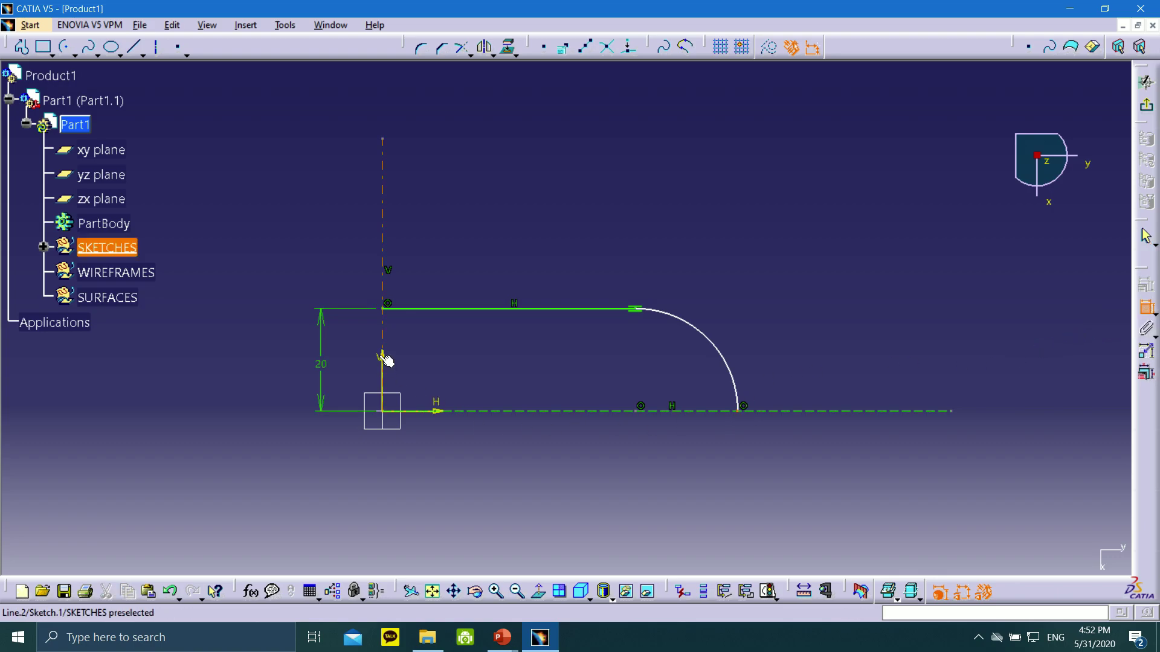
click(392, 337)
click(563, 467)
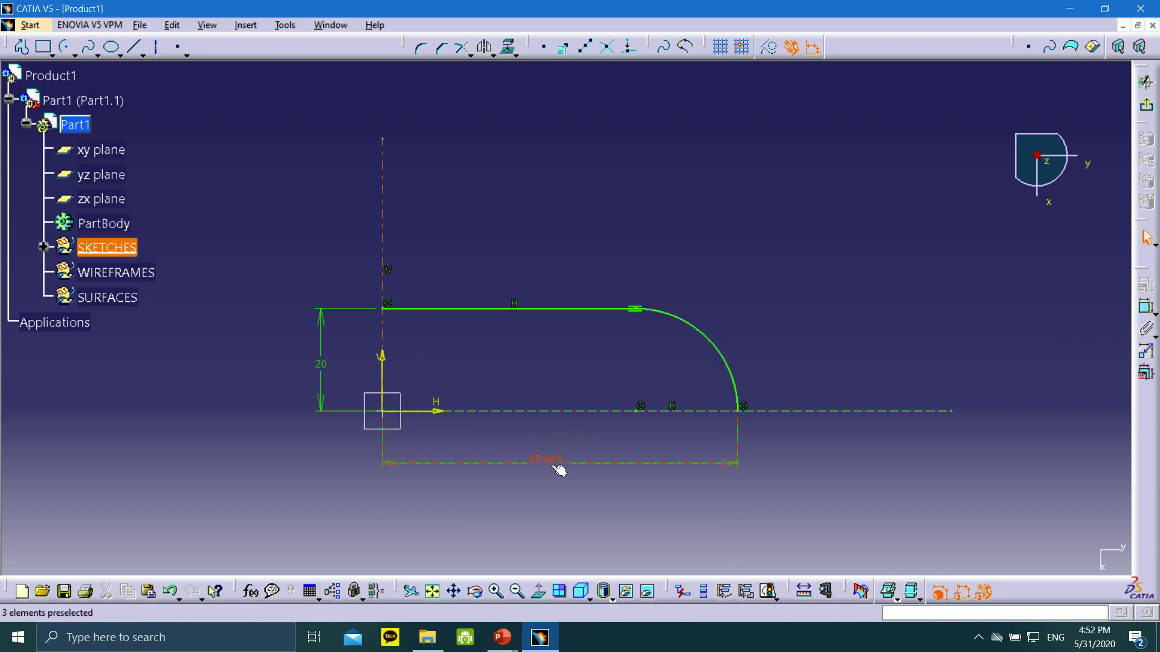
double_click(552, 464)
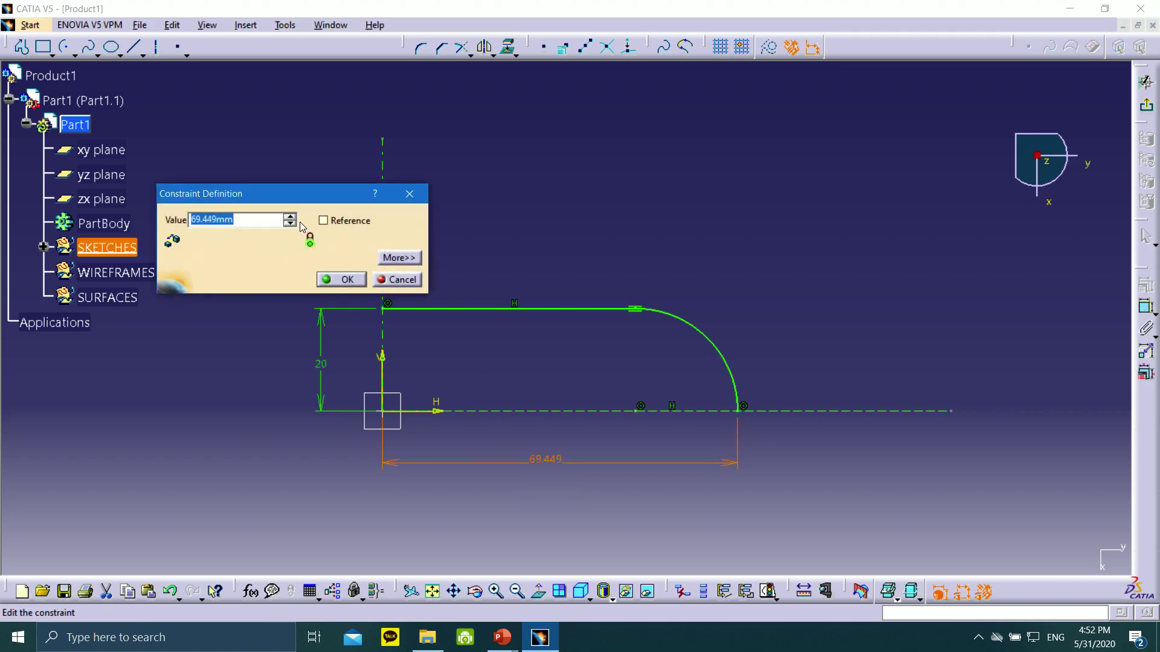
text(60)
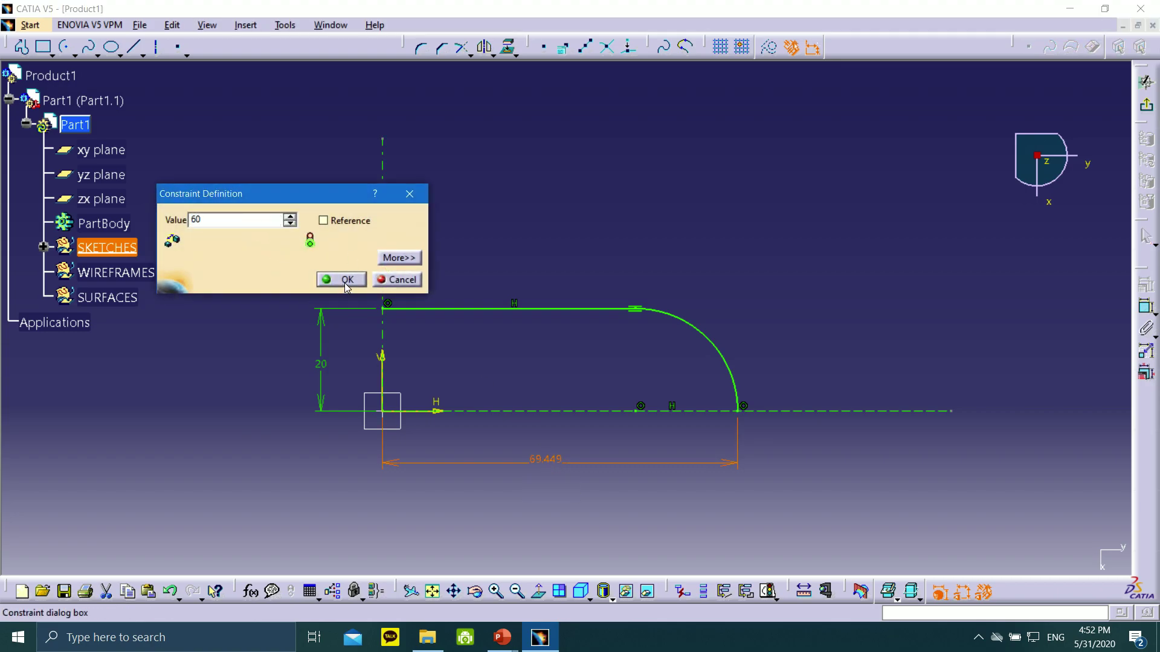
click(342, 280)
- Set the profile's overall horizontal dimension to 50 mm
mouse_move(502, 637)
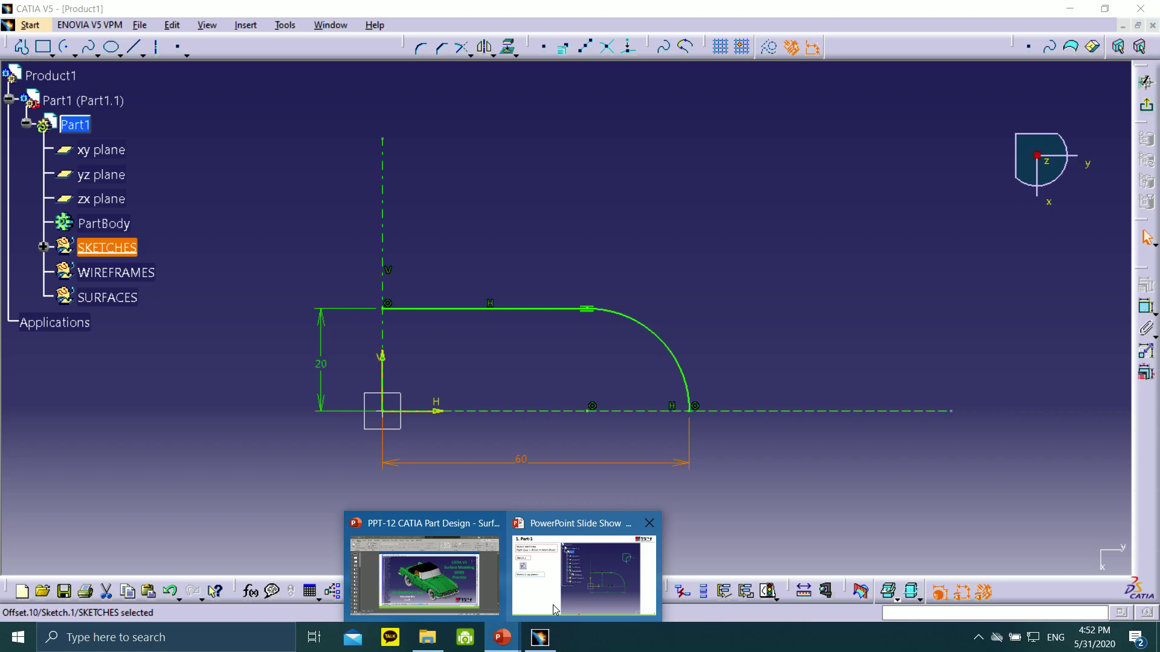
mouse_move(554, 606)
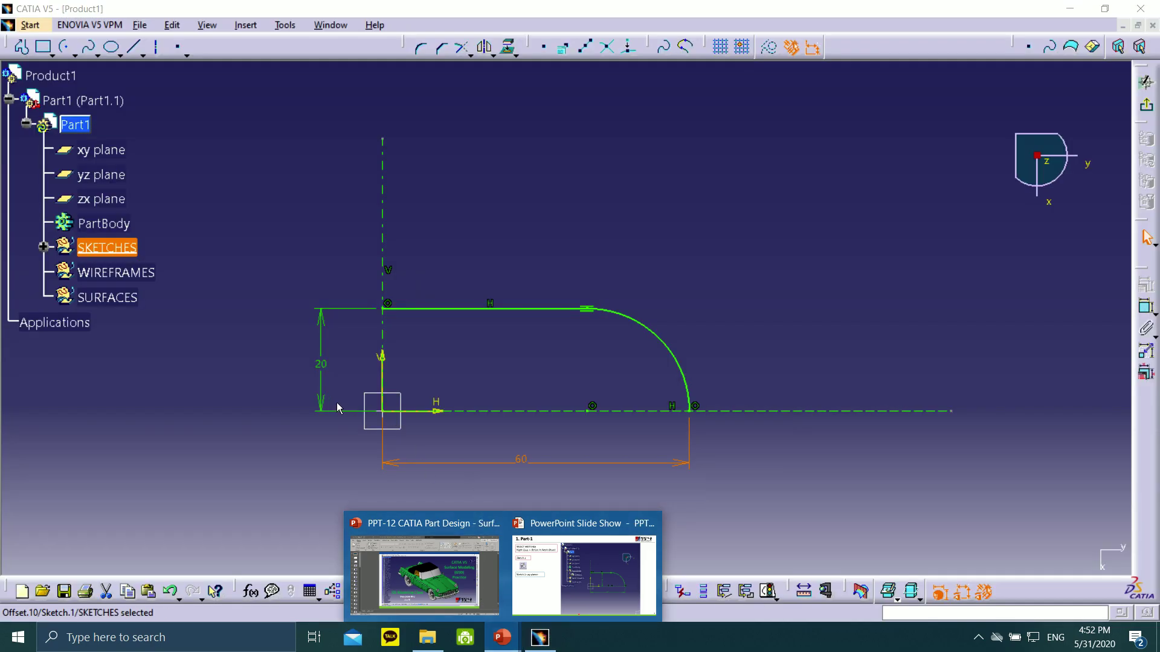
click(406, 435)
double_click(523, 468)
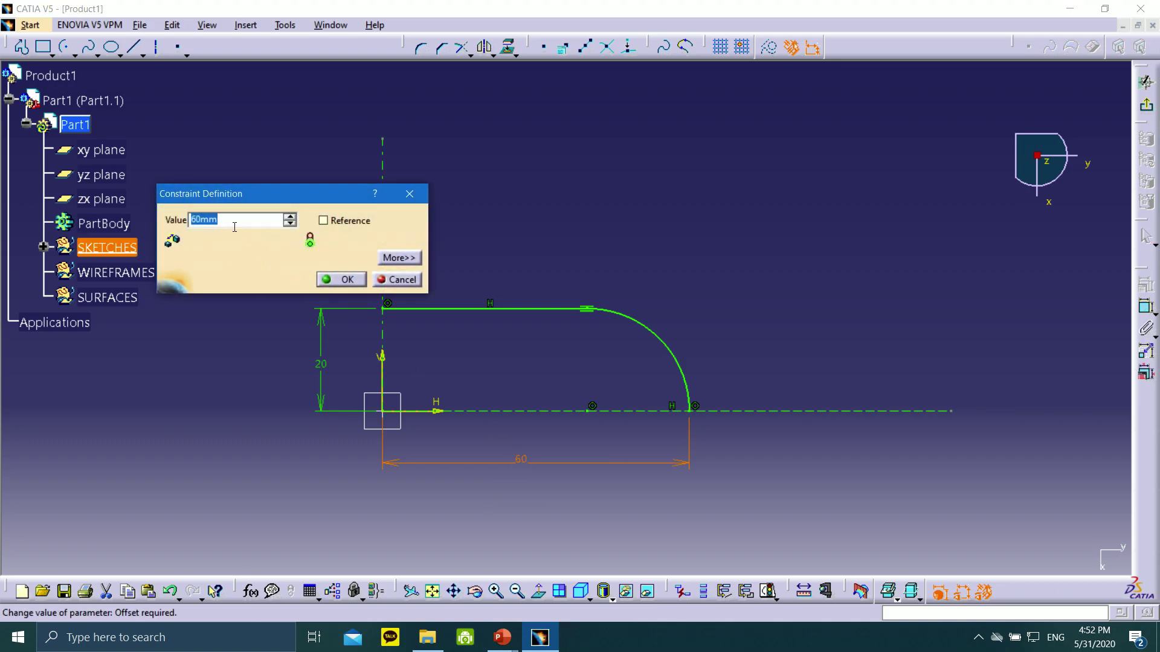
text(50)
key(Return)
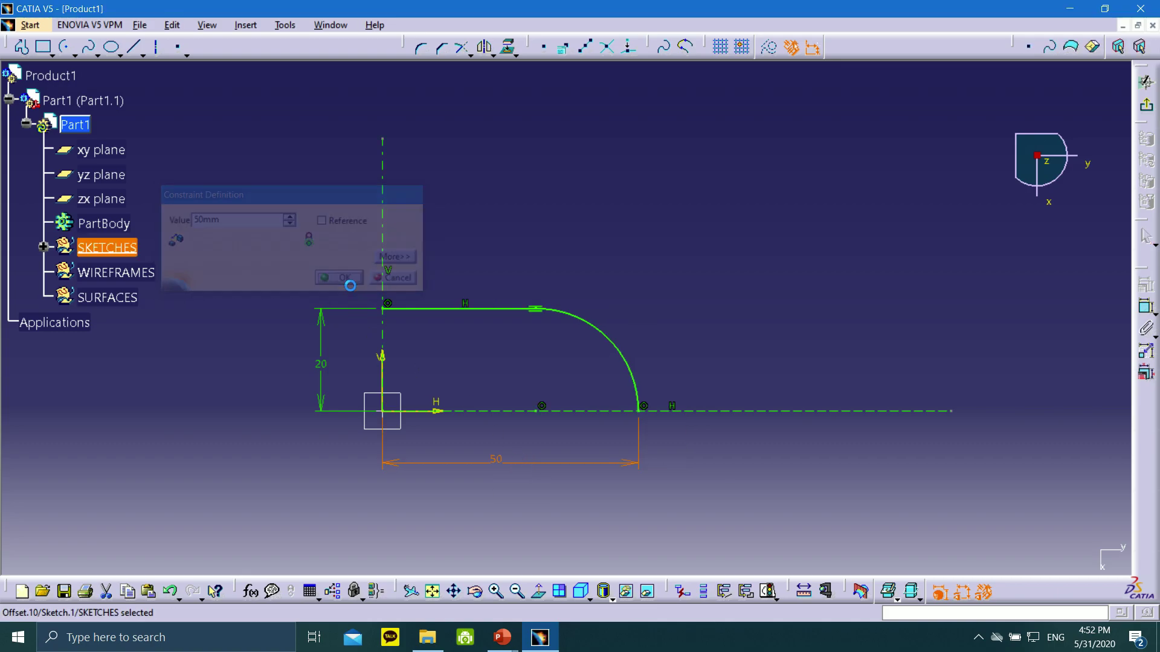
- Exit the sketch and define the SURFACES geometrical set as the in-work object
middle_drag(542, 368, 637, 367)
click(1146, 105)
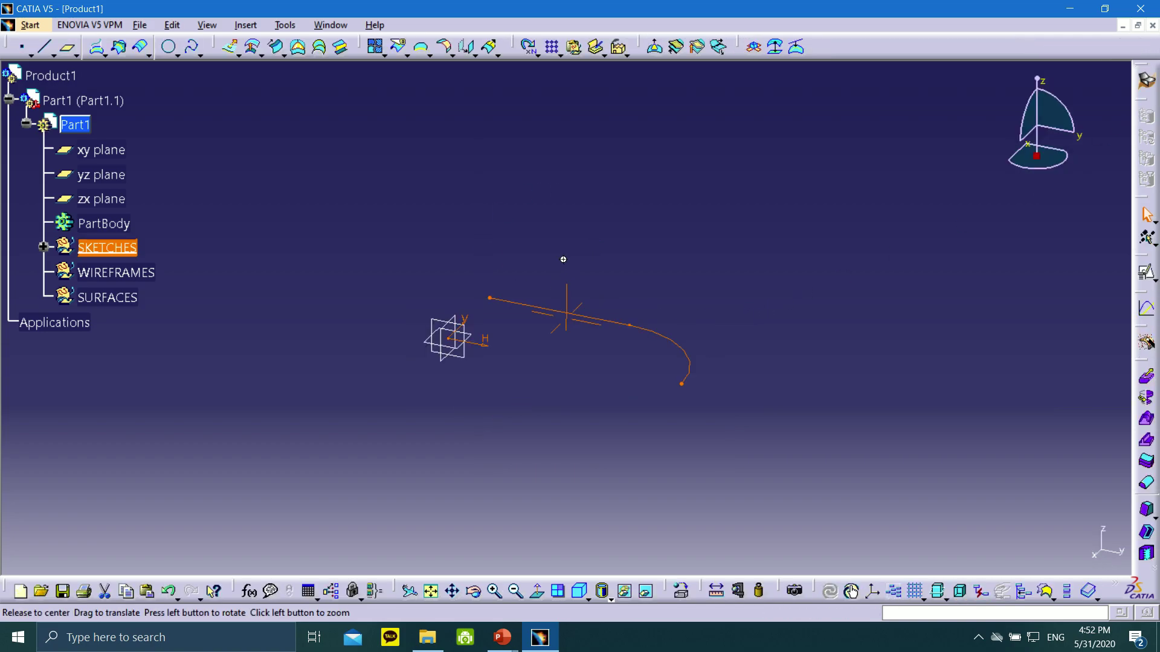
middle_drag(566, 258, 537, 260)
middle_drag(557, 316, 549, 356)
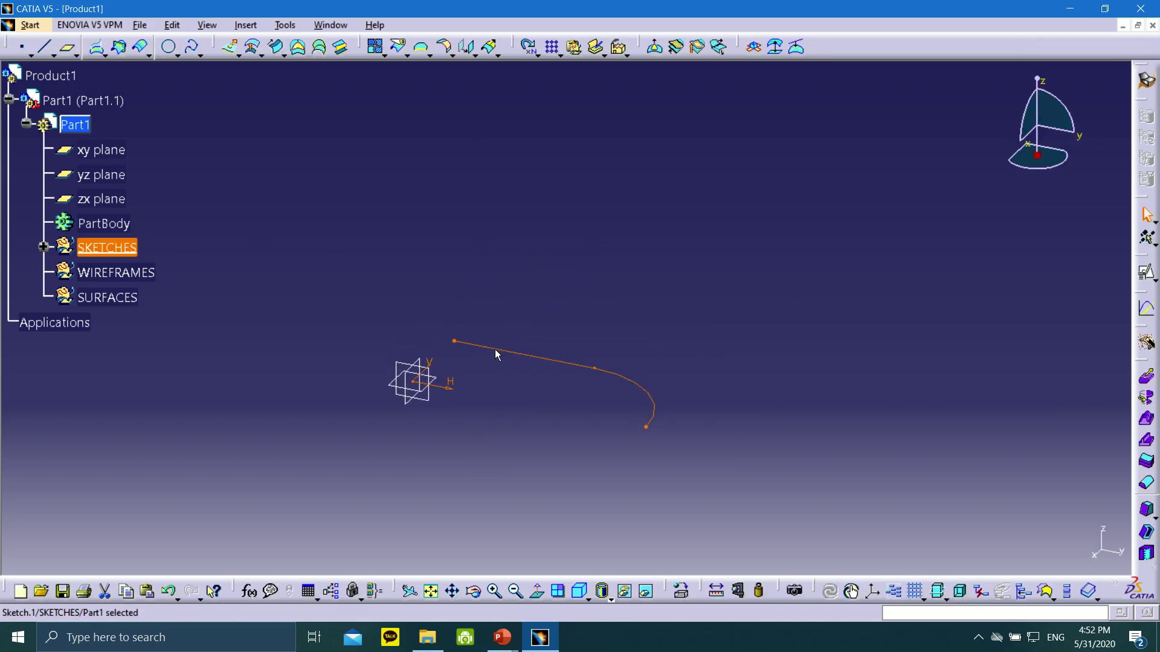
middle_drag(540, 282, 546, 402)
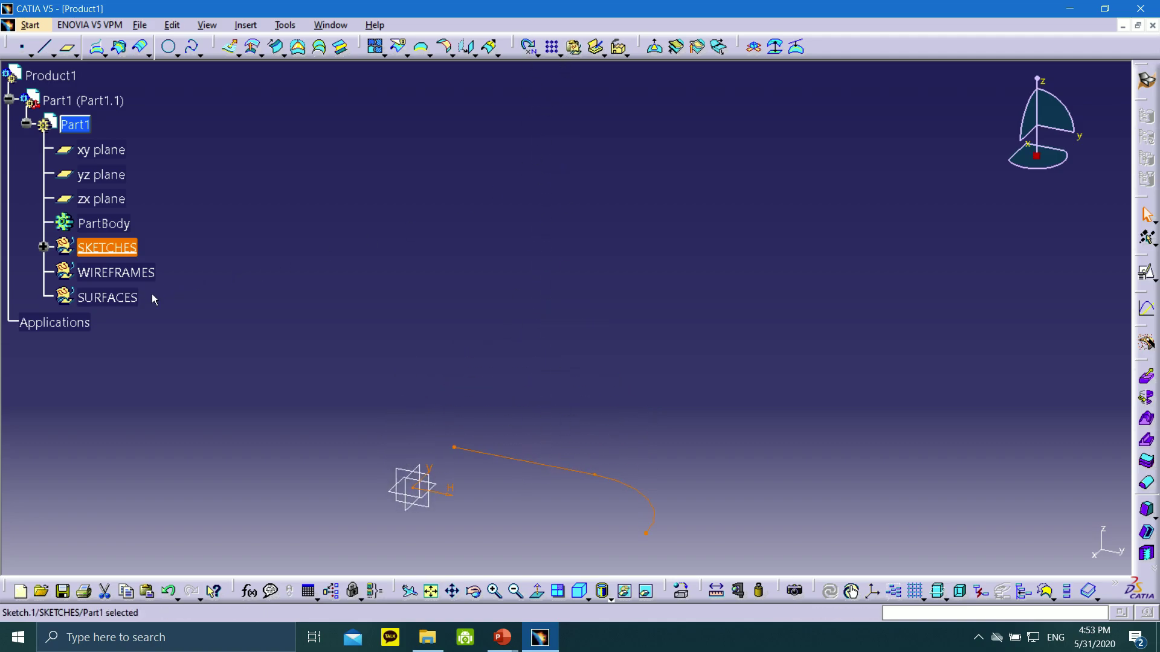
right_click(109, 303)
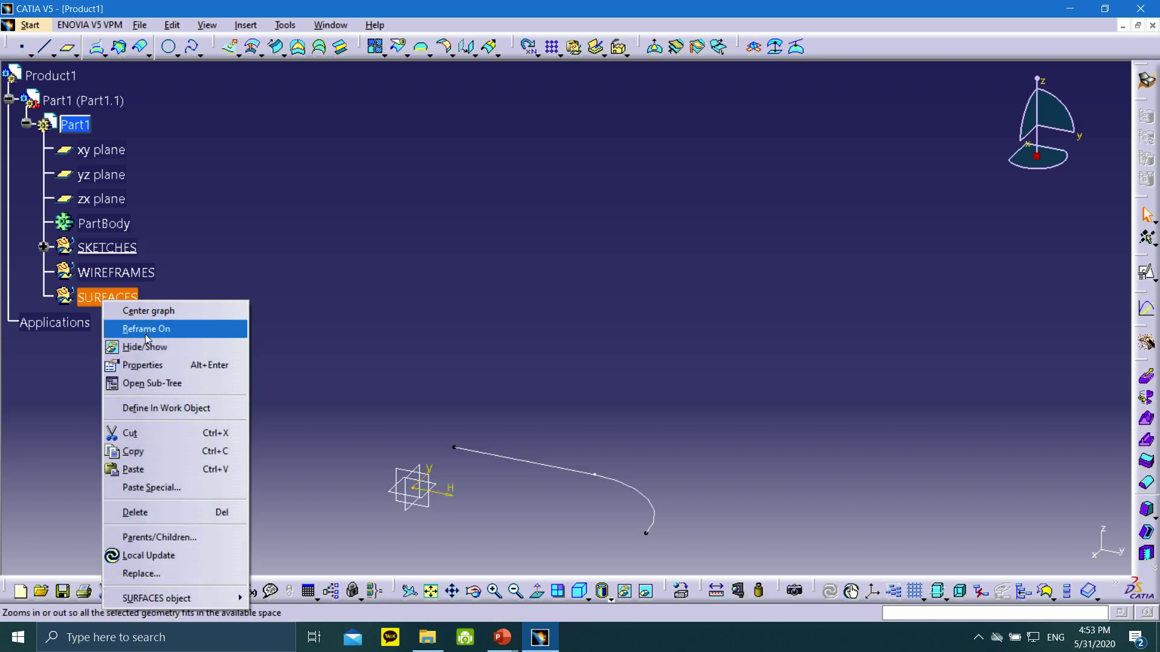
click(174, 409)
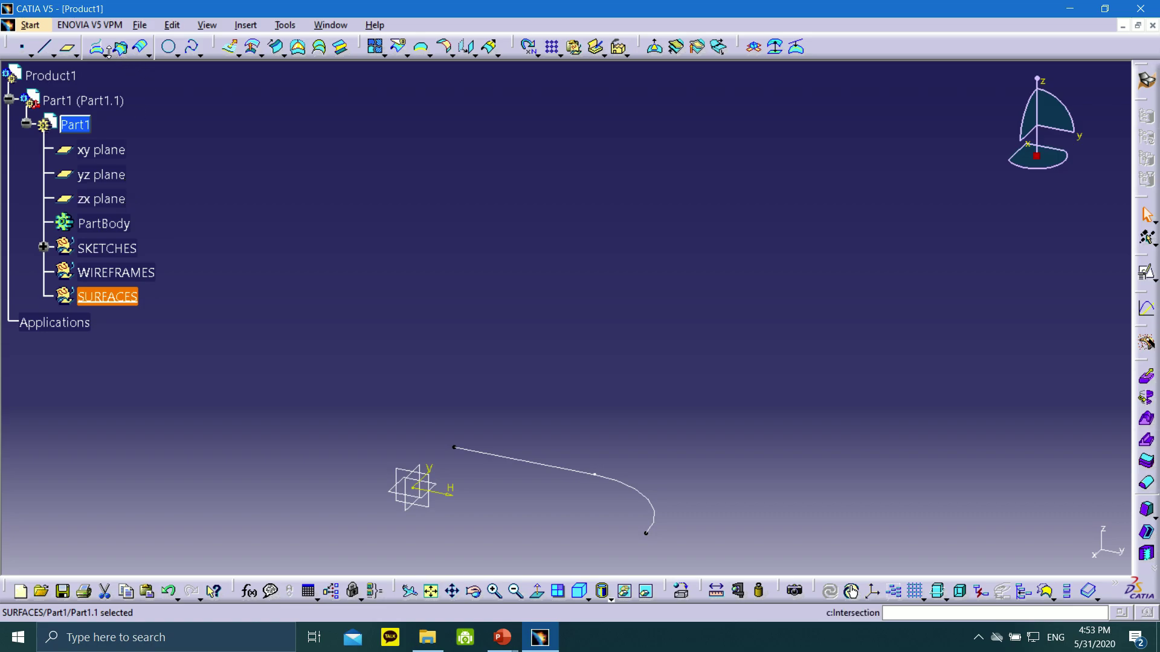
- Start an extruded surface from Sketch.1 along the default sketch normal and stretch its first limit to 69 mm
click(230, 47)
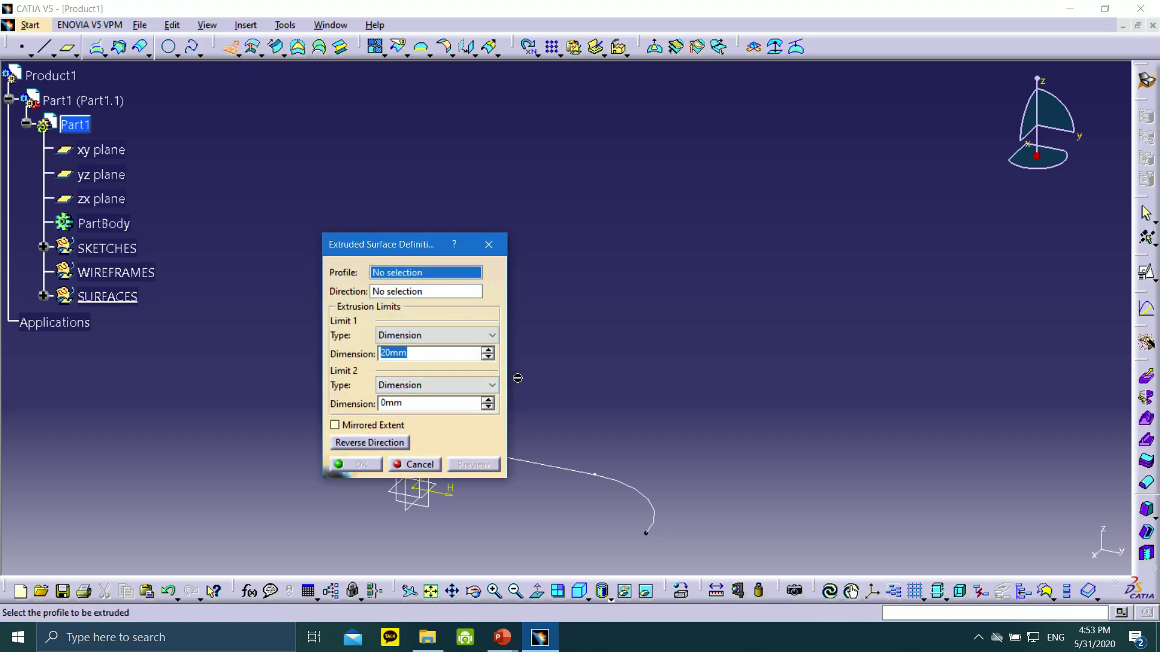
click(45, 299)
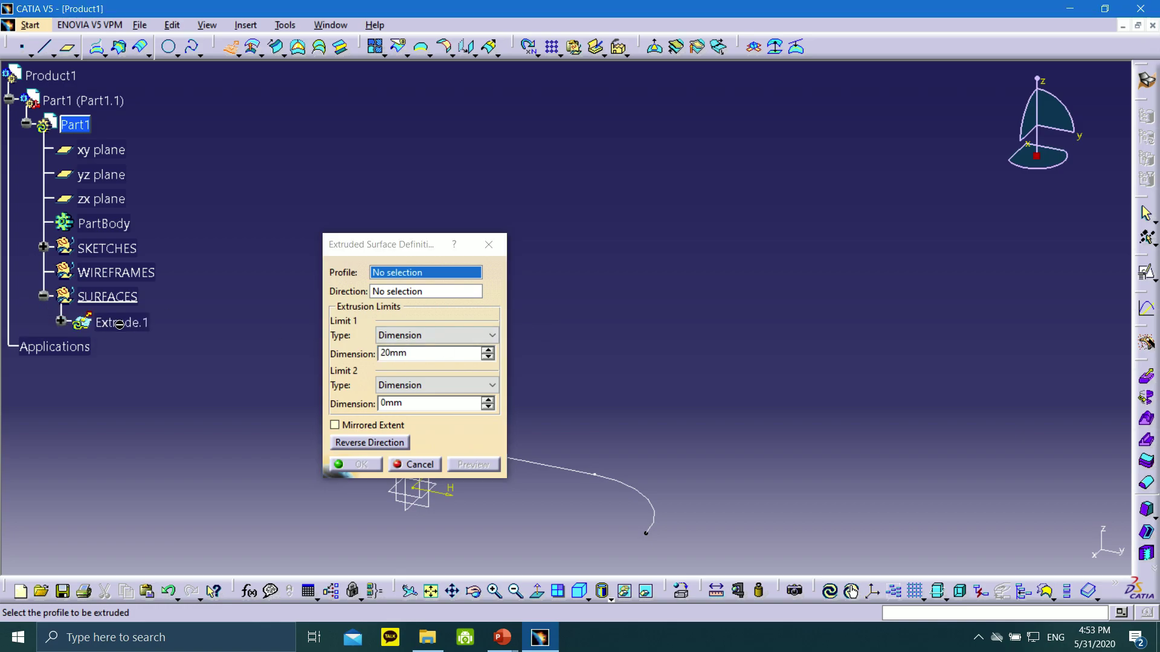
drag(386, 244, 246, 128)
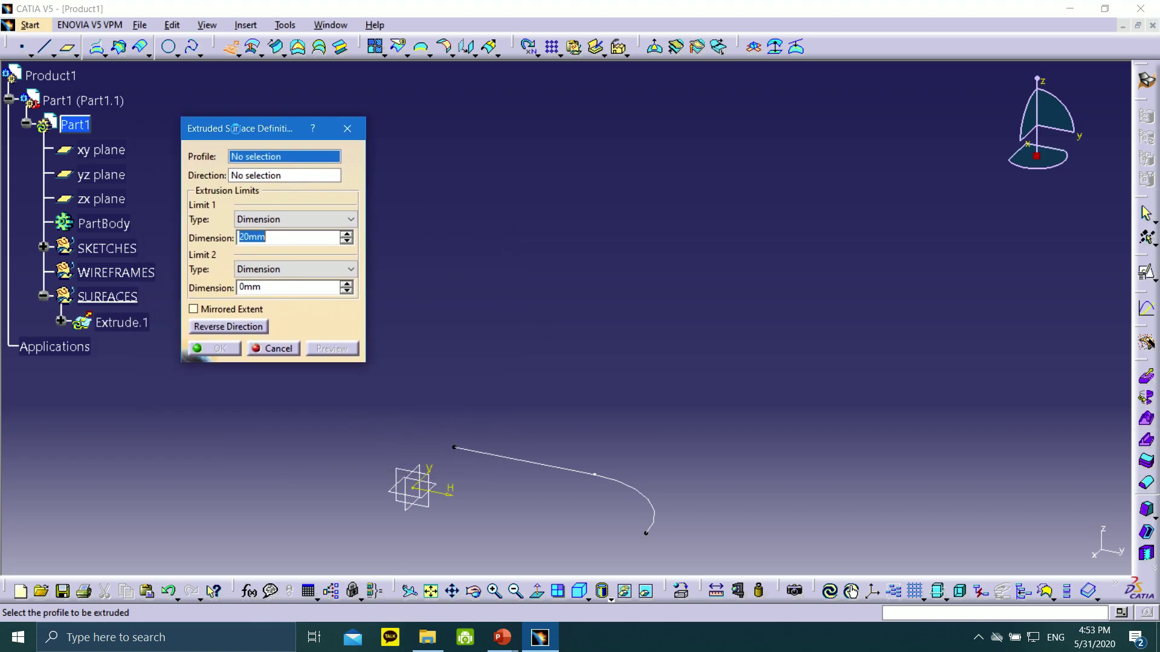
middle_drag(545, 370, 600, 331)
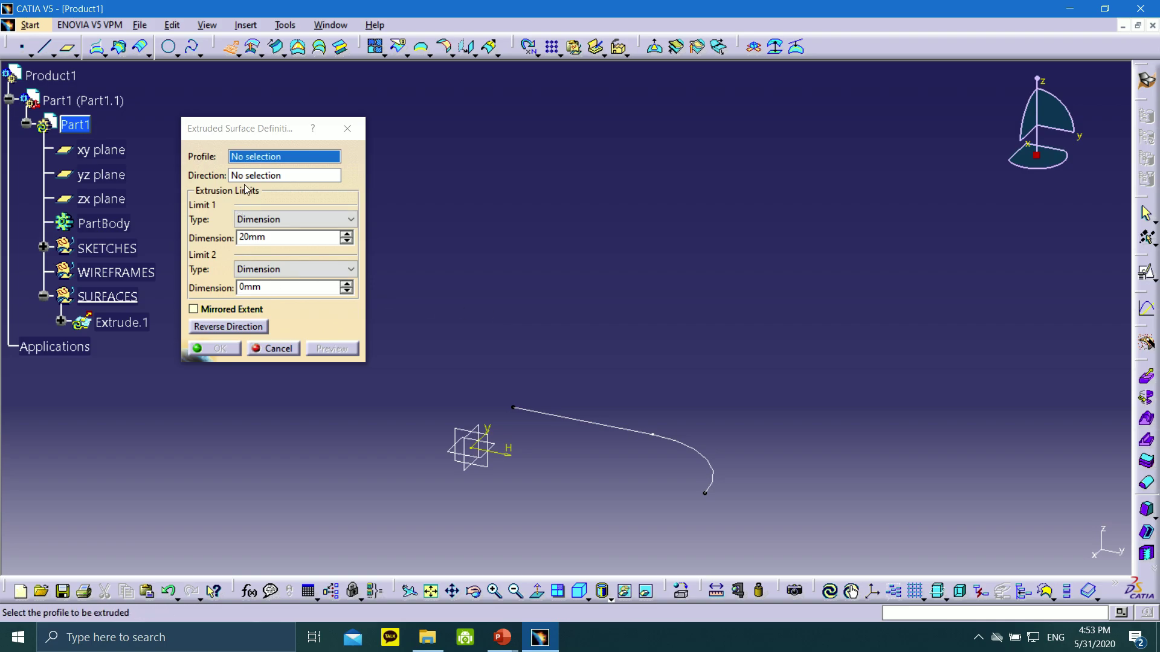
click(645, 435)
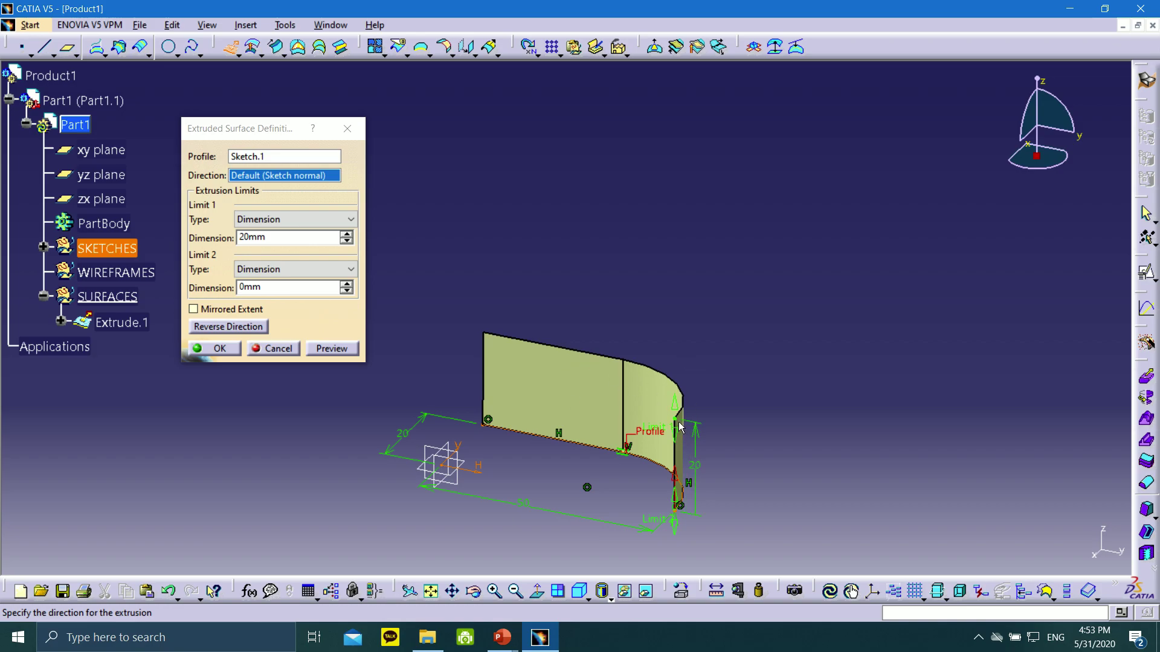
drag(677, 438, 675, 212)
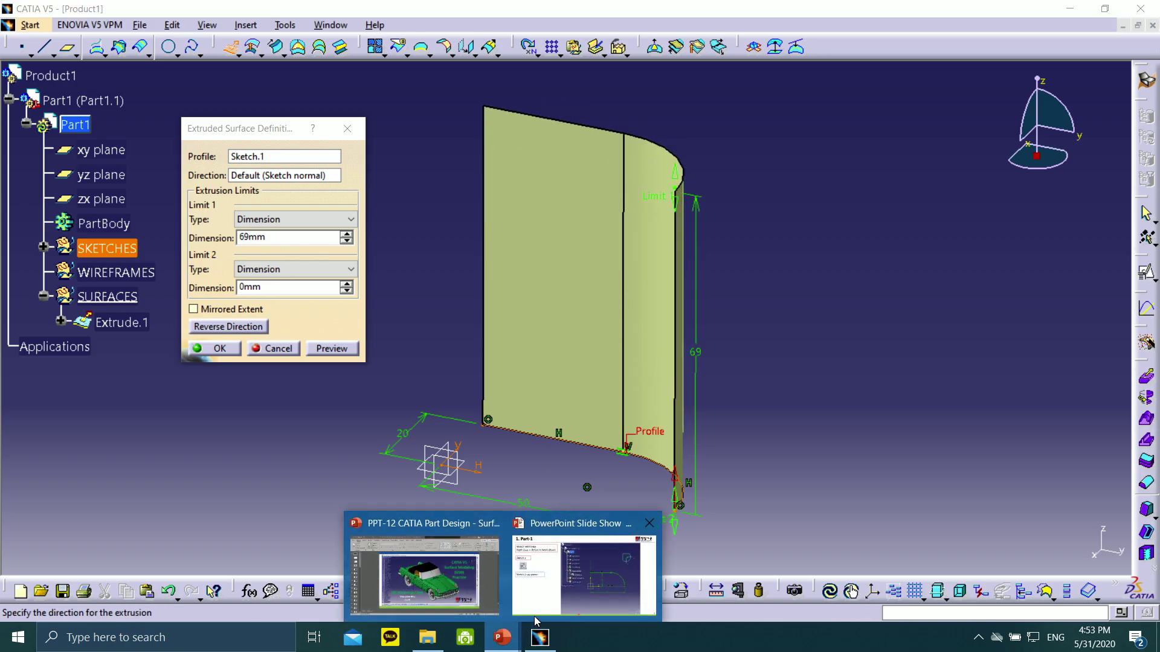
- Switch to the PowerPoint slide show to read the extrusion settings on the next slide, and return to CATIA
click(590, 571)
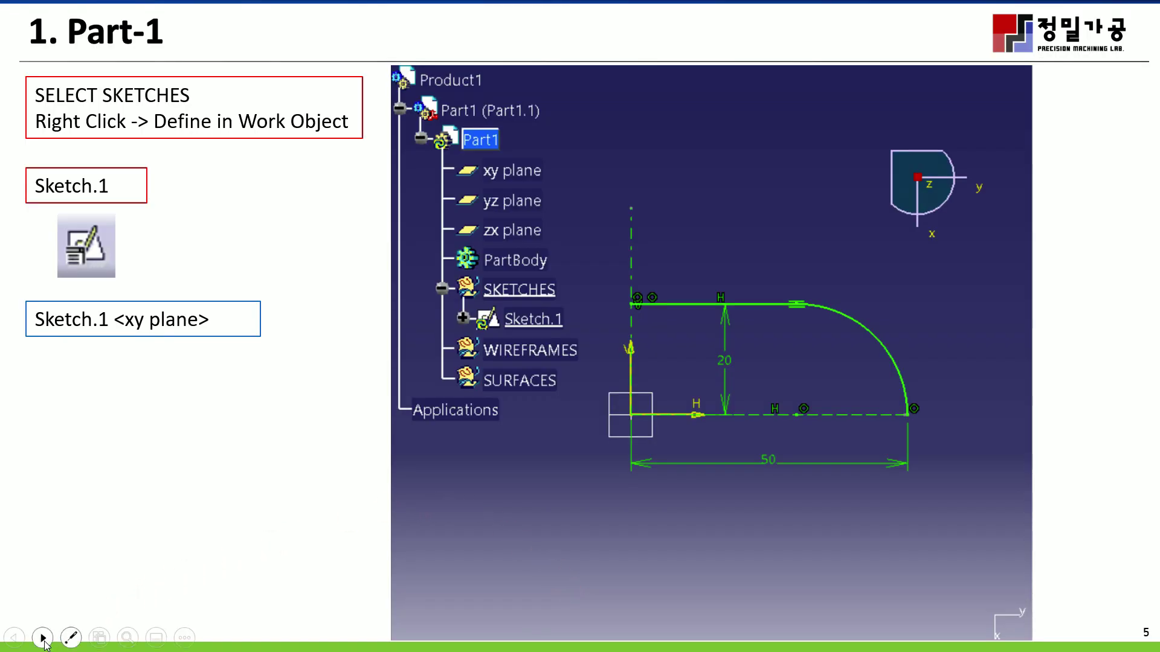
click(42, 637)
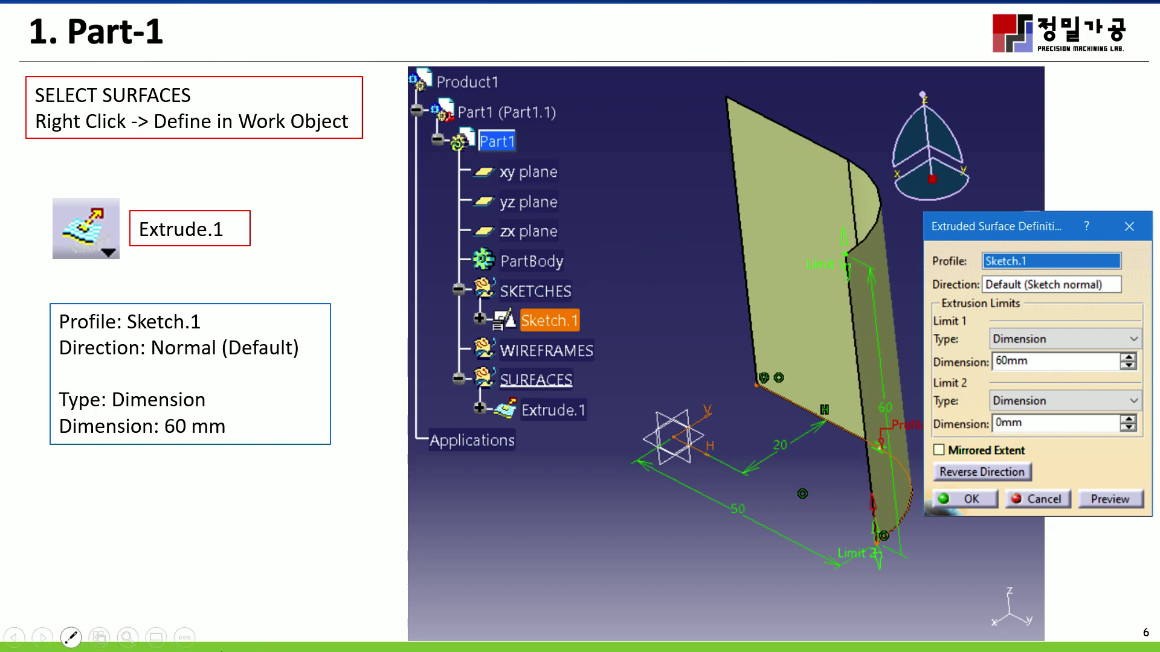
key(super)
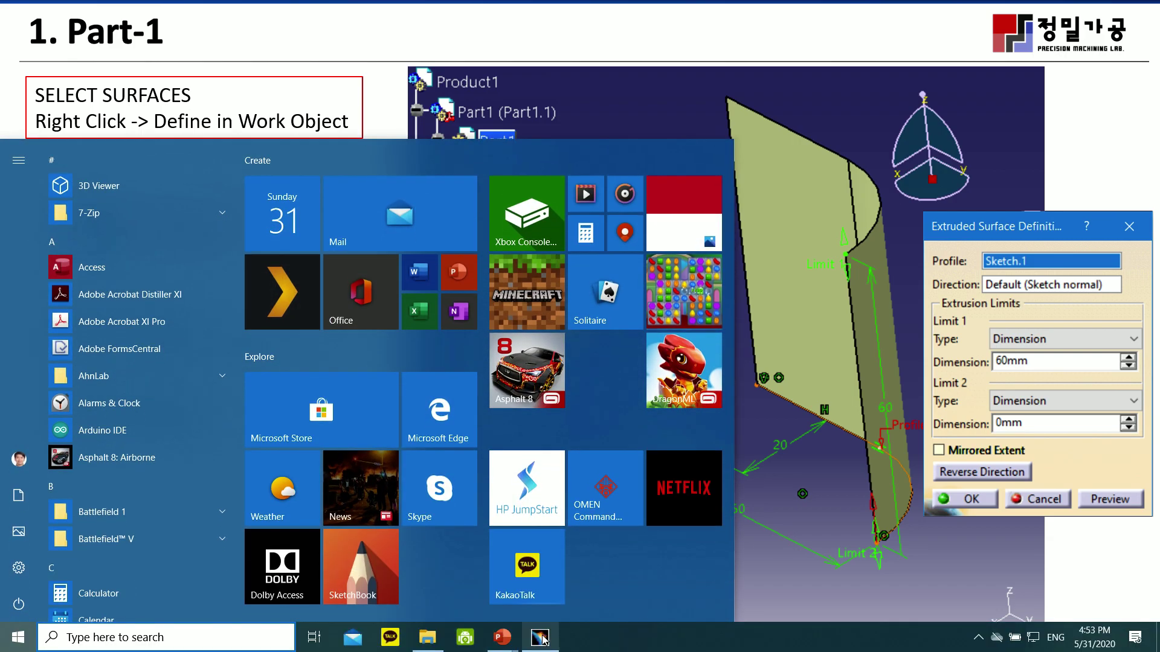
click(539, 637)
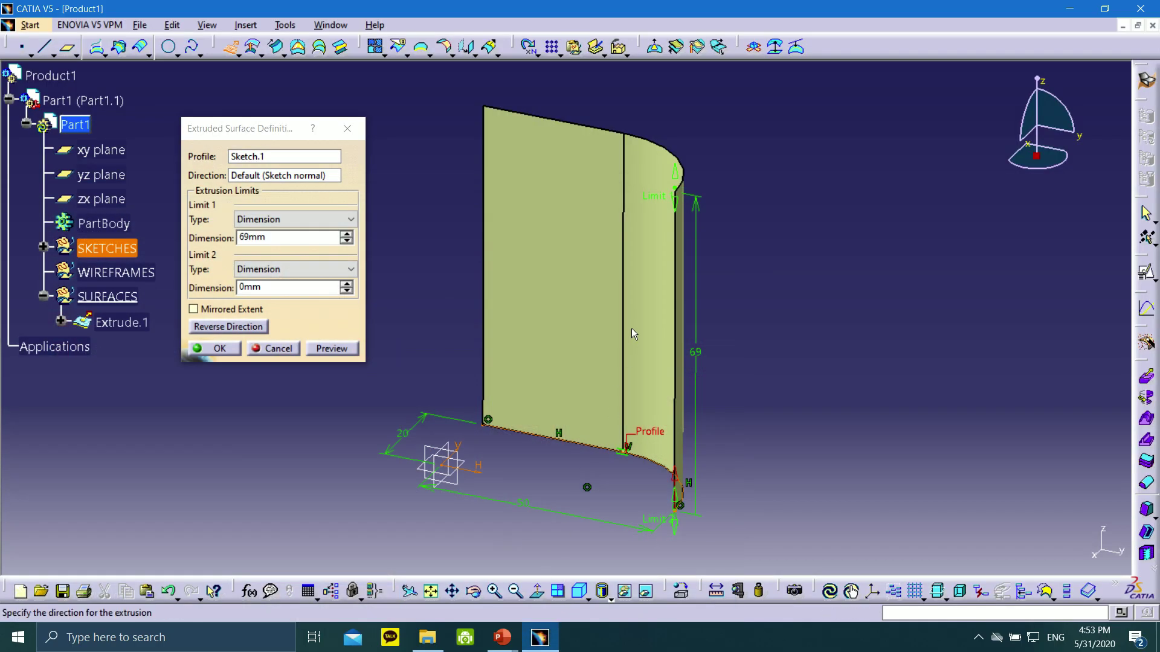
- Set the extrusion's first limit to 60 mm and create the surface
double_click(254, 237)
text(60)
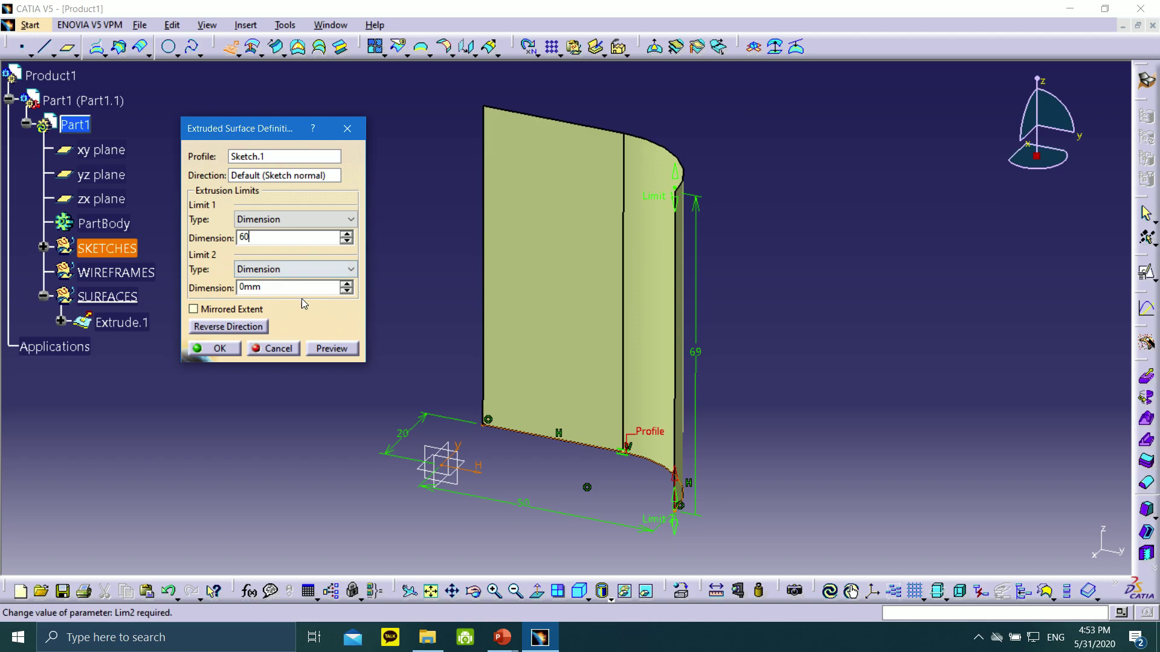
click(232, 349)
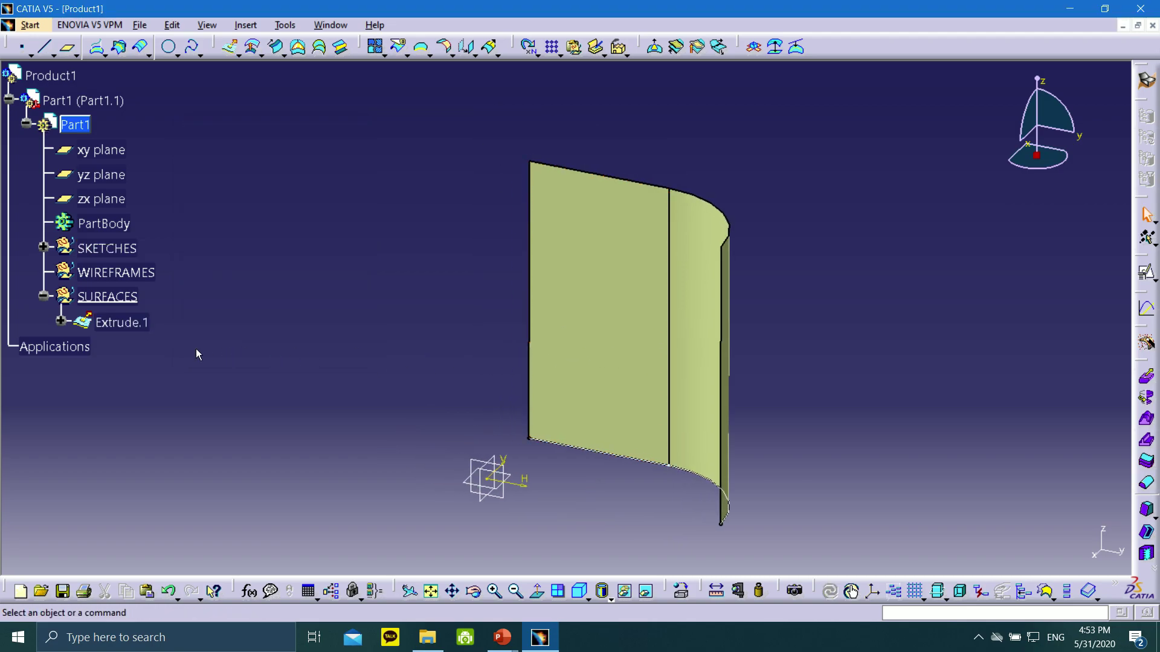
- Review the extruded surface's definition and inspect its shape from another angle
double_click(120, 322)
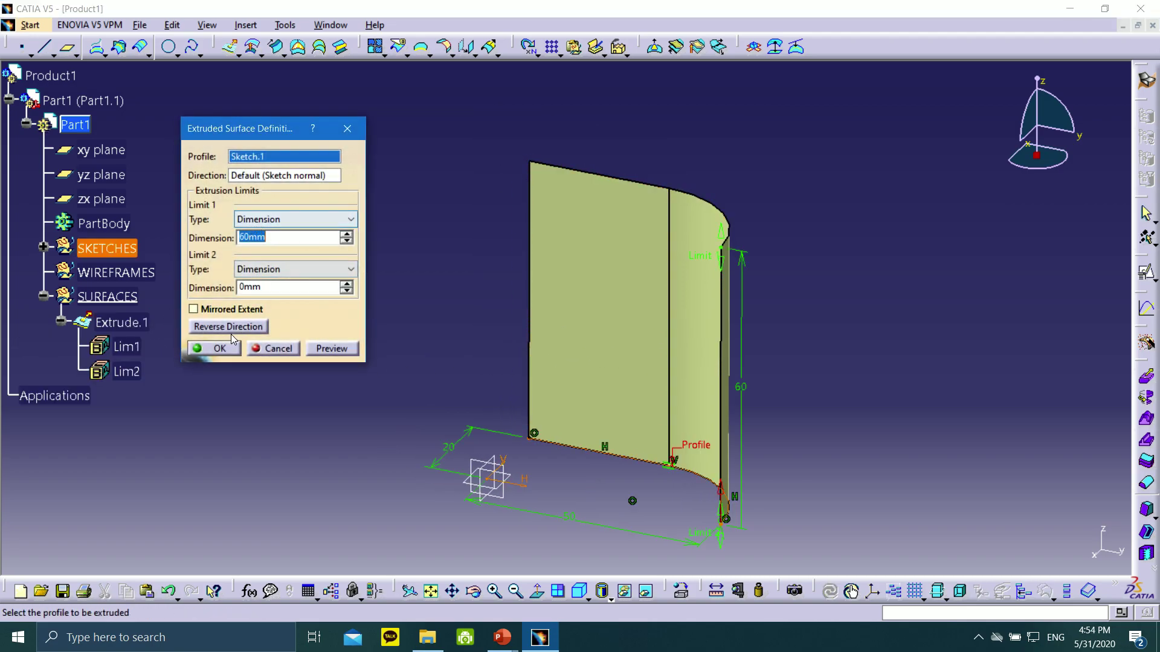
click(223, 348)
middle_drag(581, 247, 746, 326)
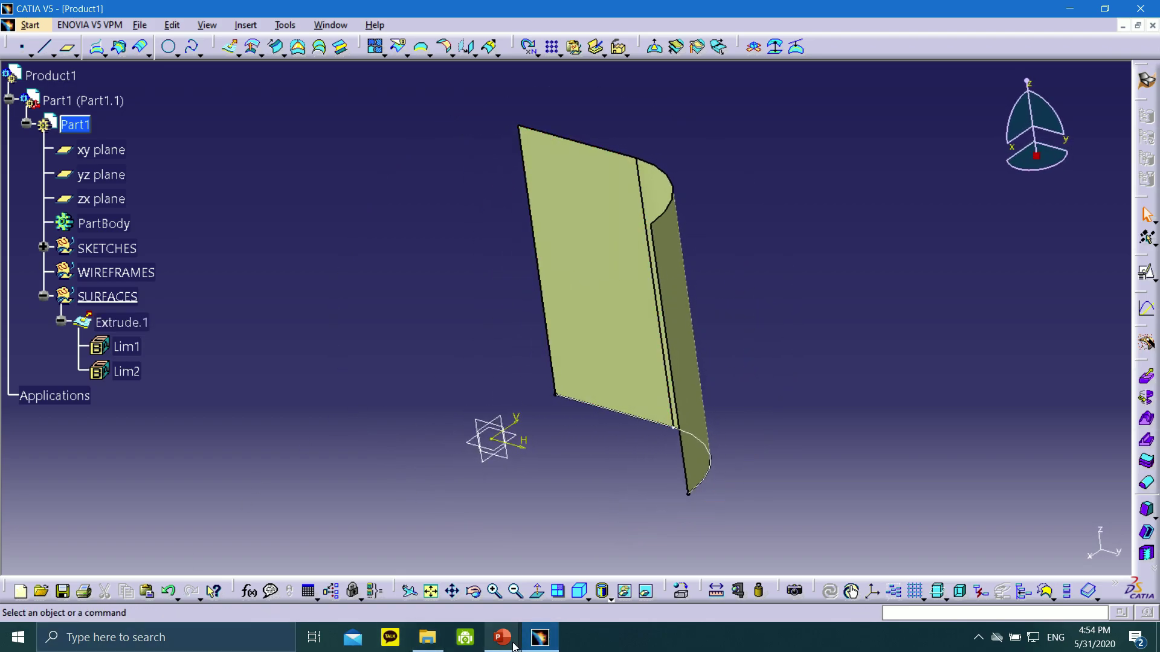
- Switch to the PowerPoint slide show, read the Plane.1 settings on the next slide, and return to CATIA
mouse_move(502, 637)
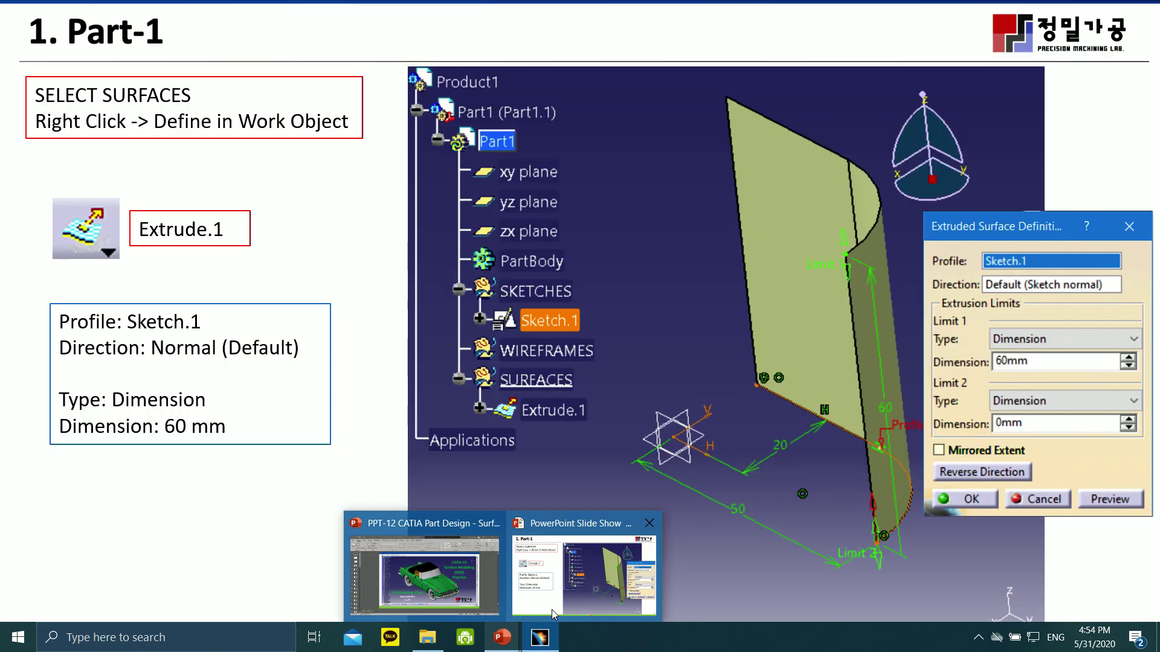
click(552, 610)
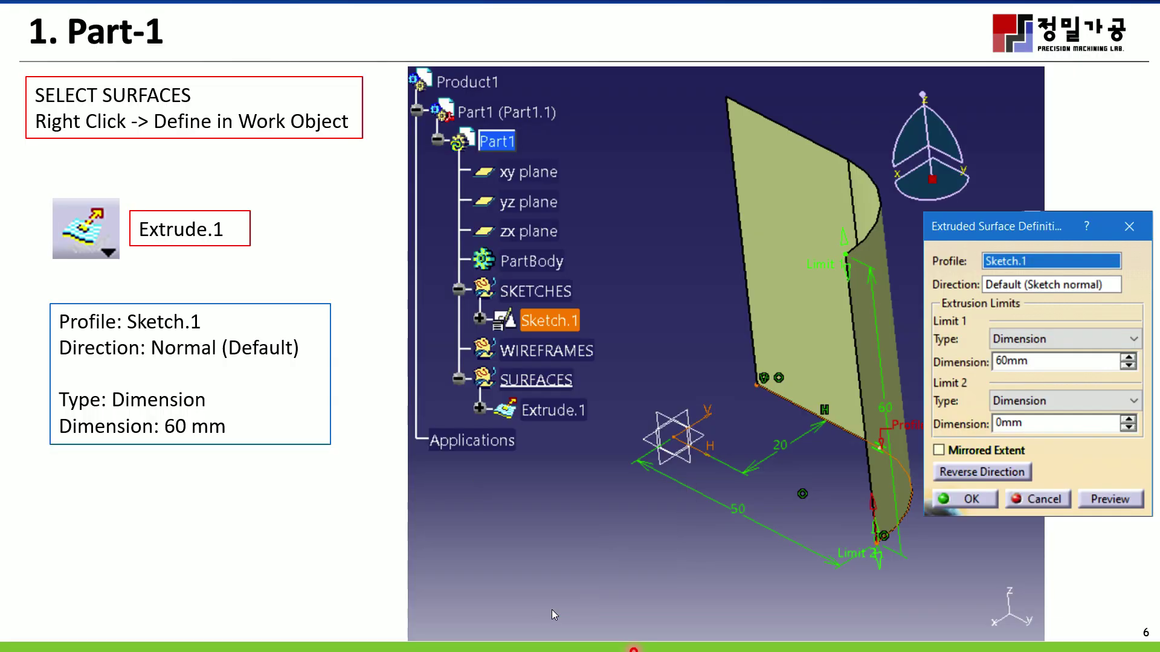
click(47, 640)
key(ctrl+l)
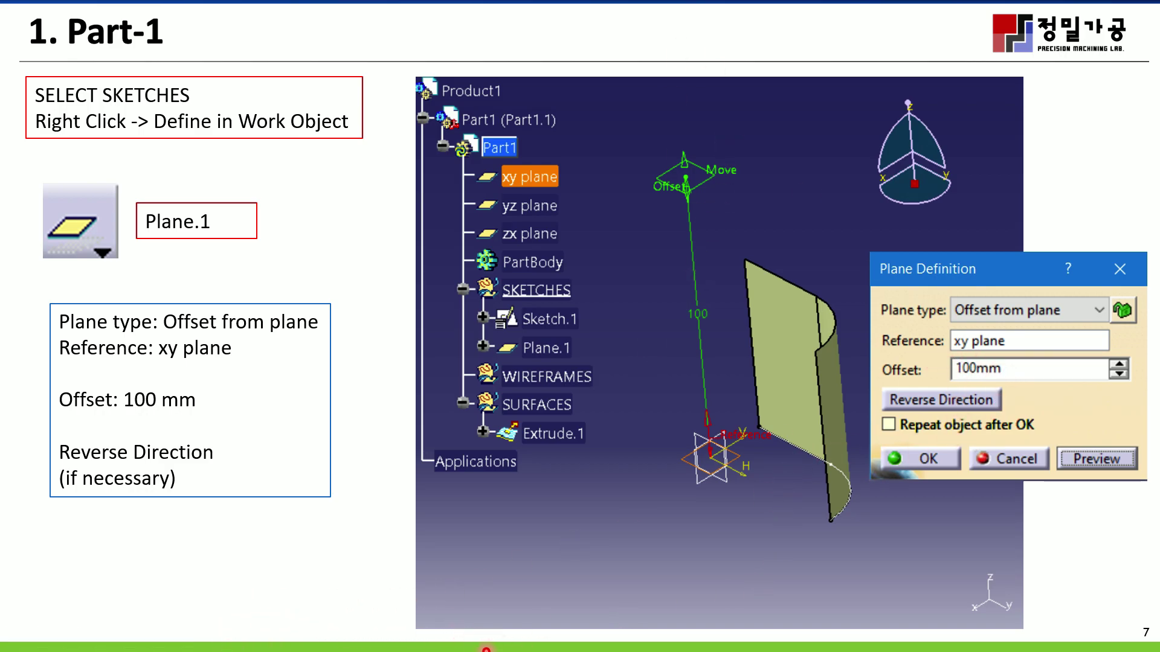
key(super)
mouse_move(539, 638)
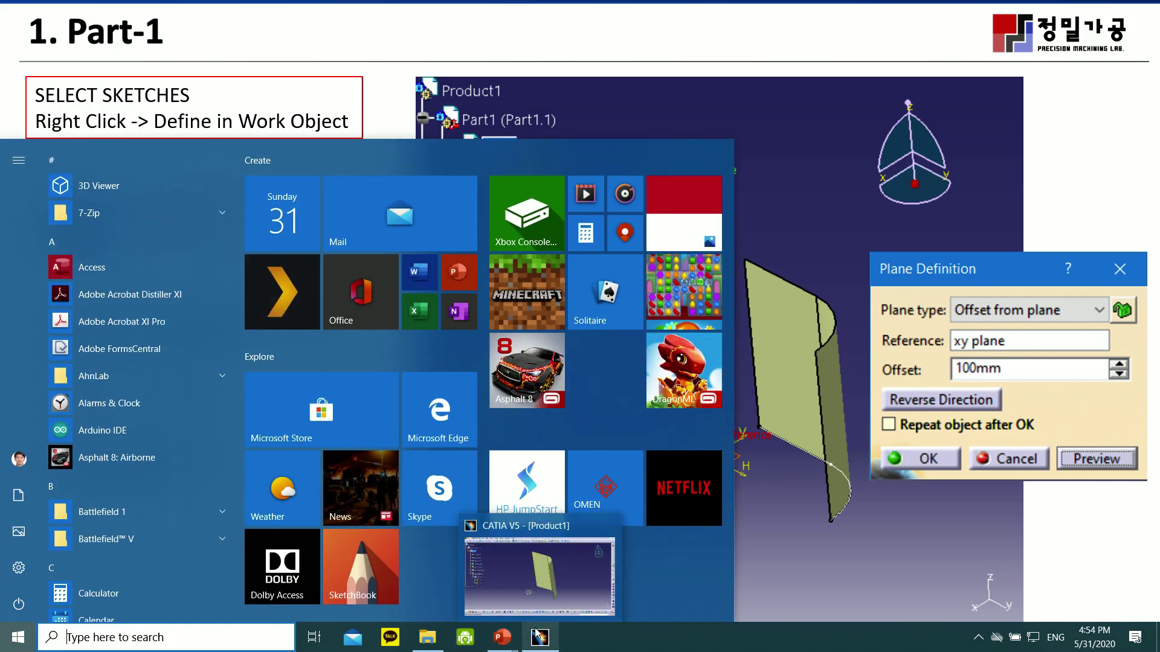
click(557, 566)
- Create a reference plane offset 100 mm from the xy plane, on the side towards the top of the extruded surface
middle_drag(414, 199, 447, 269)
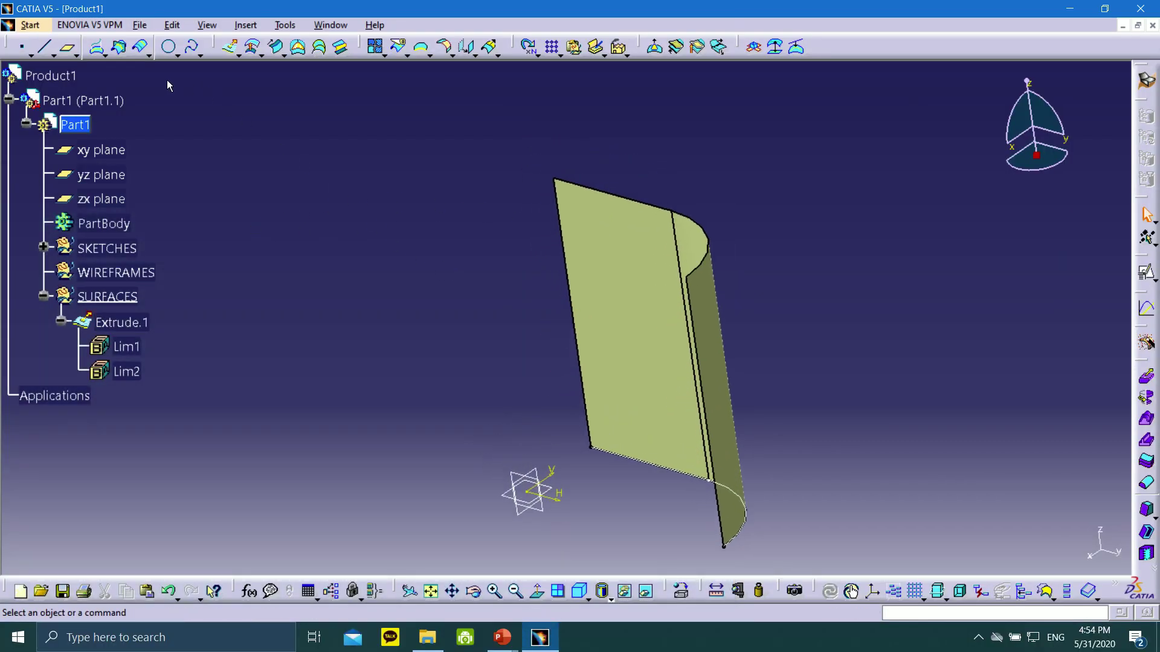
click(71, 50)
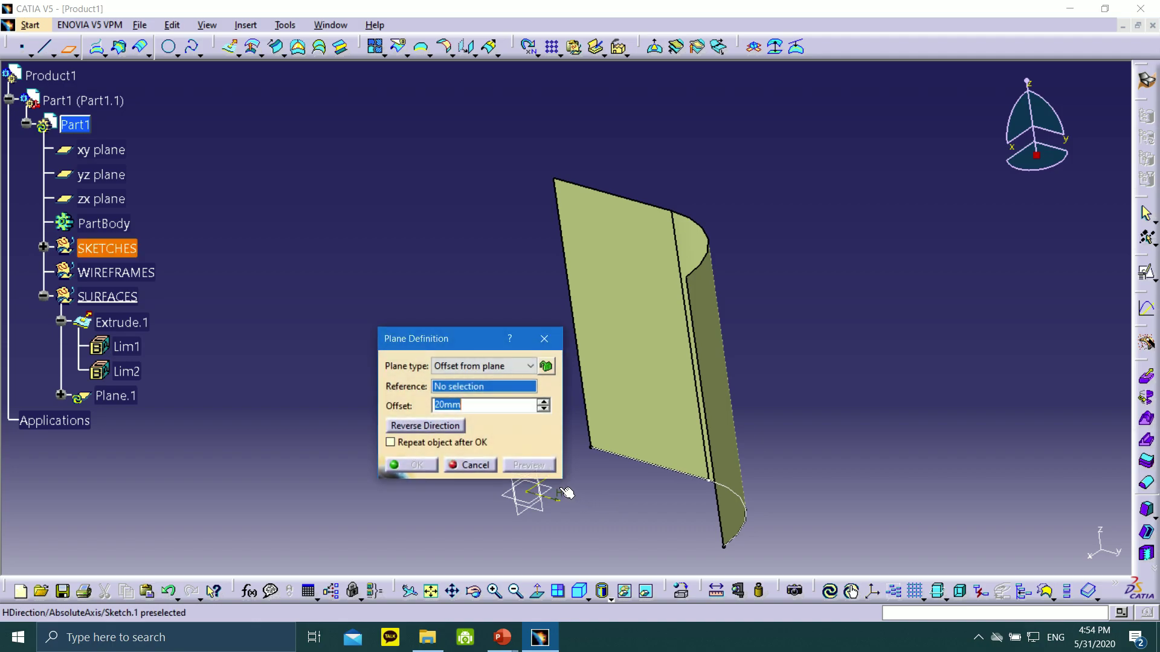
drag(476, 338, 352, 248)
click(101, 150)
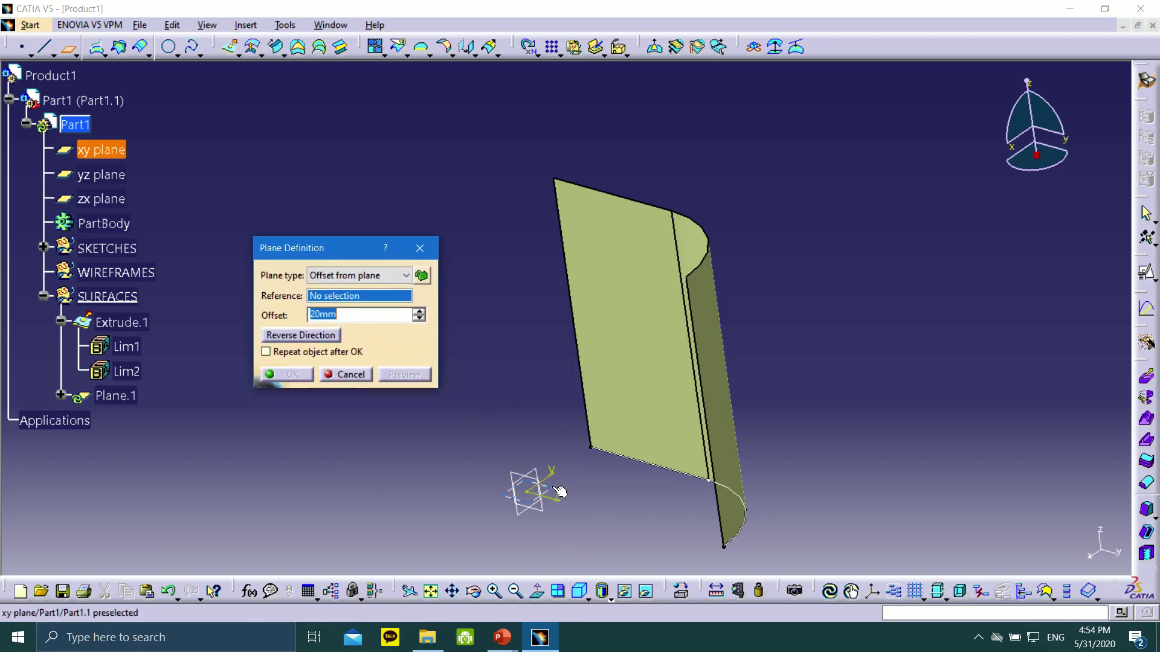
middle_drag(593, 392, 642, 377)
drag(559, 380, 517, 81)
middle_drag(578, 217, 621, 290)
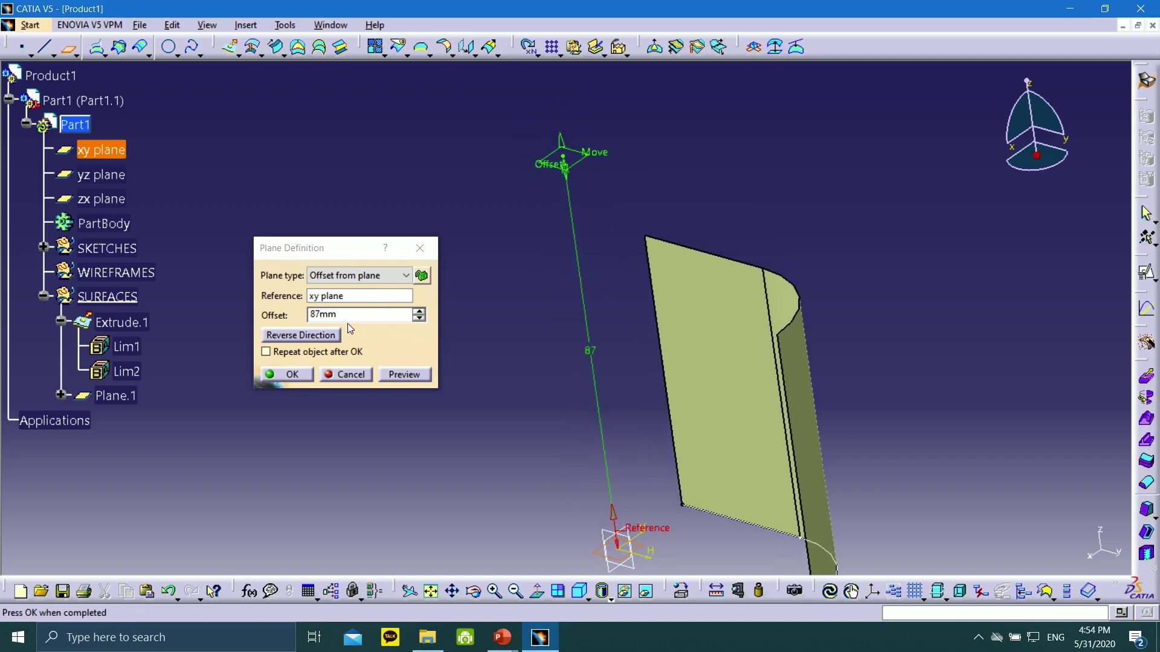
click(289, 315)
click(298, 375)
middle_drag(629, 273, 724, 322)
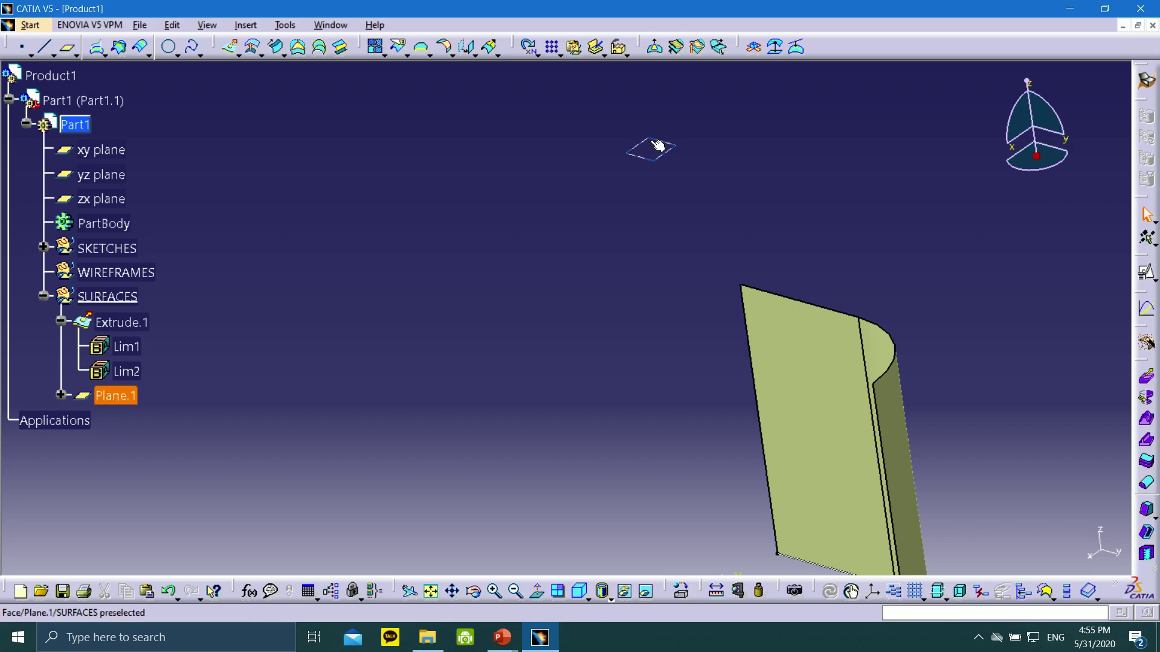
- Move Plane.1 from the SURFACES set into the SKETCHES set and expand SKETCHES in the tree
middle_drag(657, 143, 616, 207)
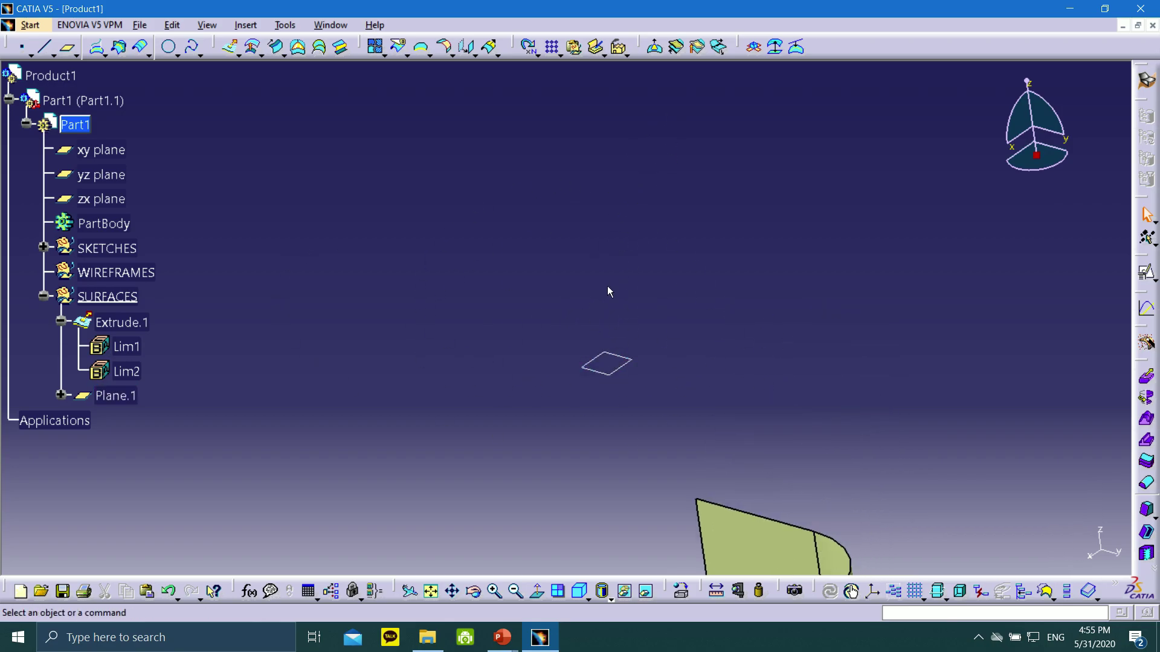
middle_drag(635, 379, 648, 251)
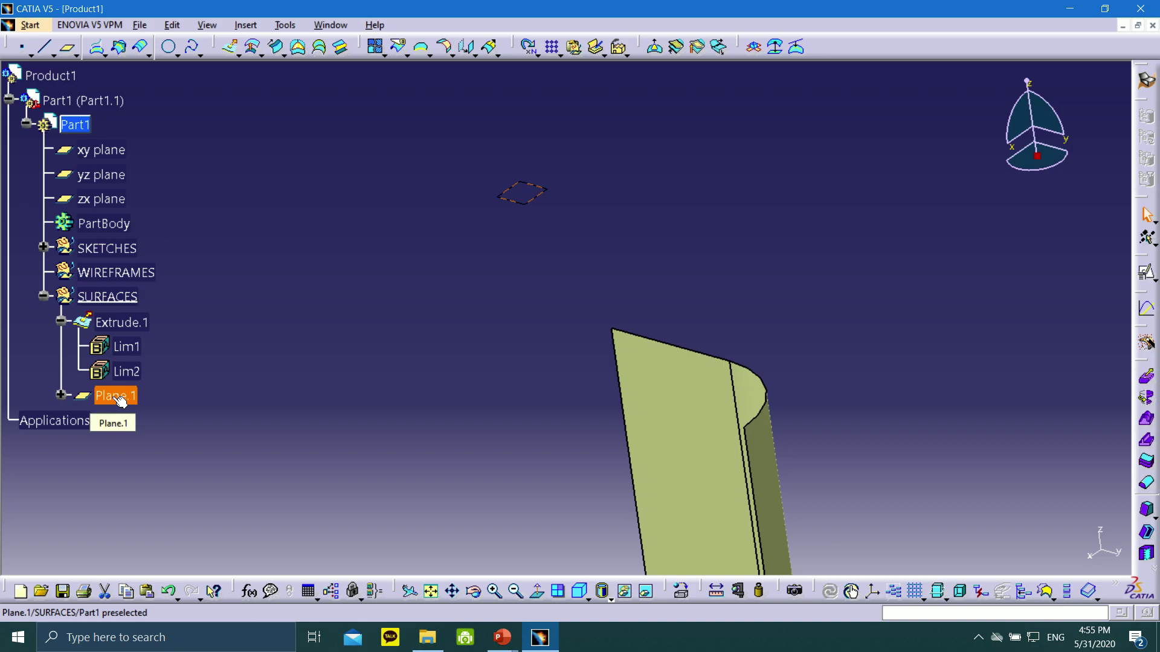
drag(121, 400, 121, 248)
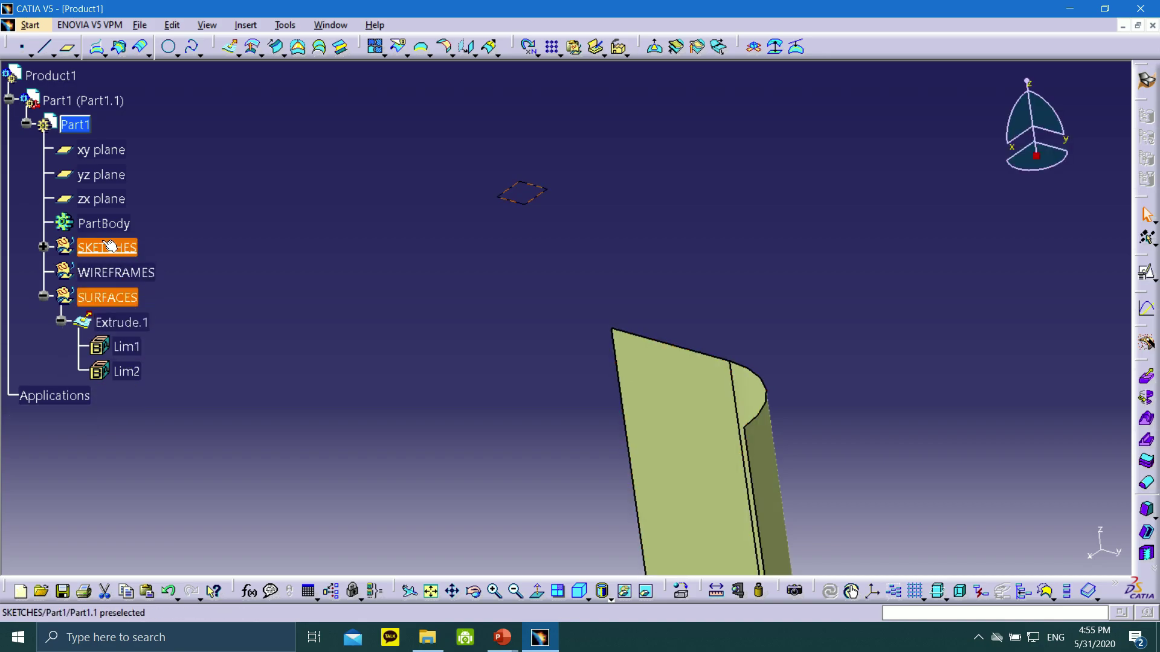
click(44, 248)
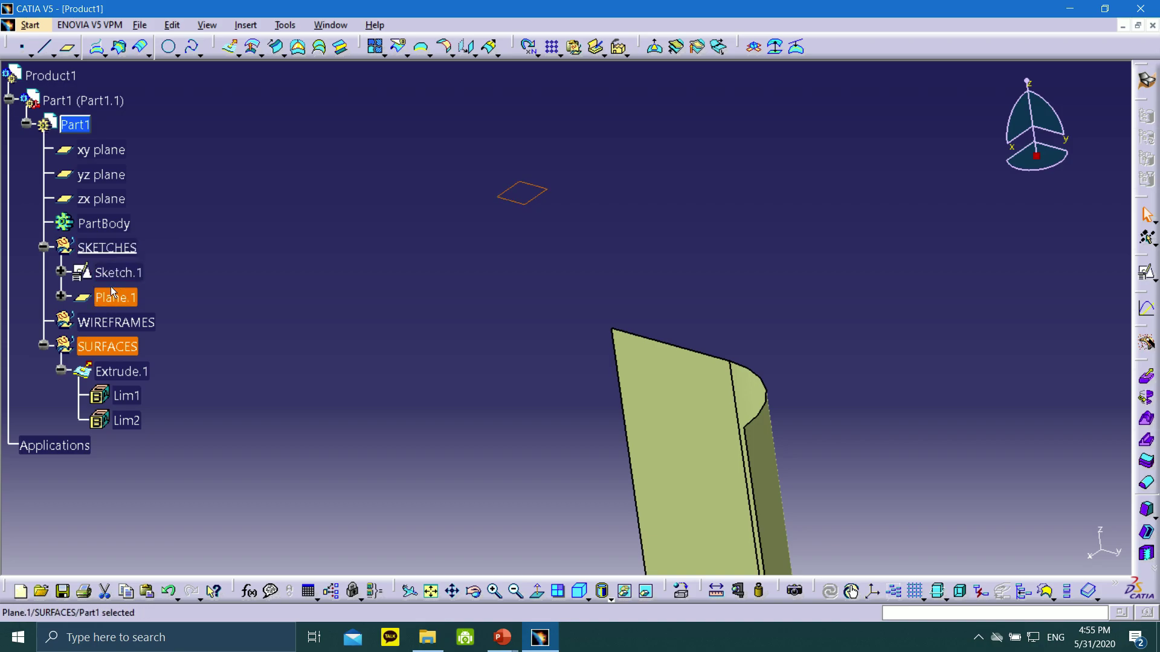
click(90, 305)
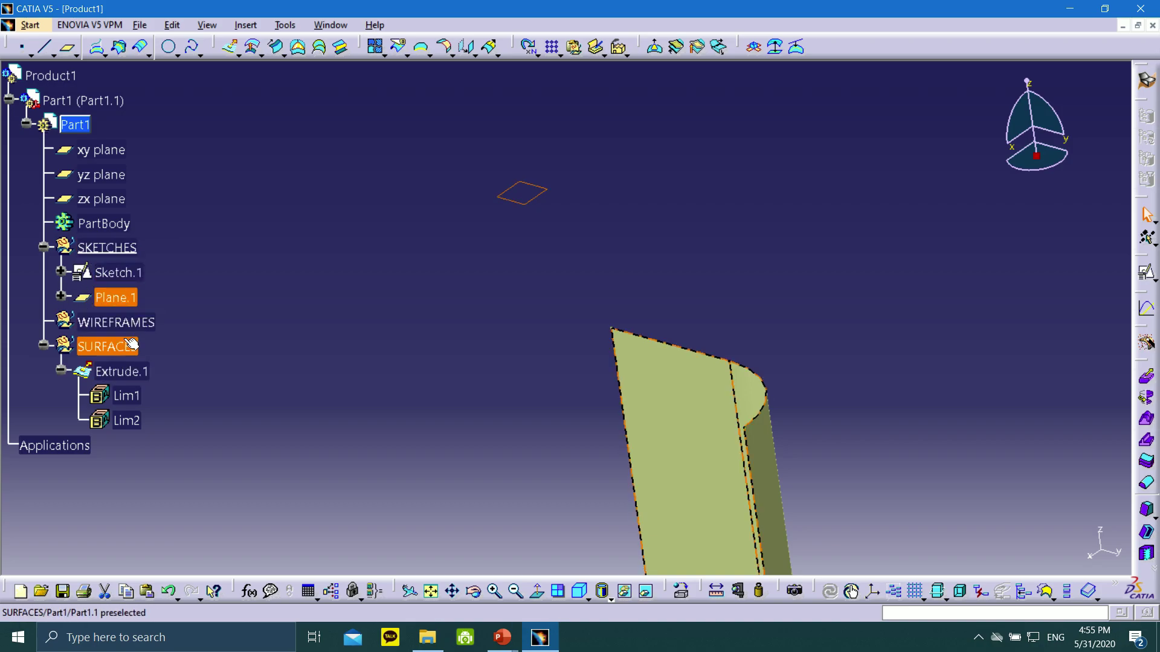
drag(121, 302, 107, 254)
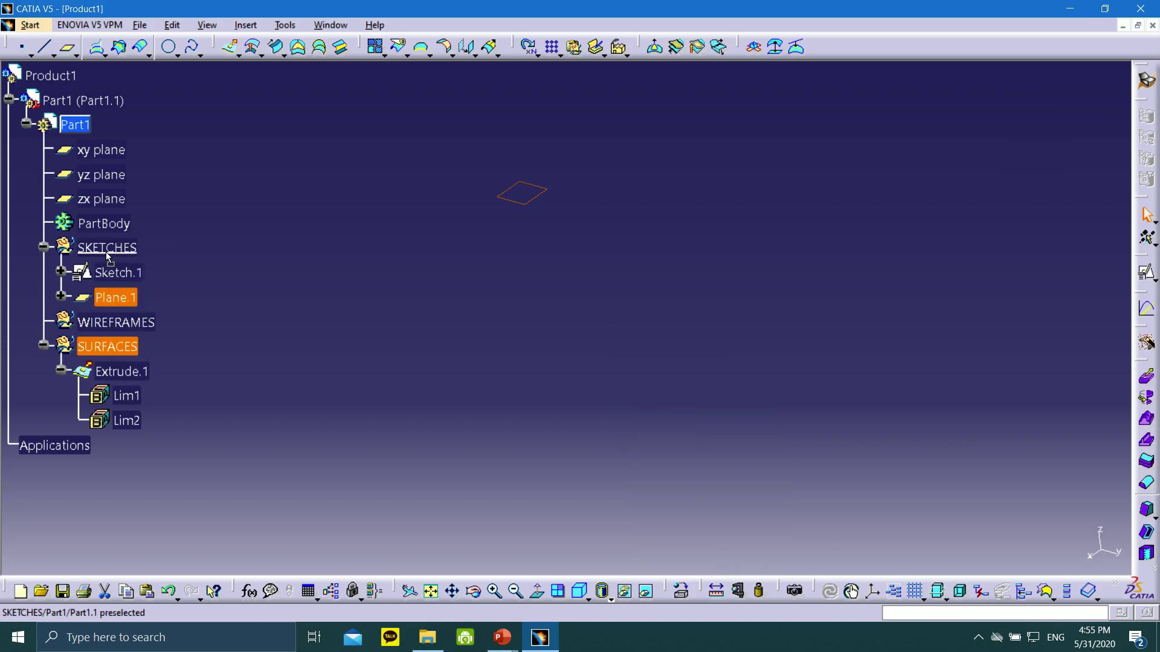
drag(119, 296, 125, 302)
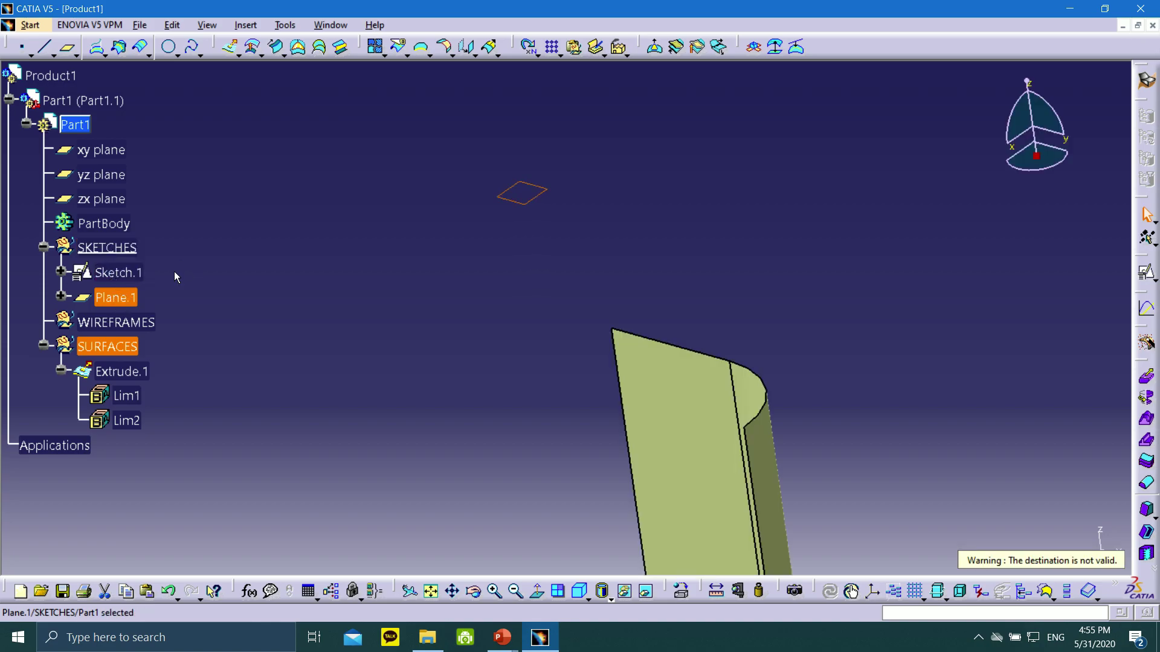
click(658, 217)
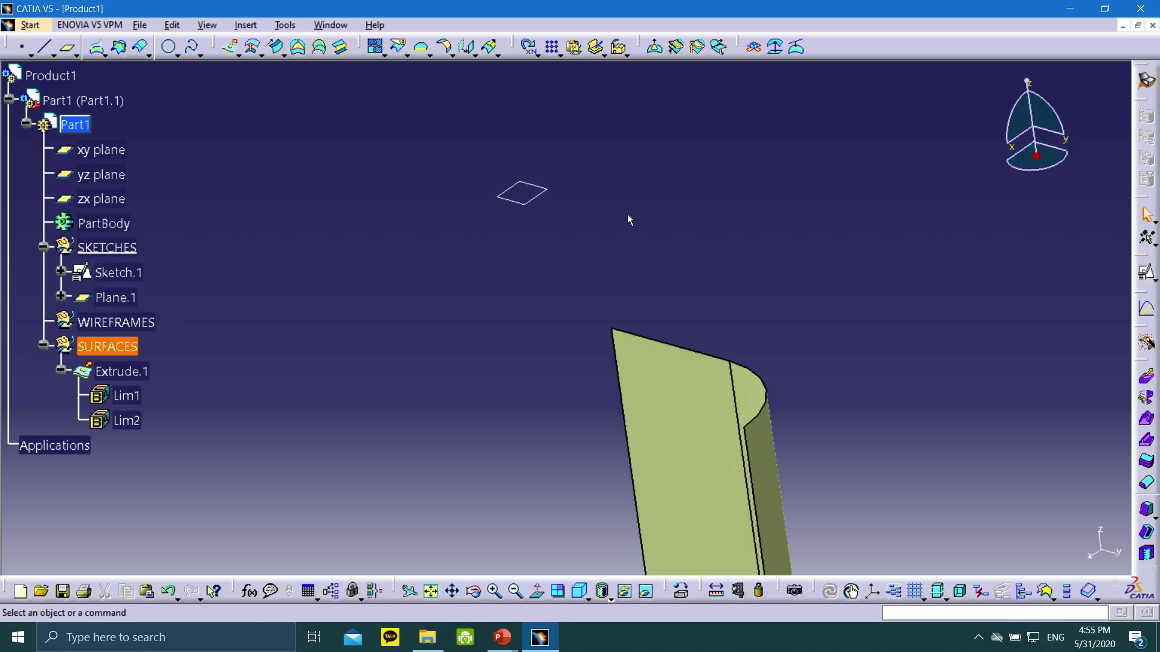
- Switch to the PowerPoint slide show to read the Sketch.2 arc instructions on the next slide, and return to CATIA
mouse_move(510, 650)
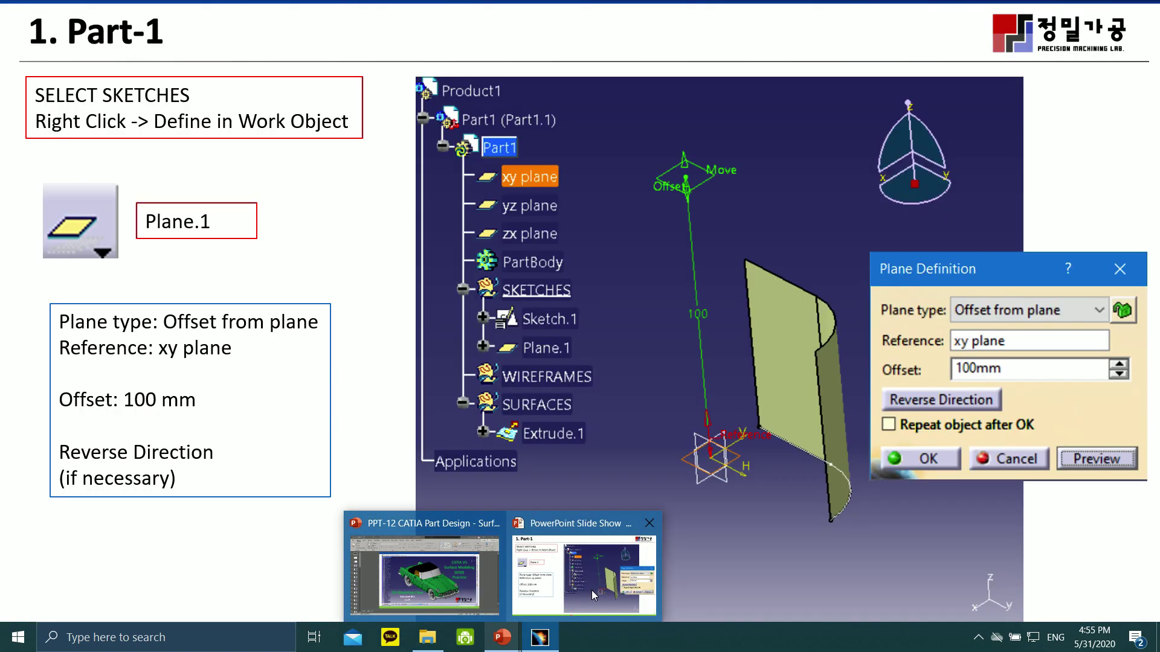
click(565, 597)
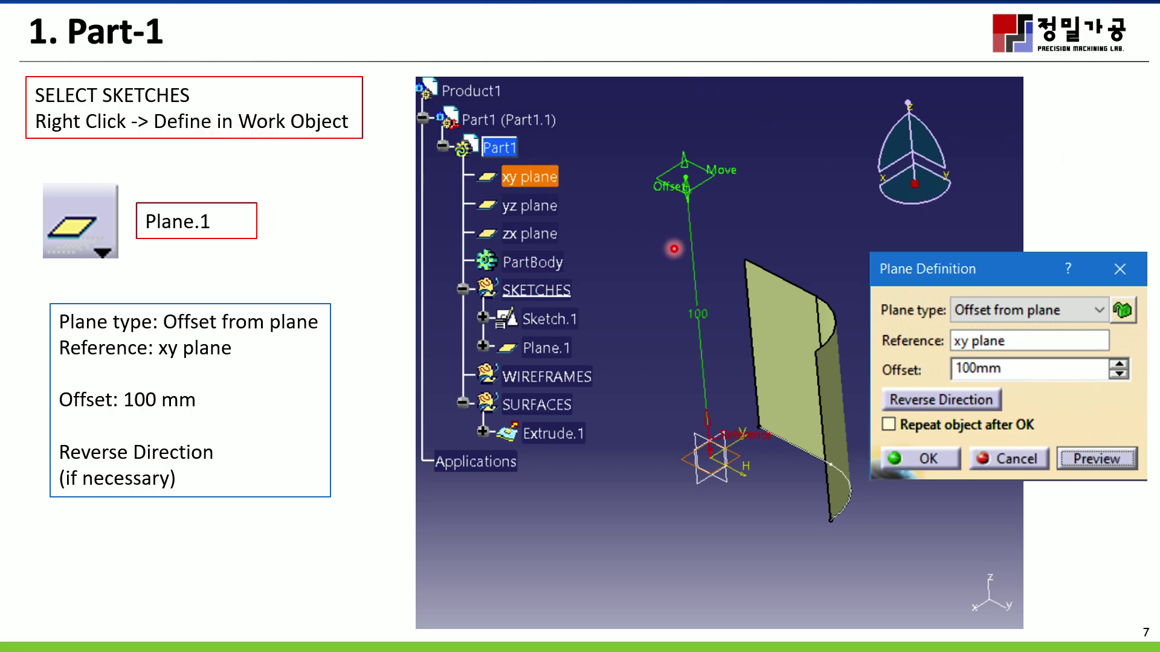
mouse_move(41, 639)
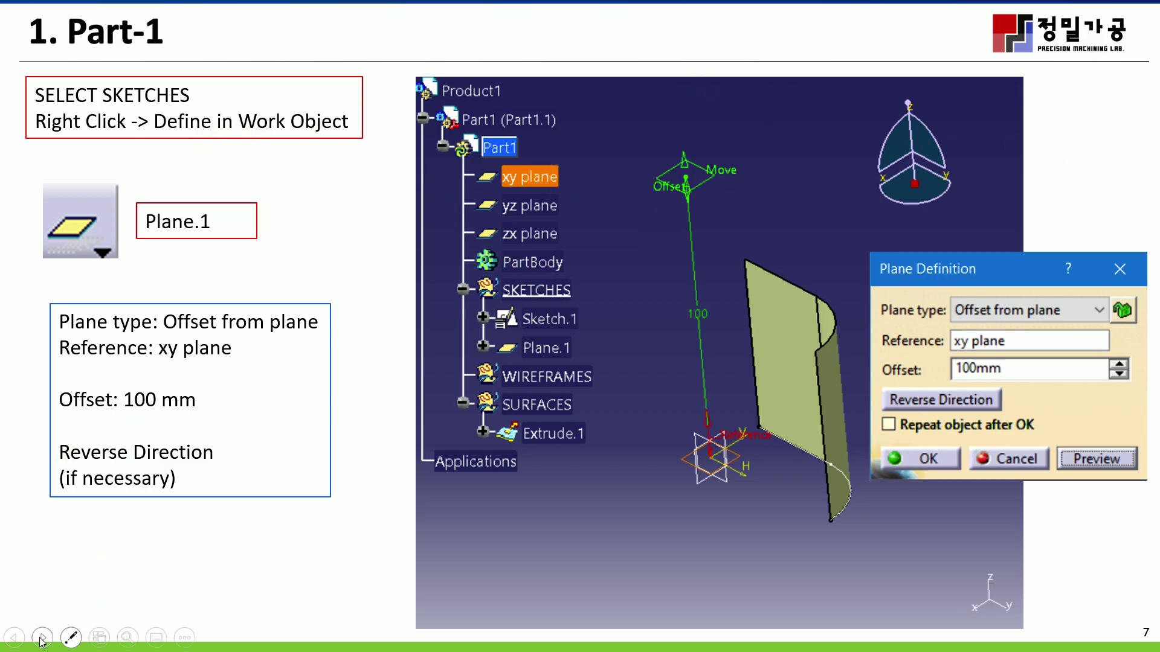
click(41, 639)
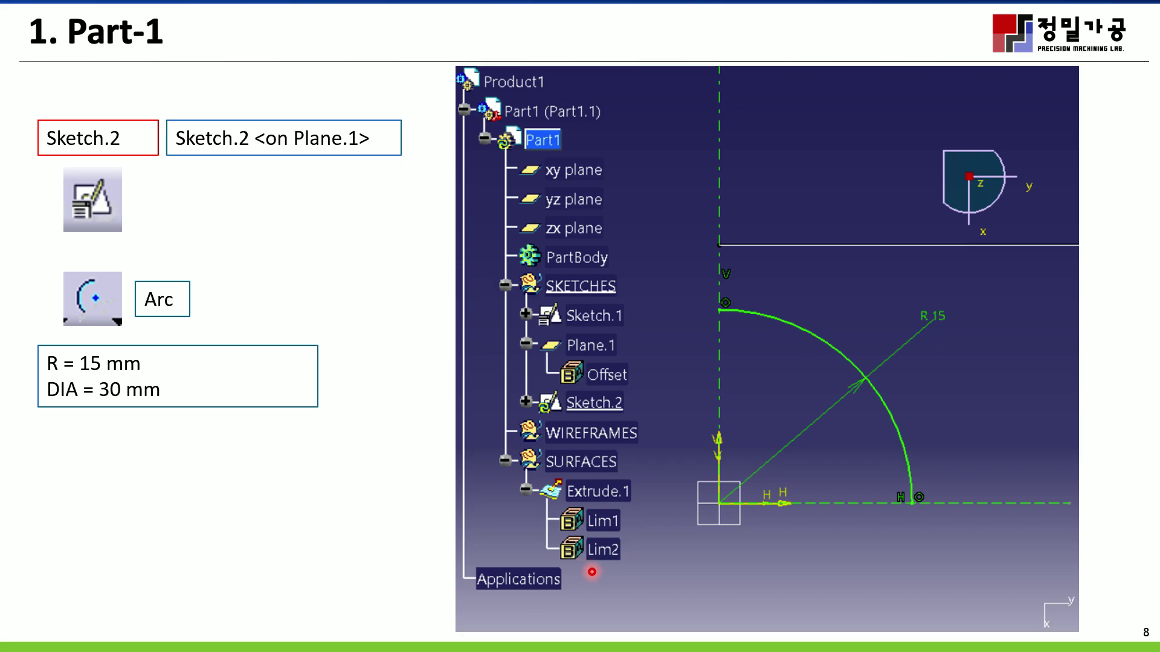
key(super)
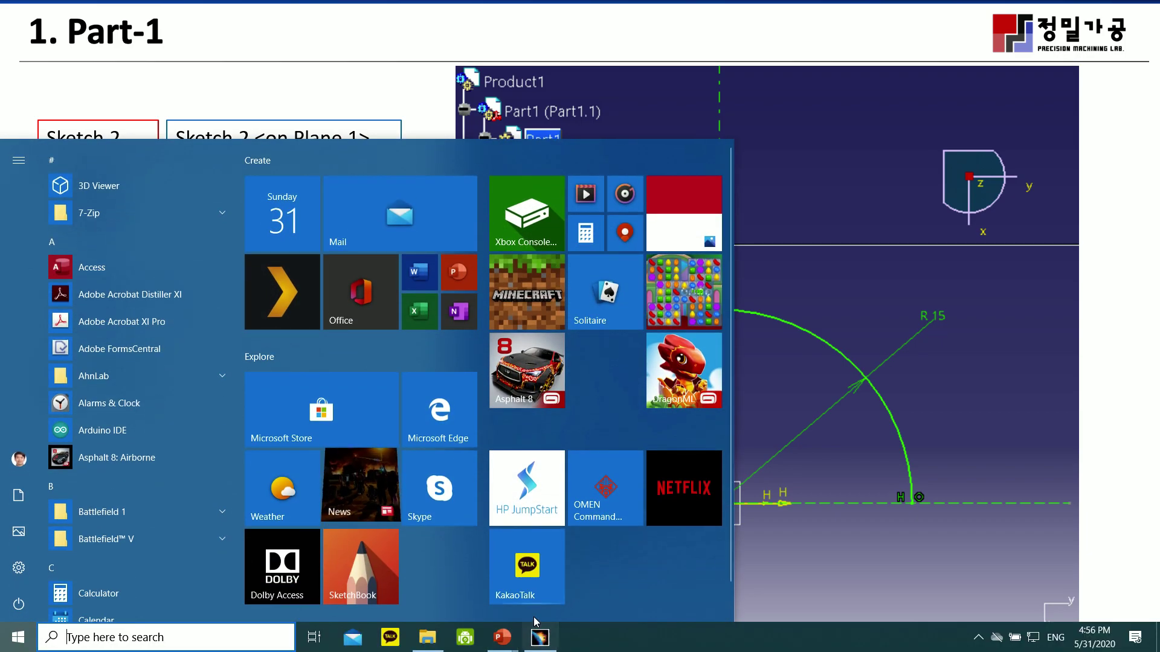
click(542, 635)
middle_drag(458, 333, 442, 323)
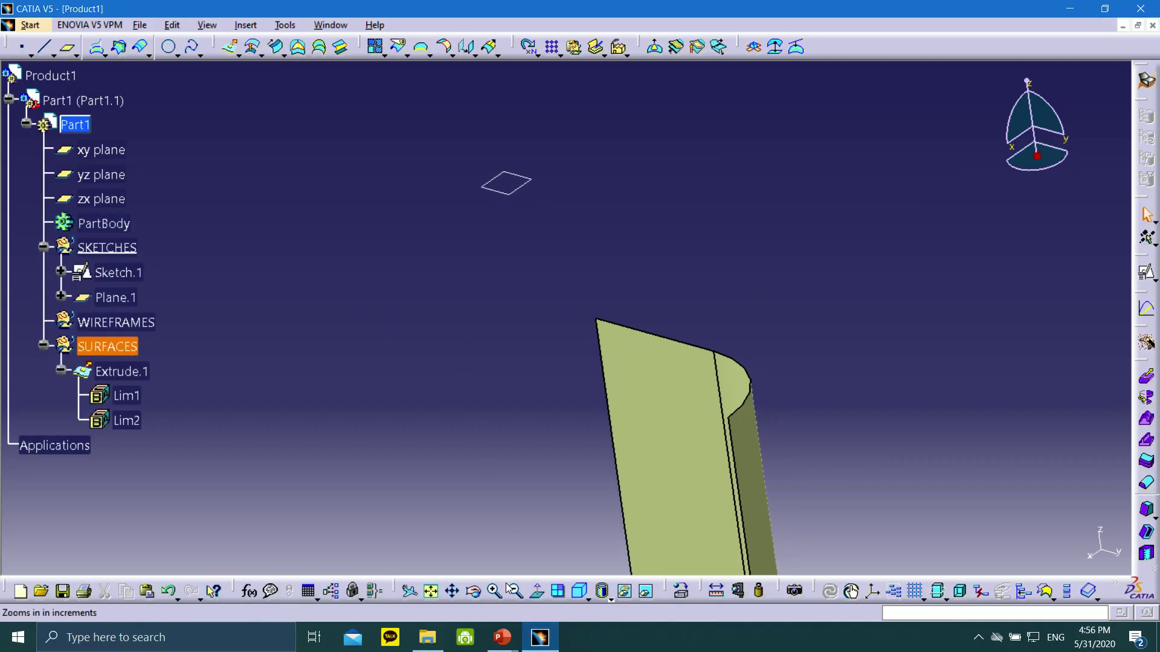
click(505, 638)
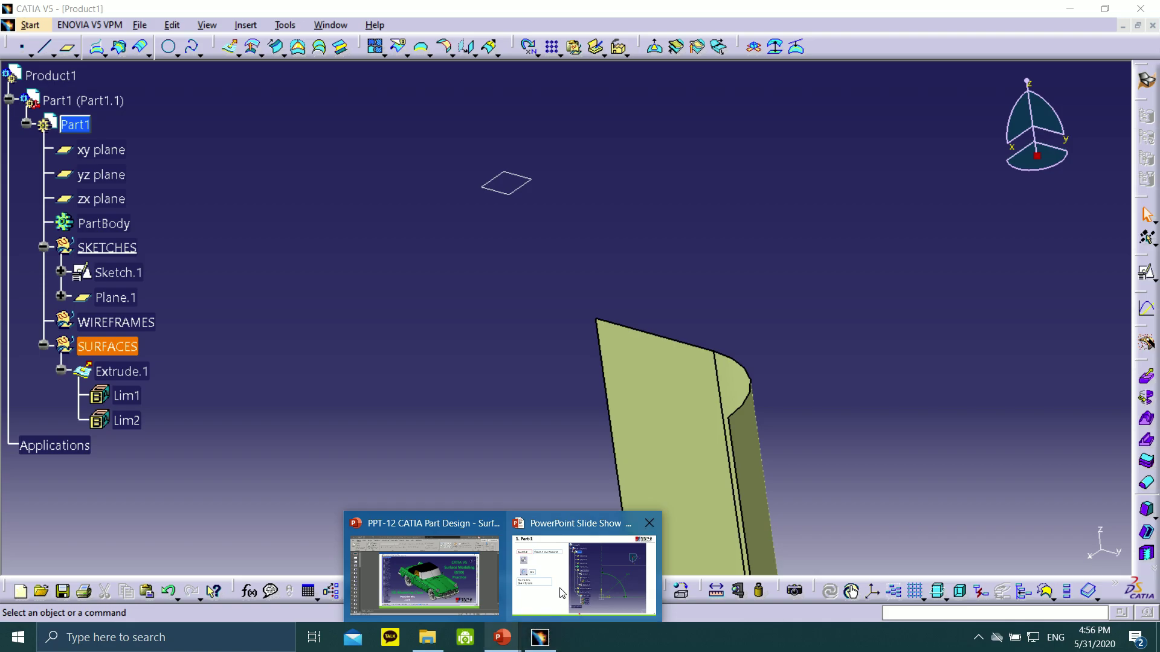
click(537, 645)
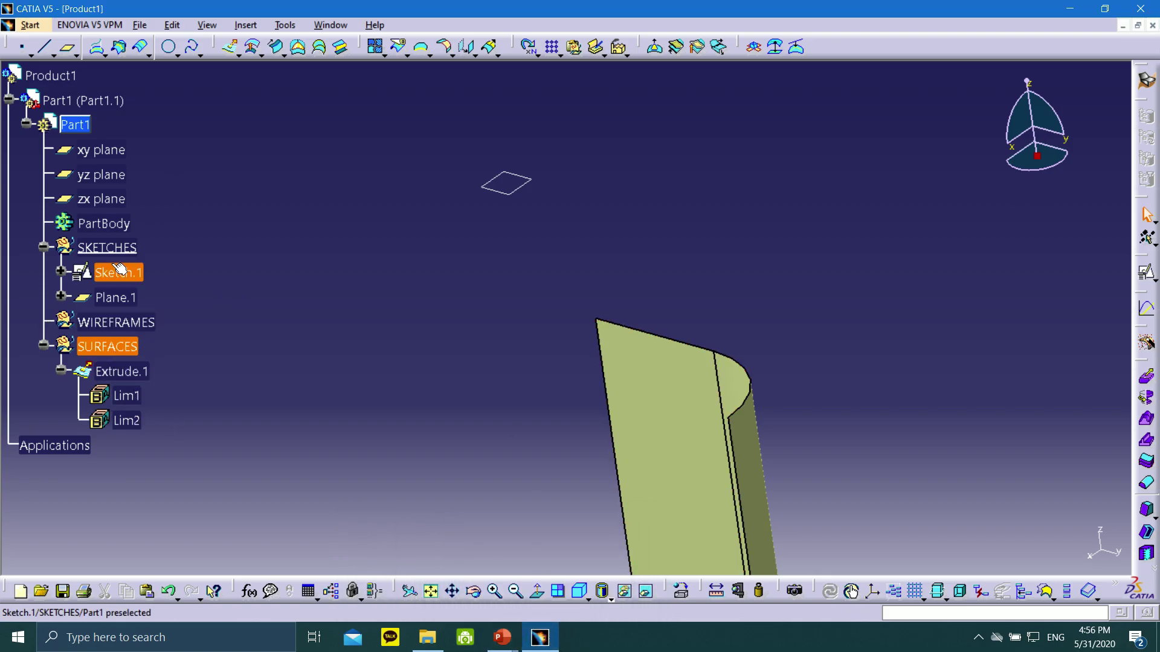
- Start a positioned sketch on Plane.1 with implicit origin and orientation
click(520, 180)
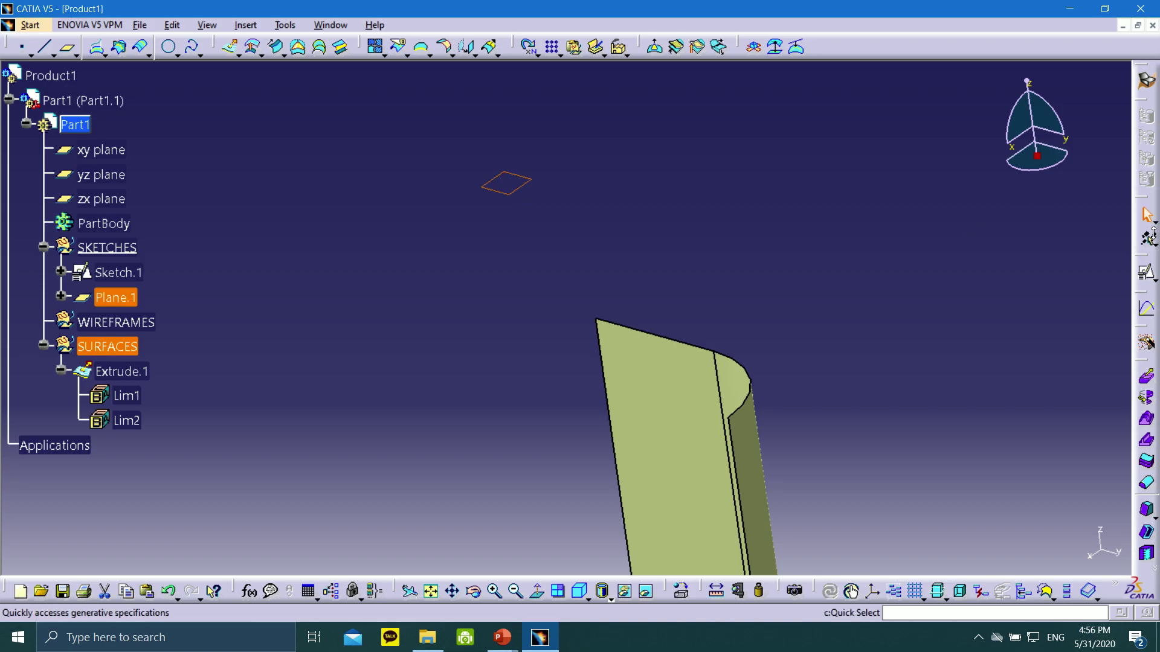
click(1147, 275)
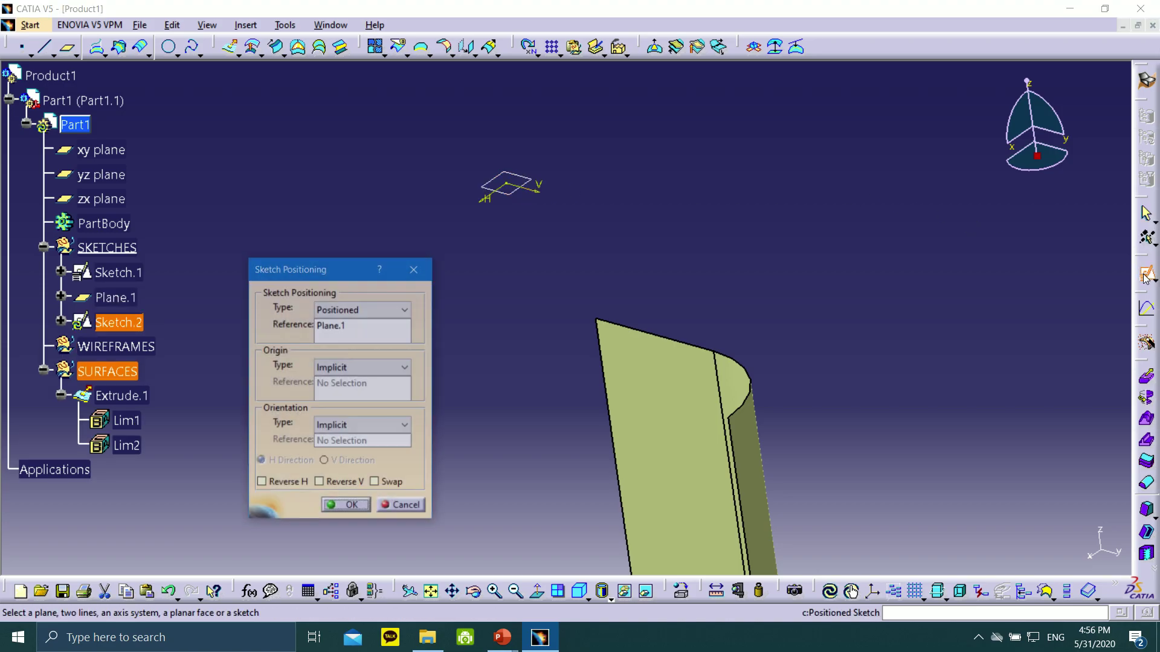
click(346, 485)
click(351, 506)
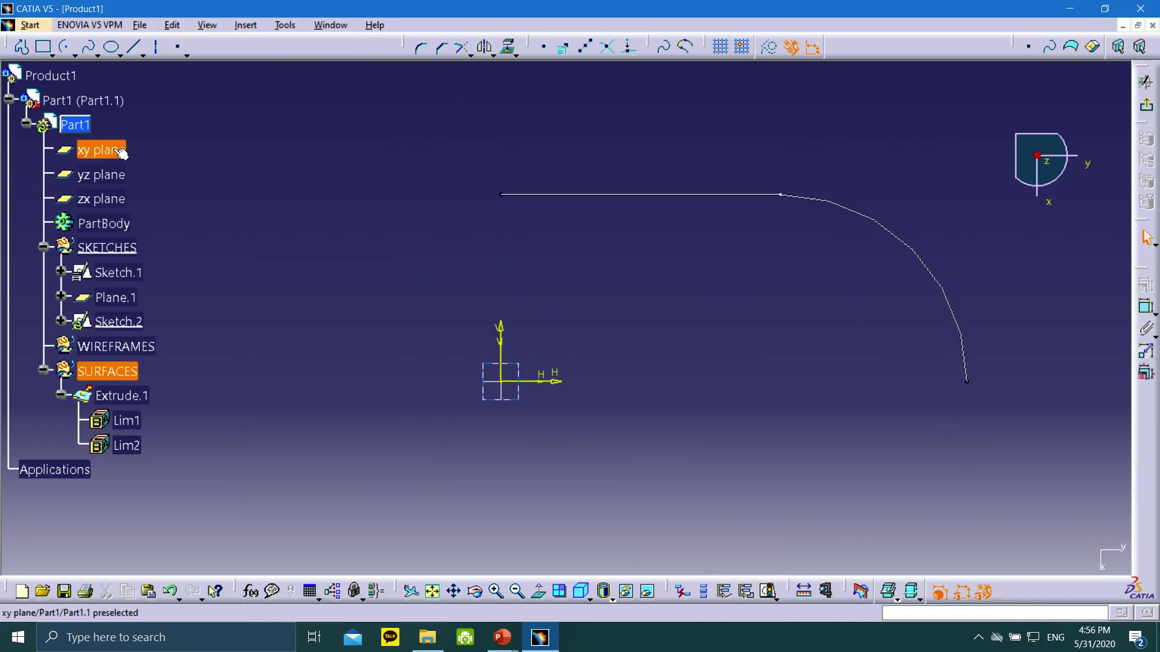
- Draw two axis lines from the sketch origin, one vertical past the projected profile and one horizontal about 36 mm long
click(68, 48)
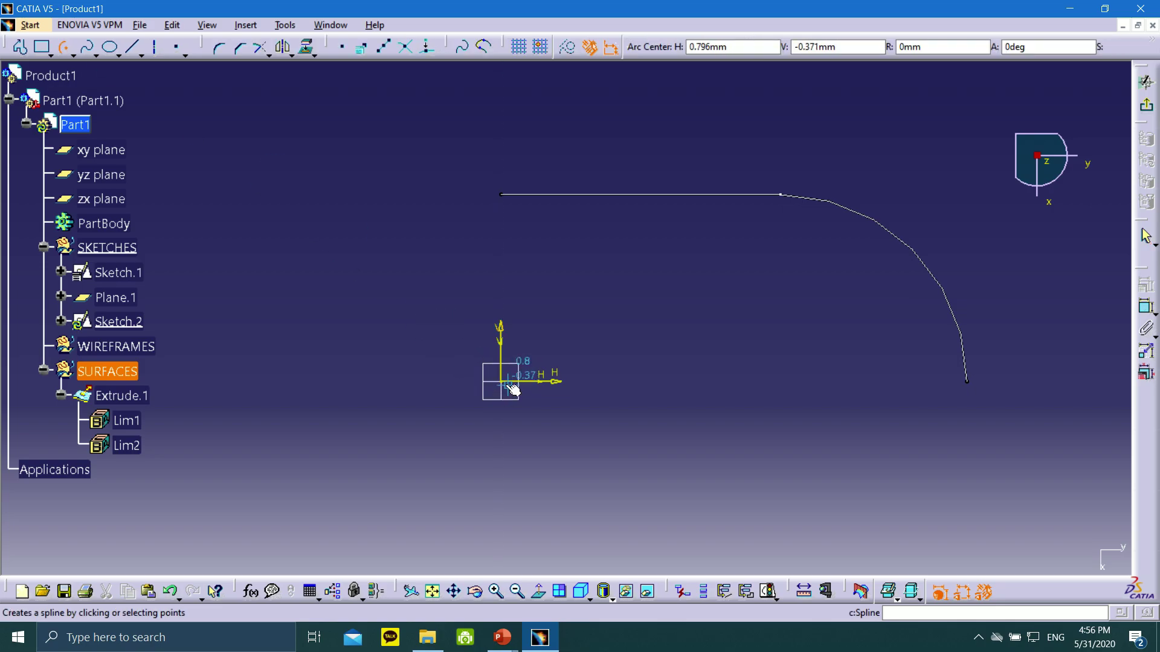
click(156, 46)
click(501, 383)
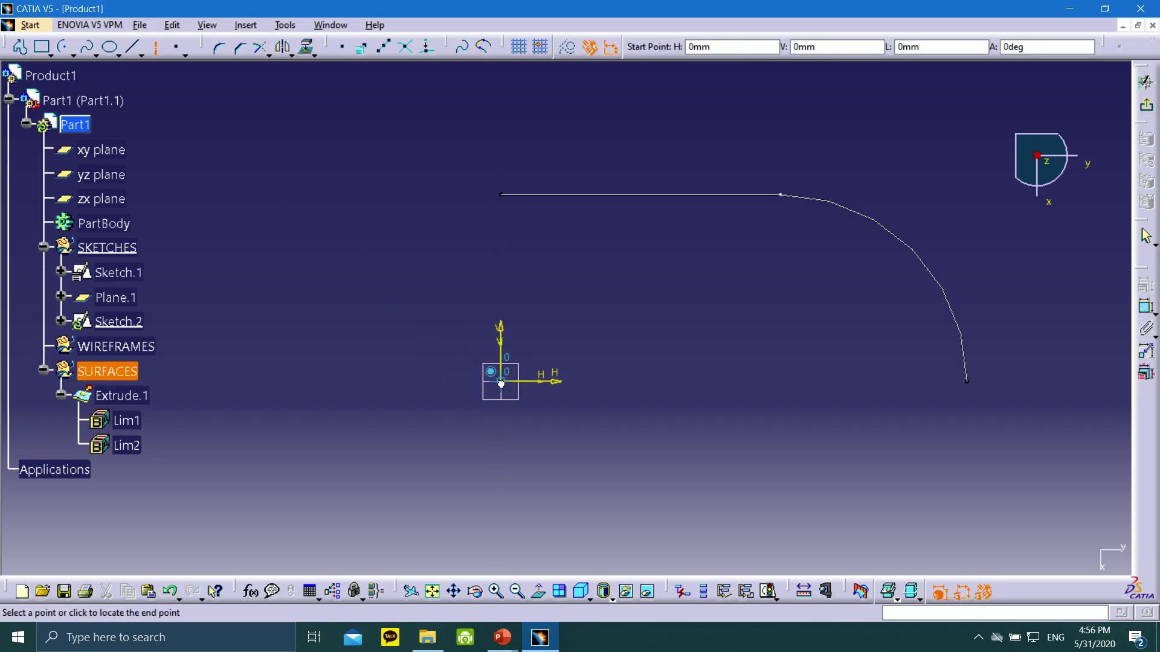
click(501, 141)
click(155, 47)
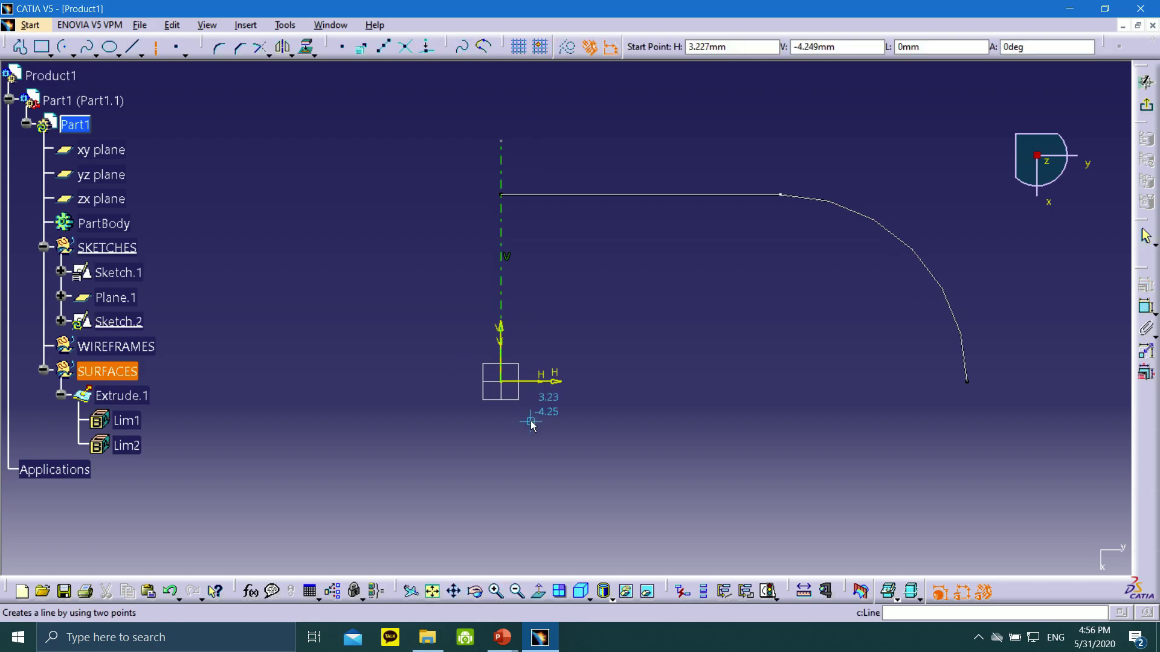
click(498, 382)
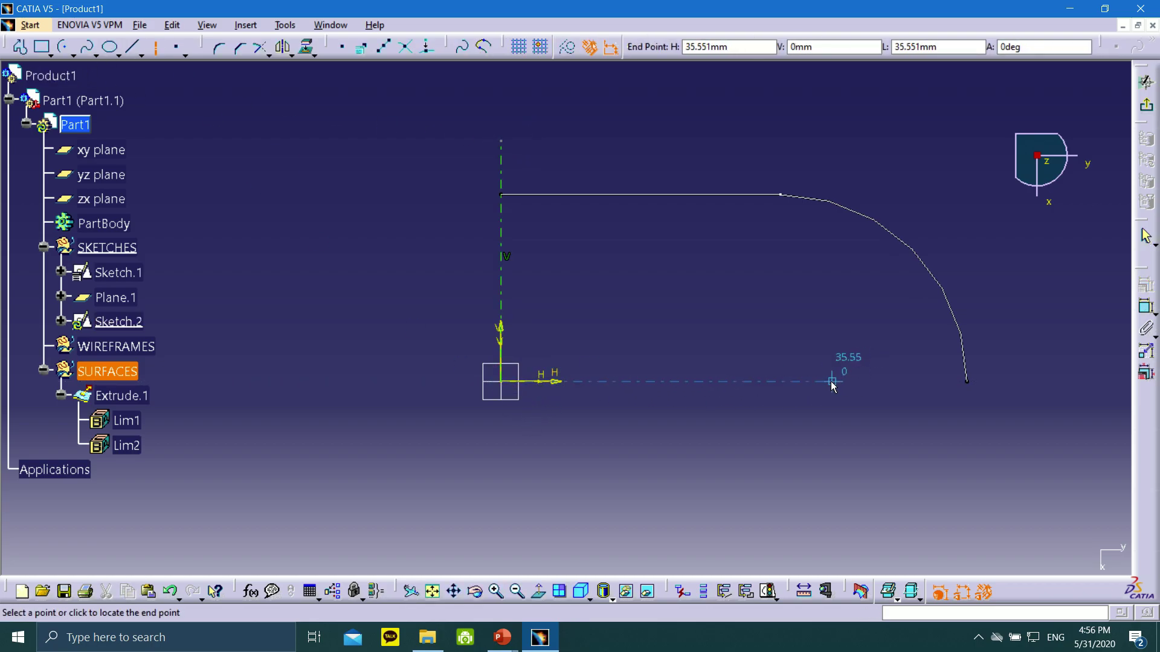
click(832, 385)
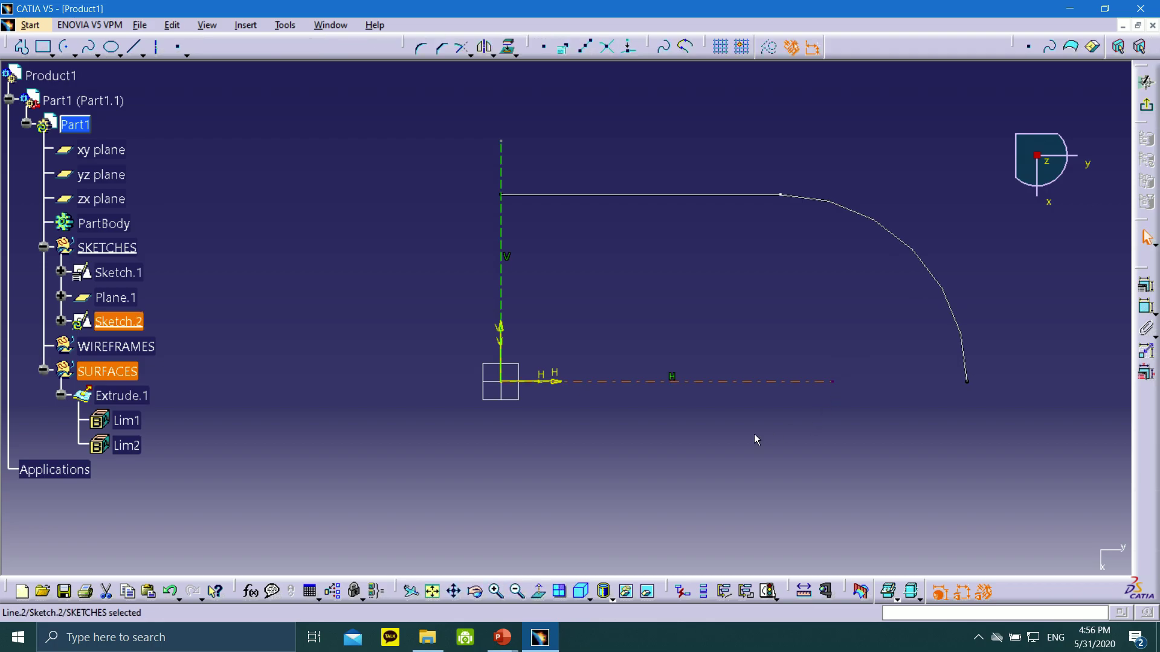
- Draw a quarter arc of about 16 mm radius centred on the sketch origin, from the vertical axis to the horizontal axis
click(67, 46)
click(500, 382)
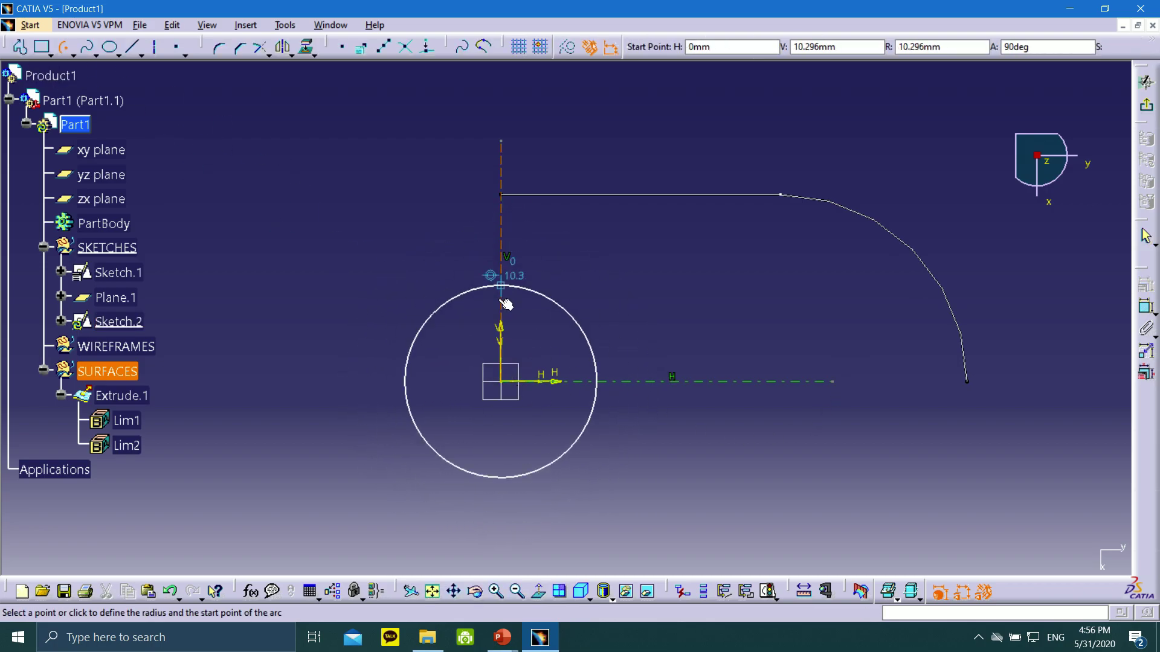
click(501, 232)
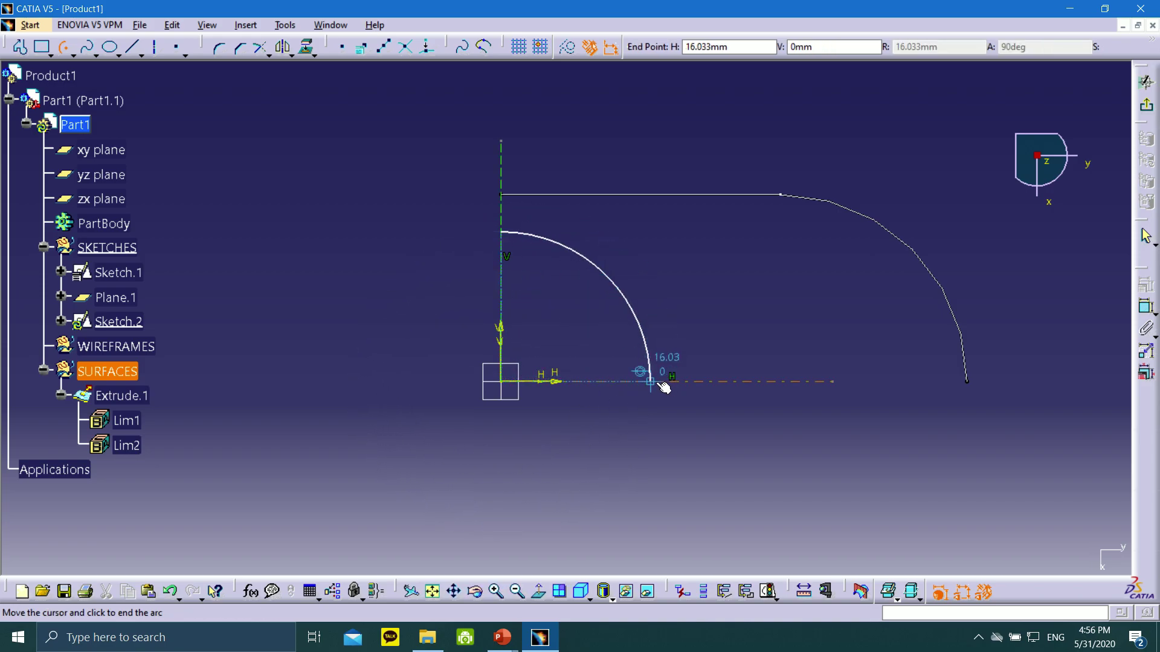
click(654, 383)
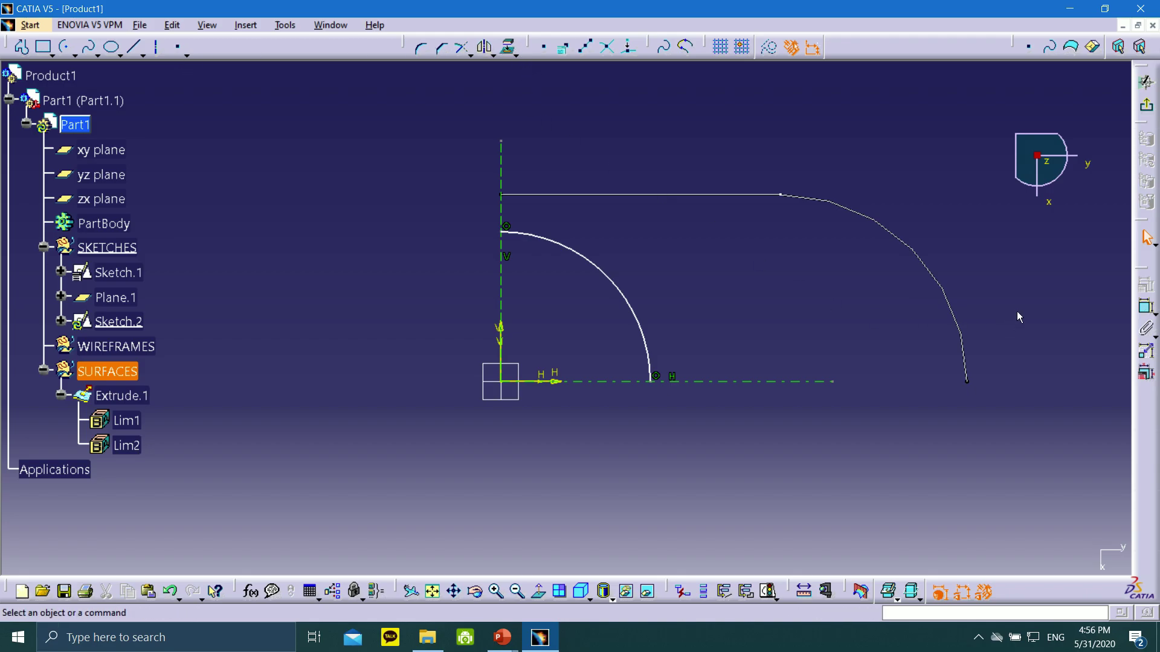
- Dimension the quarter arc's radius, set it to 15 mm and reposition the dimension text
click(1152, 312)
click(1121, 323)
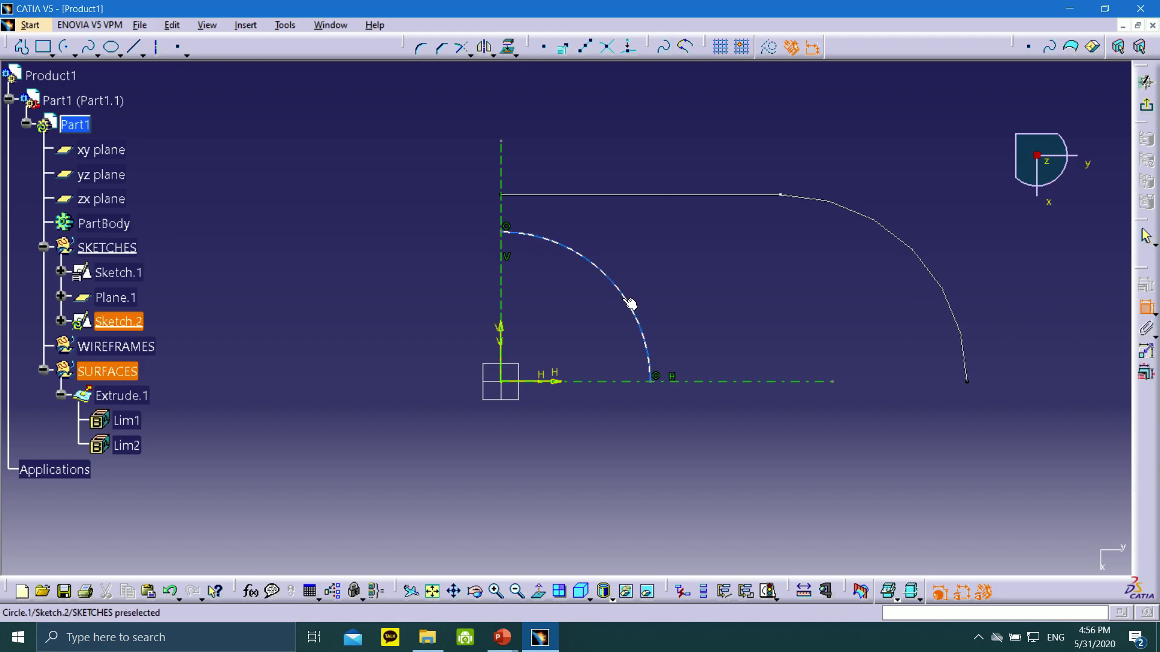
click(627, 301)
click(658, 254)
double_click(655, 251)
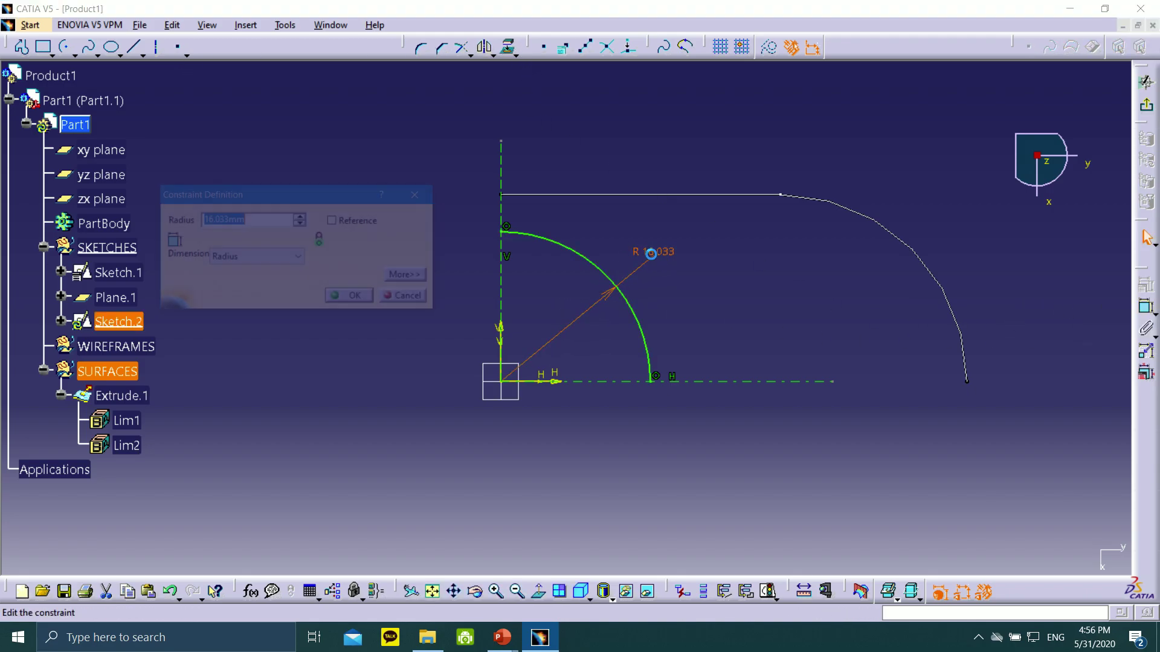
text(15)
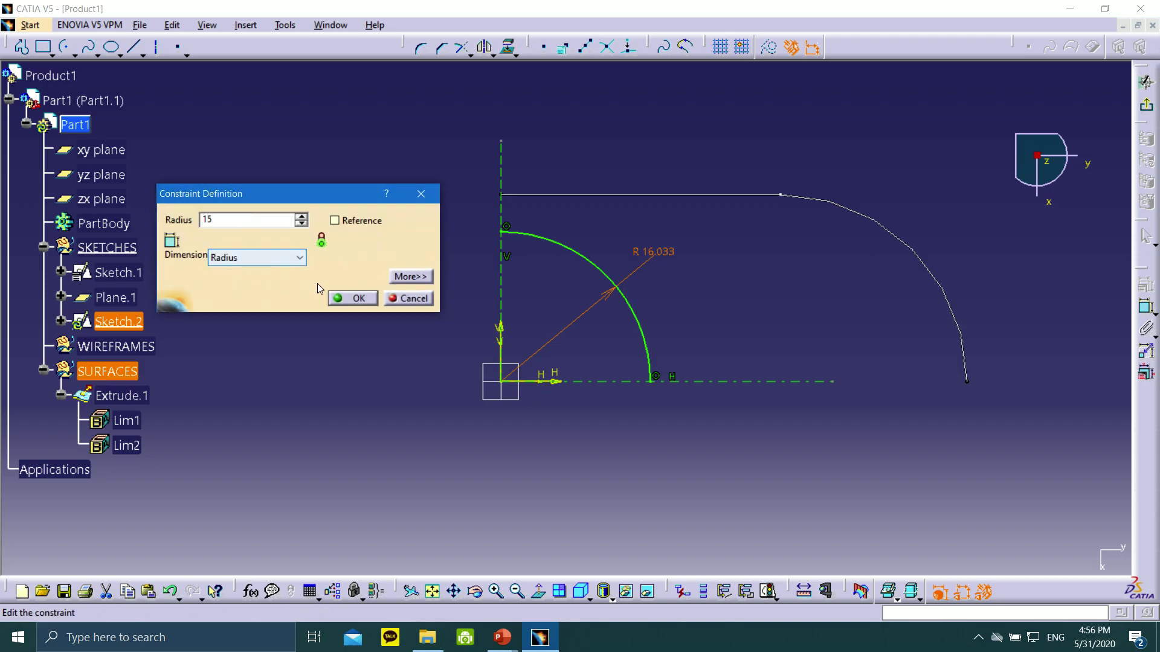
click(344, 297)
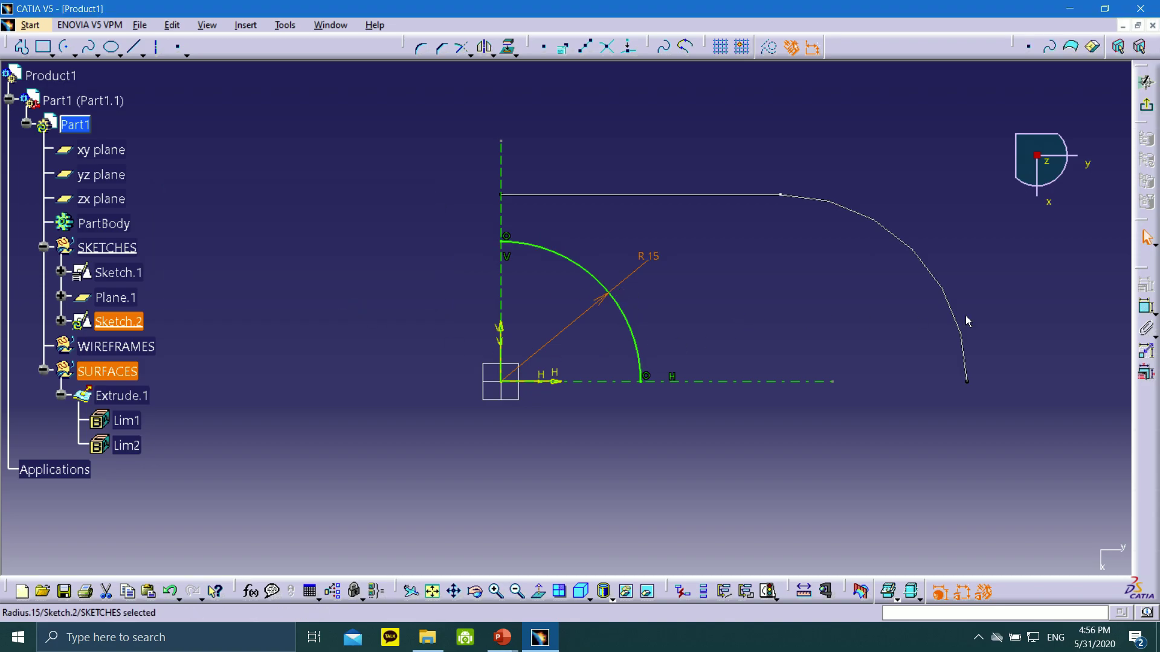
drag(647, 264, 620, 248)
middle_drag(675, 223, 699, 258)
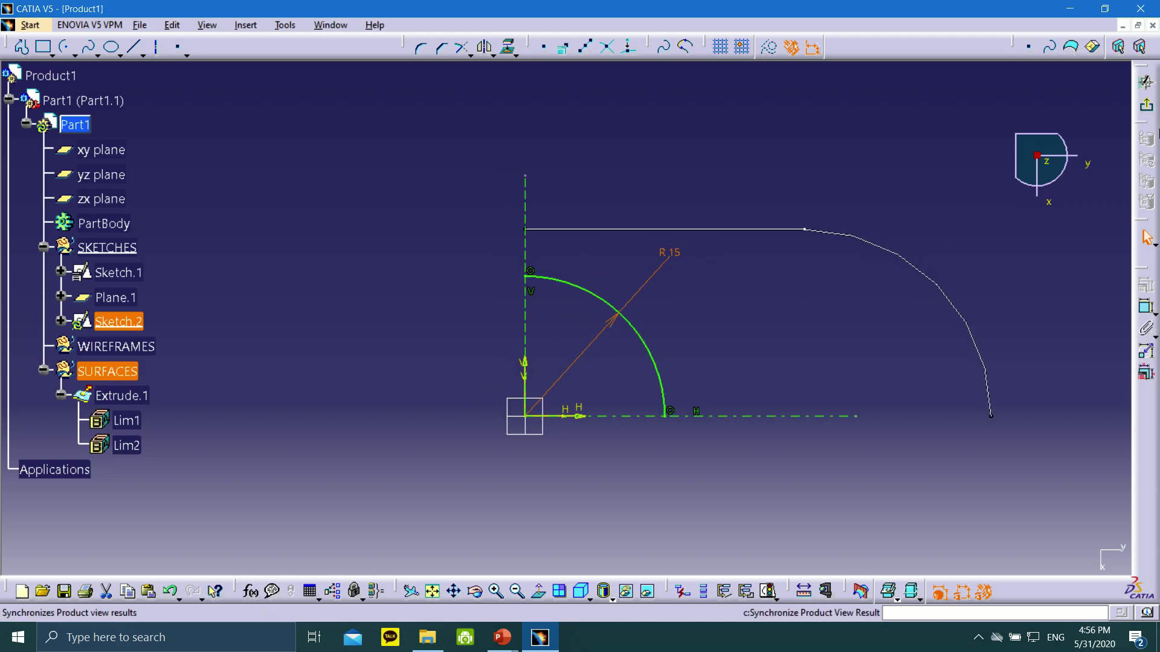
- Exit the sketch and define the SURFACES set as the in-work object
click(1147, 107)
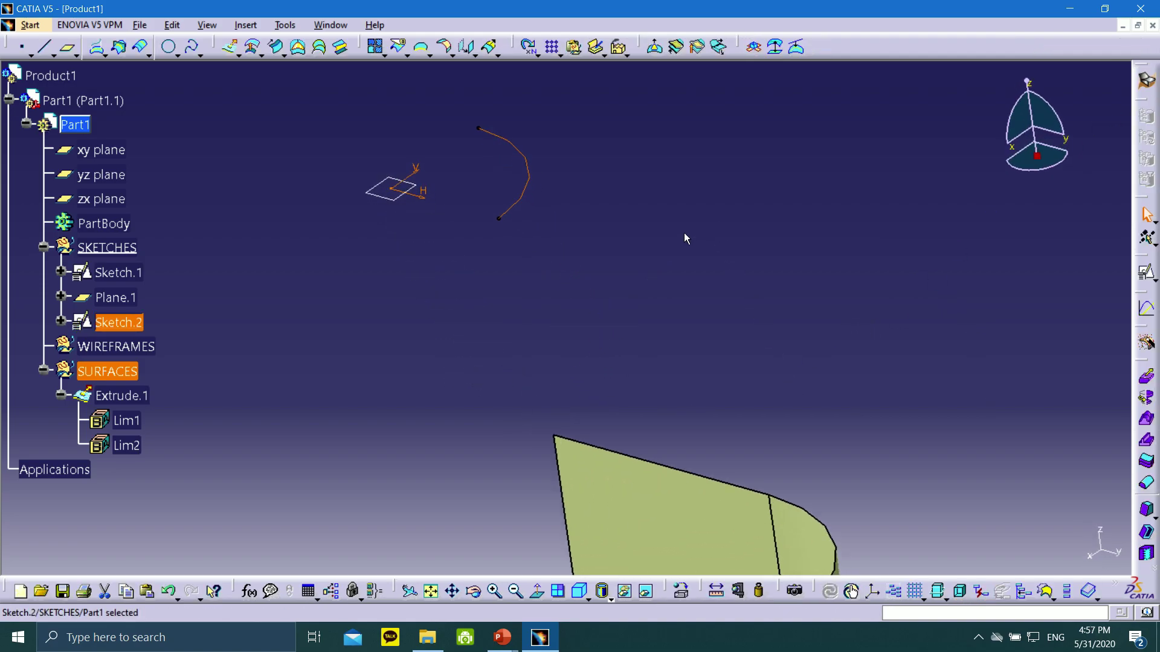
middle_drag(477, 206, 496, 283)
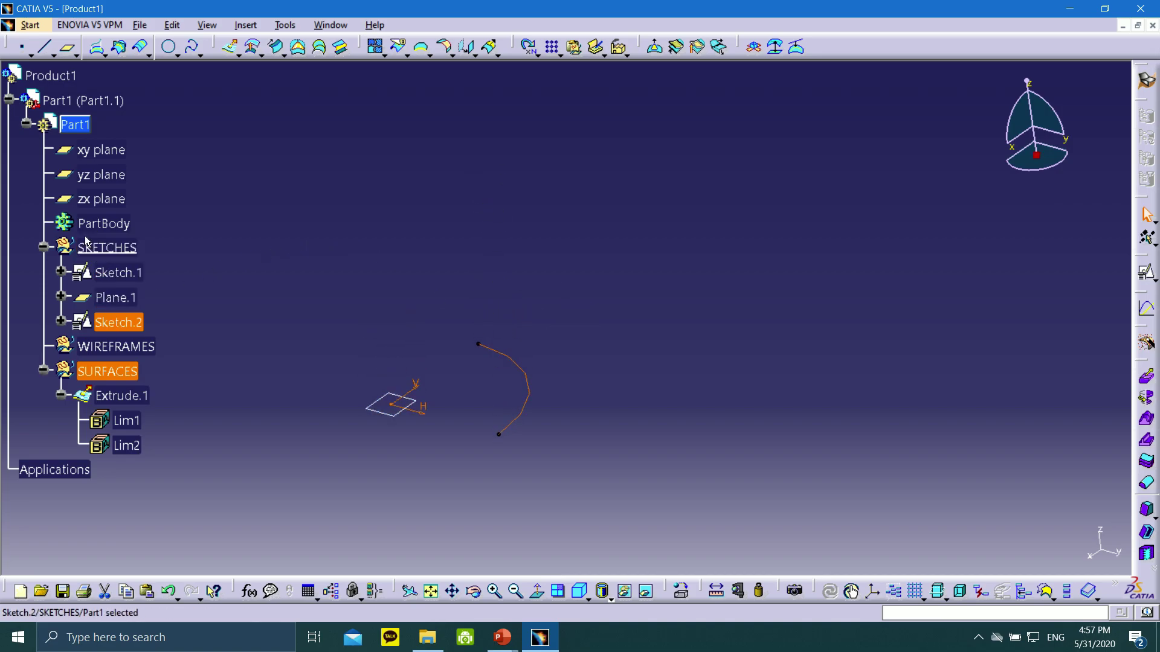
right_click(113, 372)
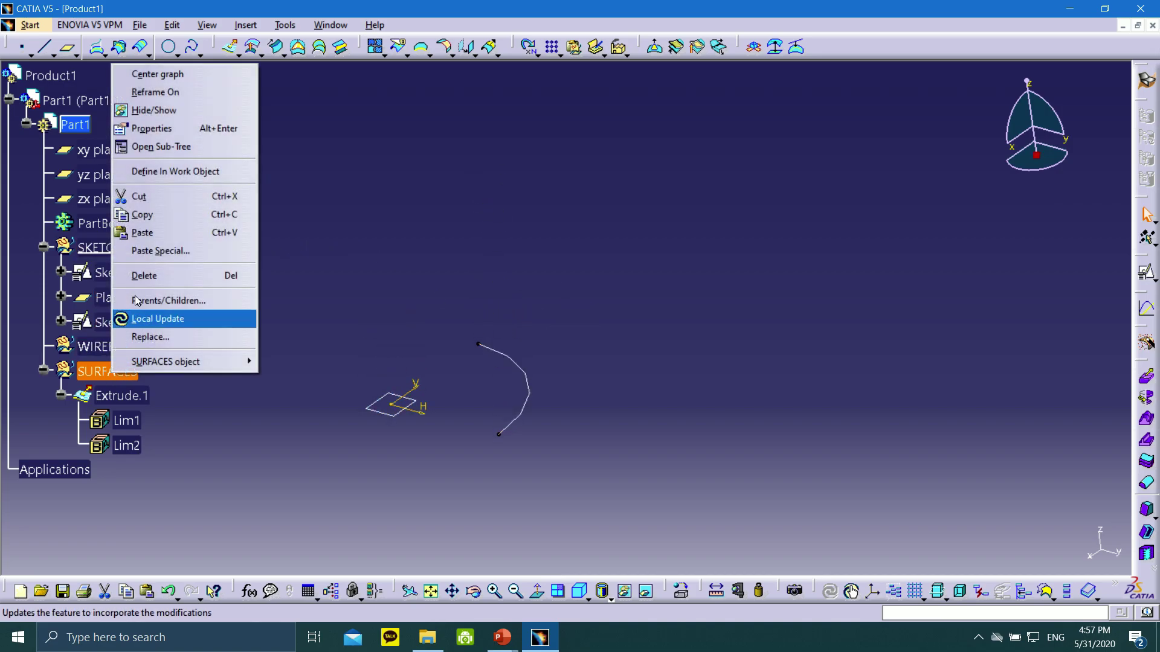
click(166, 172)
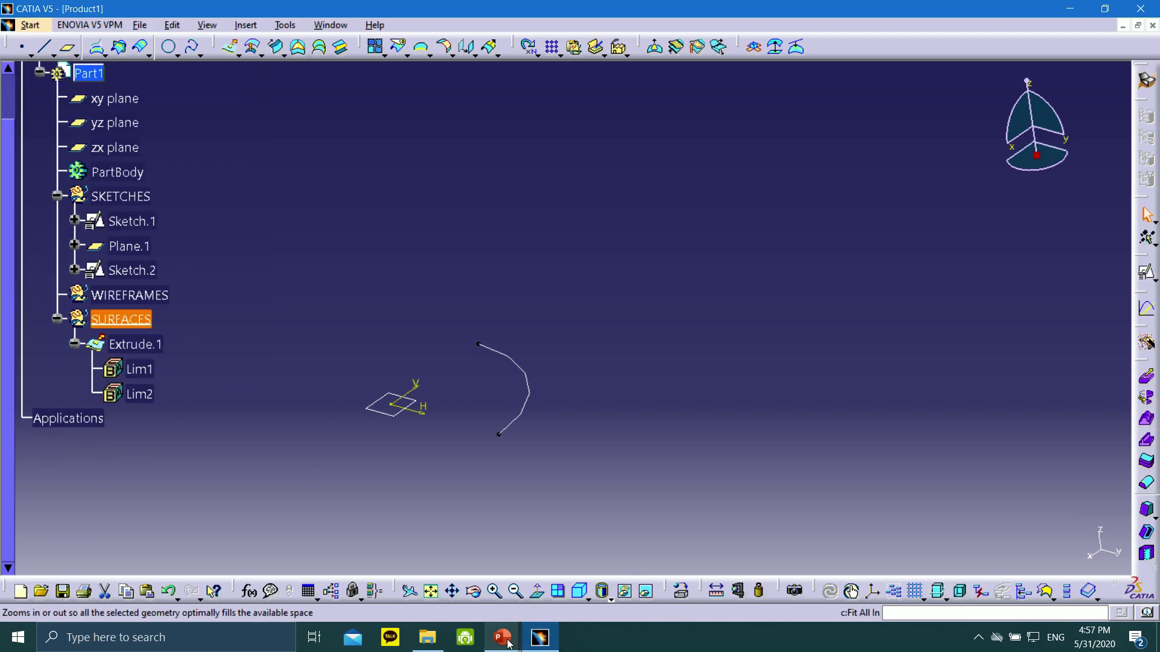
- Switch to the PowerPoint slide show to read the Extrude.2 settings on the next slide, and return to CATIA
mouse_move(510, 643)
click(585, 580)
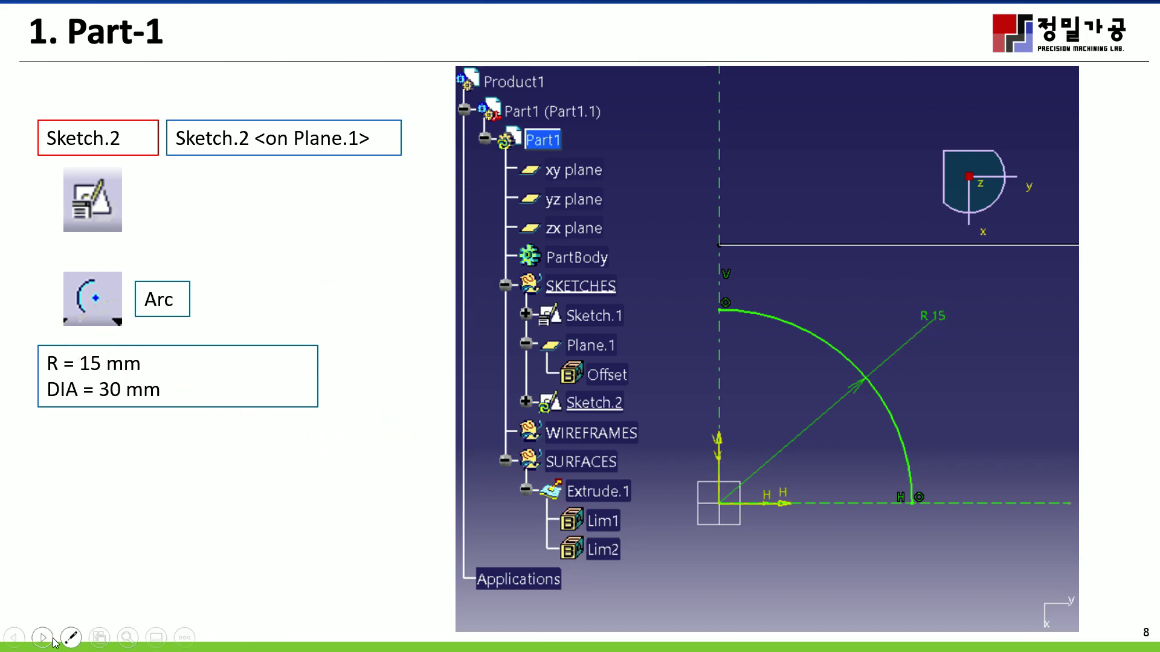
click(42, 638)
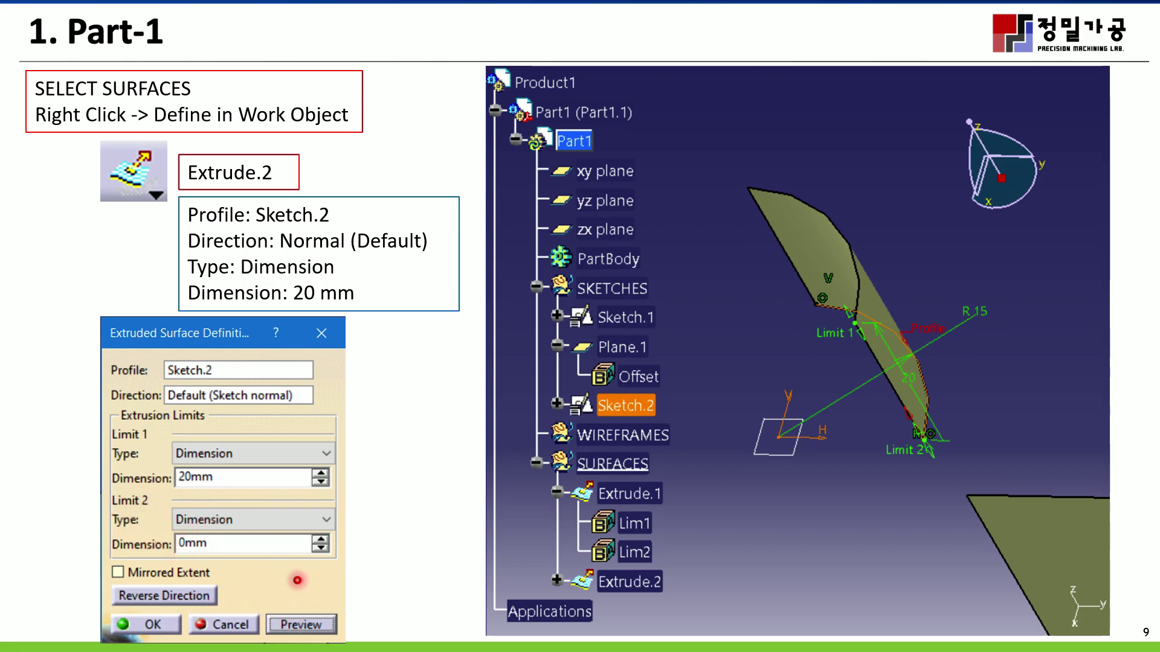
key(super)
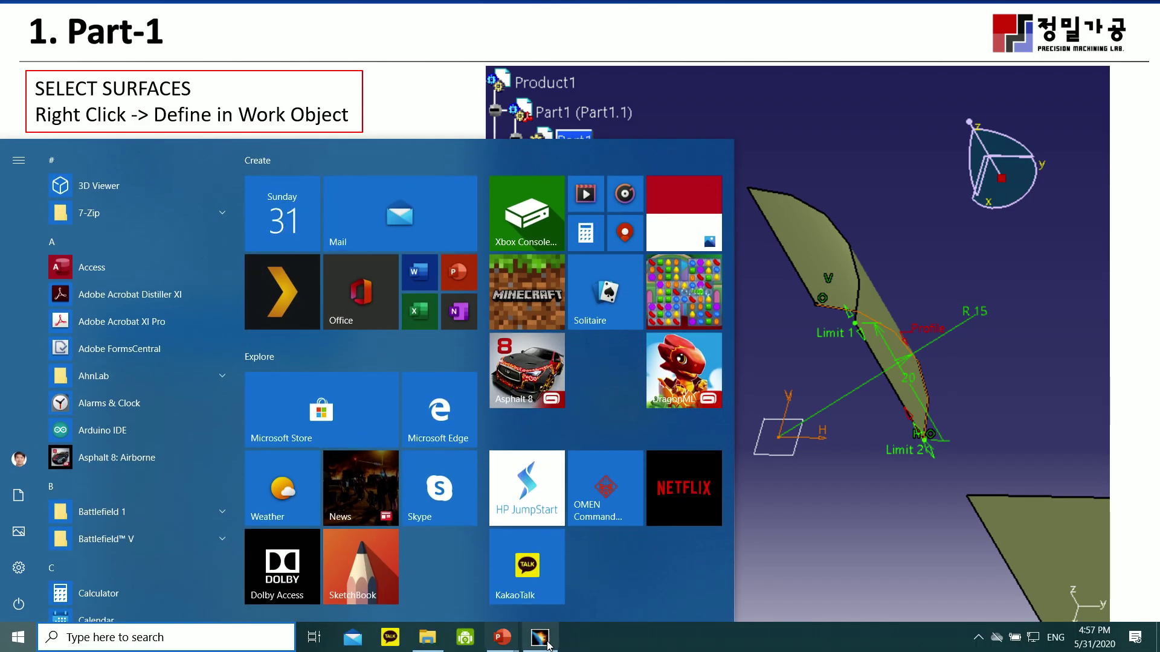
click(547, 645)
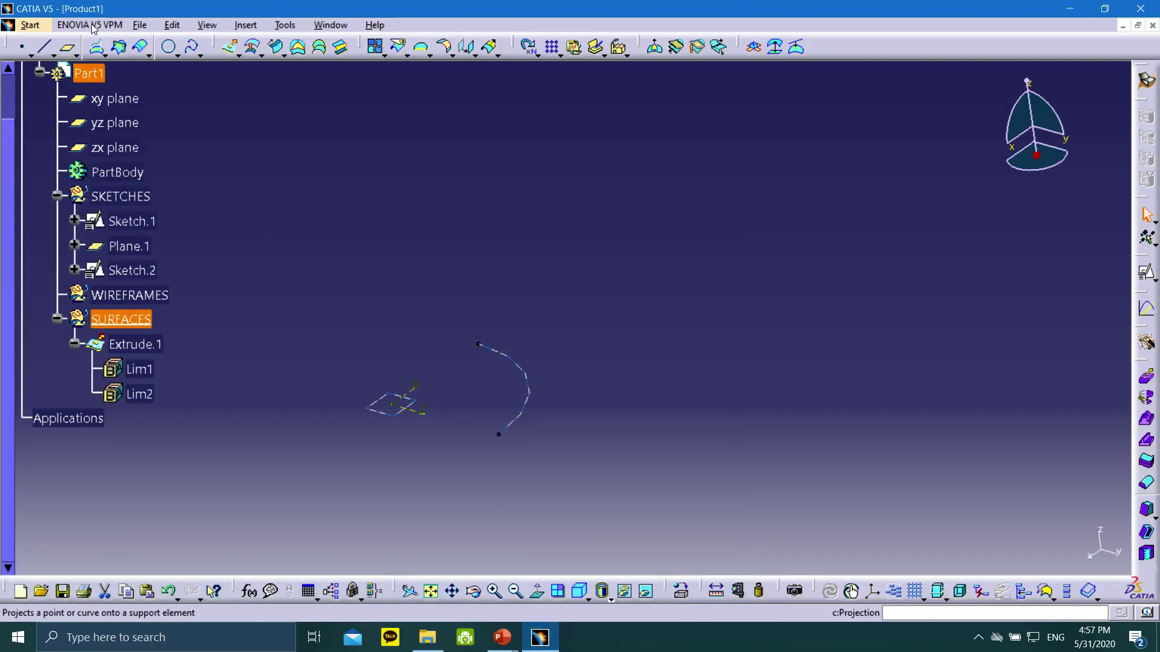
- Extrude Sketch.2 as a surface along its default normal direction, with Limit 1 at 20 mm and Limit 2 at 0 mm
click(229, 46)
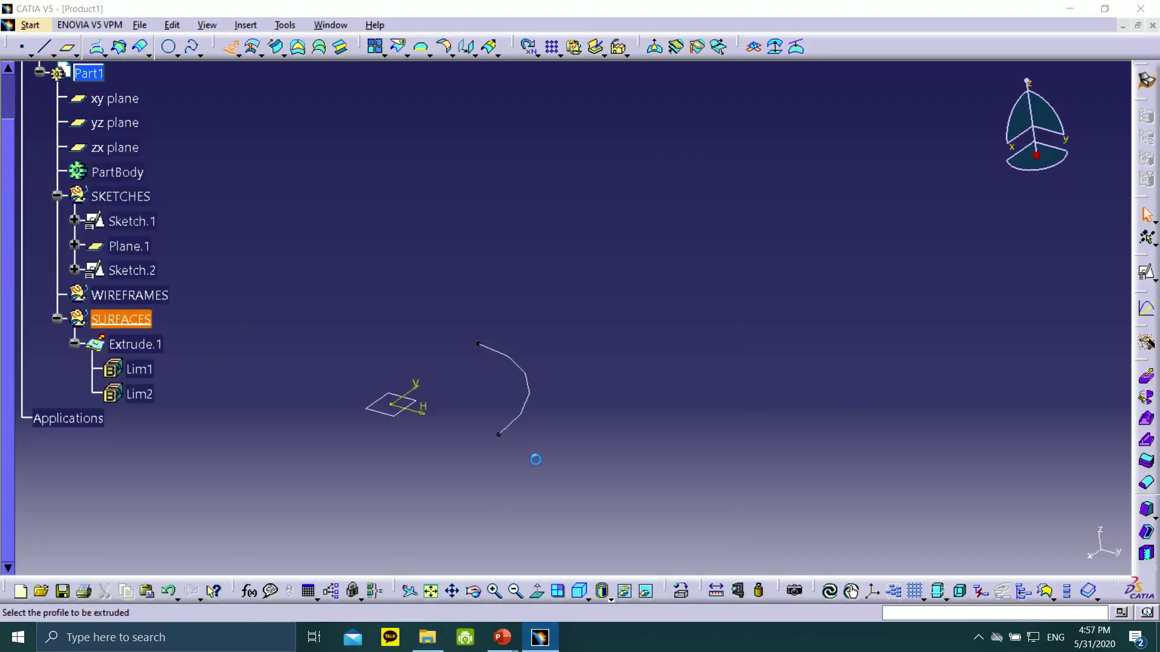
click(524, 366)
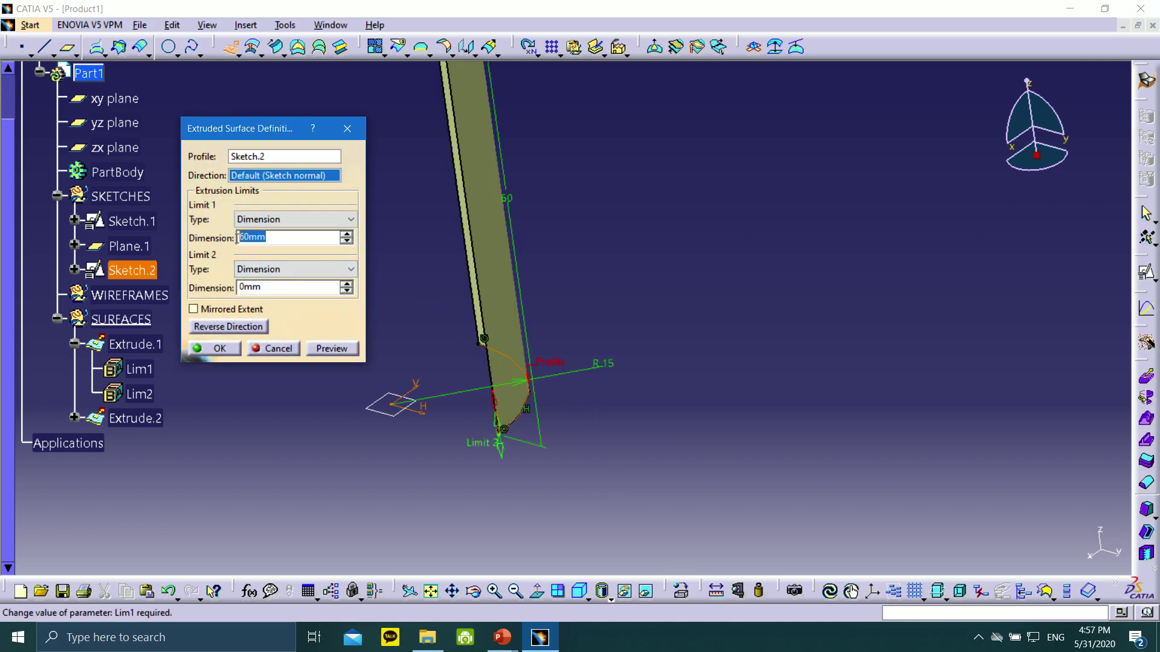
click(317, 349)
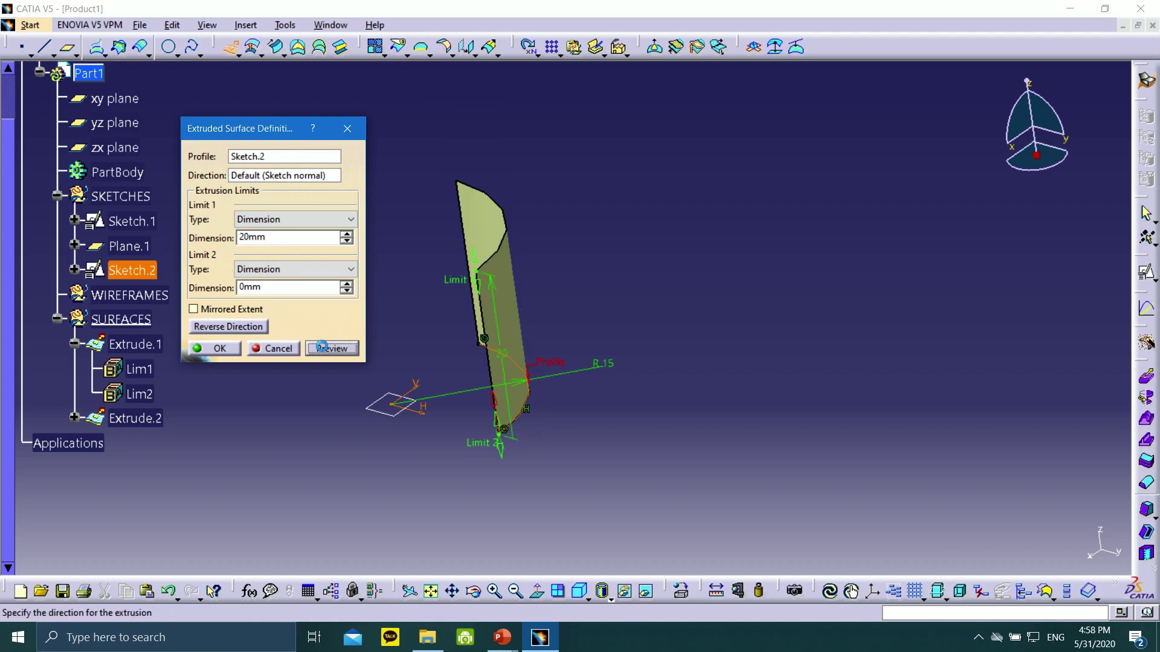
mouse_move(502, 637)
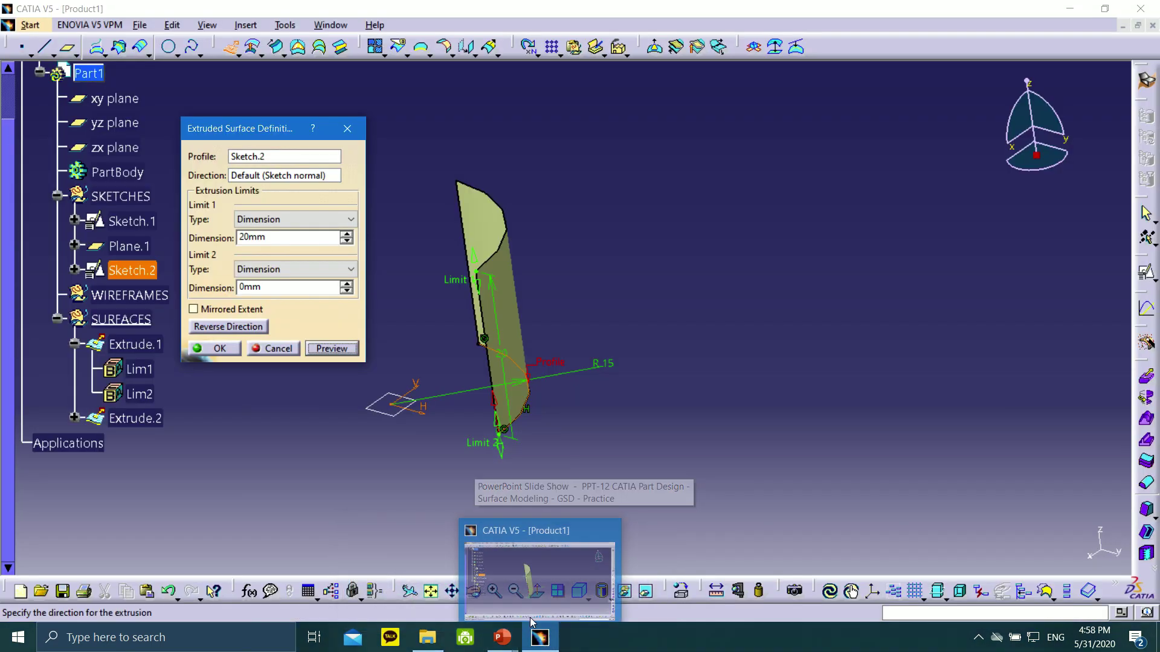
click(324, 417)
click(209, 353)
- Hide the SKETCHES set so that only the two extruded surfaces are displayed
middle_drag(484, 497, 610, 367)
middle_drag(591, 320, 590, 241)
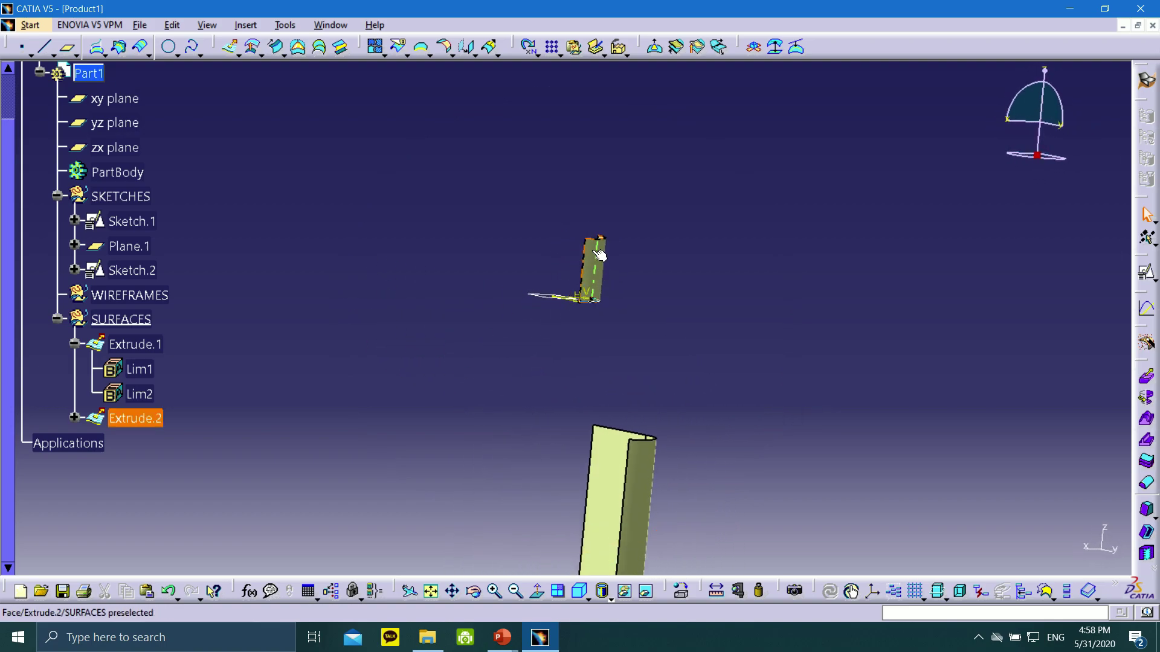
mouse_move(564, 383)
middle_down()
mouse_move(696, 328)
mouse_move(810, 399)
mouse_move(878, 484)
mouse_move(725, 320)
middle_up()
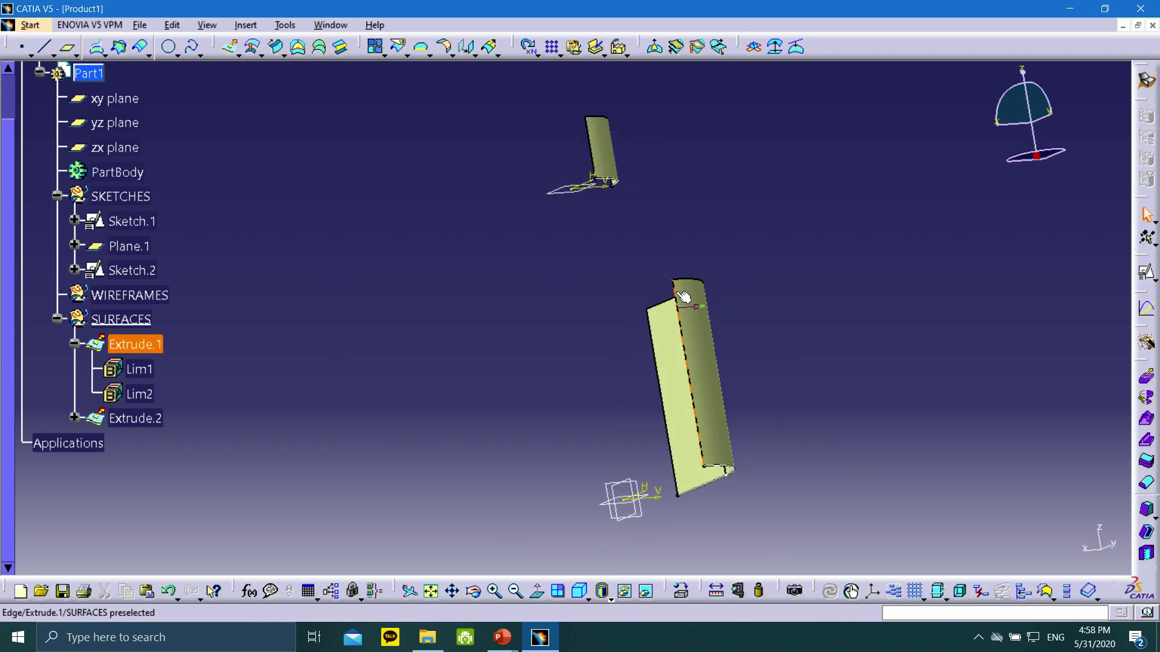
scroll(647, 414, down, 2)
mouse_move(647, 415)
middle_down()
mouse_move(607, 440)
mouse_move(725, 527)
mouse_move(636, 461)
mouse_move(592, 209)
mouse_move(520, 282)
mouse_move(401, 299)
middle_up()
middle_drag(592, 310, 540, 318)
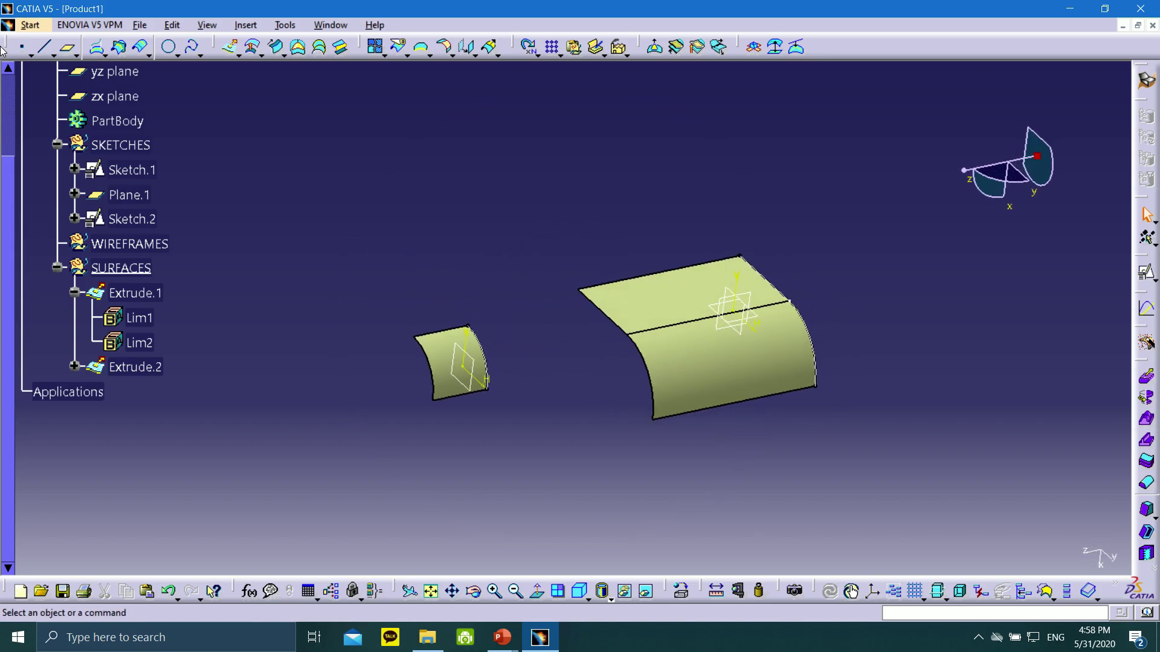
right_click(128, 145)
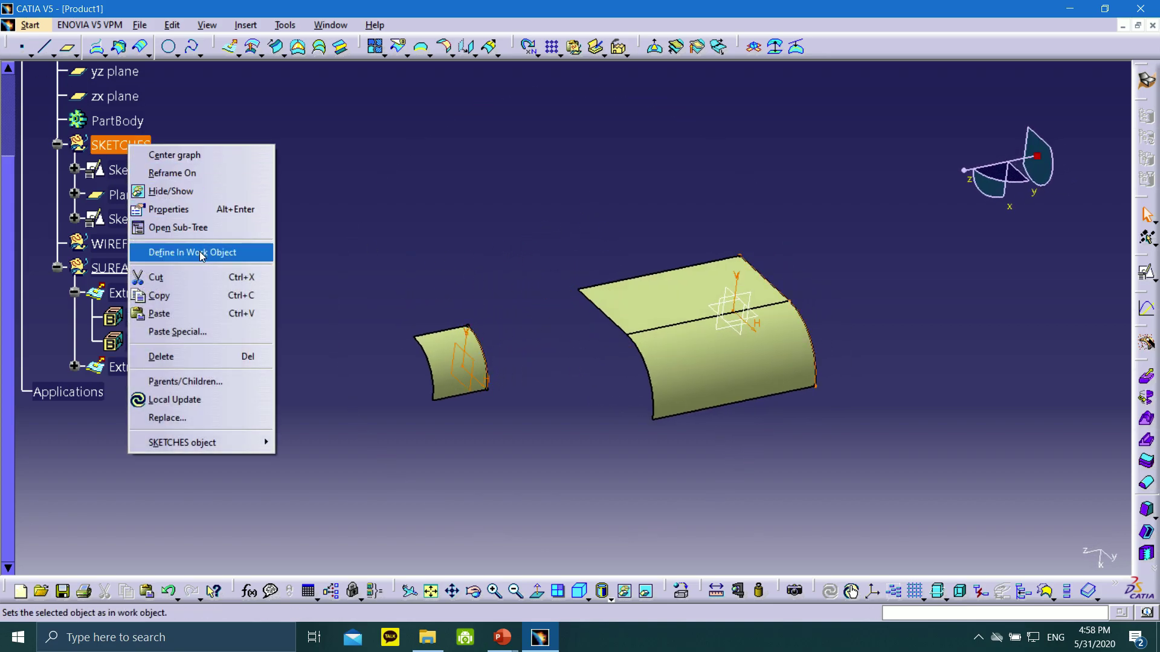
click(170, 191)
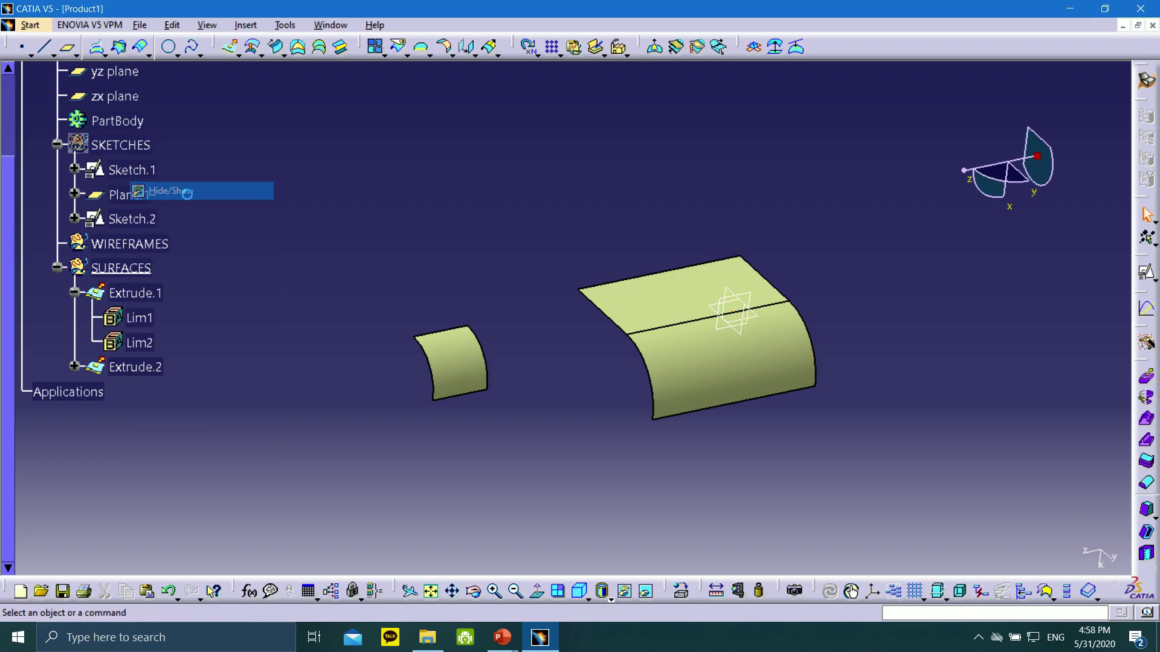
- Define the WIREFRAMES set as the in-work object
right_click(129, 246)
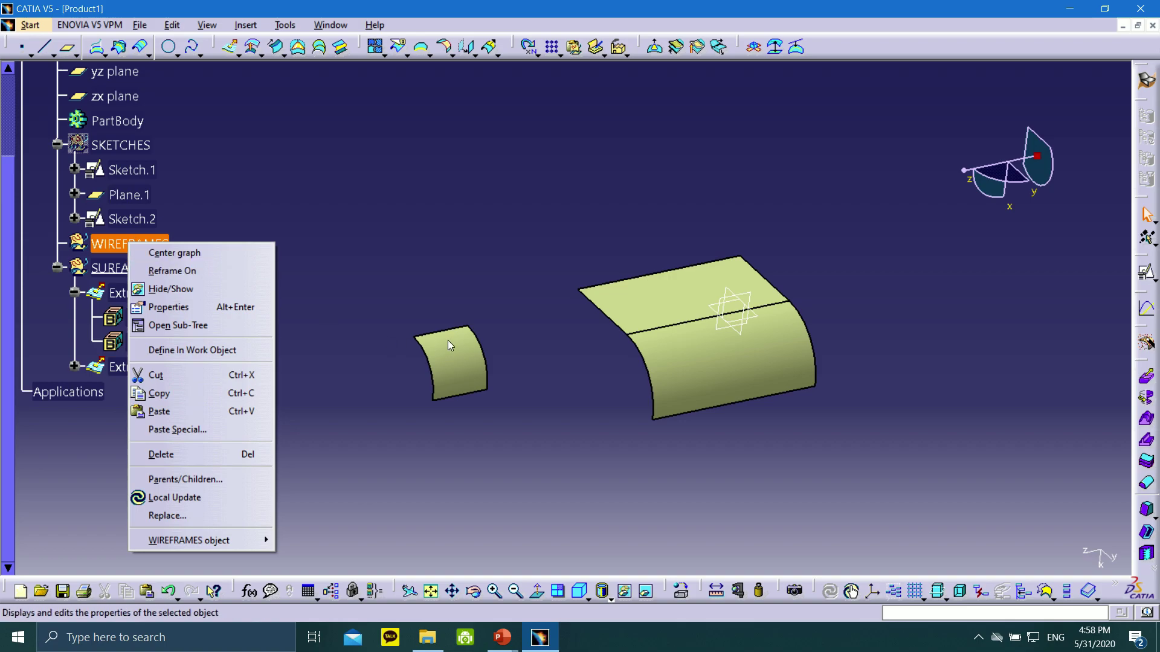
click(509, 347)
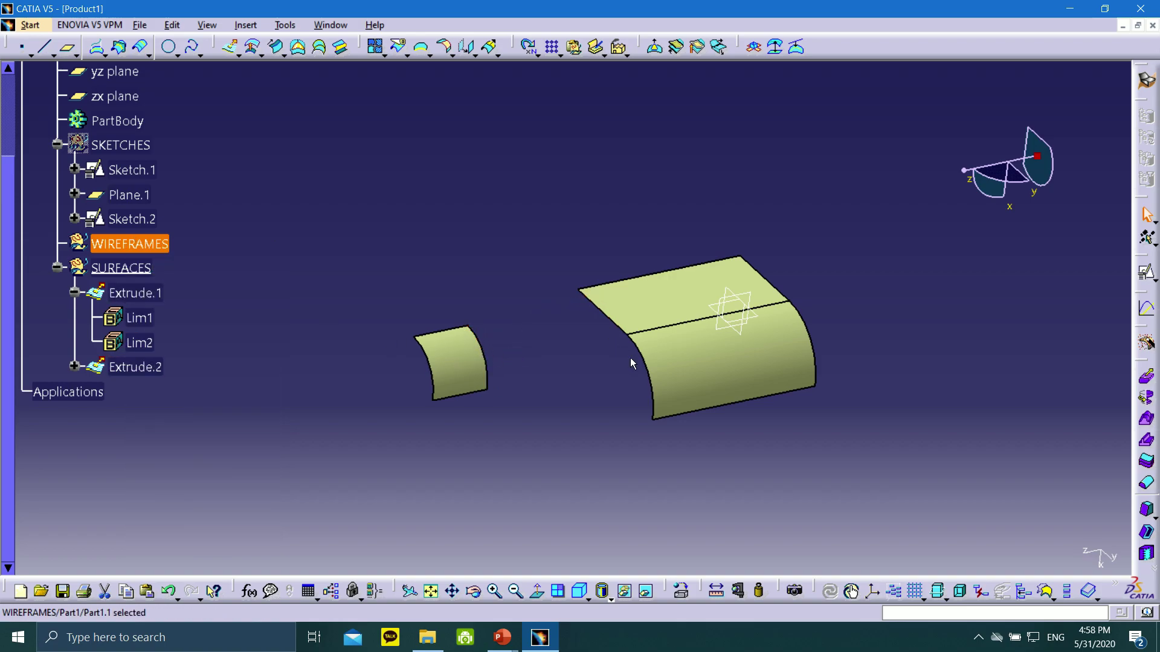
right_click(170, 256)
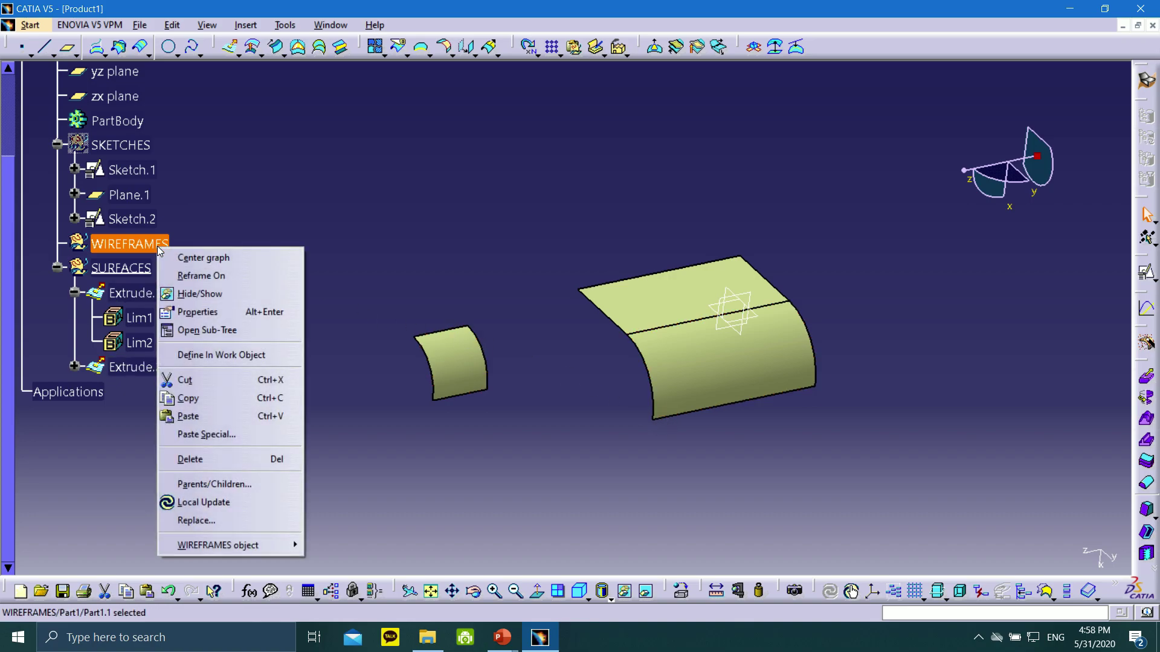
click(231, 355)
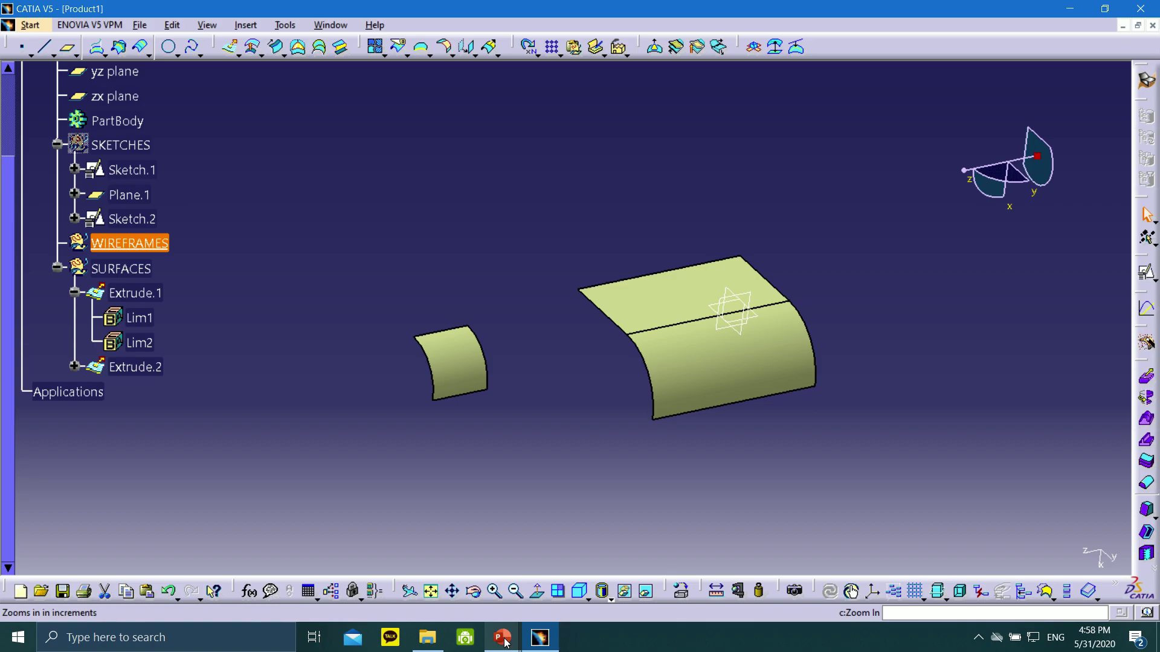
- Switch to the PowerPoint slide show to read the Extract.1 and MultipleExtract.1 instructions, and return to CATIA
mouse_move(506, 638)
click(550, 604)
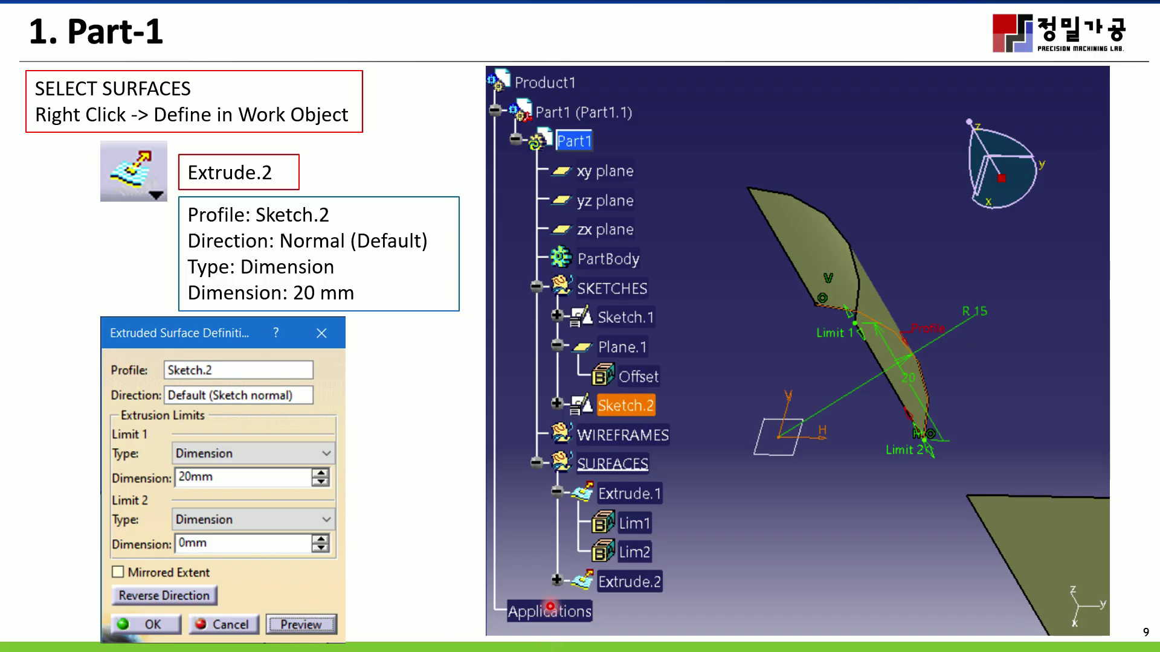
mouse_move(51, 644)
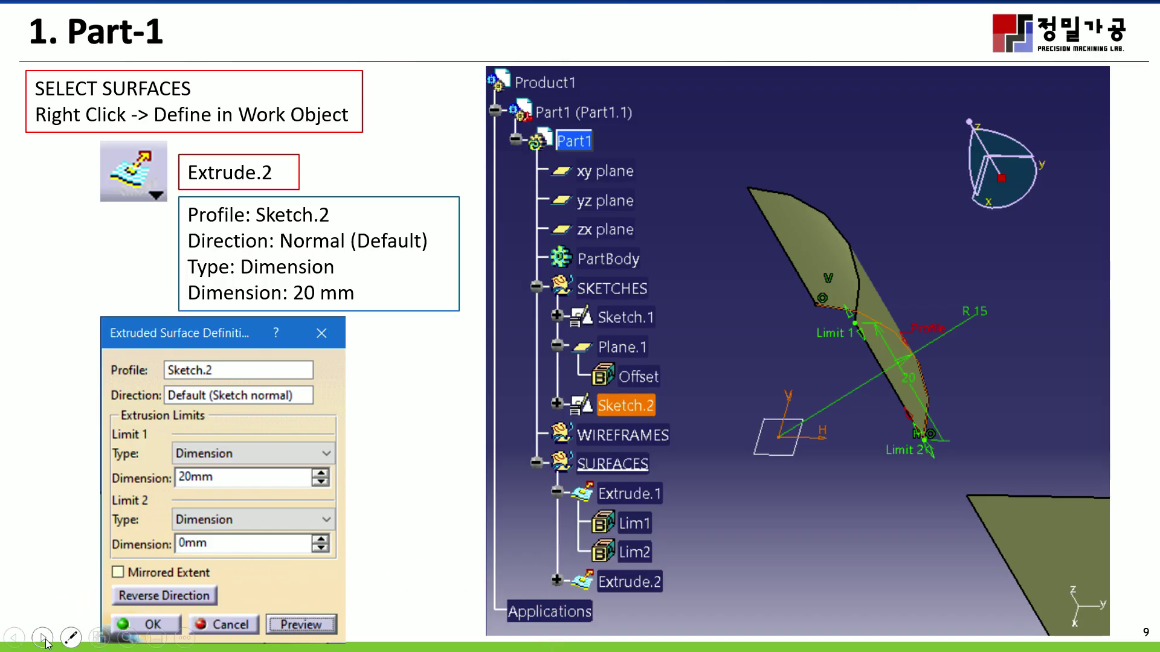
click(42, 638)
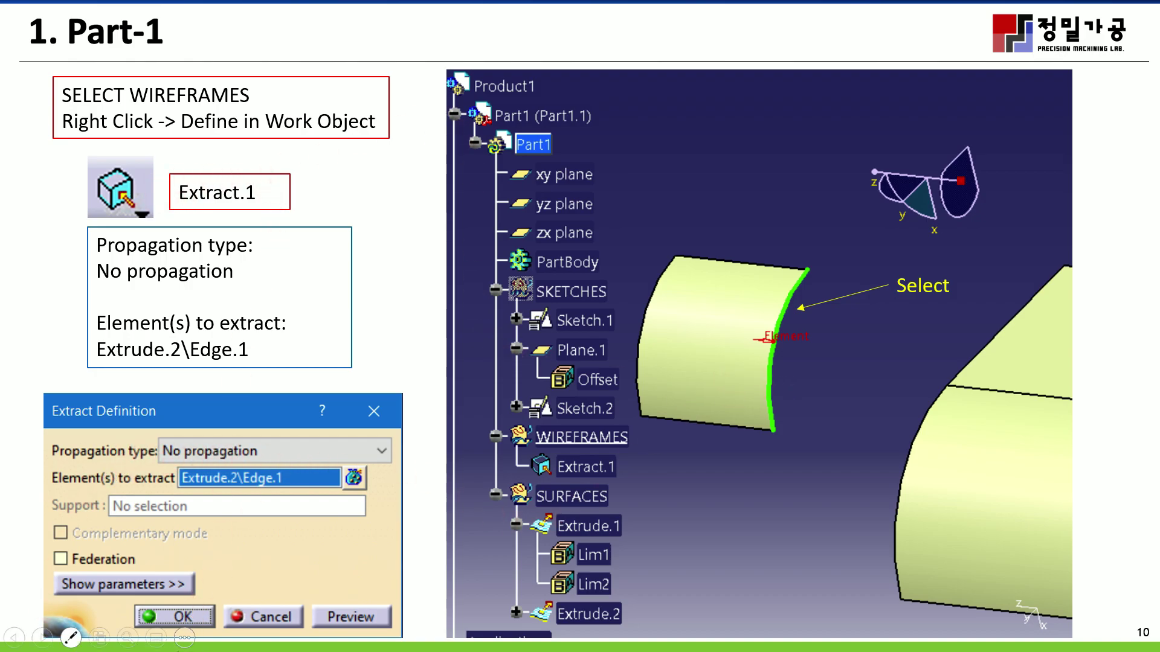
click(42, 638)
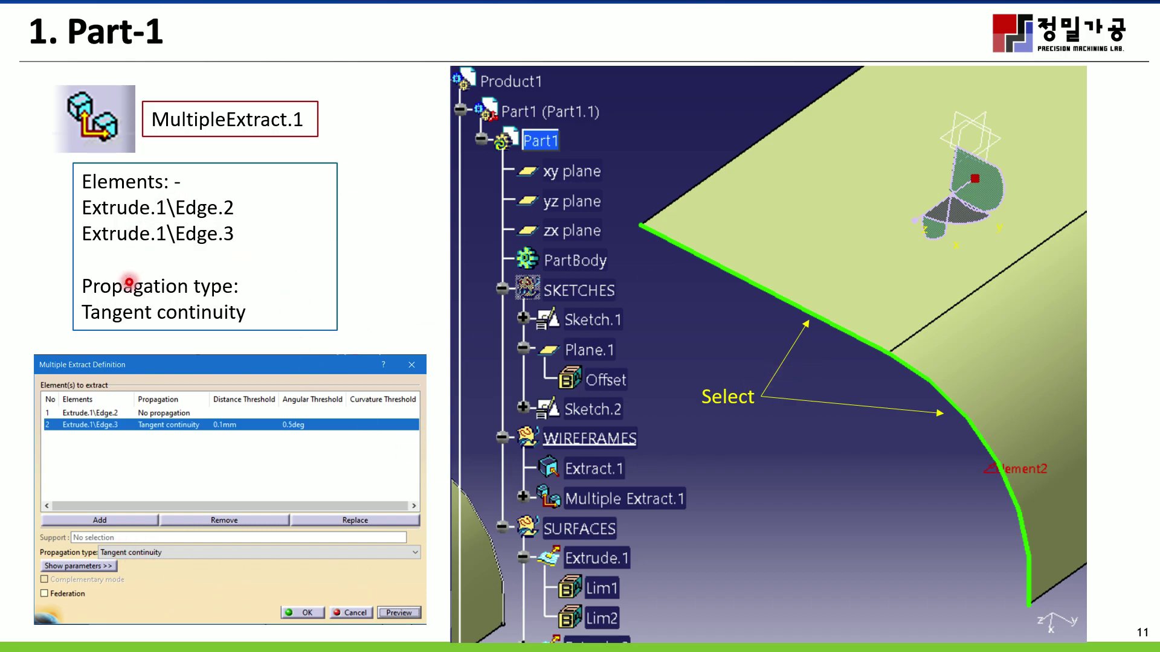
key(super)
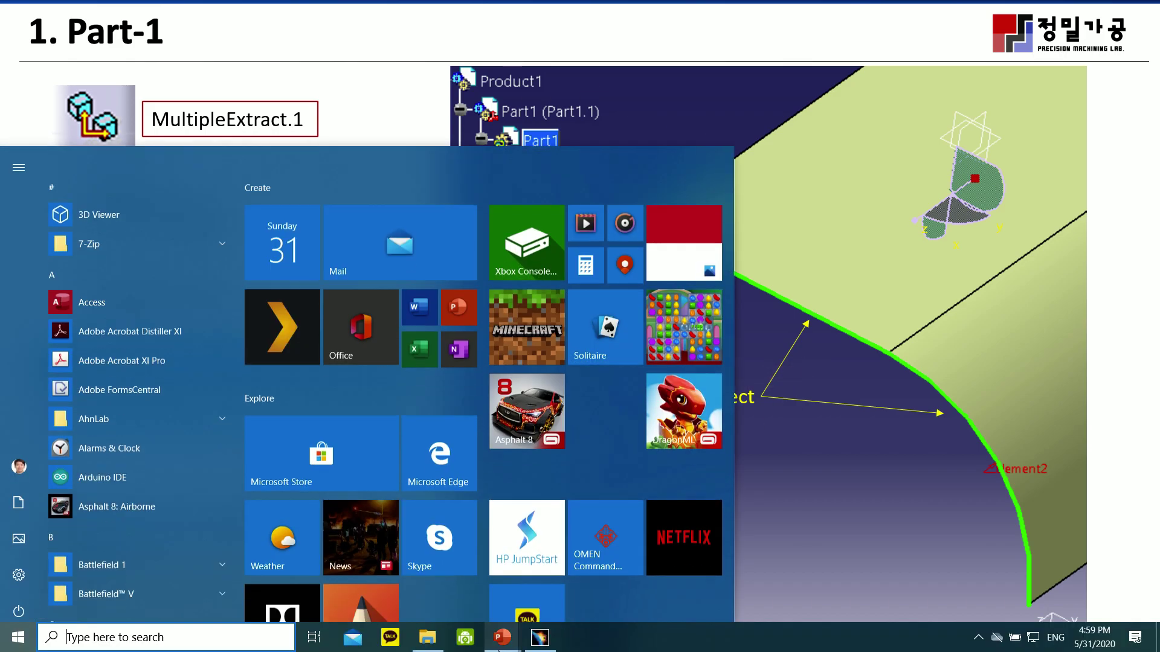
click(539, 638)
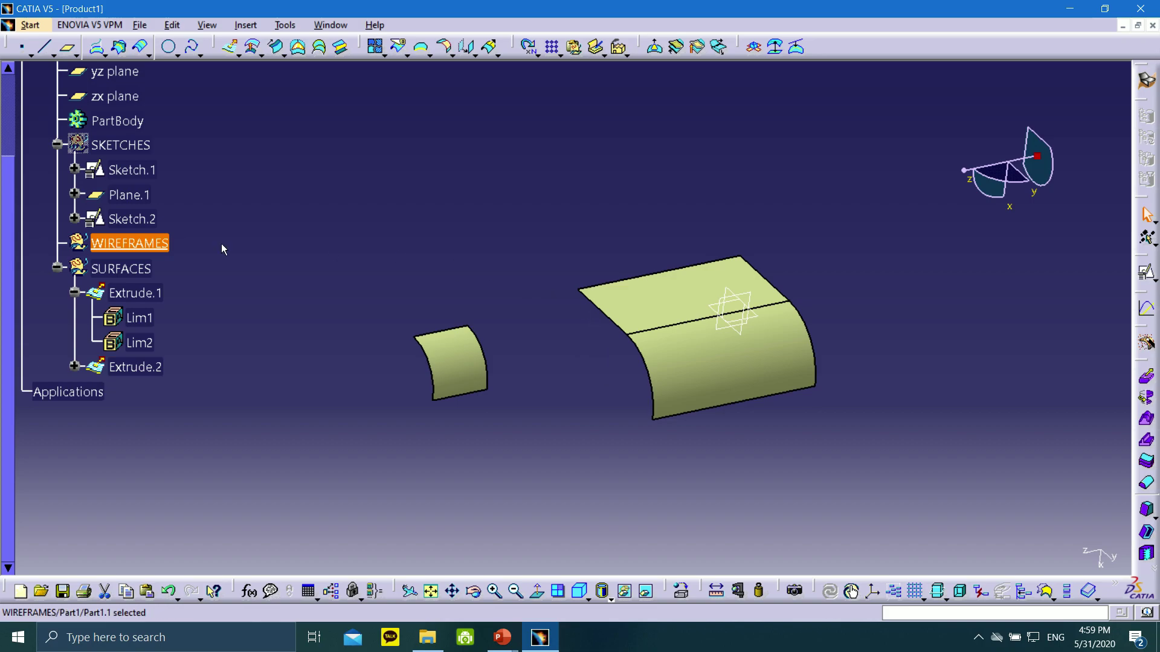
- Set the WIREFRAMES set as the active in-work object to receive the extracted edges
right_click(133, 244)
click(242, 355)
middle_drag(542, 356, 634, 436)
middle_drag(460, 324, 399, 98)
middle_drag(551, 266, 480, 170)
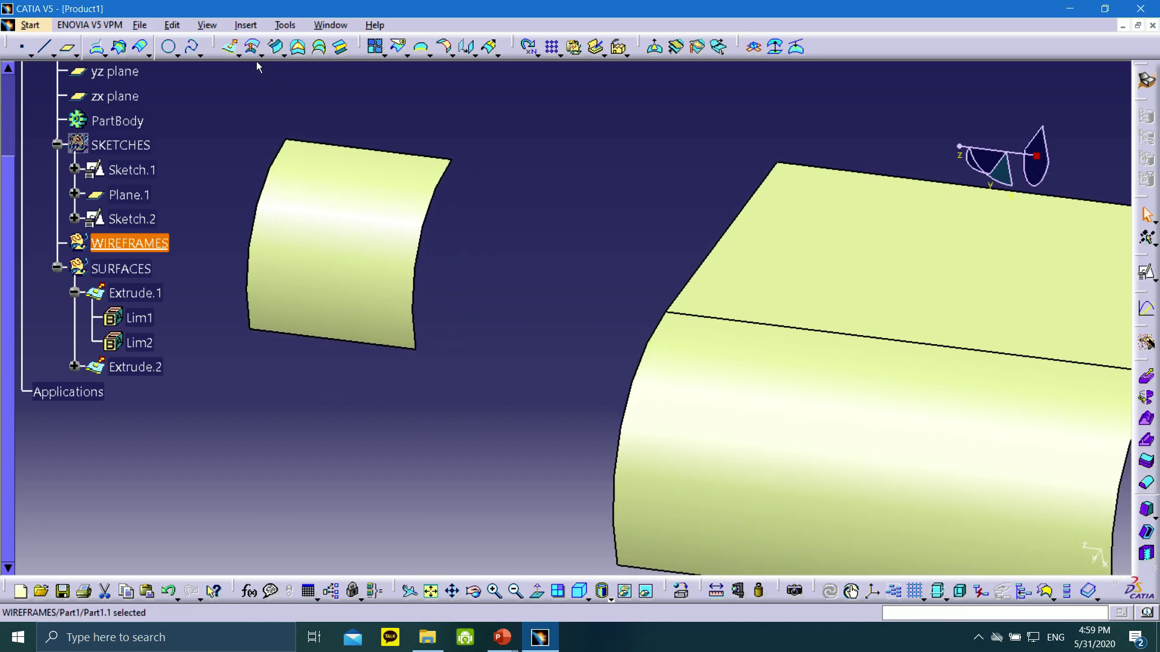
click(430, 54)
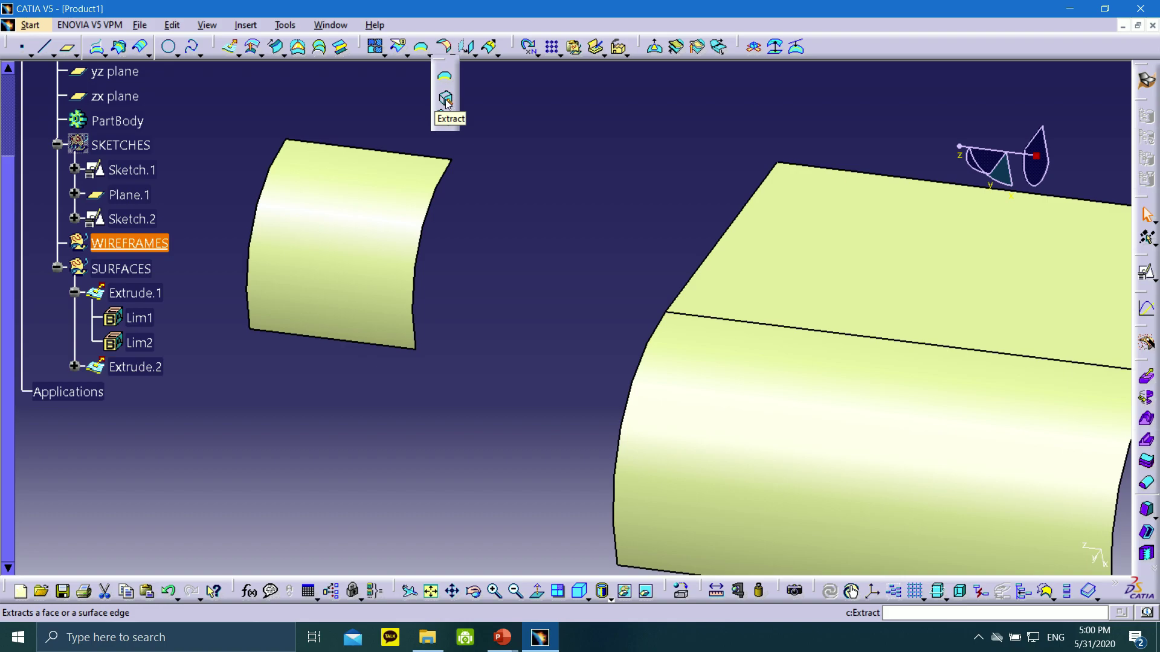
click(429, 54)
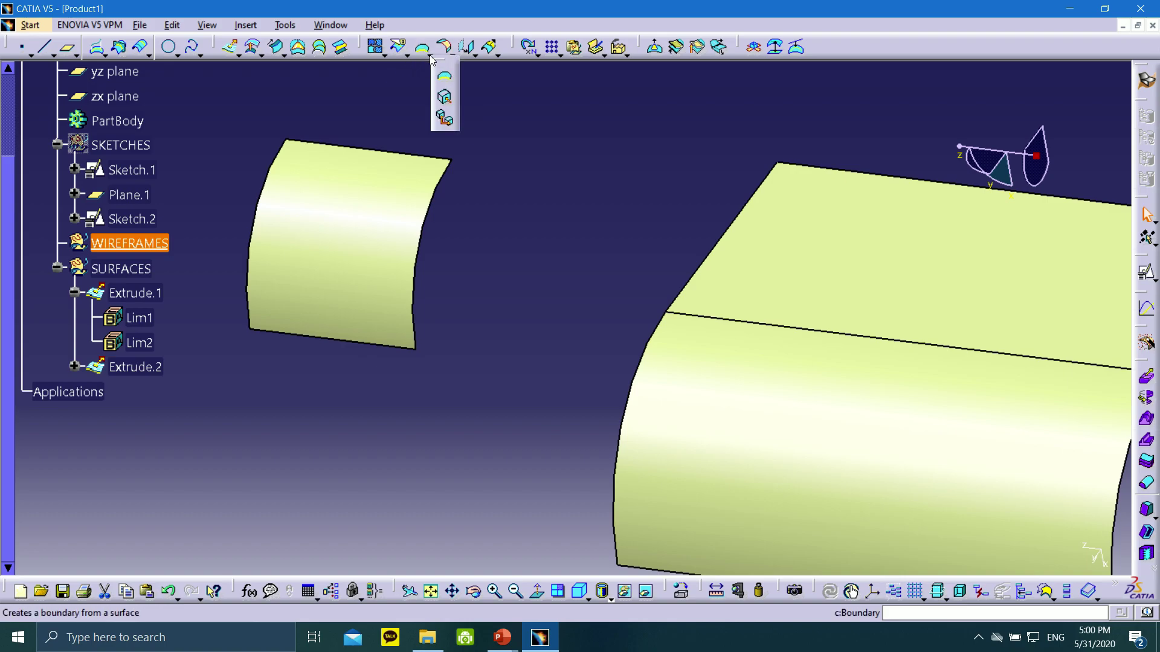
click(446, 99)
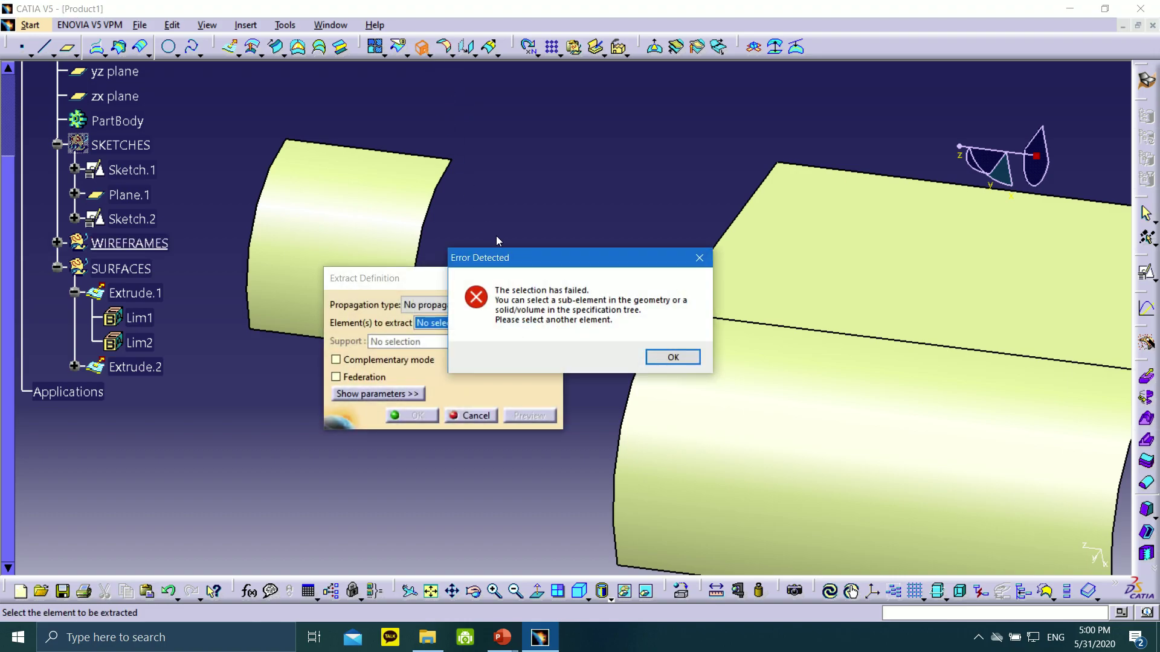
click(673, 357)
drag(427, 284, 389, 288)
click(508, 283)
click(426, 54)
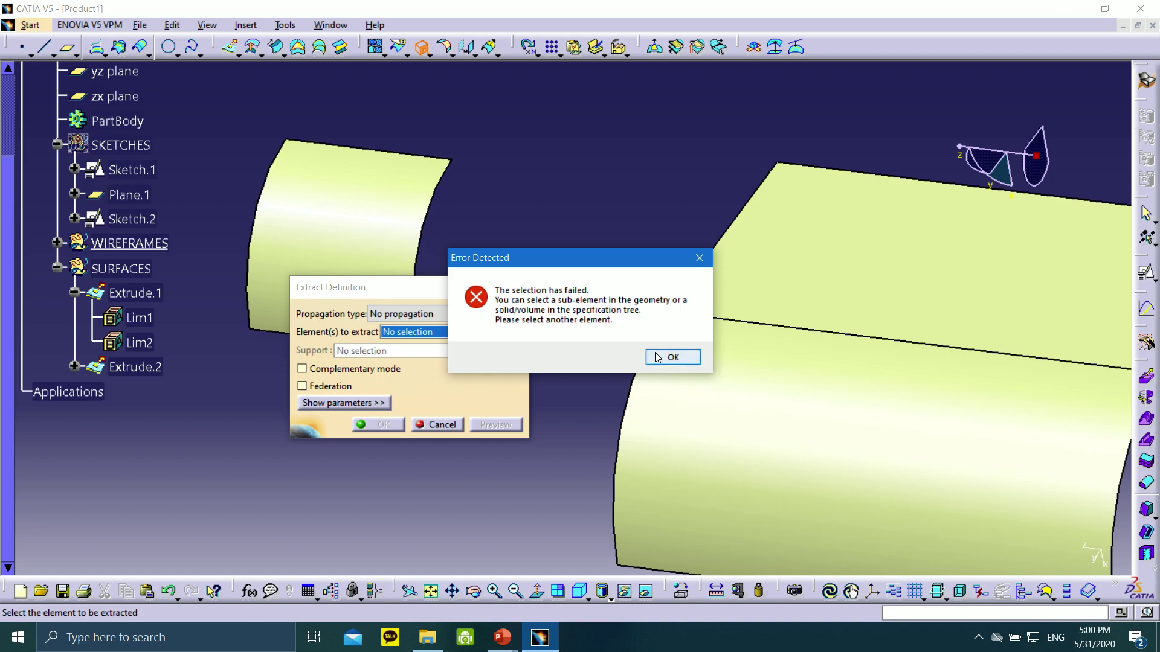
click(672, 357)
click(507, 286)
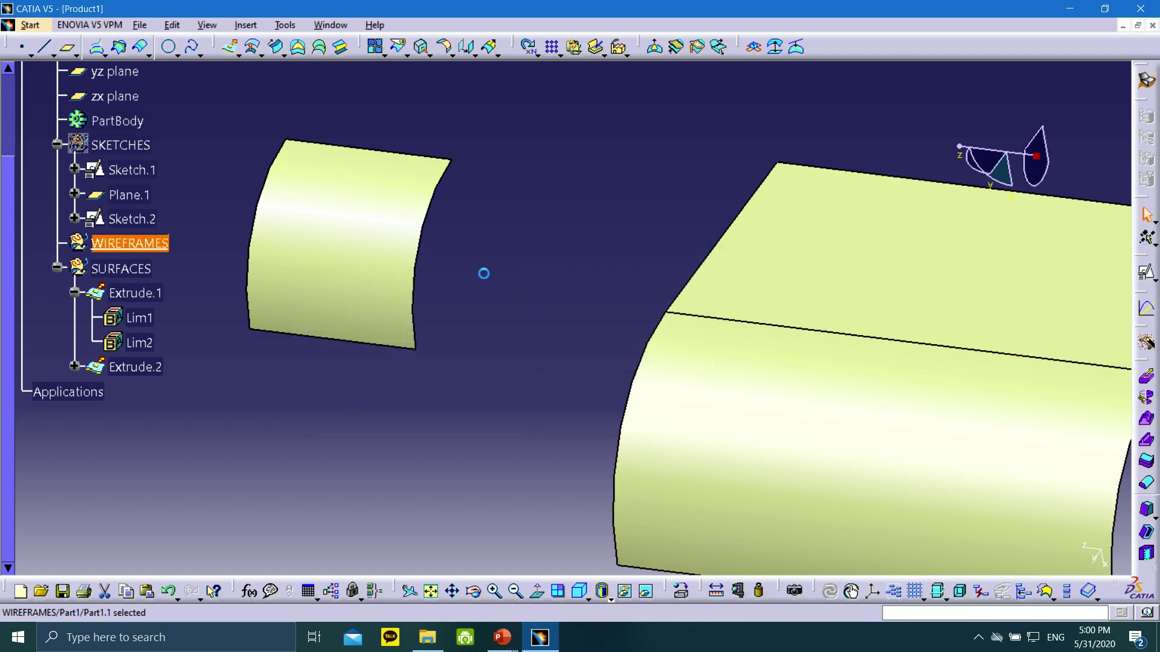
- Extract the curved edge of Extrude.2 that faces the larger surface, with No propagation, and expand the WIREFRAMES set
click(432, 218)
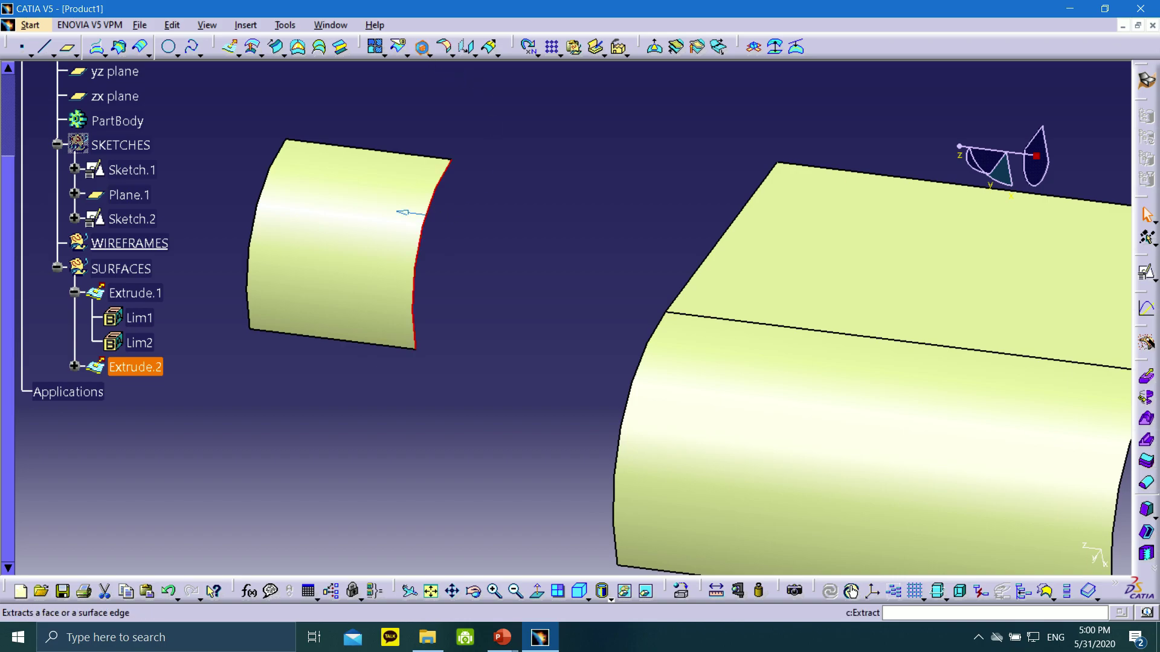
click(422, 46)
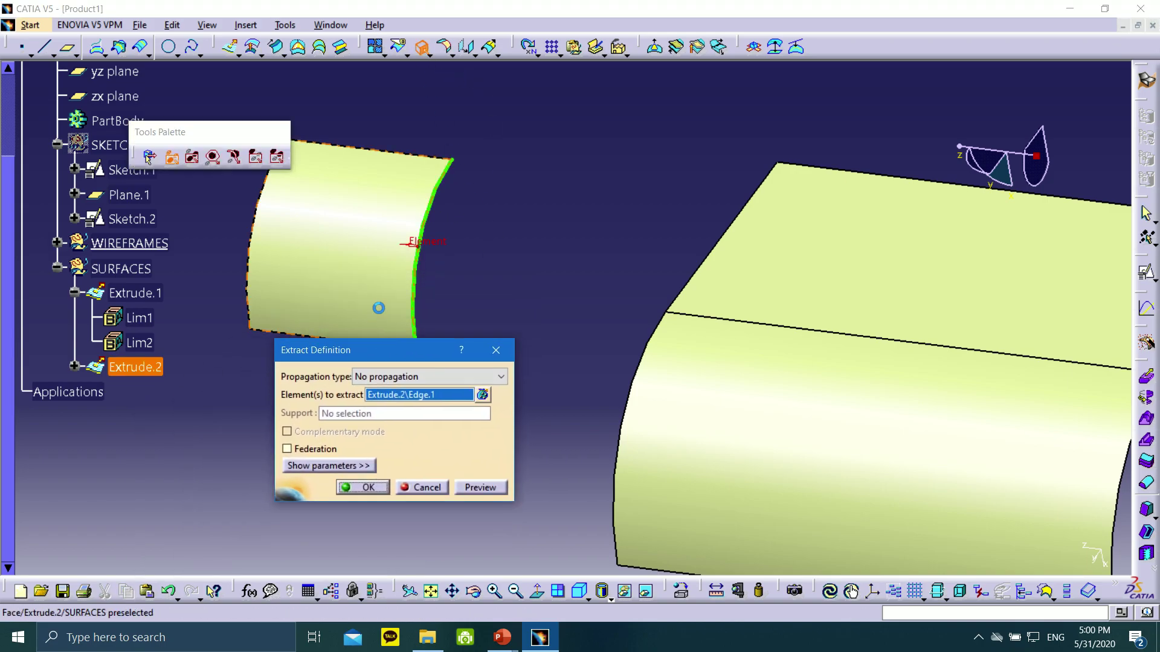
drag(421, 355, 356, 372)
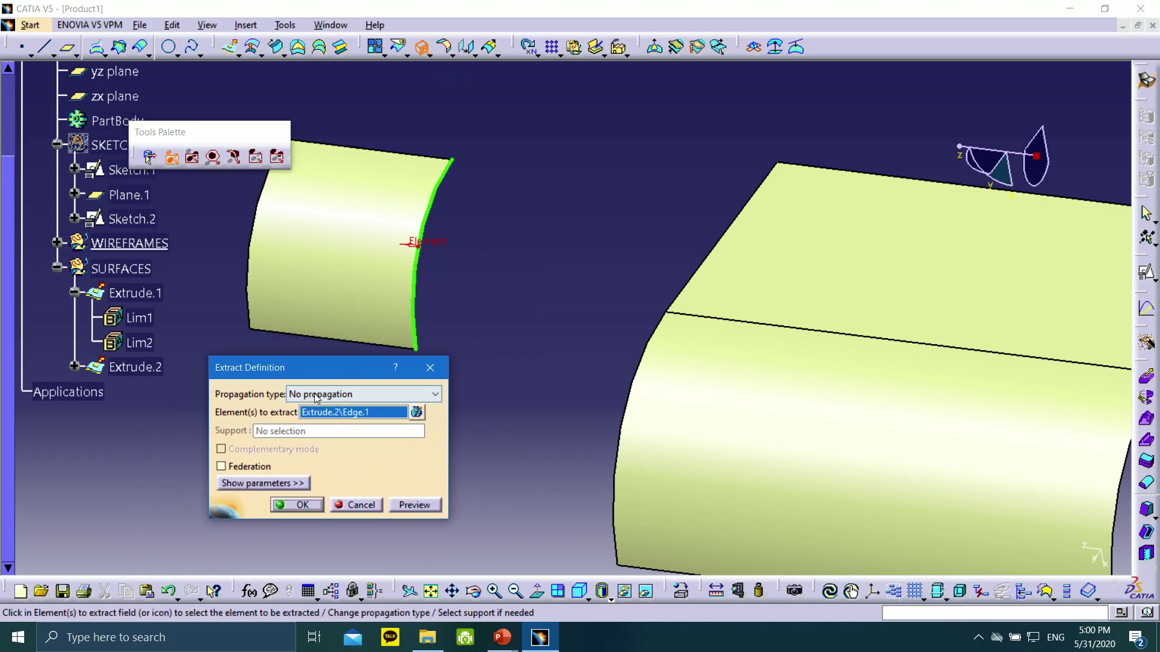
click(299, 505)
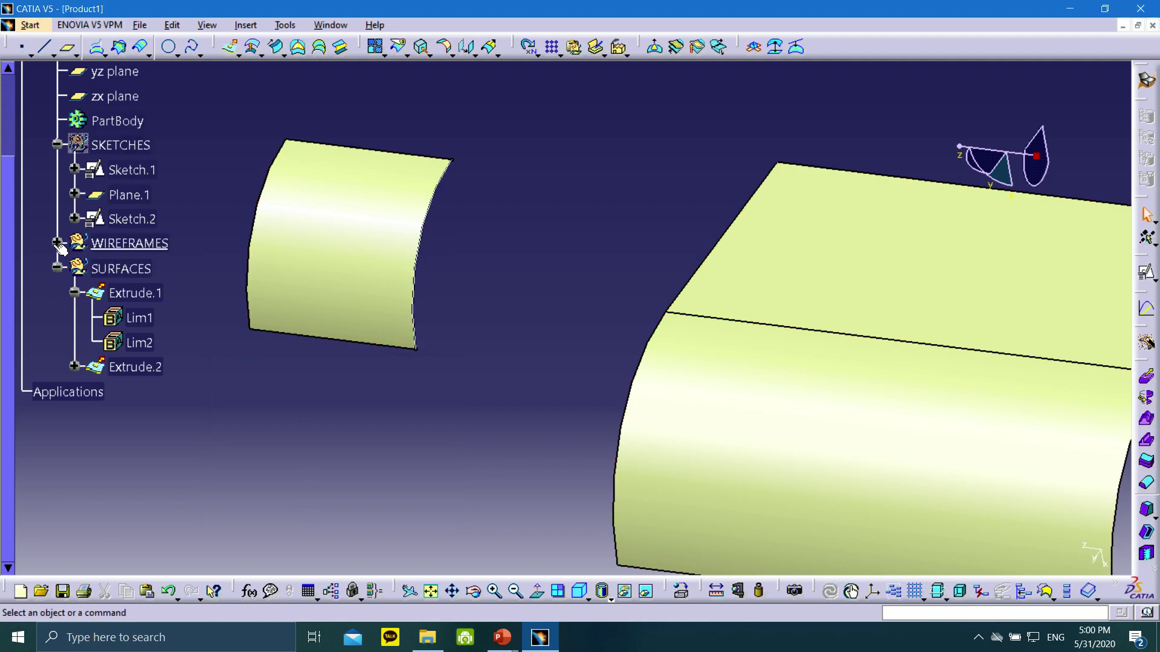
click(58, 243)
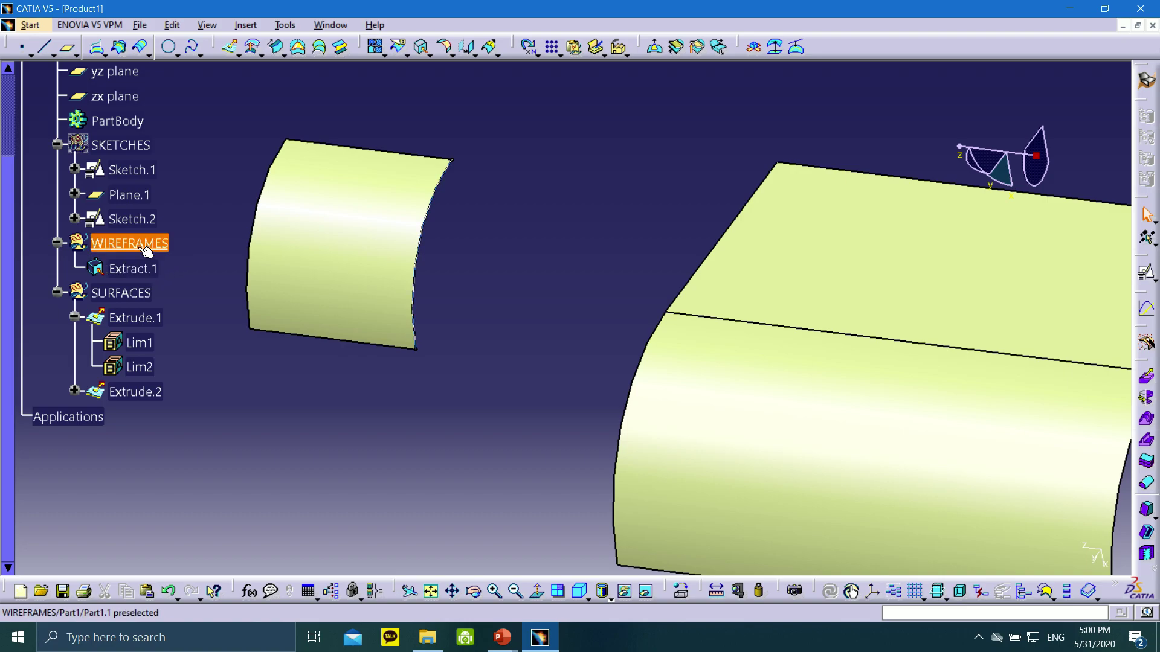
click(148, 272)
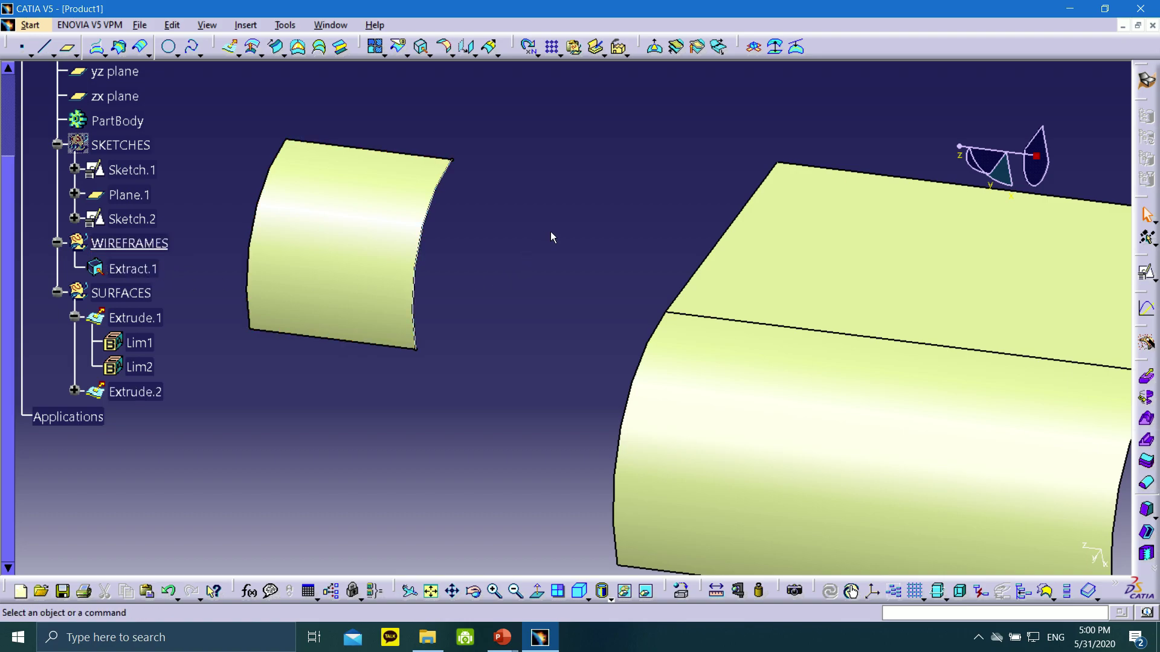
- Create a multiple extract of Extrude.1's straight and arc edges facing the small surface, with Tangent continuity propagation for the arc edge
middle_drag(510, 361, 835, 280)
click(450, 55)
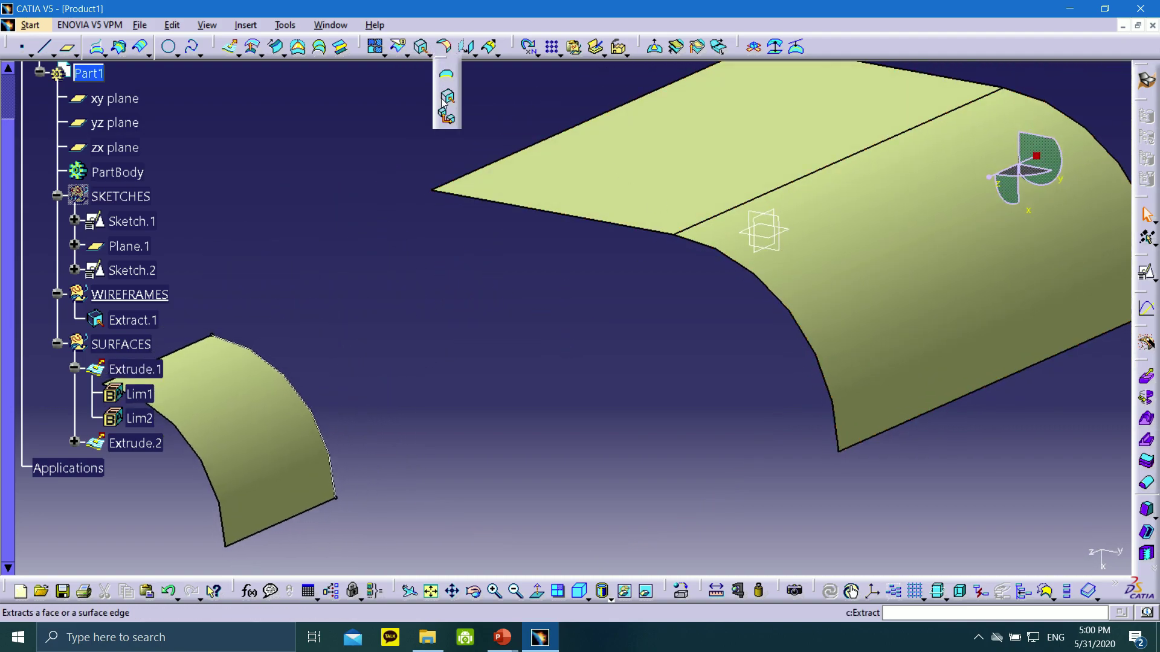
click(447, 117)
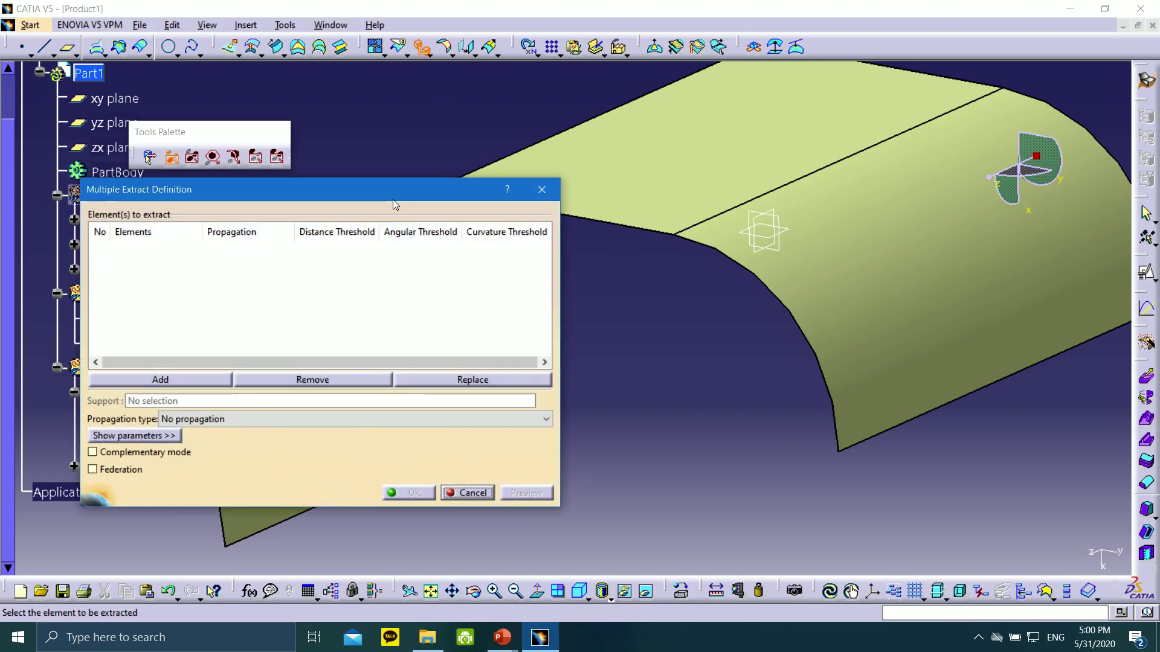
drag(333, 206, 336, 239)
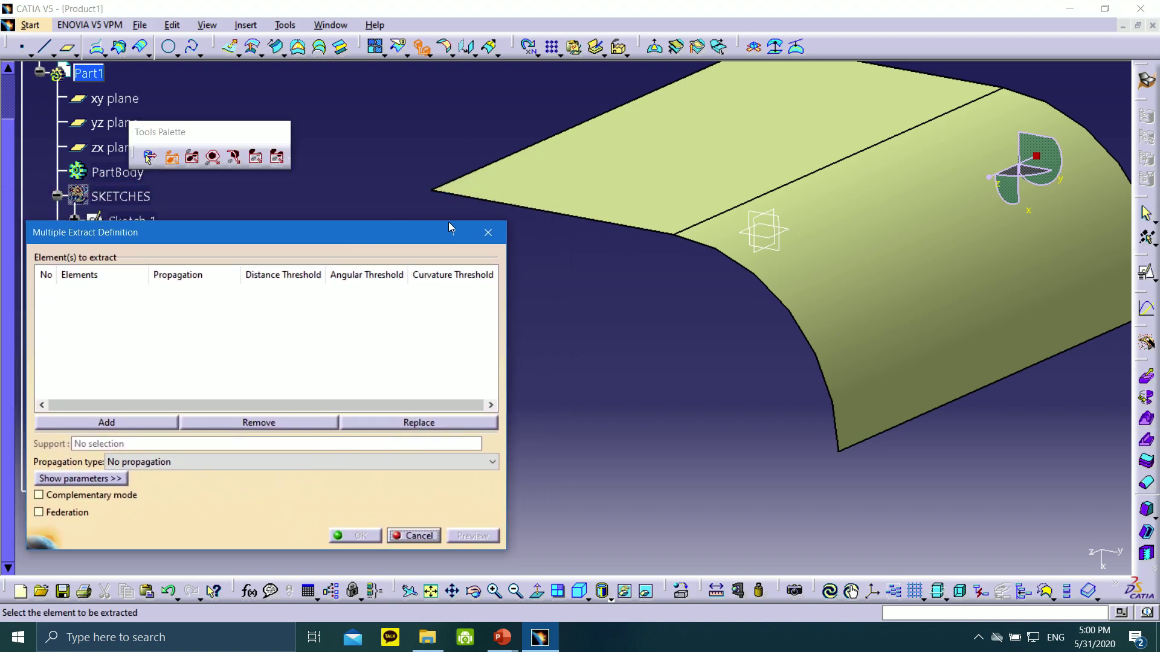
click(556, 213)
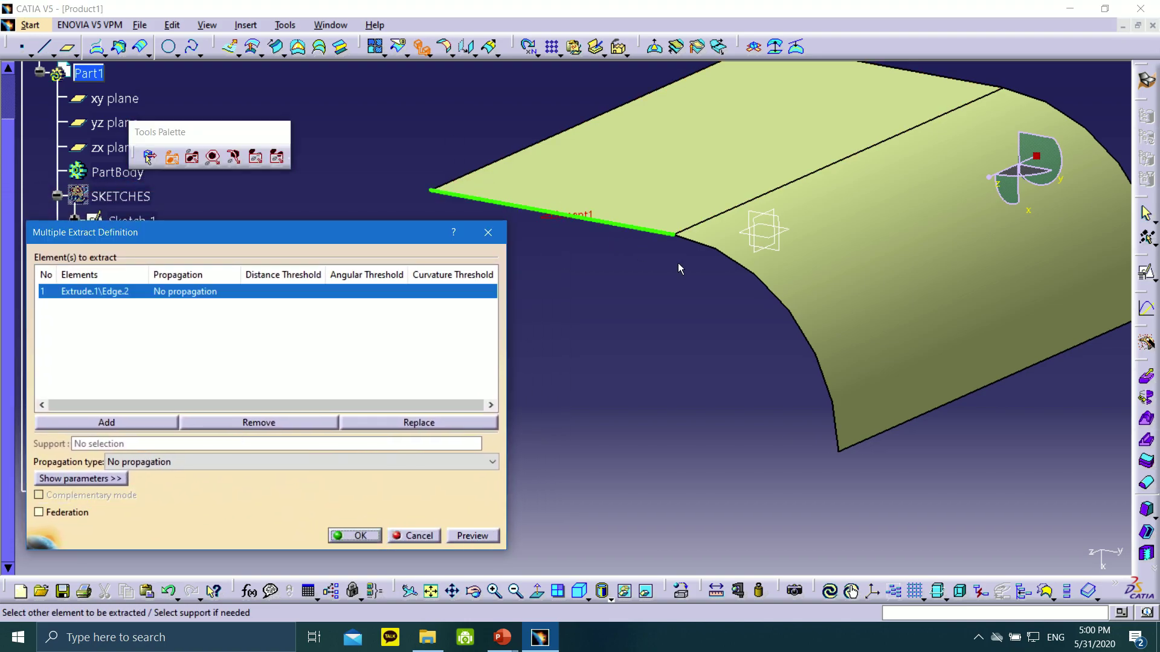
click(709, 246)
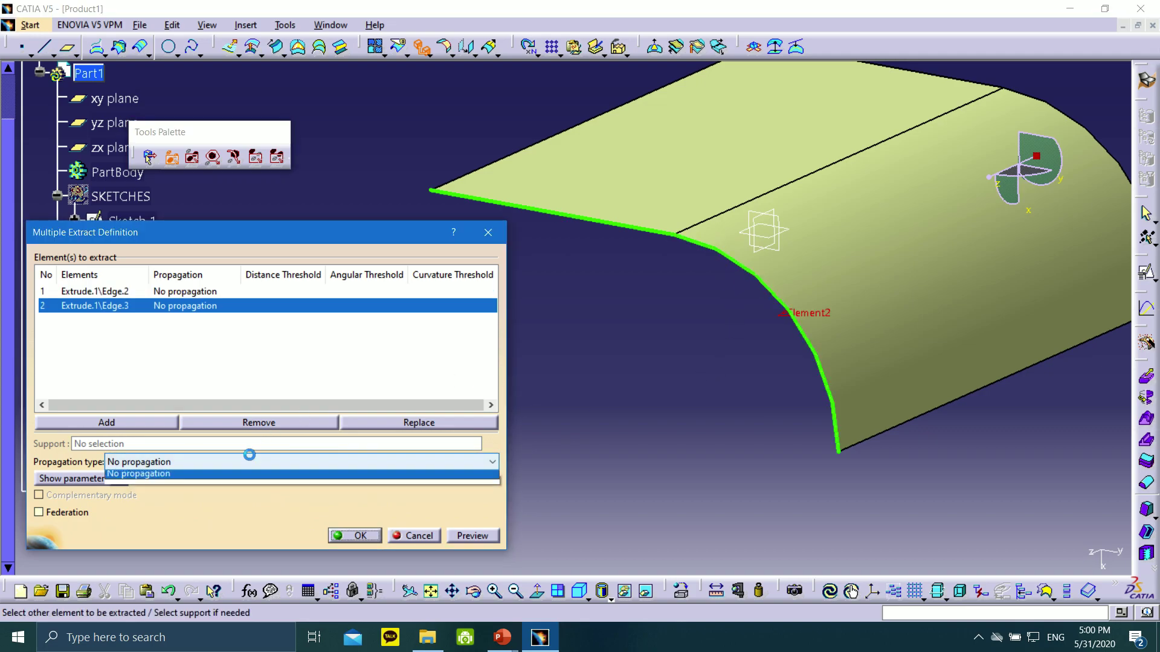
click(248, 461)
click(177, 488)
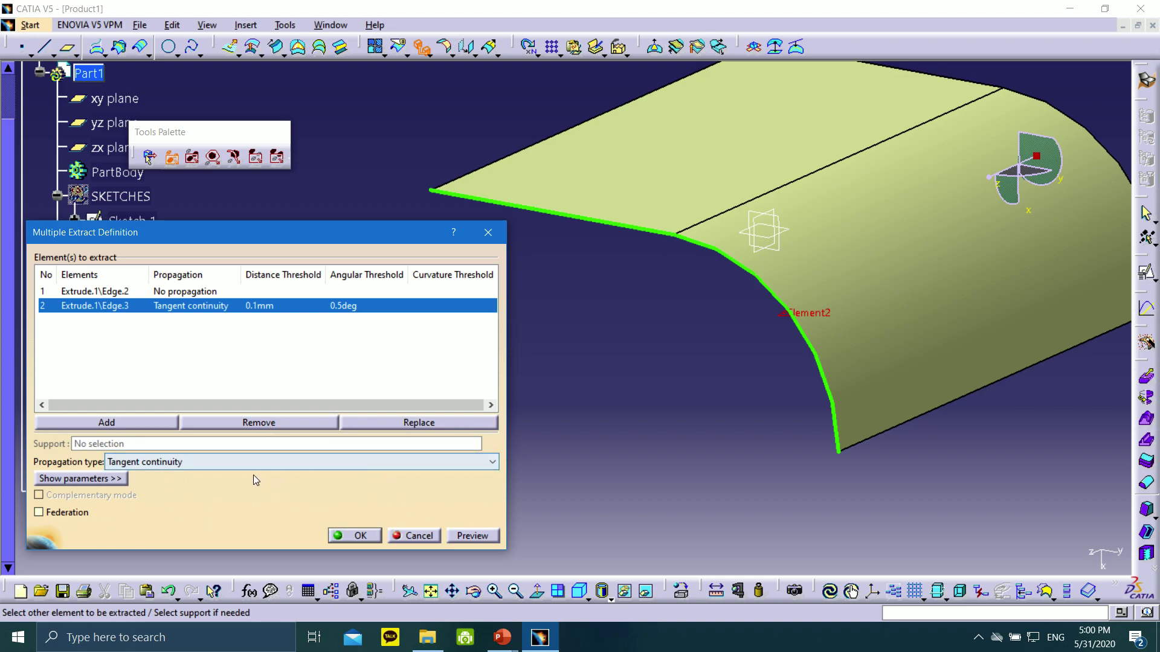
click(360, 537)
- Examine the extracted edges on the two extruded surfaces from several angles
middle_drag(562, 319, 749, 267)
middle_drag(510, 383, 607, 292)
scroll(290, 217, down, 1)
scroll(286, 214, up, 1)
middle_drag(288, 216, 343, 367)
middle_drag(898, 358, 518, 254)
middle_drag(825, 212, 845, 302)
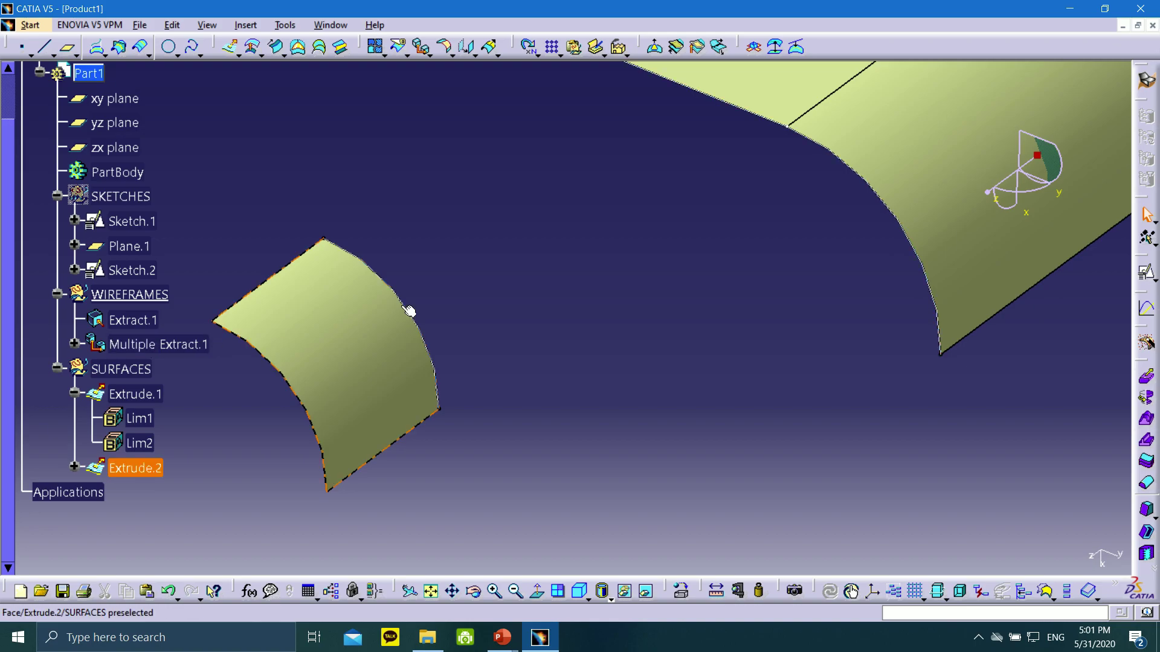
middle_drag(780, 212, 767, 261)
middle_drag(566, 325, 391, 158)
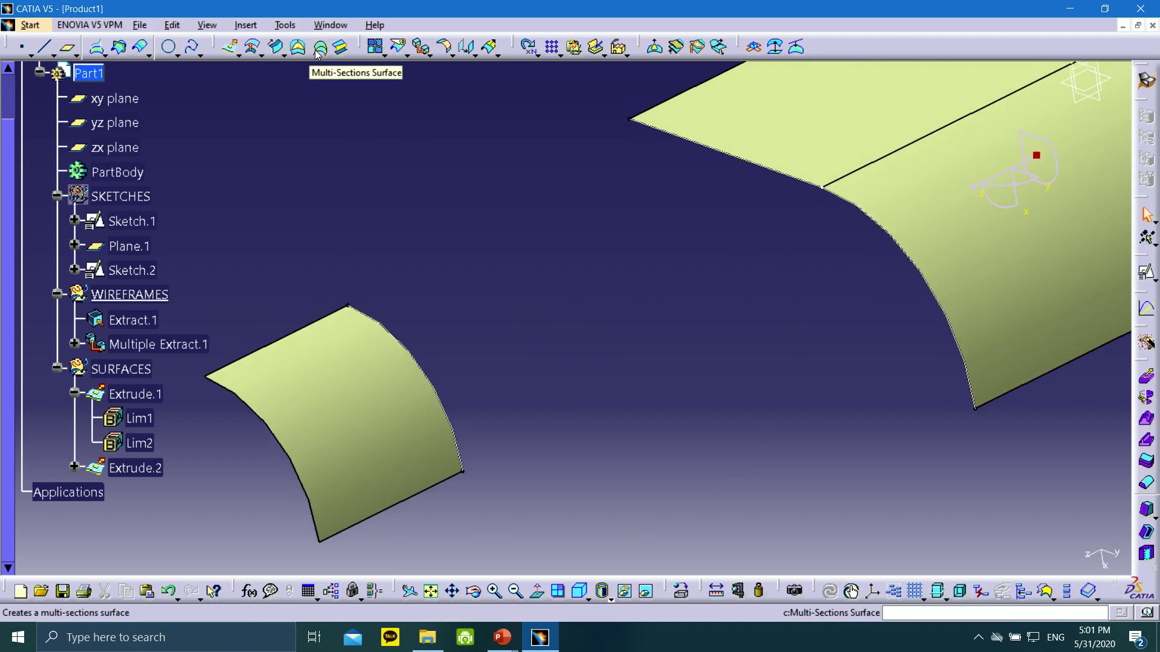
- Define the SURFACES set as the in-work object
right_click(107, 369)
click(175, 168)
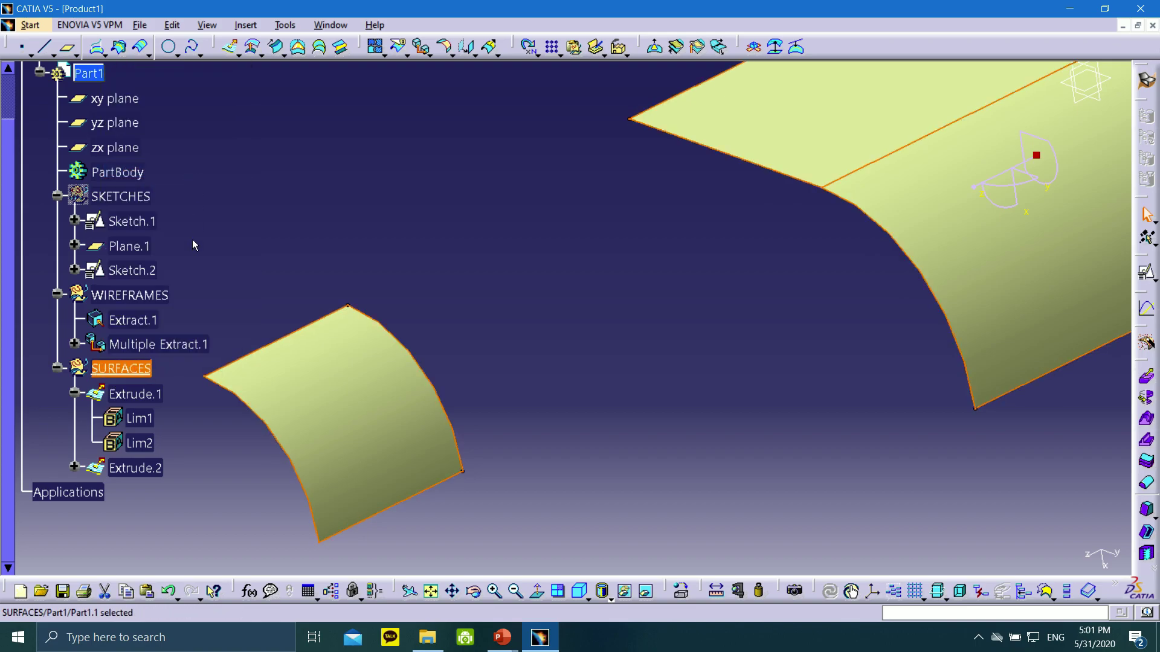
- Switch to the PowerPoint slide show to read the Multi-section Surface.1 instructions, and return to CATIA
mouse_move(510, 641)
click(538, 590)
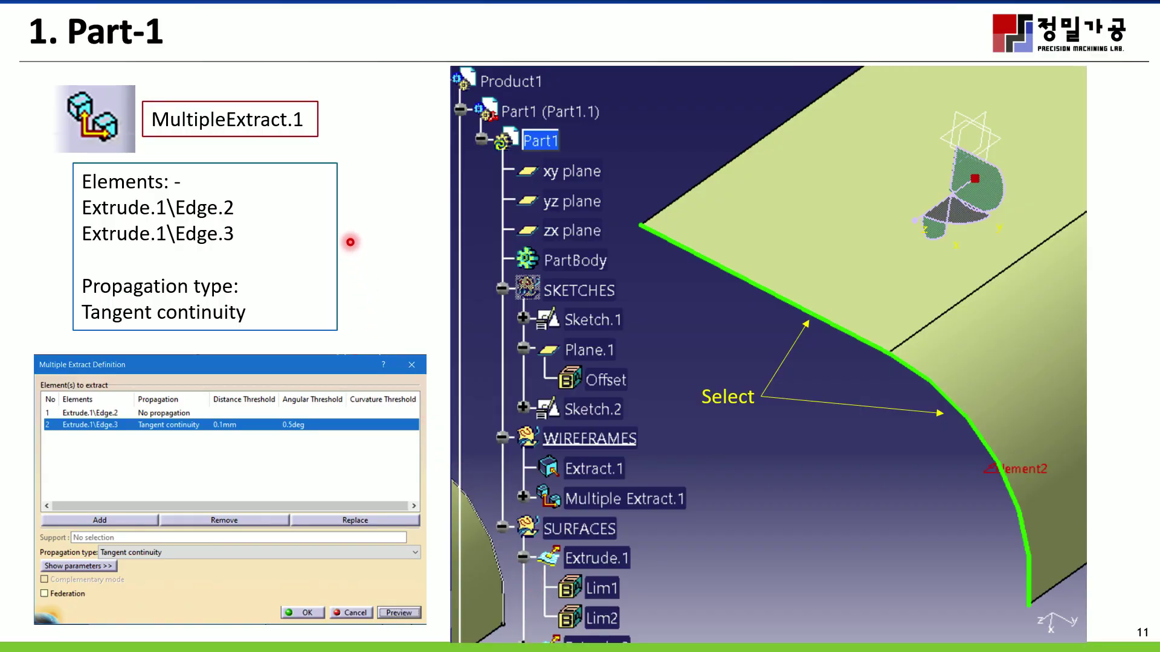
click(43, 638)
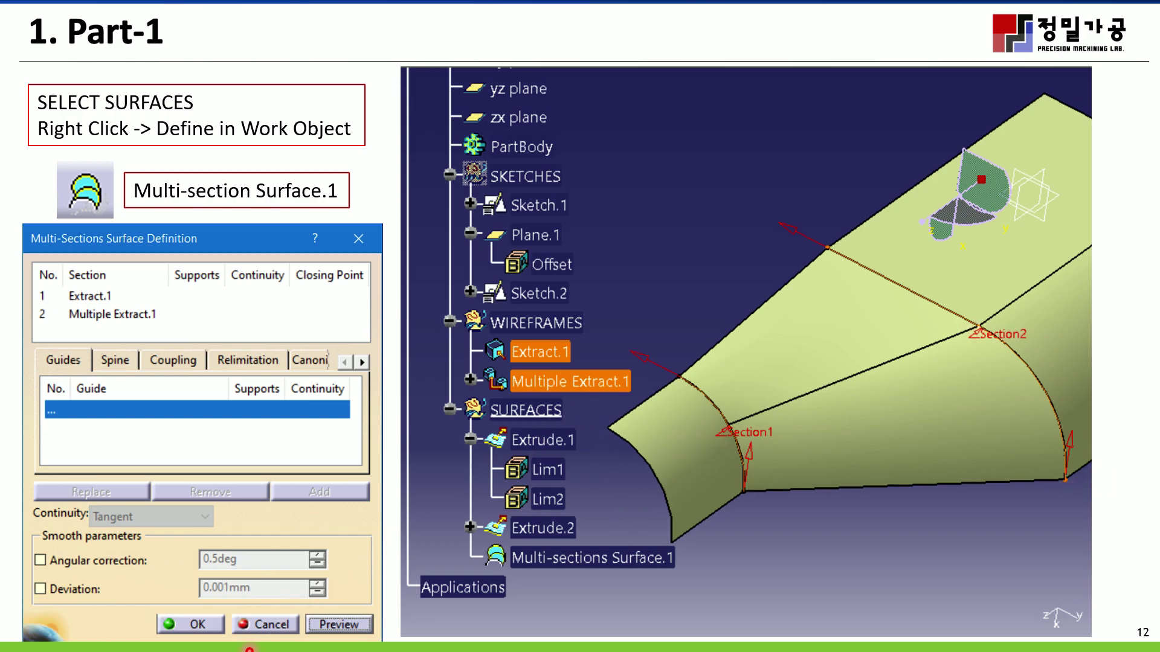
key(super)
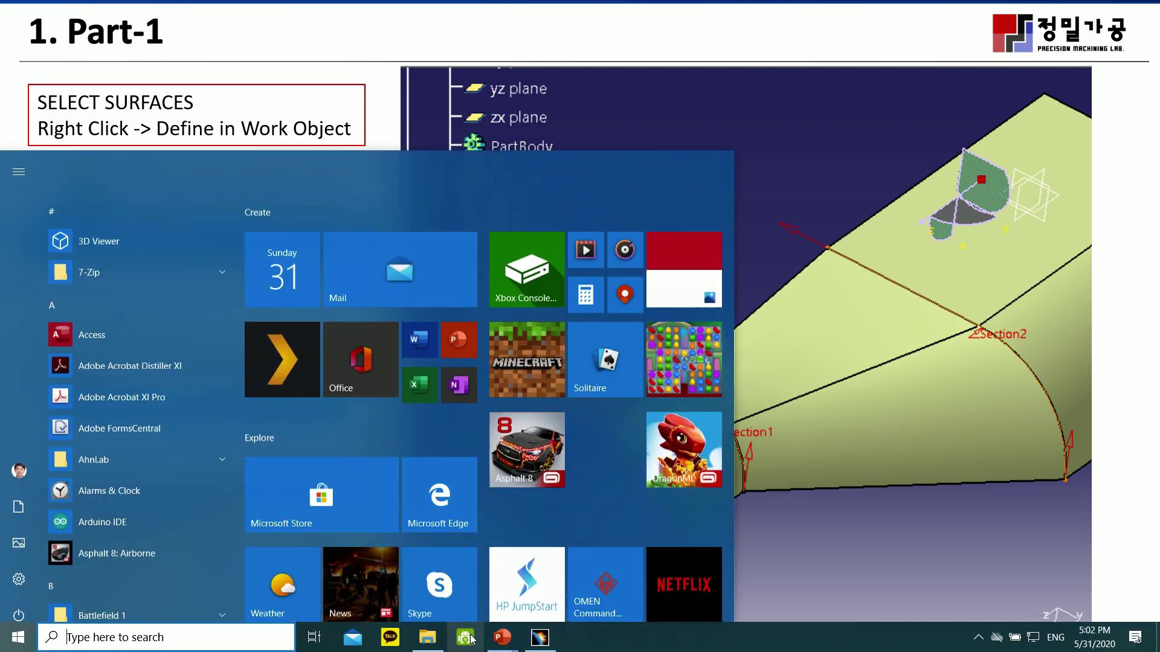
click(553, 641)
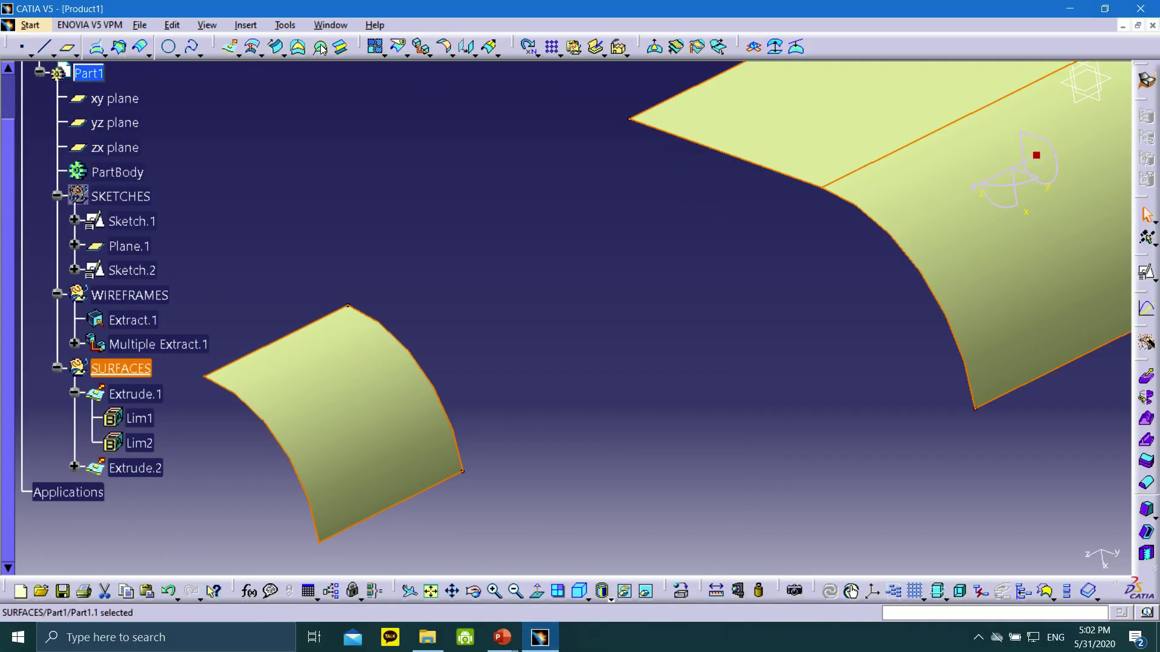
- With SURFACES as the in-work object, start a multi-sections surface using Extract.1 as the first section
right_click(128, 370)
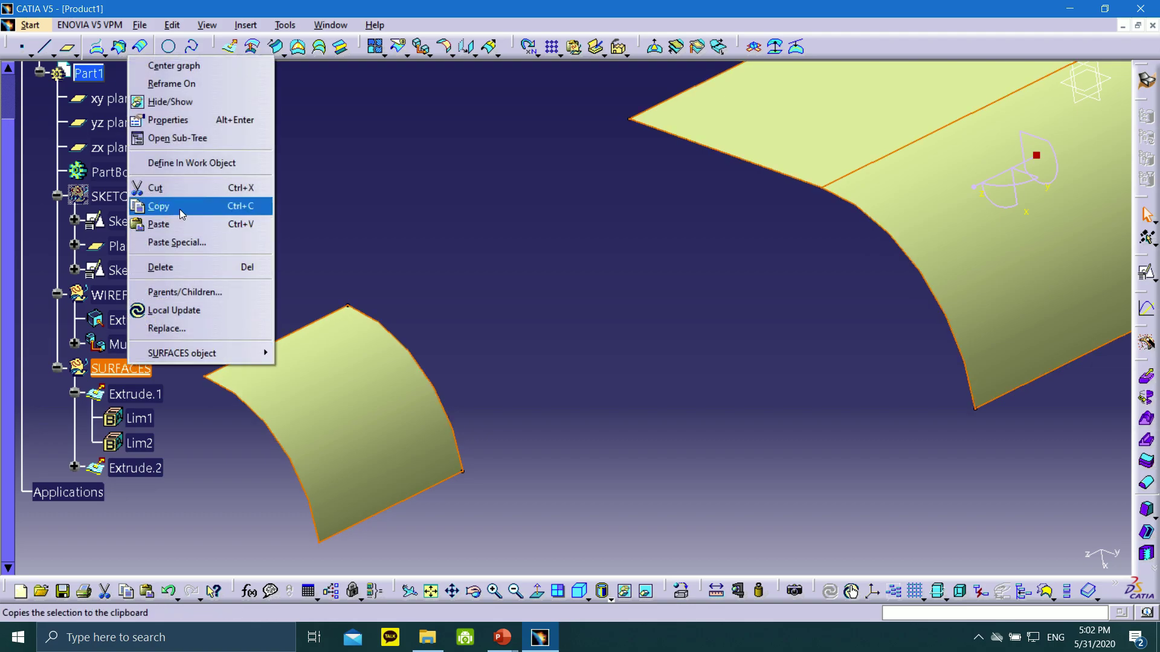
click(179, 163)
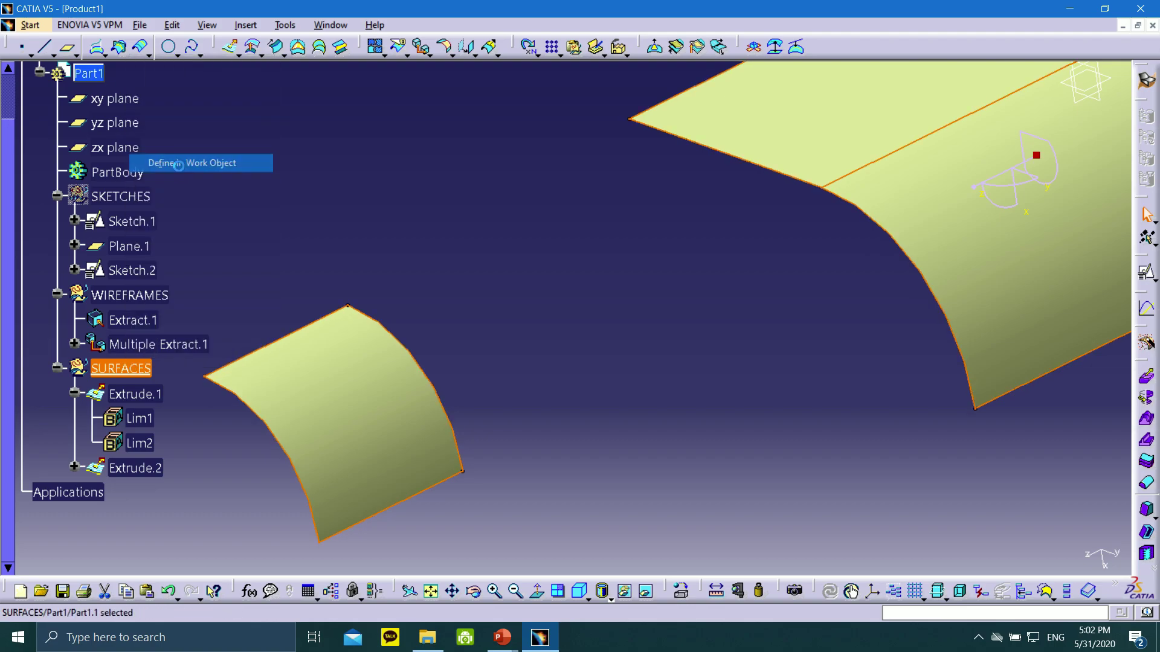
click(321, 48)
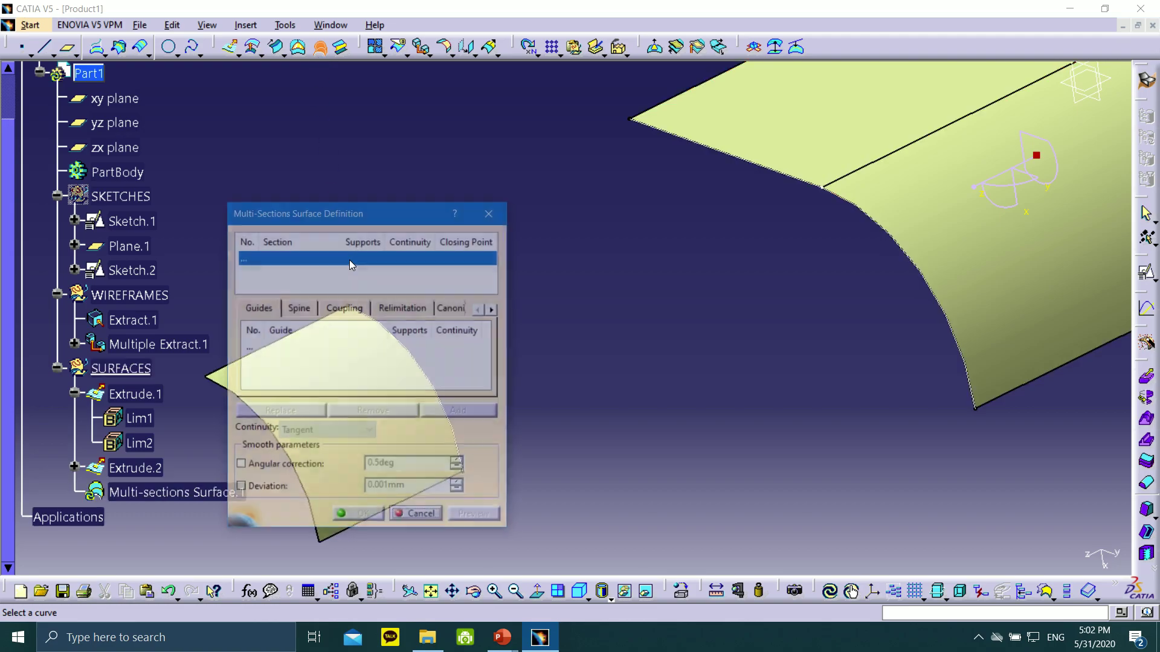
drag(338, 211, 139, 90)
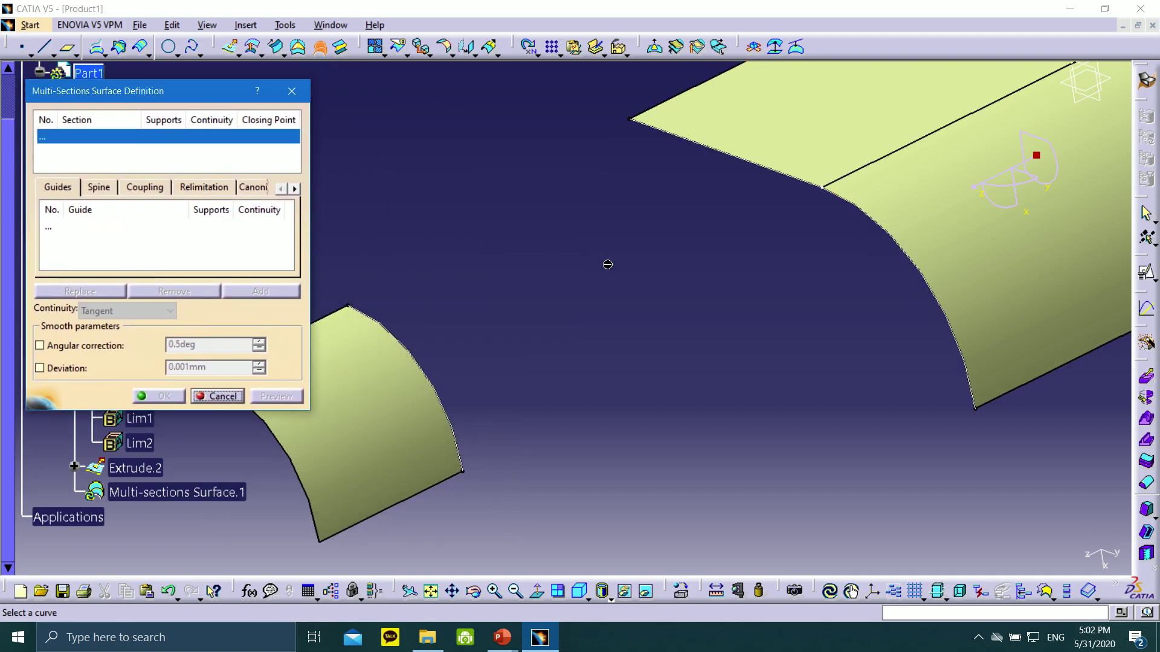
middle_drag(604, 261, 730, 253)
middle_drag(891, 297, 881, 351)
scroll(504, 407, up, 2)
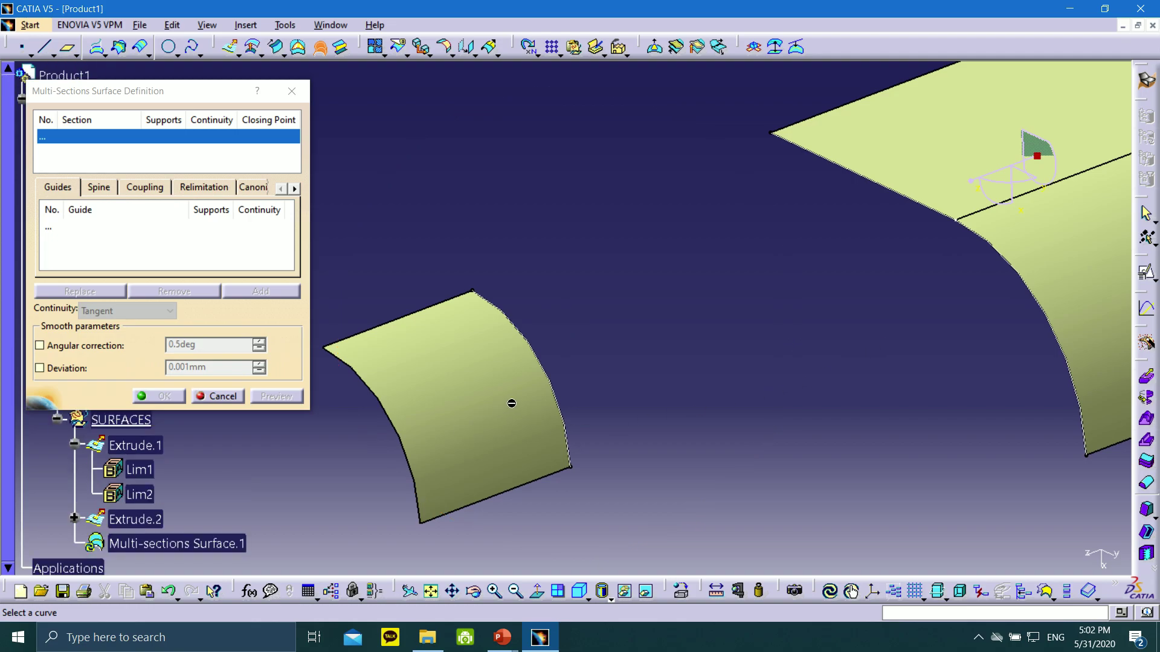
click(547, 383)
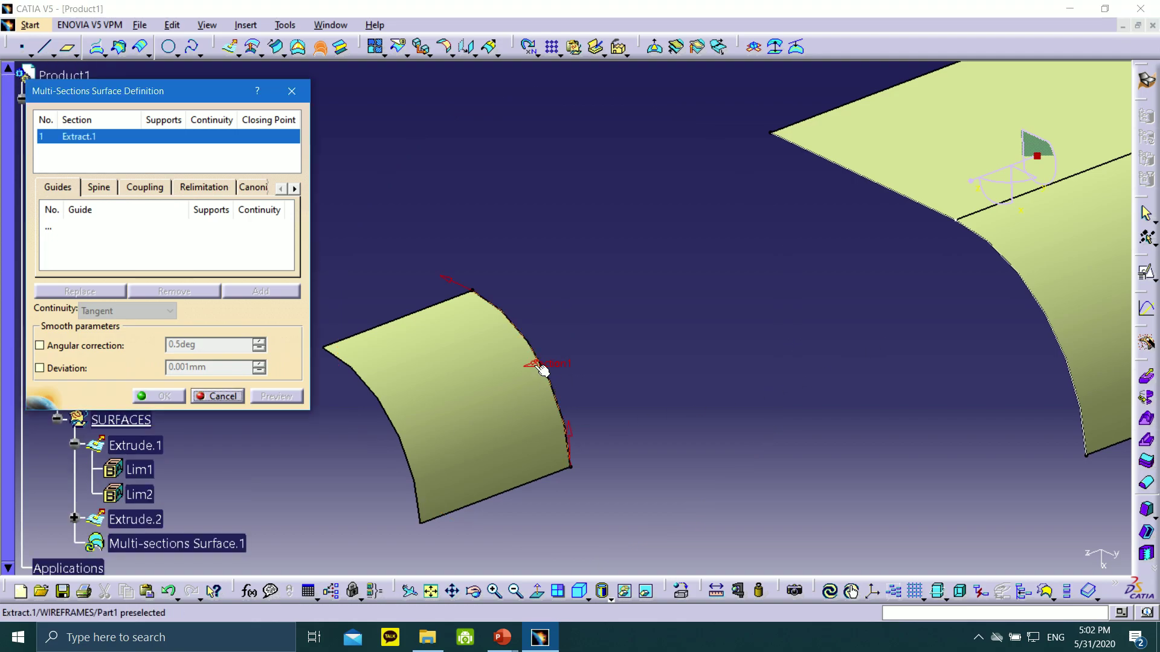
- Add Multiple Extract.1 as the second section and reverse its direction arrow to match the first section
drag(120, 94, 334, 90)
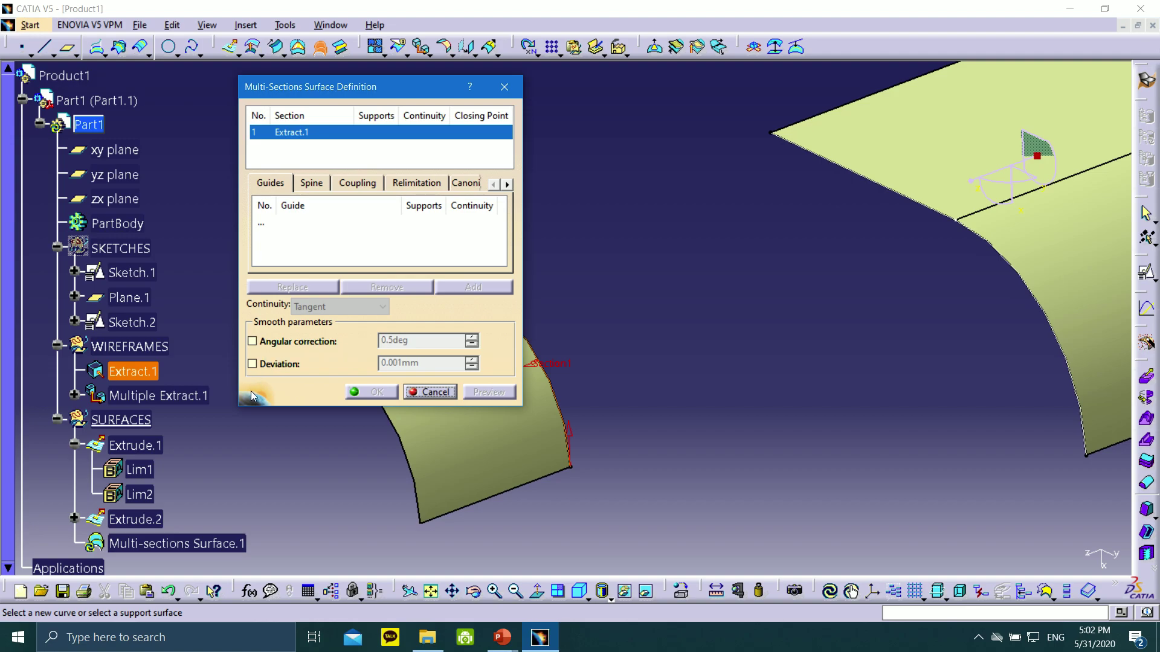
click(172, 396)
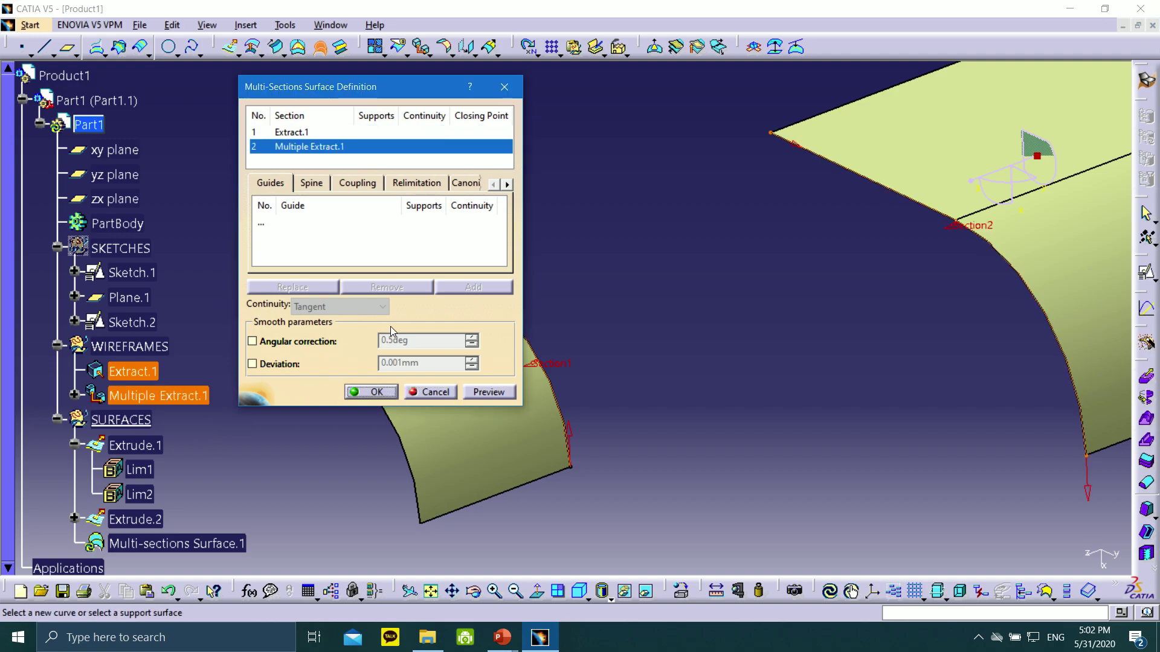
click(1089, 487)
middle_drag(632, 285, 600, 216)
- Try to preview the multi-sections surface with the Multiple Extract.1 direction opposite to that of Extract.1
click(1052, 357)
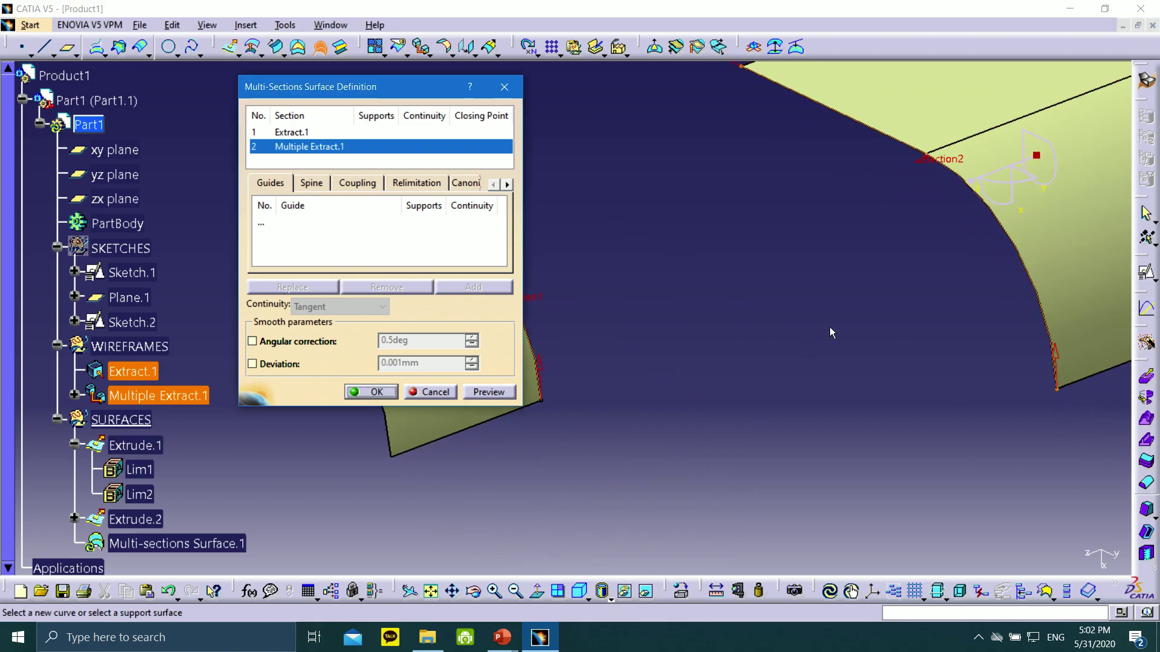
click(506, 397)
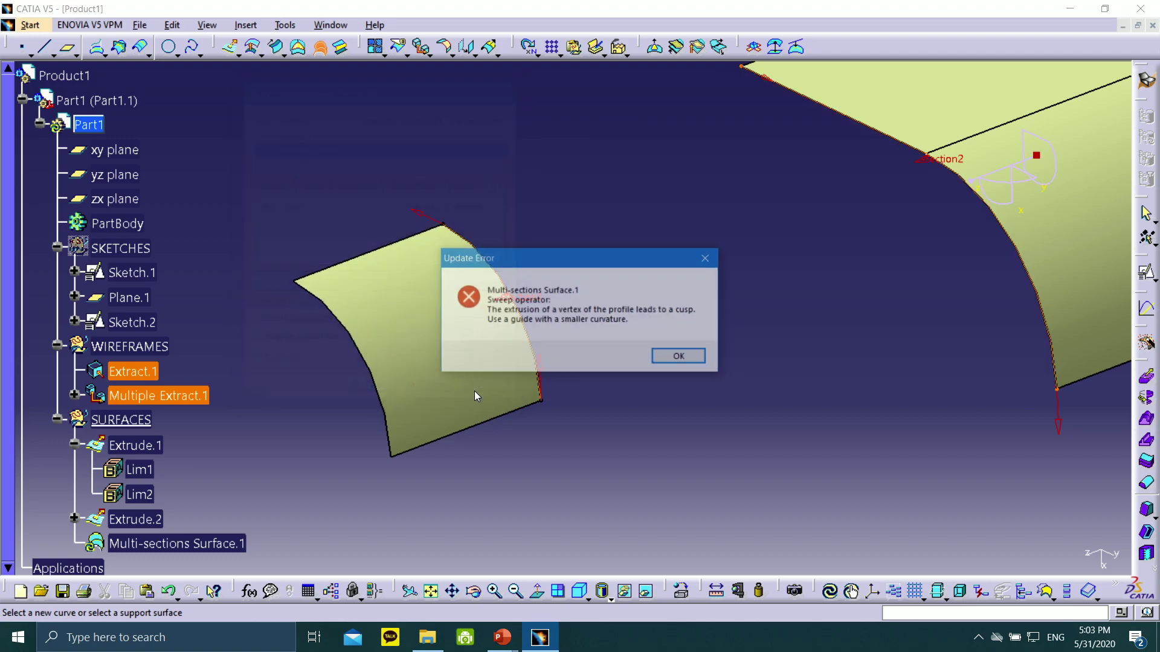
click(670, 357)
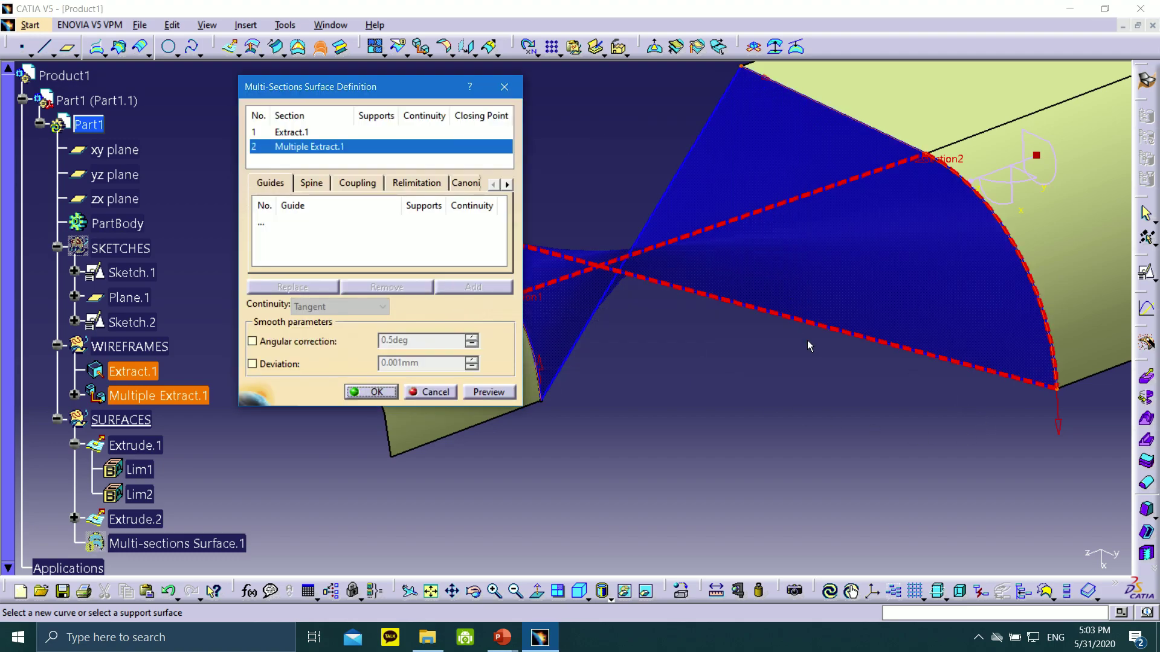
middle_drag(799, 294, 842, 303)
scroll(979, 407, up, 1)
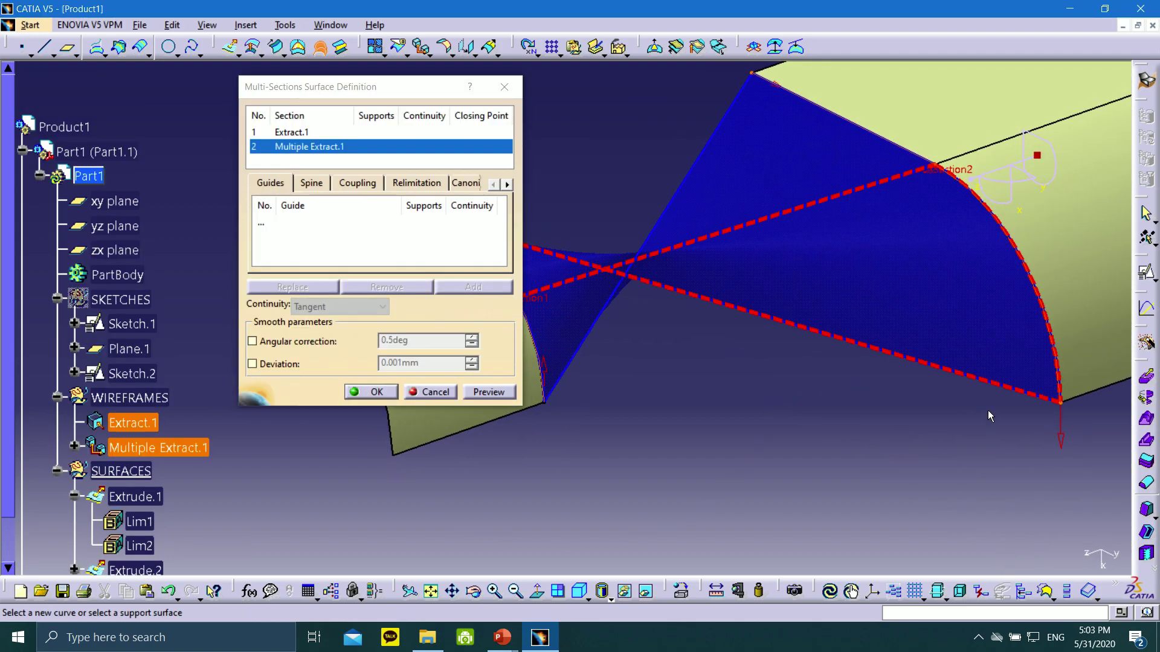
- Align the Multiple Extract.1 direction arrow with that of Extract.1, preview the result, and create the multi-sections surface
click(1062, 432)
click(490, 392)
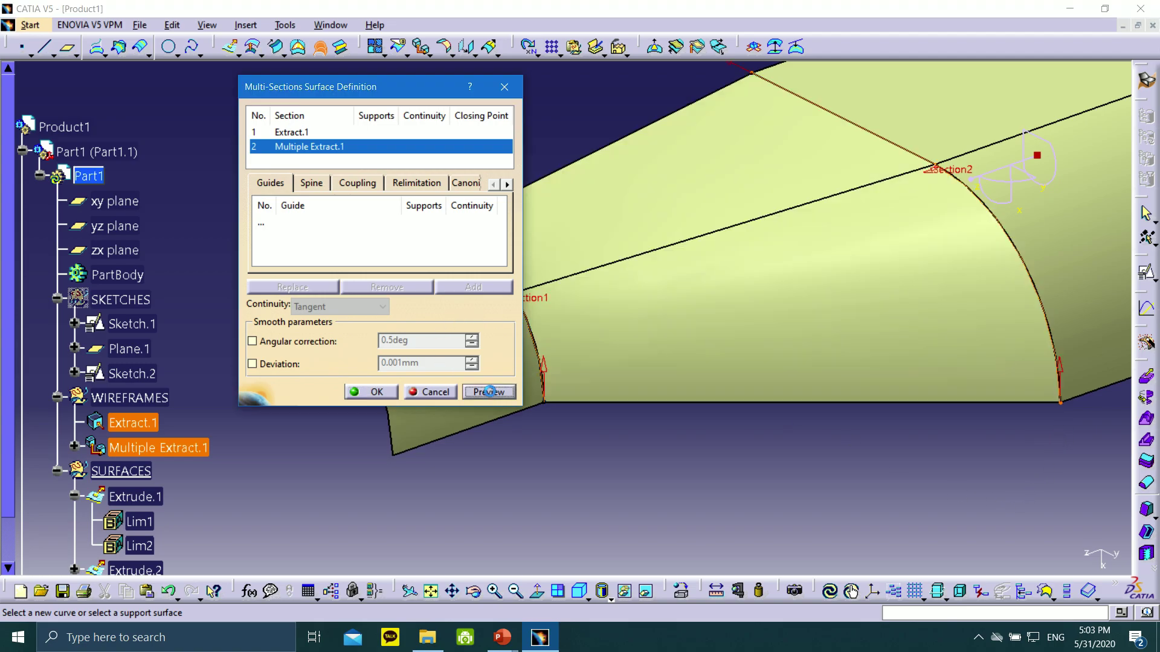
middle_drag(709, 306, 731, 323)
click(1079, 395)
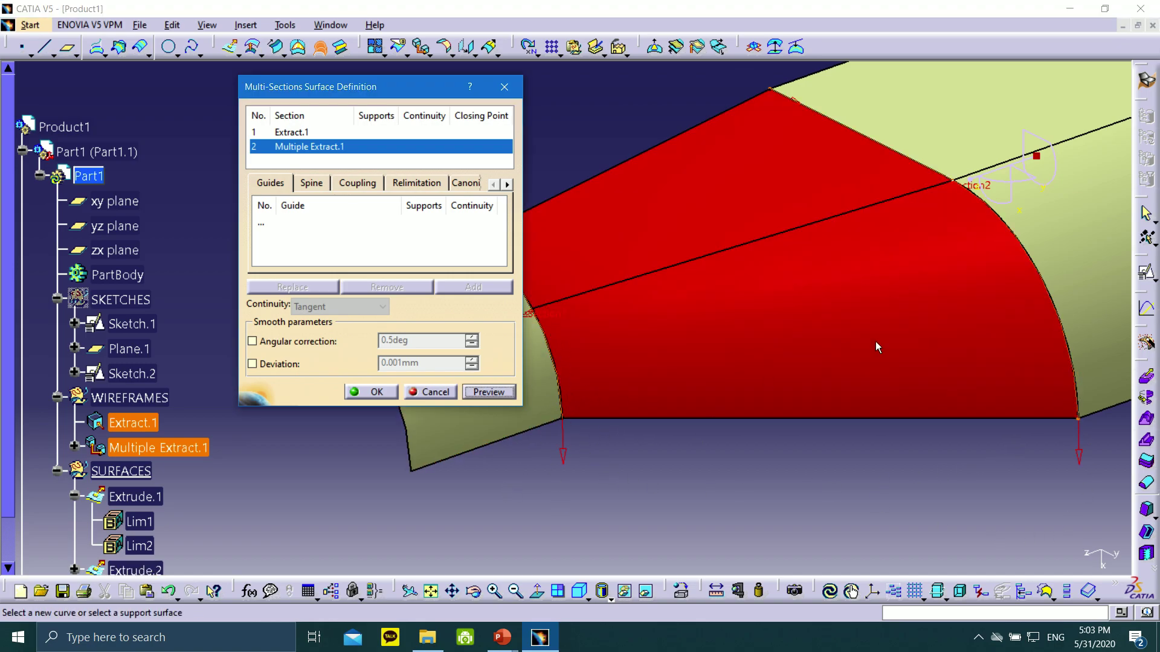
click(489, 393)
click(1075, 457)
click(474, 397)
click(375, 397)
- Inspect the multi-sections surface between the two extrusions from several angles and in isometric view, and expand Extrude.2 in the specification tree
middle_drag(706, 218, 646, 570)
middle_drag(898, 442, 763, 506)
scroll(755, 508, up, 1)
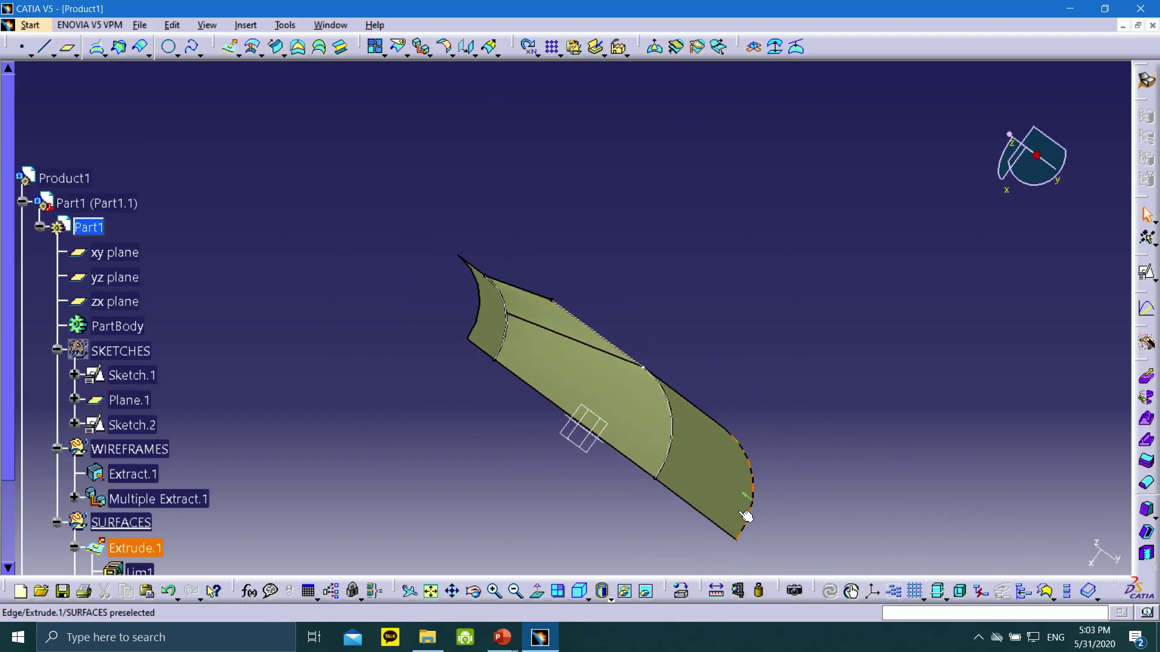
click(579, 591)
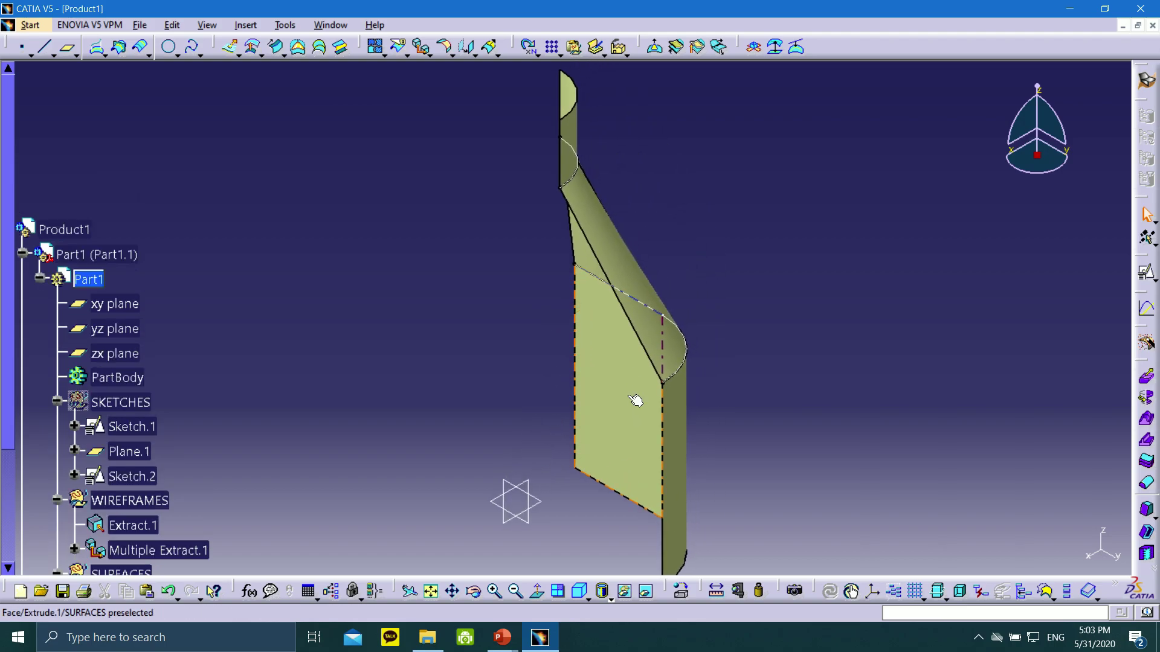
middle_drag(729, 446, 681, 444)
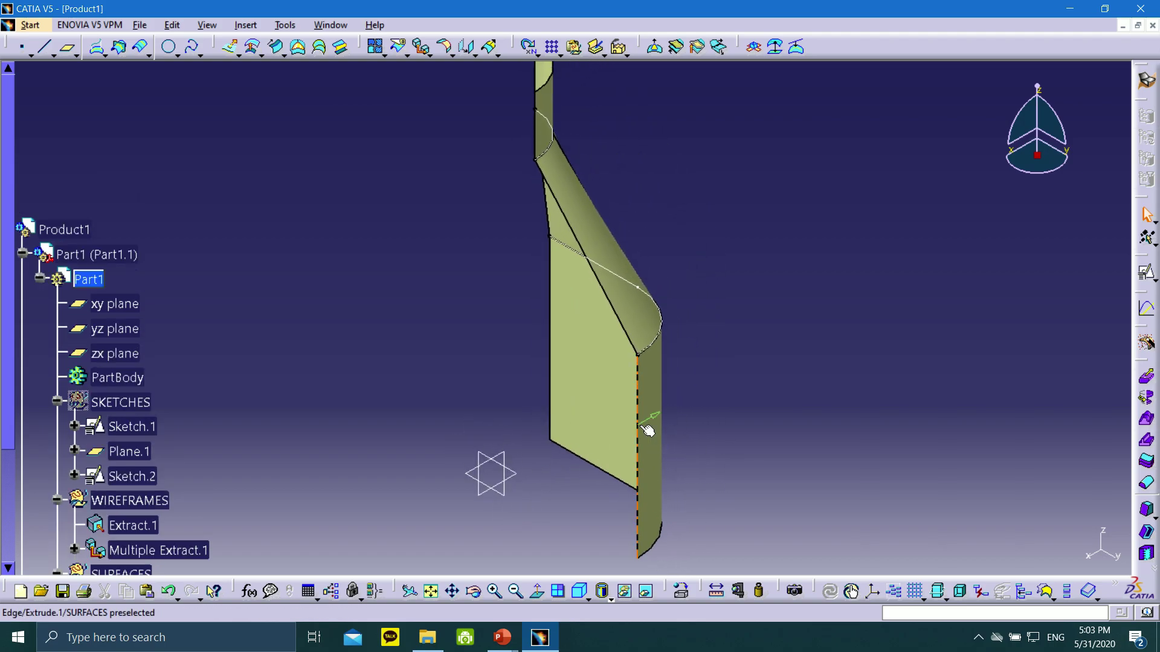
scroll(140, 414, down, 3)
scroll(140, 414, down, 2)
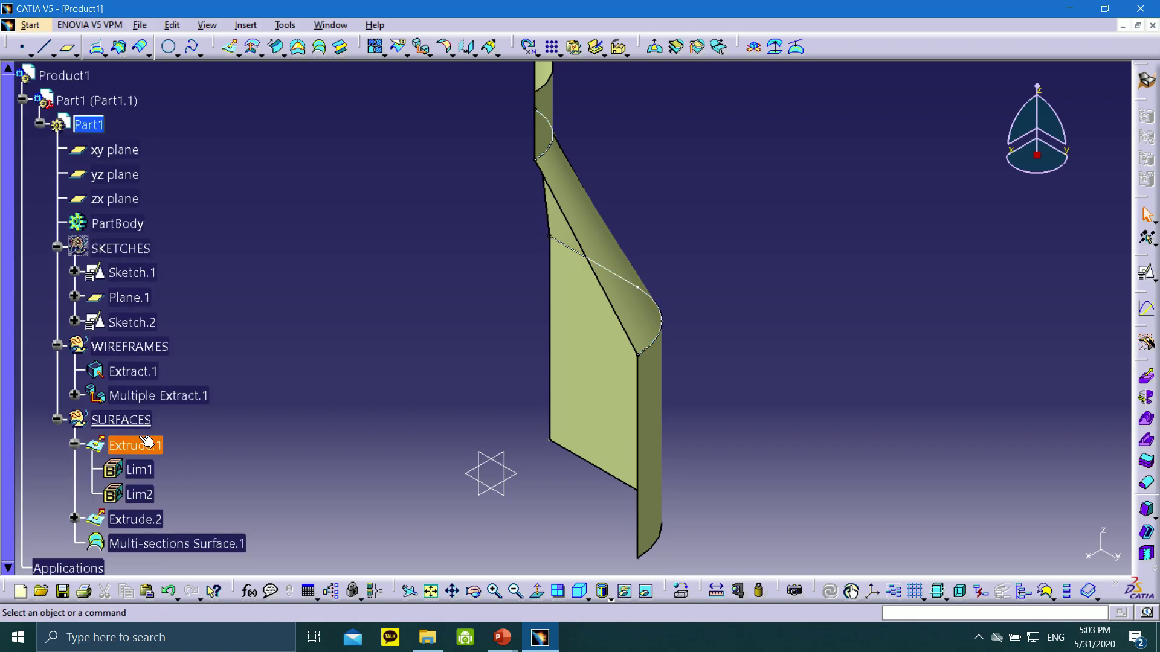
click(76, 520)
scroll(85, 529, down, 6)
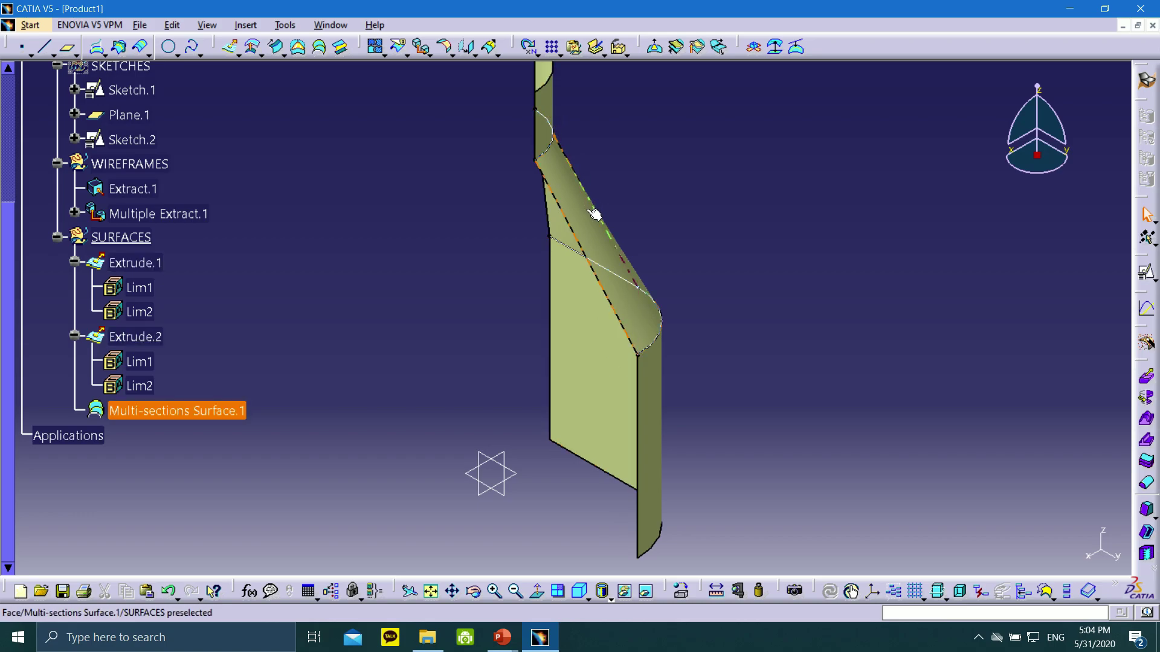
- Switch to the PowerPoint slide show and advance to the slide with the Sketch.3 instructions
mouse_move(514, 646)
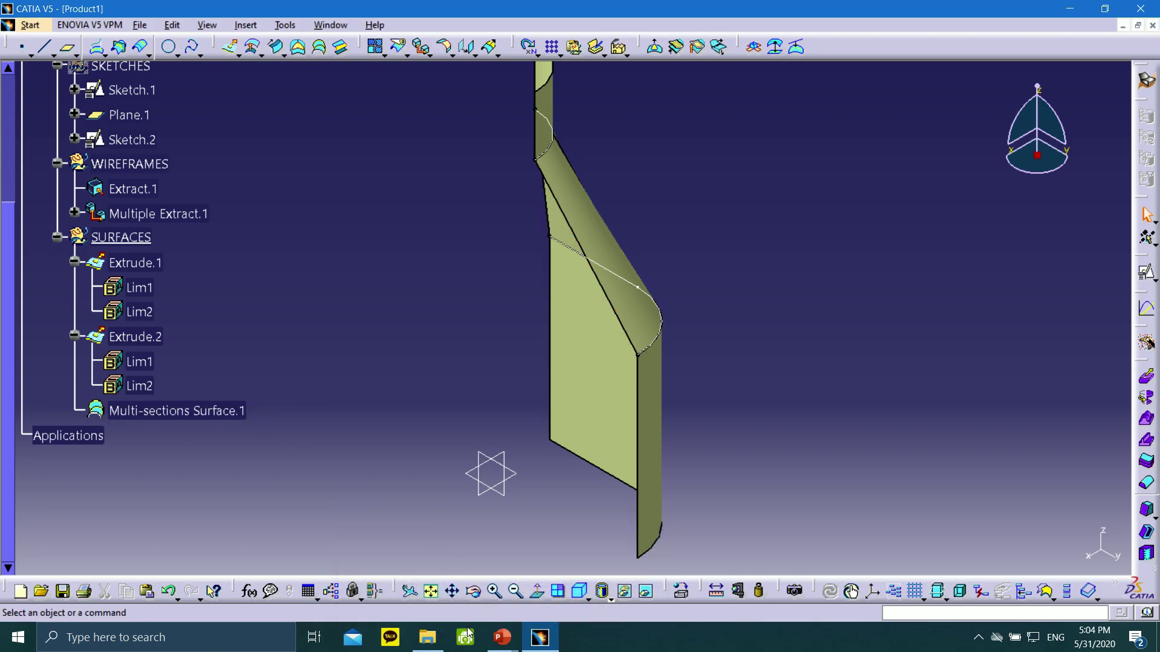
click(572, 583)
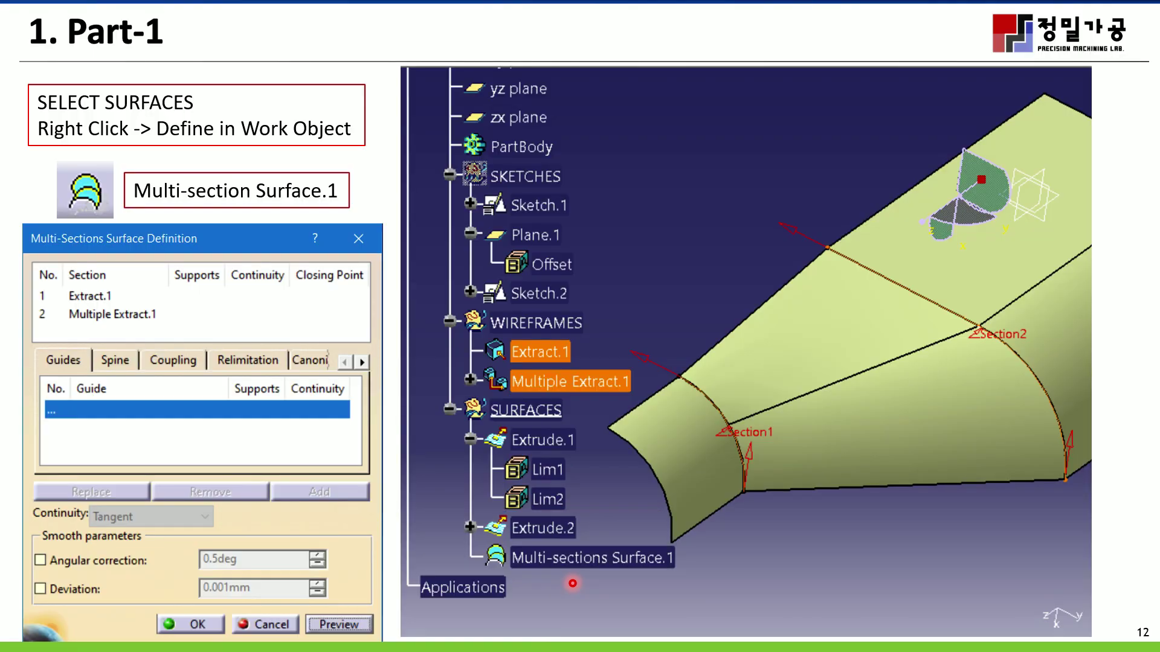
key(Right)
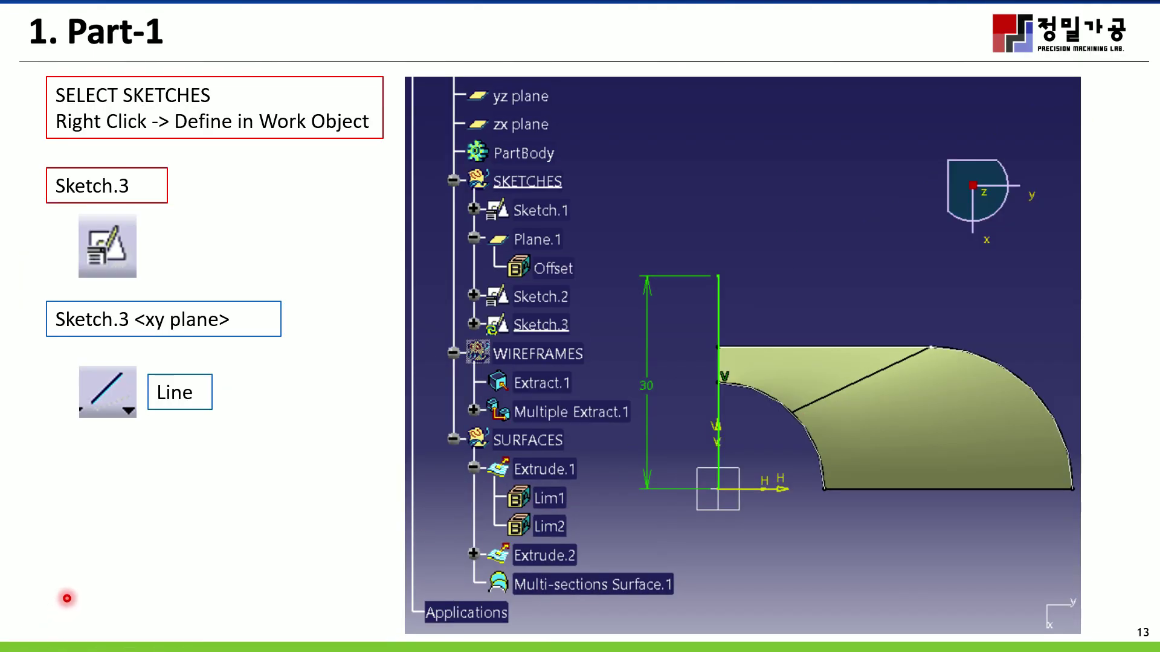
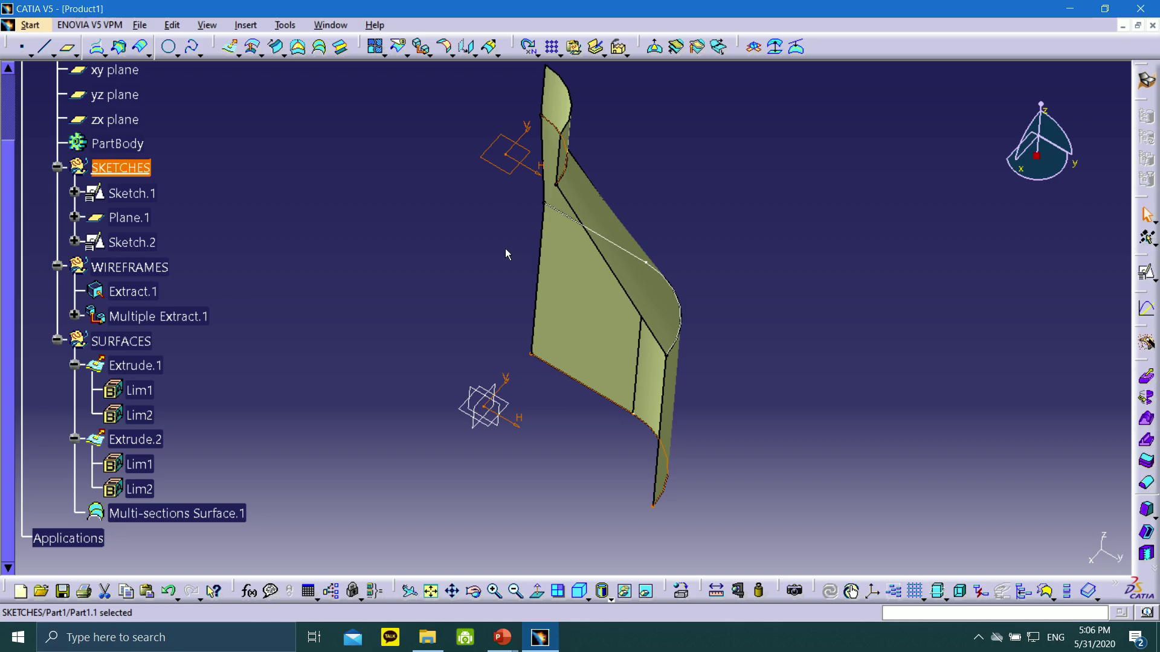
- In the SKETCHES set, create a positioned sketch on the xy plane with Reverse V and Swap enabled
middle_drag(732, 469, 749, 518)
mouse_move(672, 483)
middle_down()
mouse_move(707, 465)
mouse_move(595, 474)
mouse_move(607, 499)
middle_up()
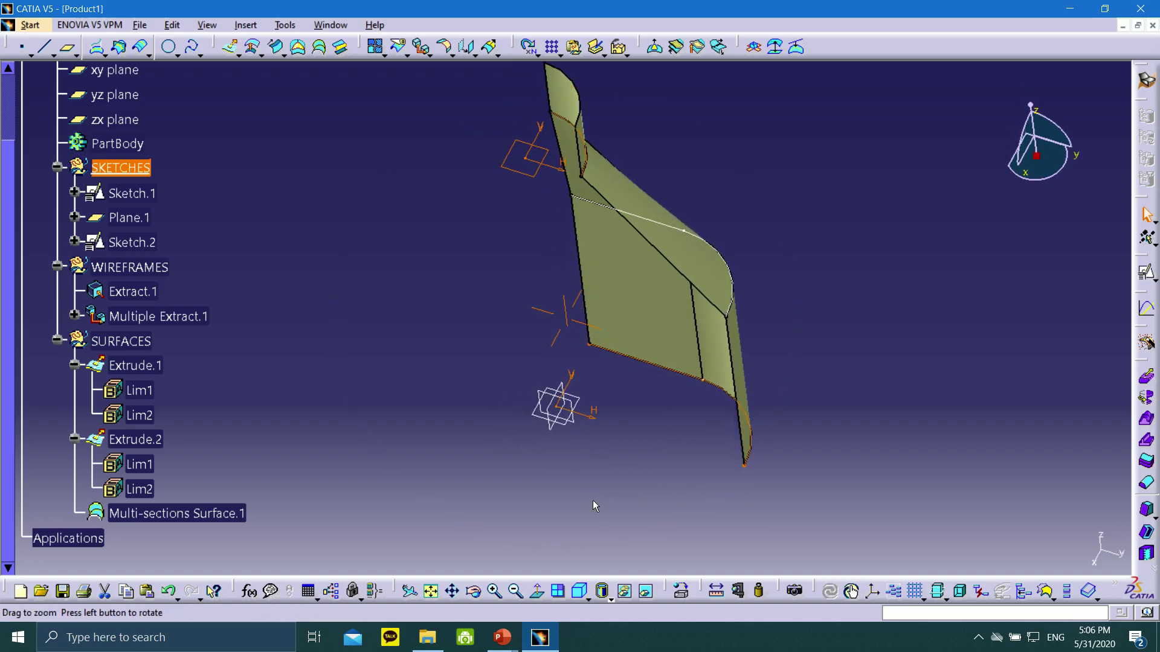
click(572, 430)
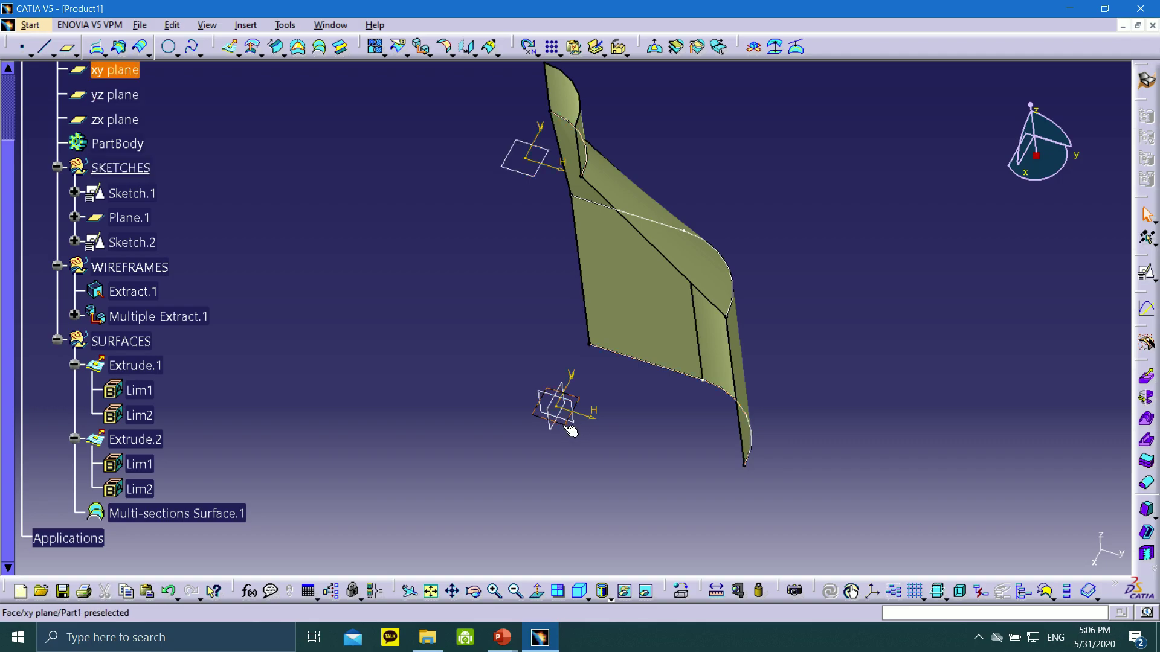
click(1155, 281)
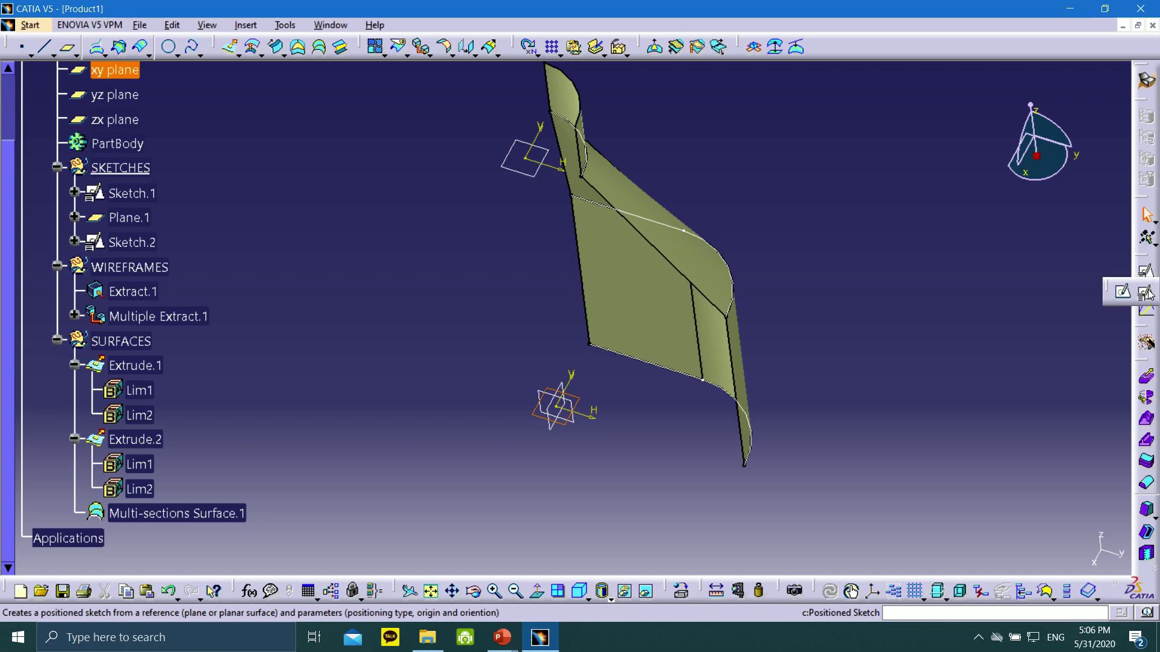
click(1147, 293)
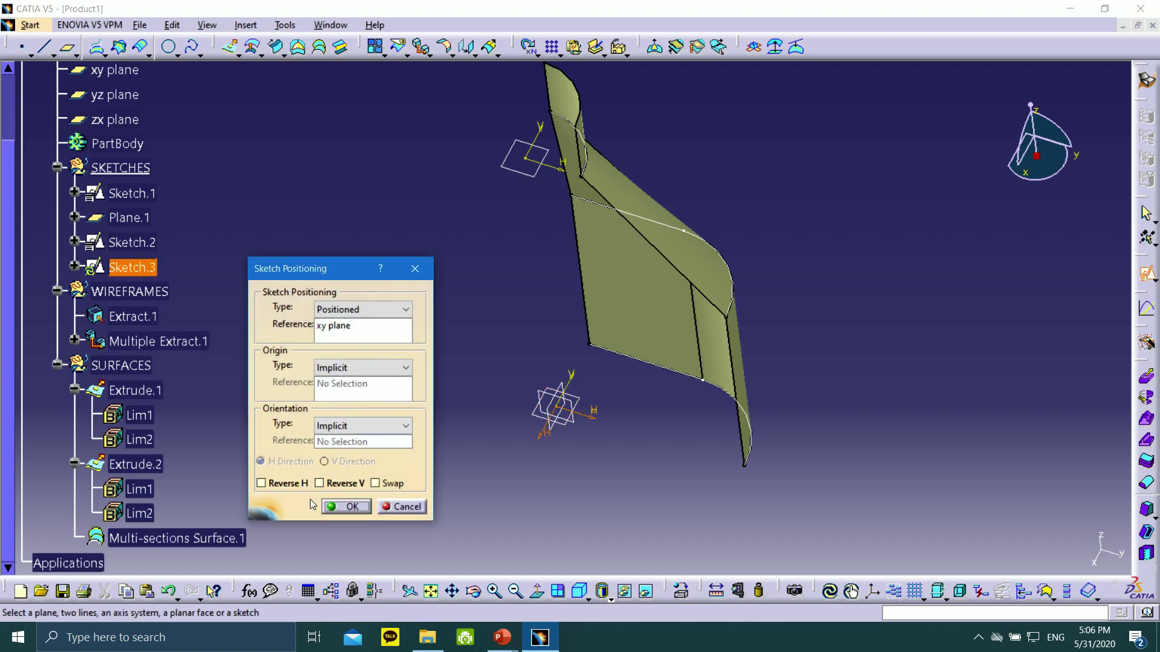
click(344, 483)
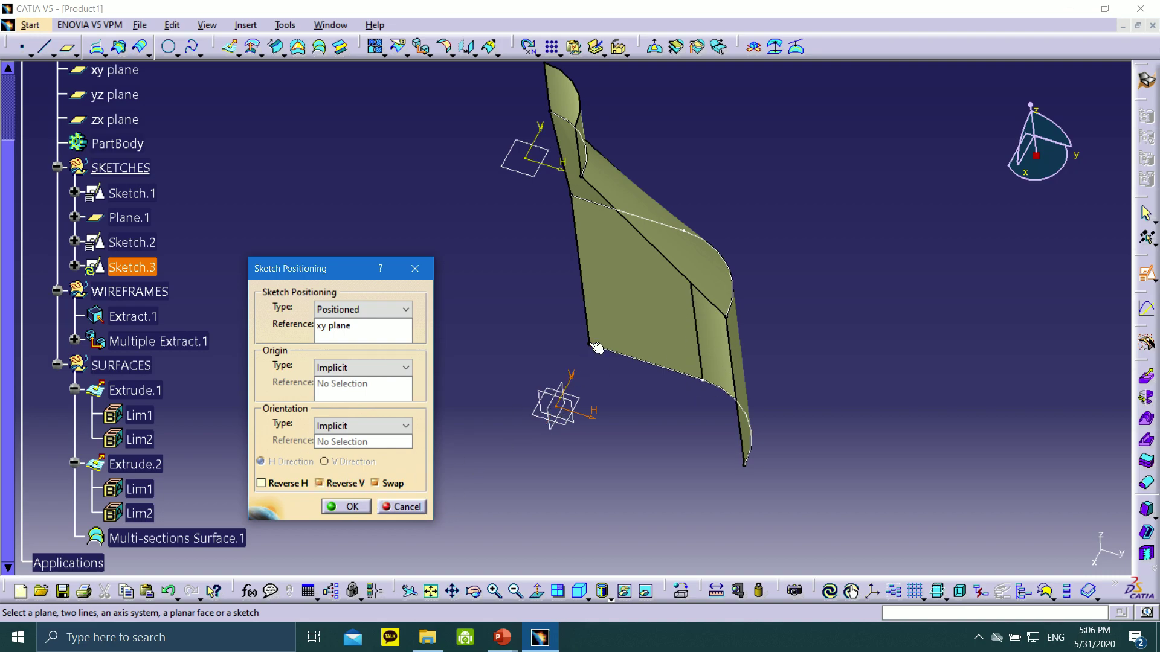
click(352, 507)
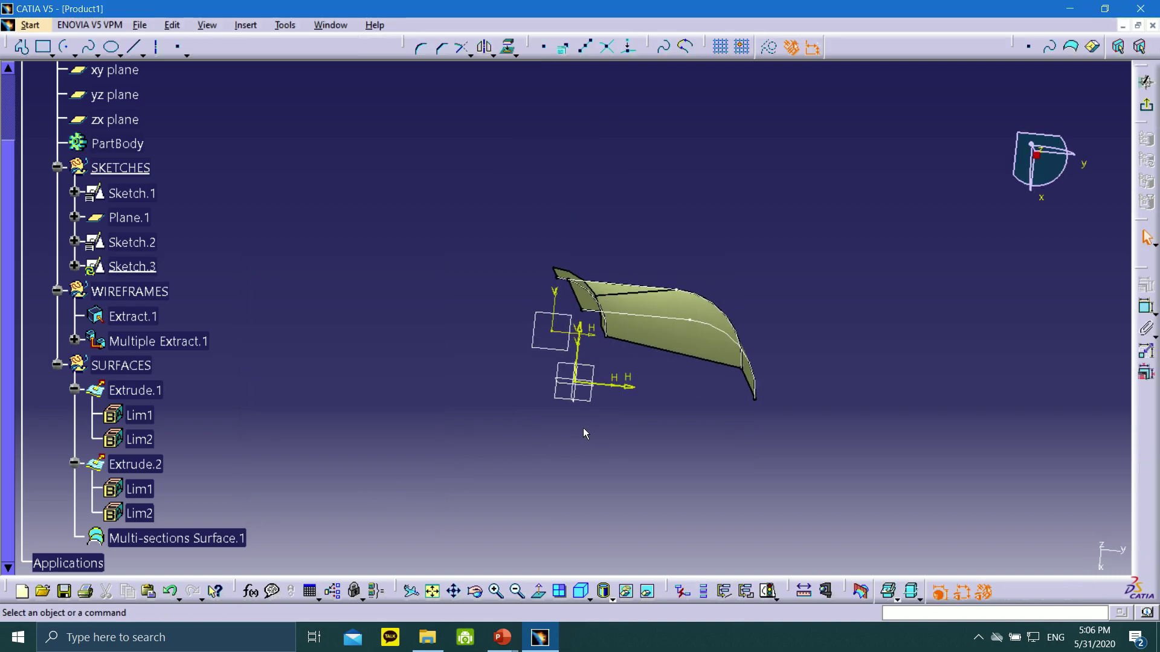
- Draw a nearly vertical line about 29.6 mm long upward from the sketch origin
middle_drag(716, 327, 691, 187)
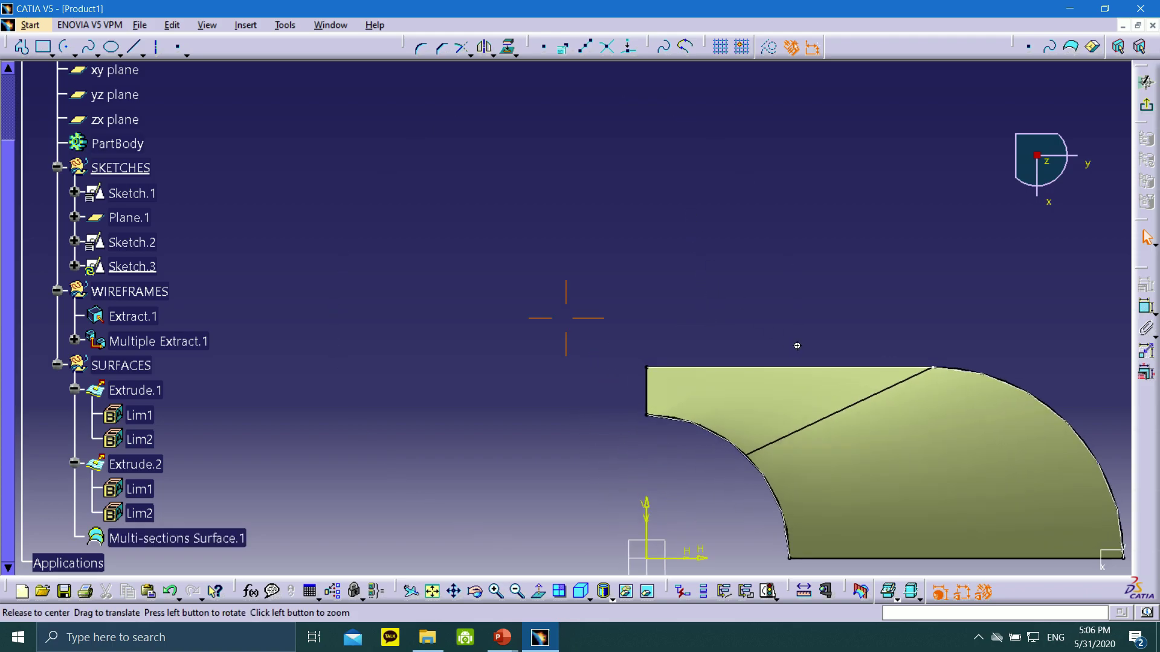
middle_drag(797, 345, 617, 224)
click(133, 47)
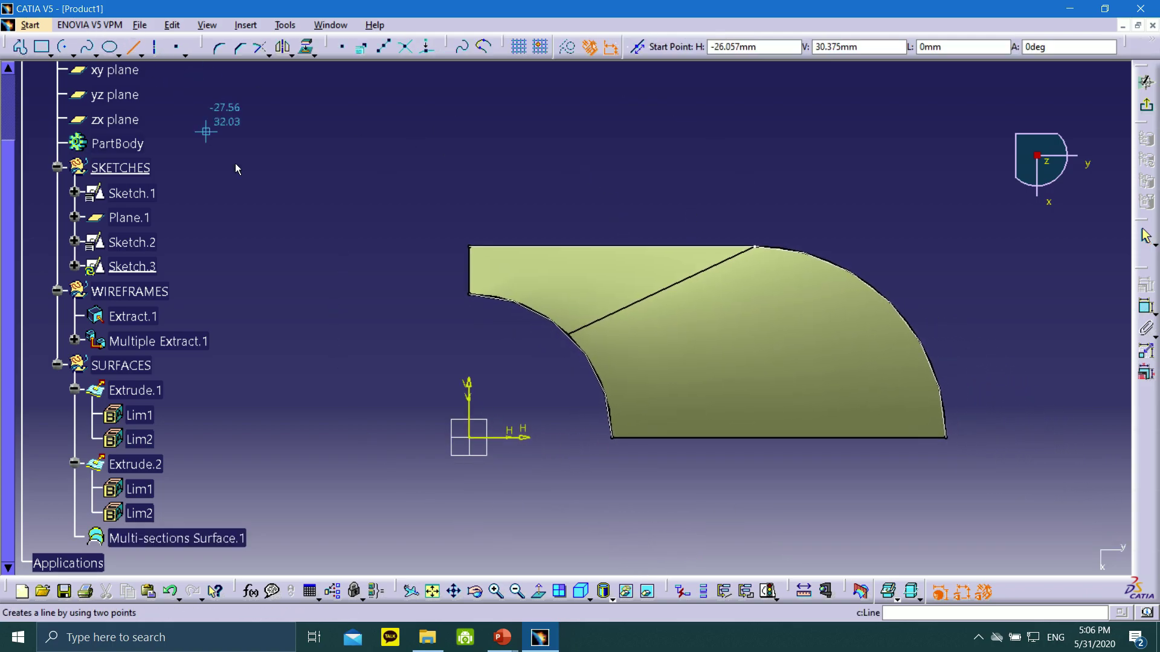
click(469, 438)
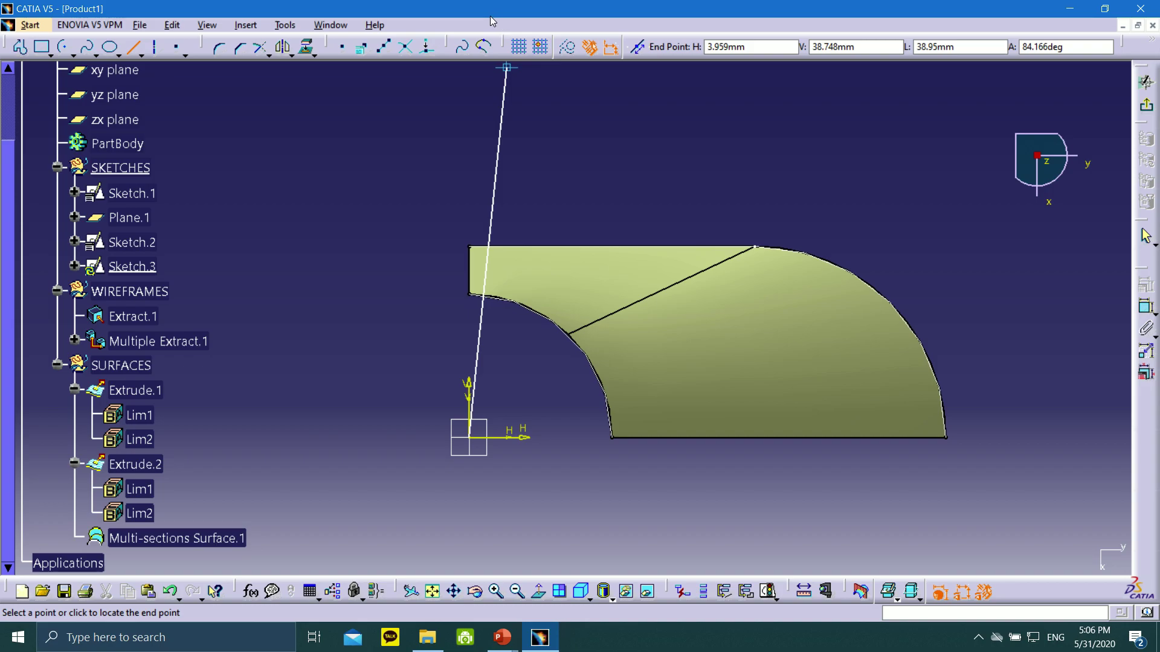
click(472, 156)
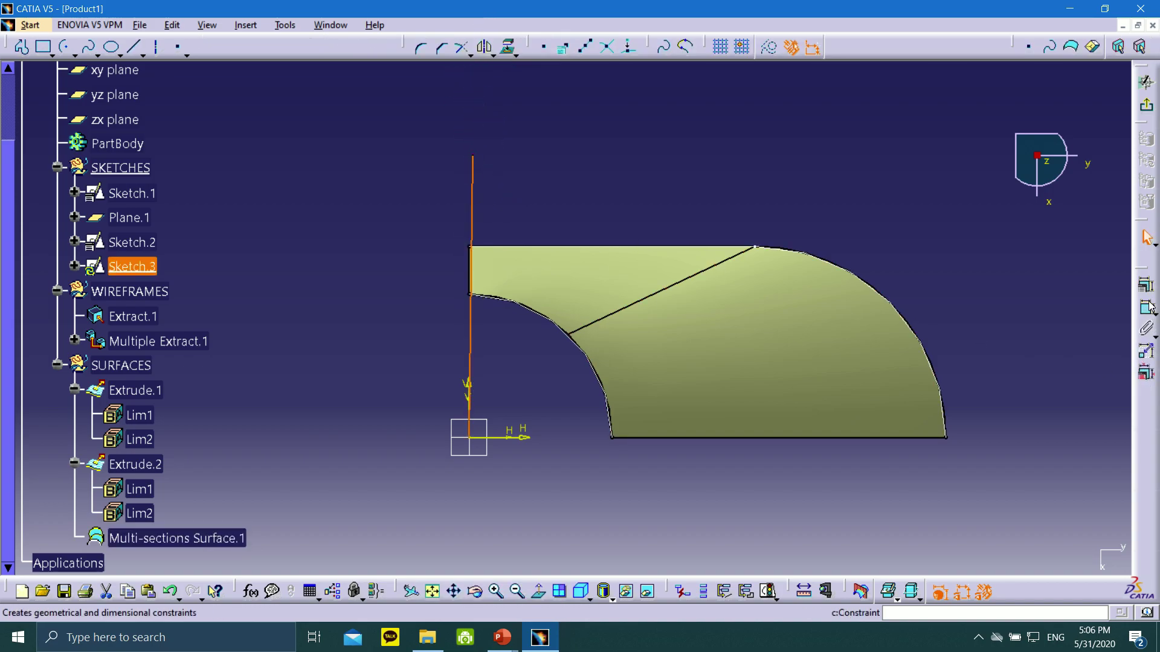
- Apply a Vertical constraint to the line drawn from the origin
click(1145, 283)
click(899, 401)
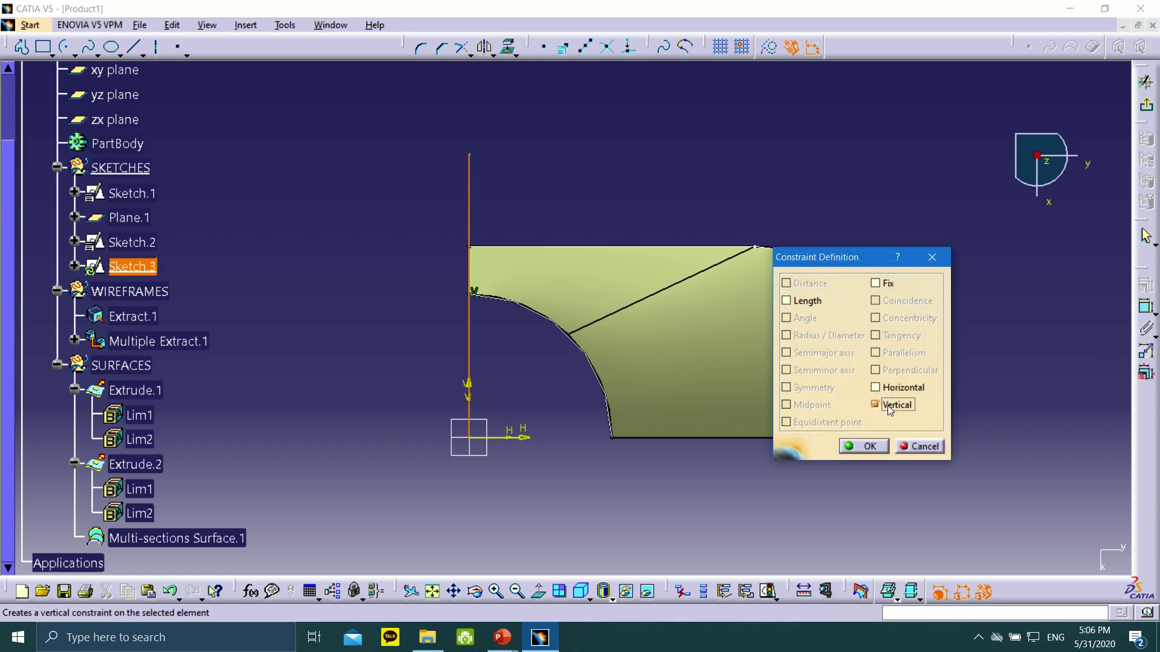
click(864, 447)
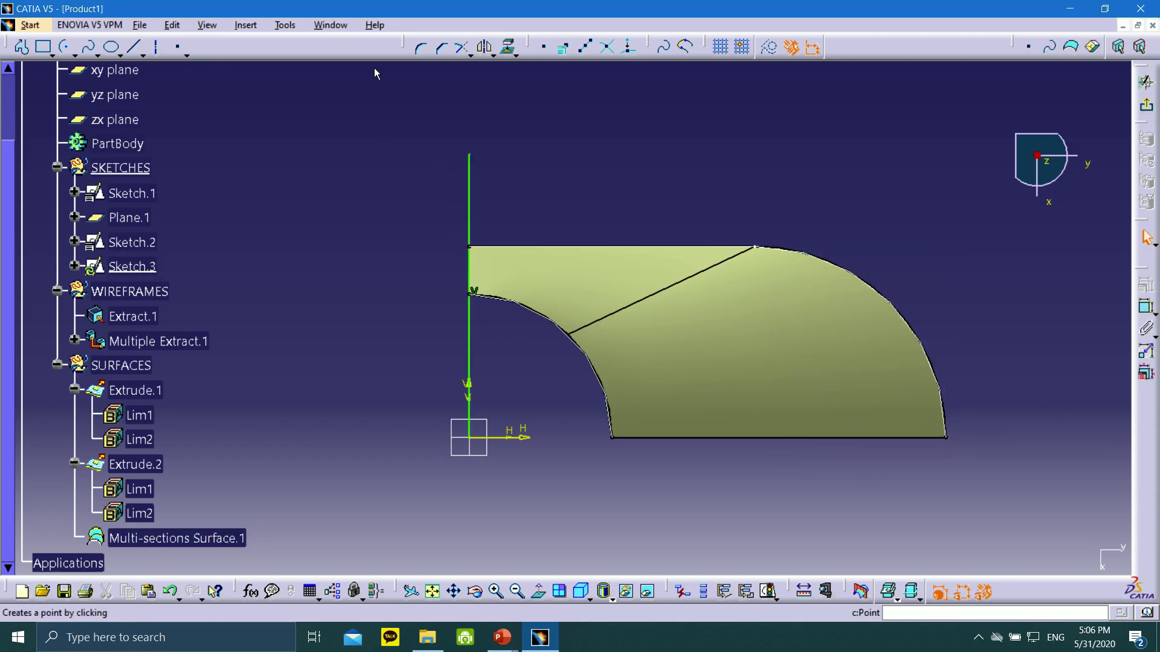
- Dimension the length of the vertical line and set it to 30 mm
click(1146, 307)
click(470, 225)
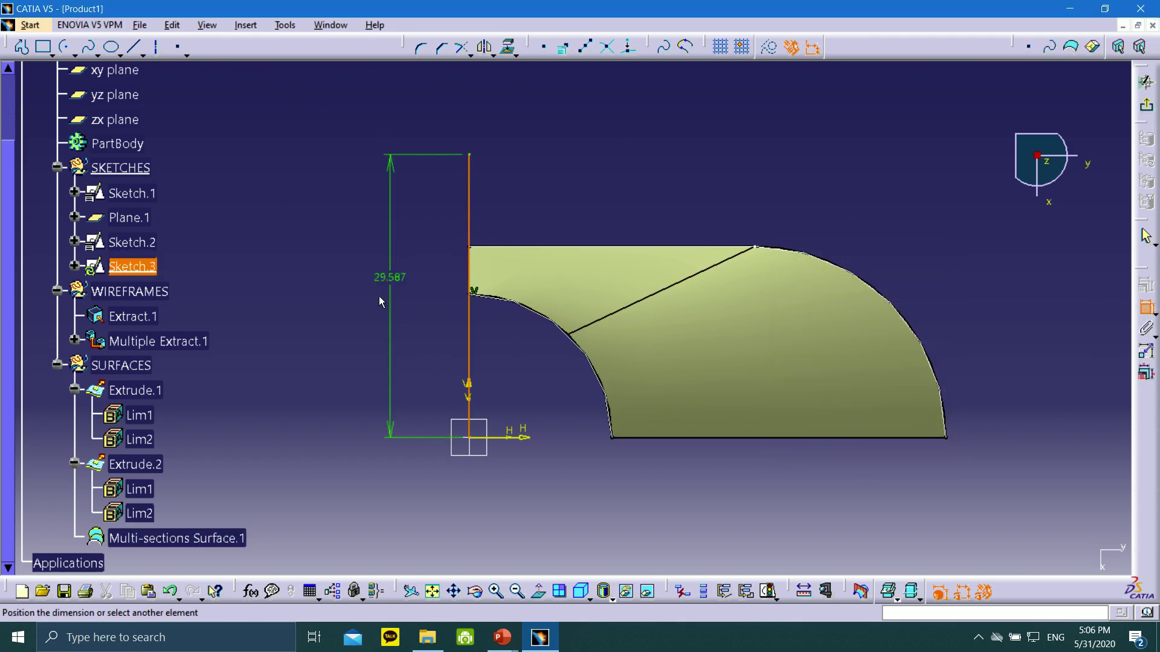
click(402, 291)
double_click(404, 288)
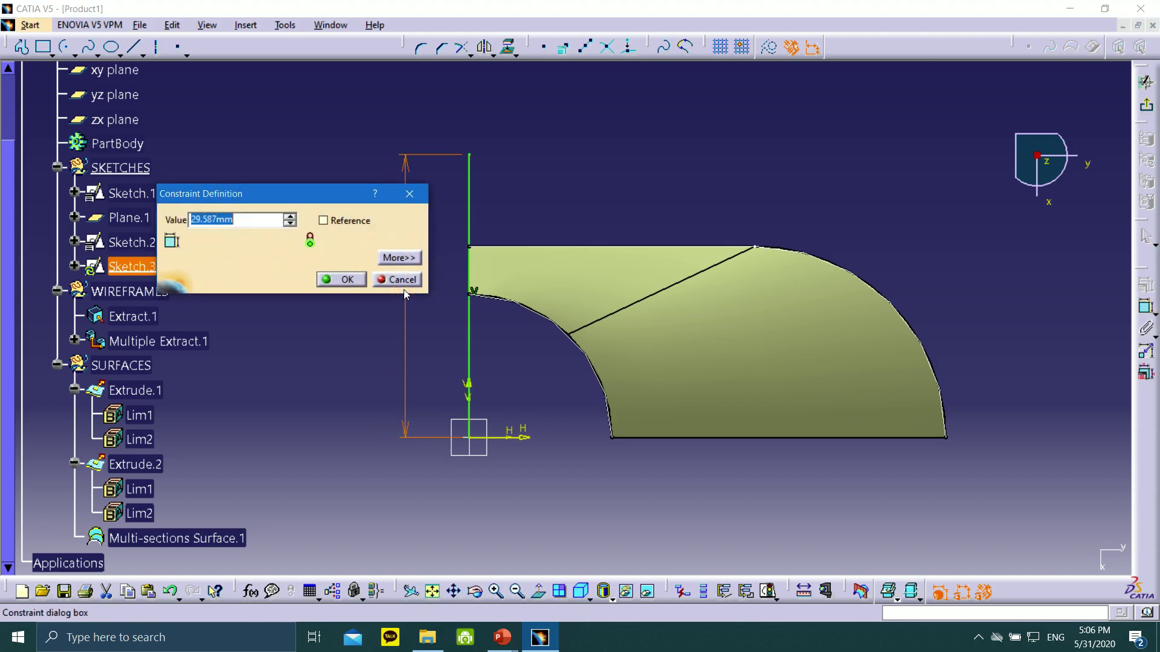
text(30)
click(343, 280)
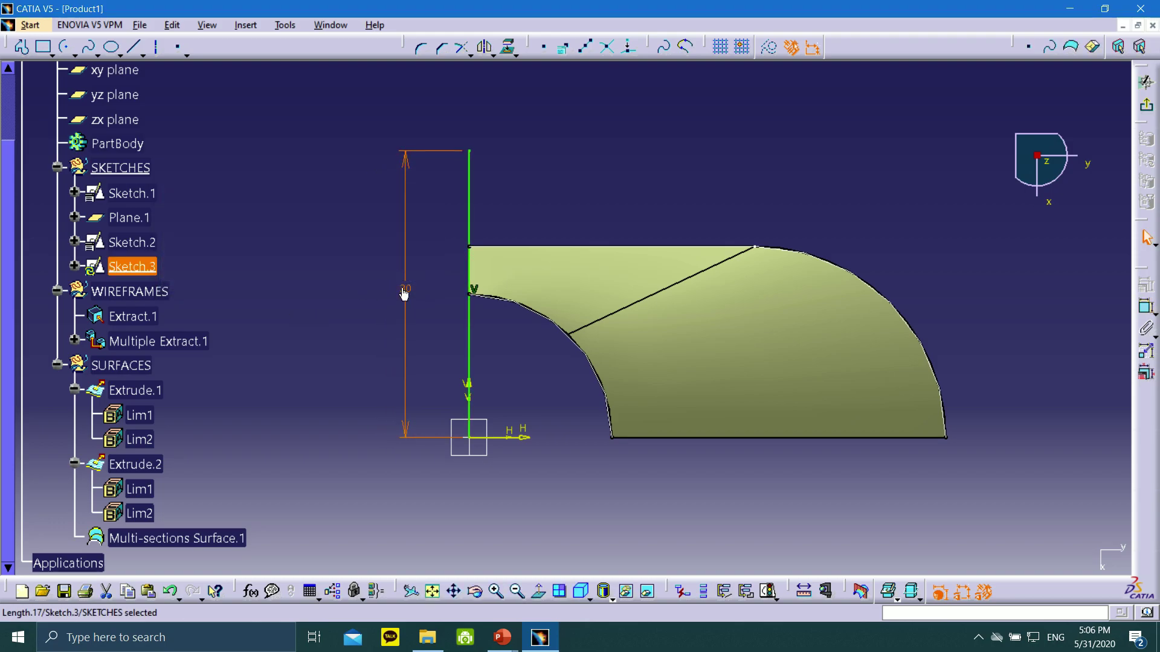
- Try lengths of 25 mm and 20 mm for the vertical line, and set its length back to 30 mm
double_click(410, 294)
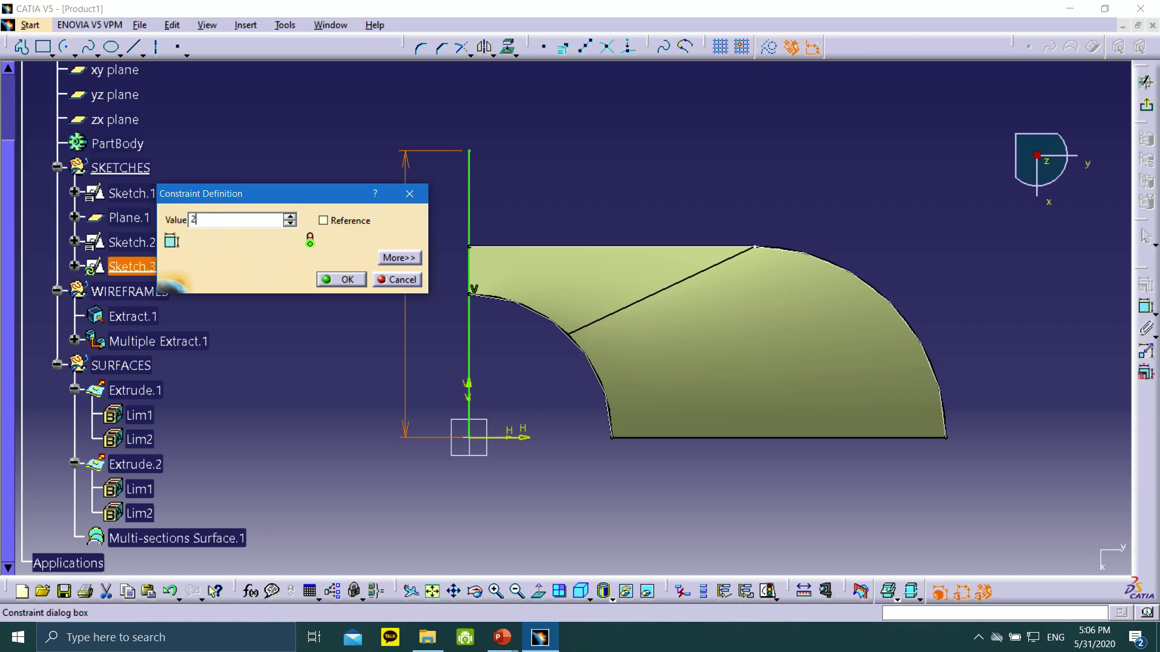
text(25mm)
click(341, 279)
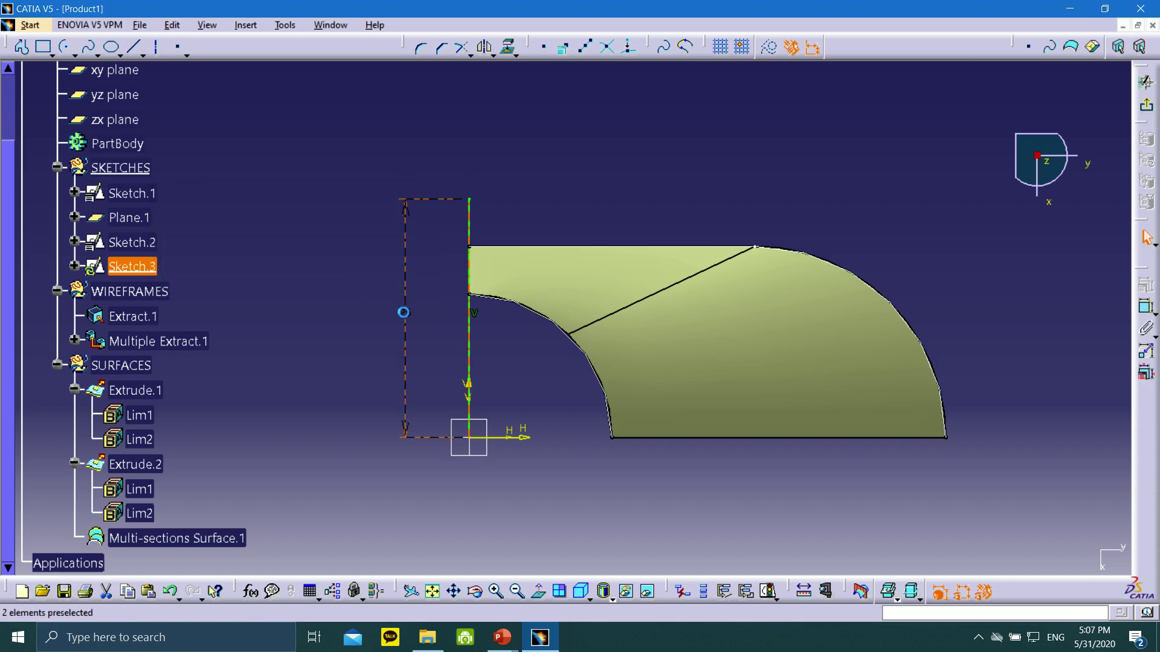
double_click(405, 316)
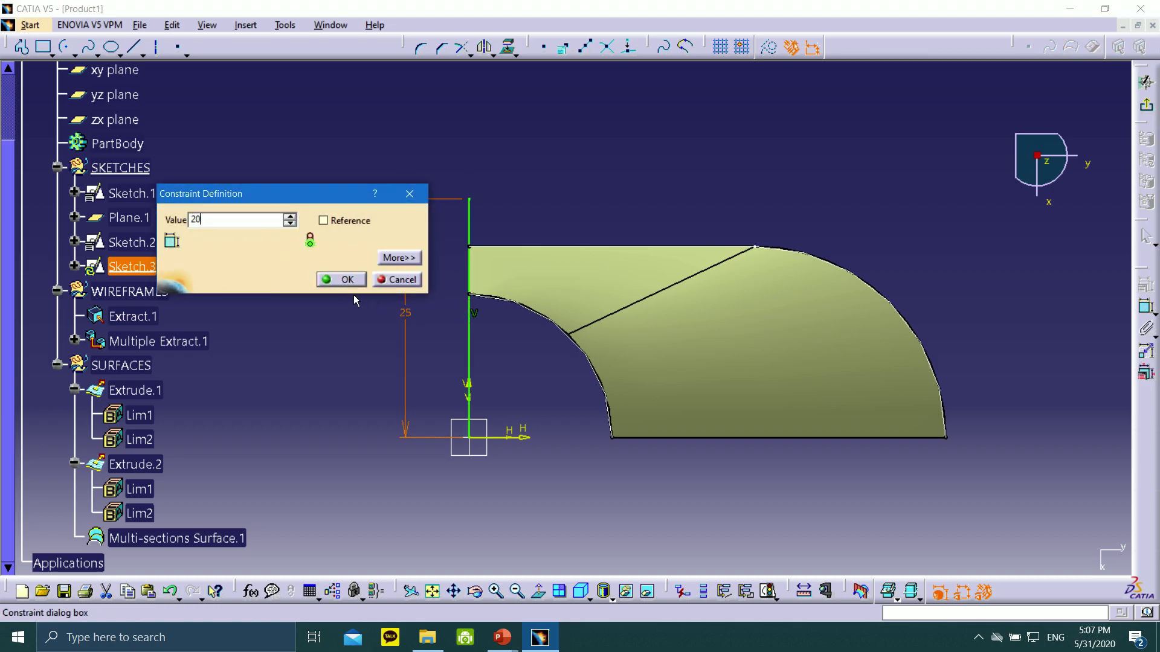
click(341, 279)
double_click(406, 348)
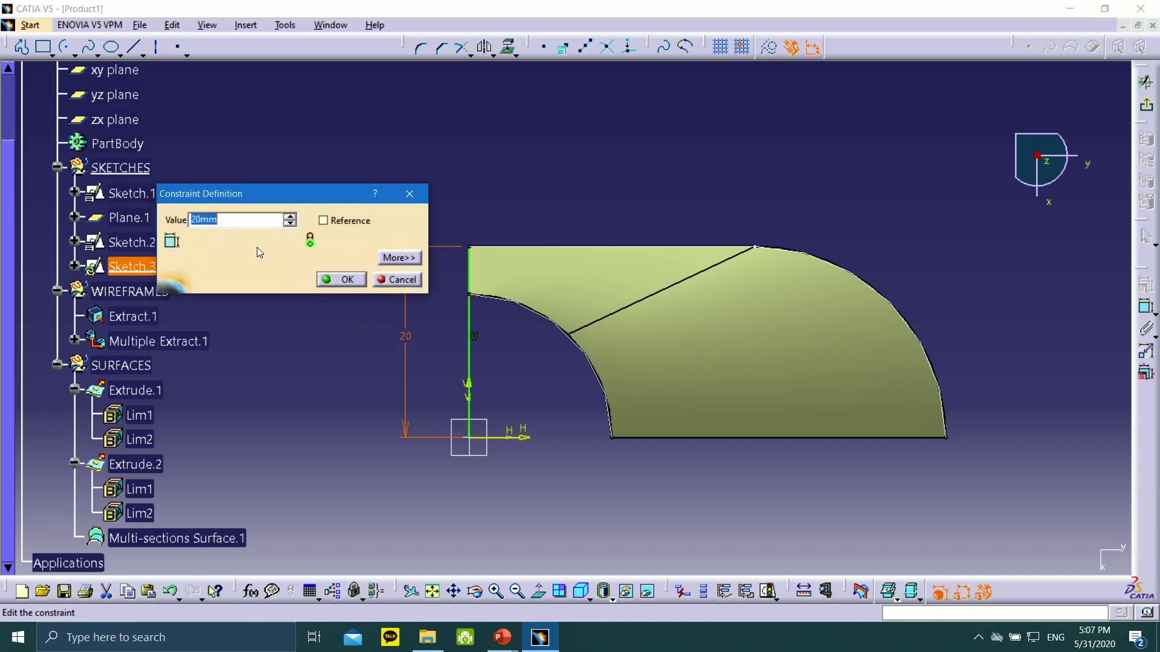
text(2)
click(341, 279)
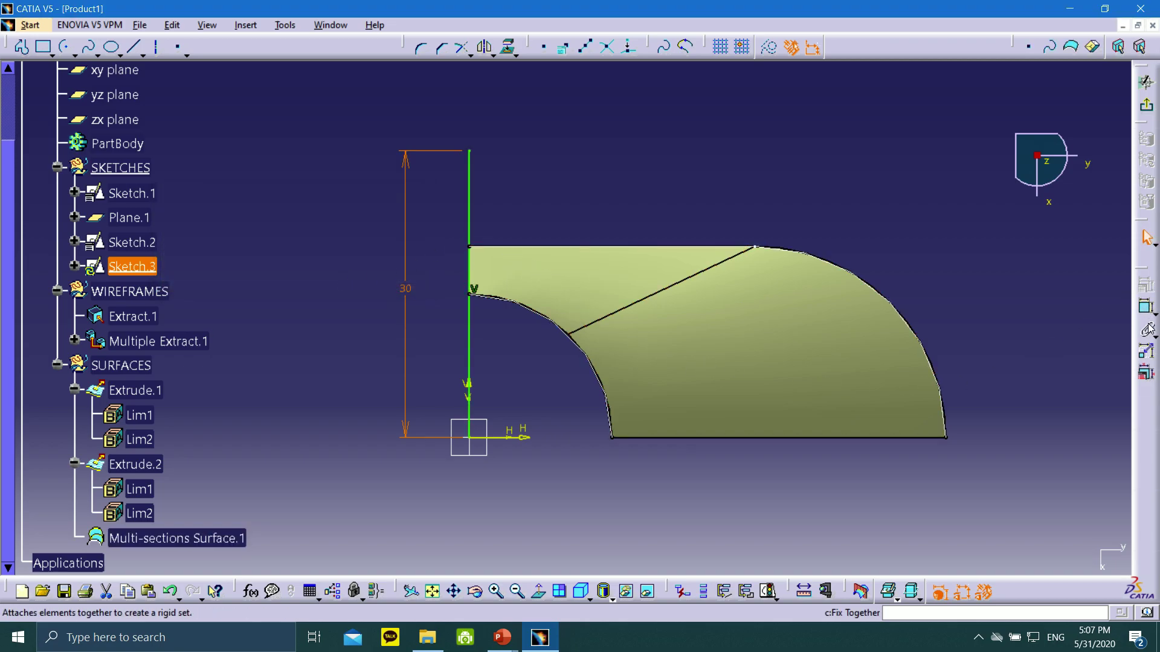
- Exit Sketch.3 and define the SURFACES geometrical set as the in-work object
click(1148, 107)
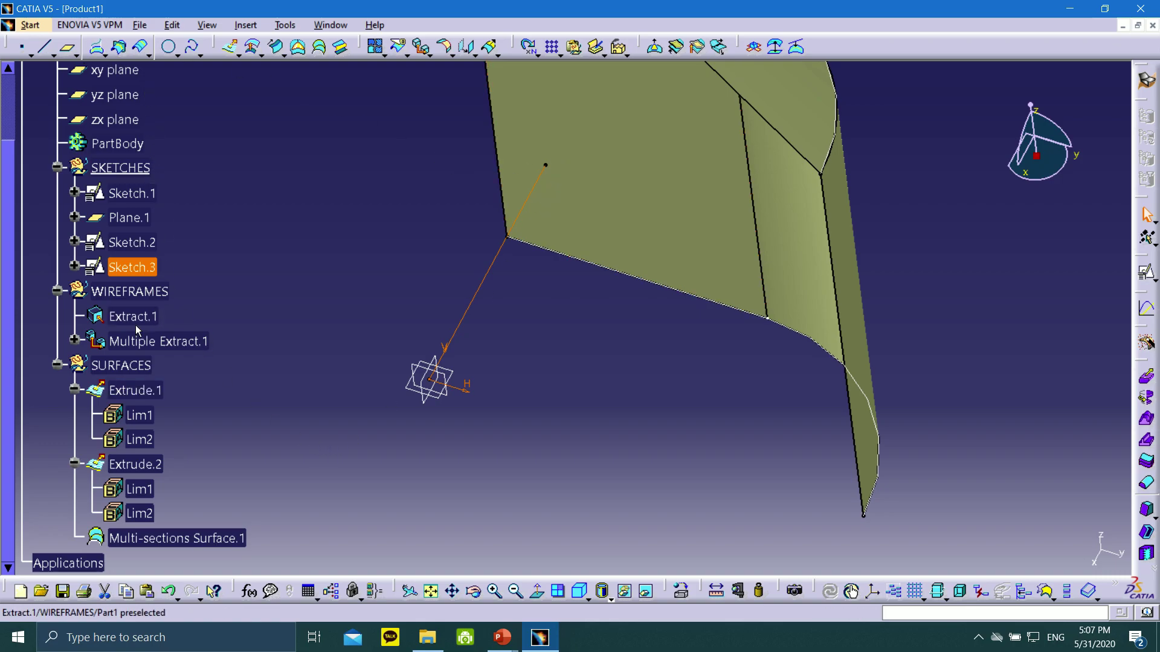
right_click(111, 372)
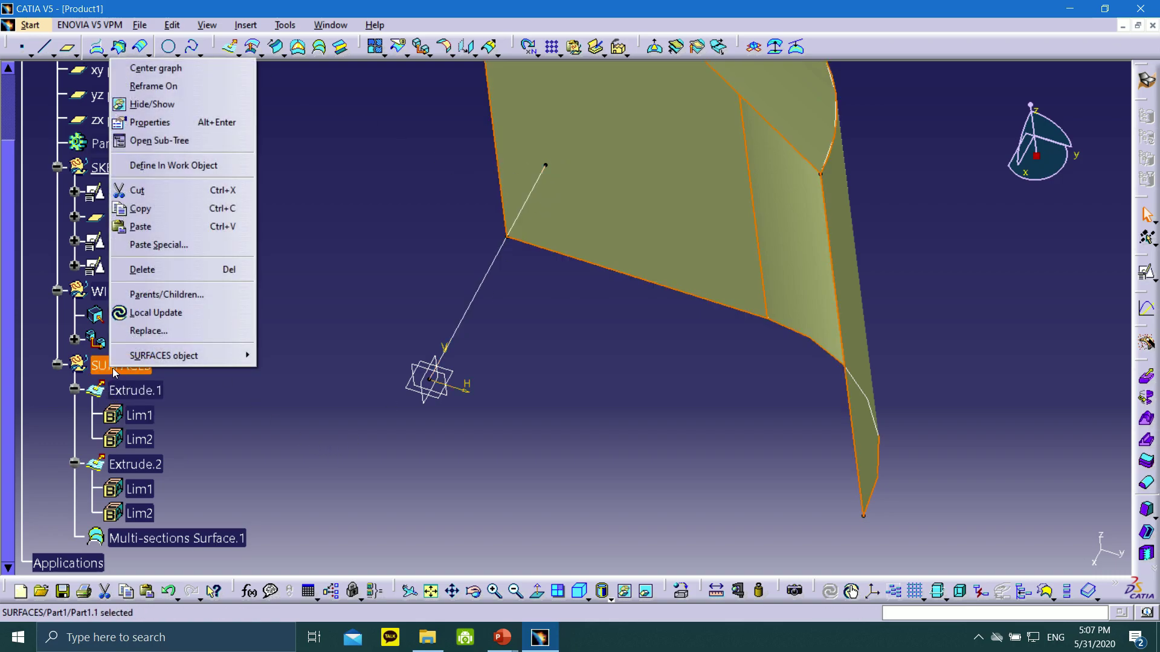
click(162, 171)
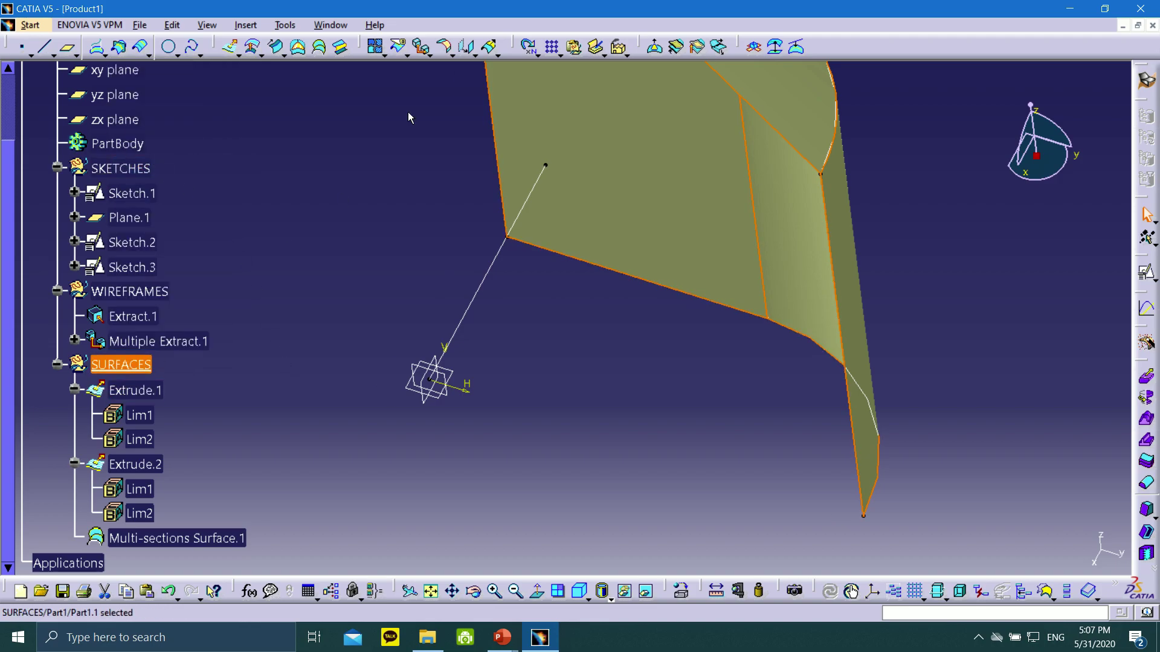
- Start an extruded surface from Sketch.3 and set its direction to the Y Component
click(229, 46)
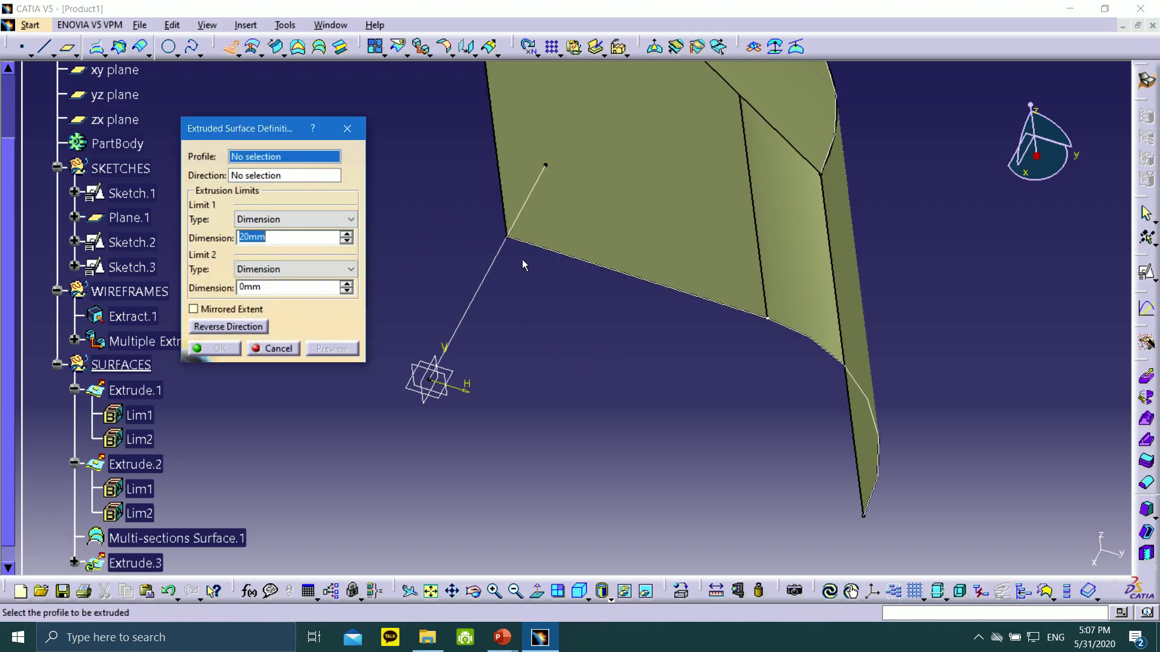
click(501, 249)
middle_drag(497, 346, 721, 340)
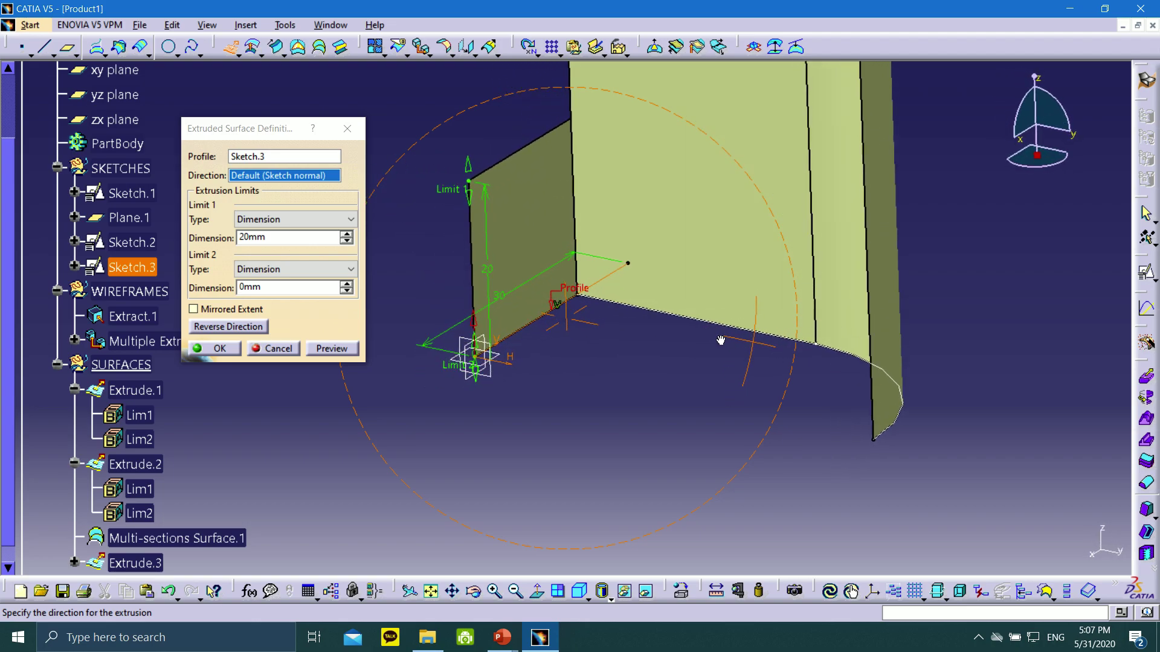
right_click(296, 176)
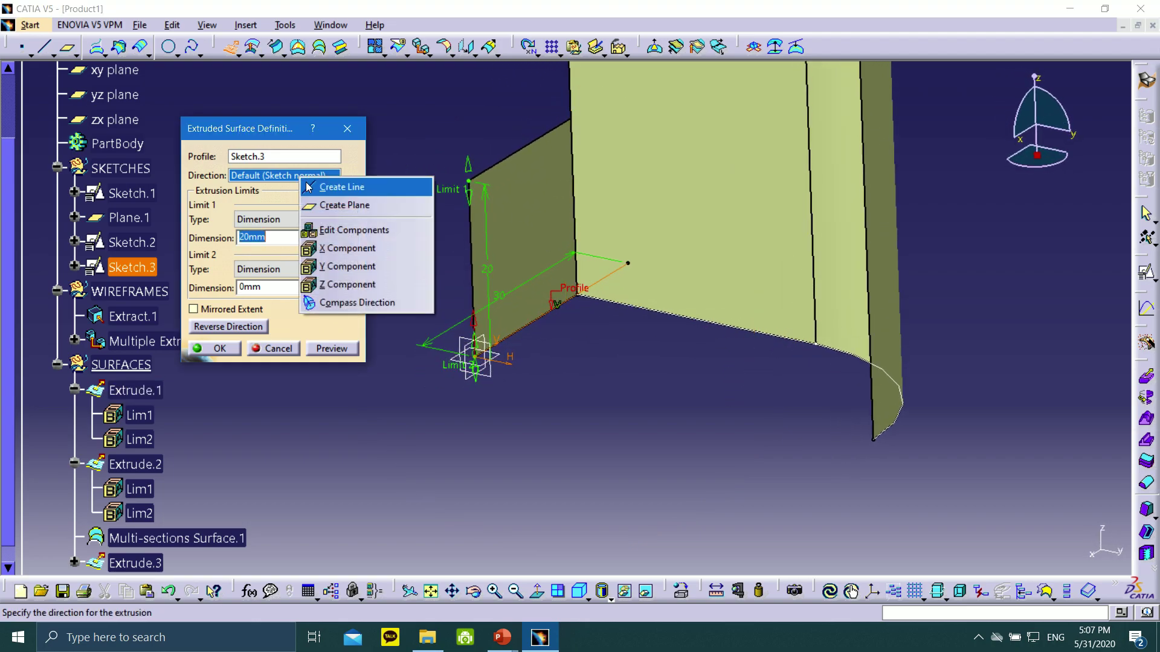
right_click(282, 177)
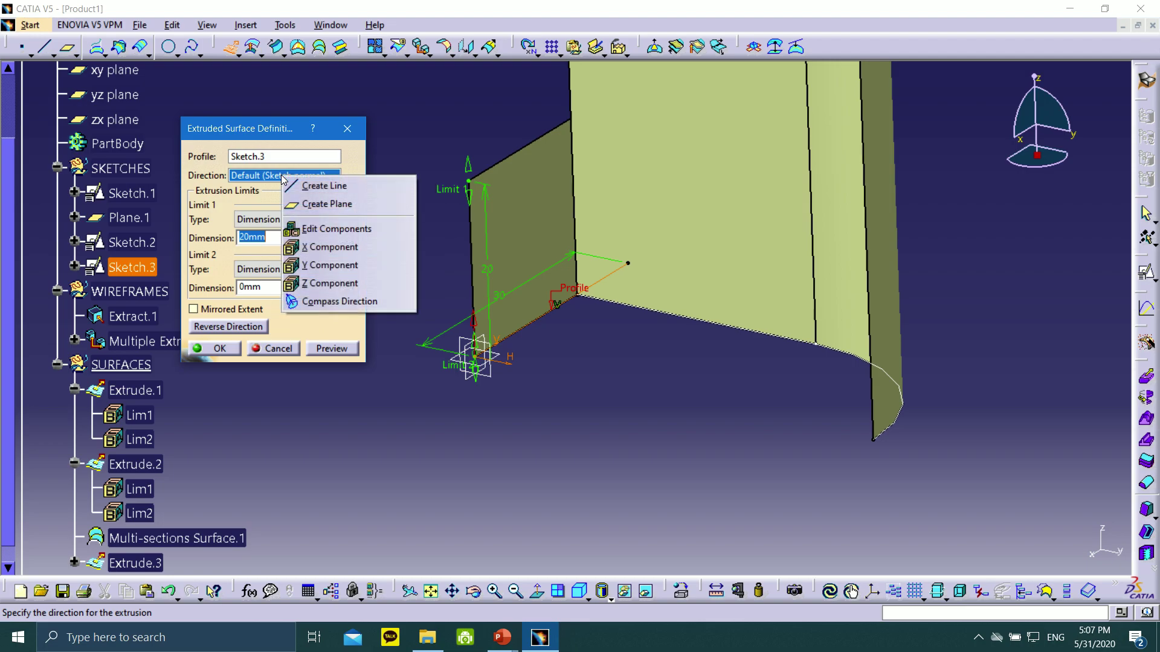
click(328, 265)
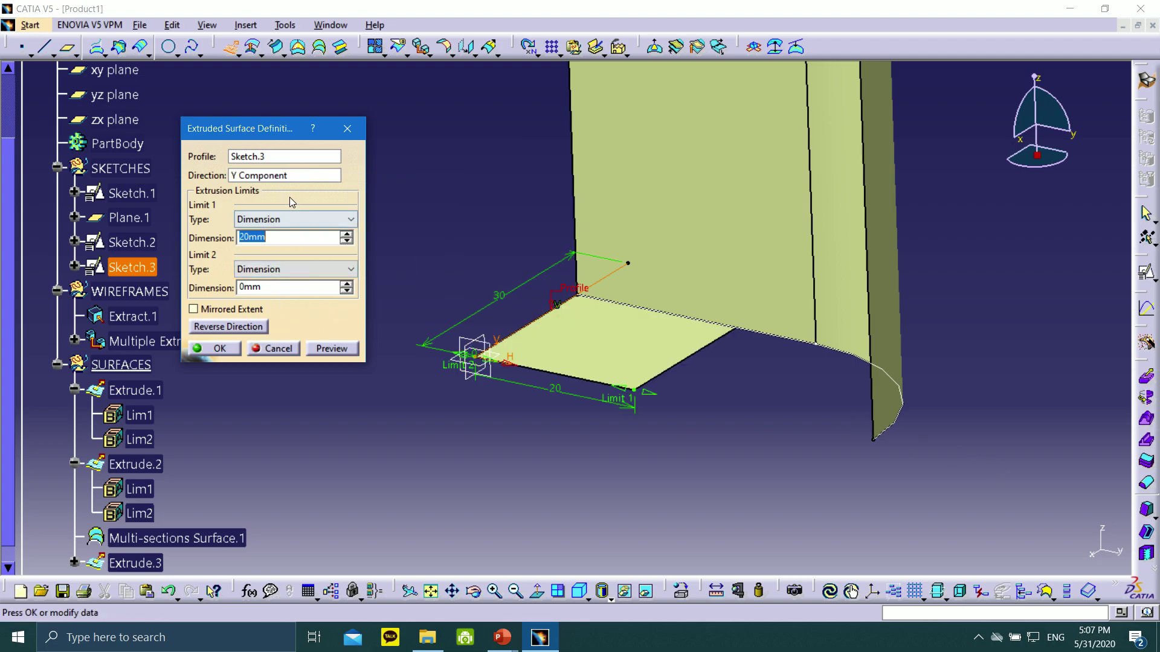
right_click(287, 175)
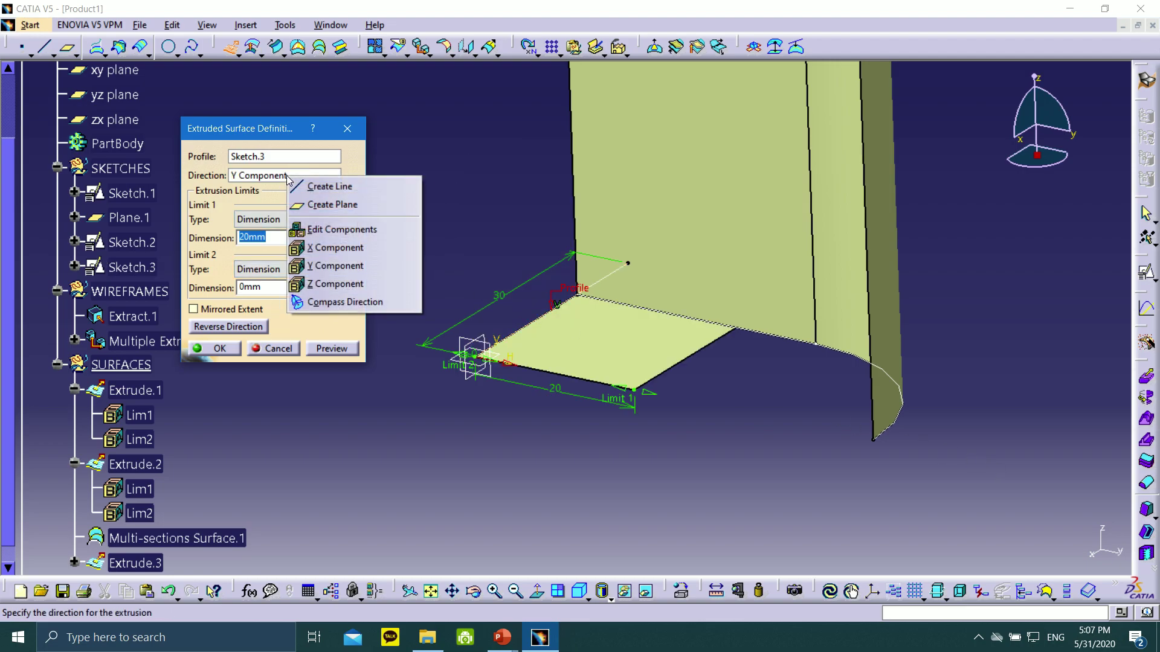
click(330, 265)
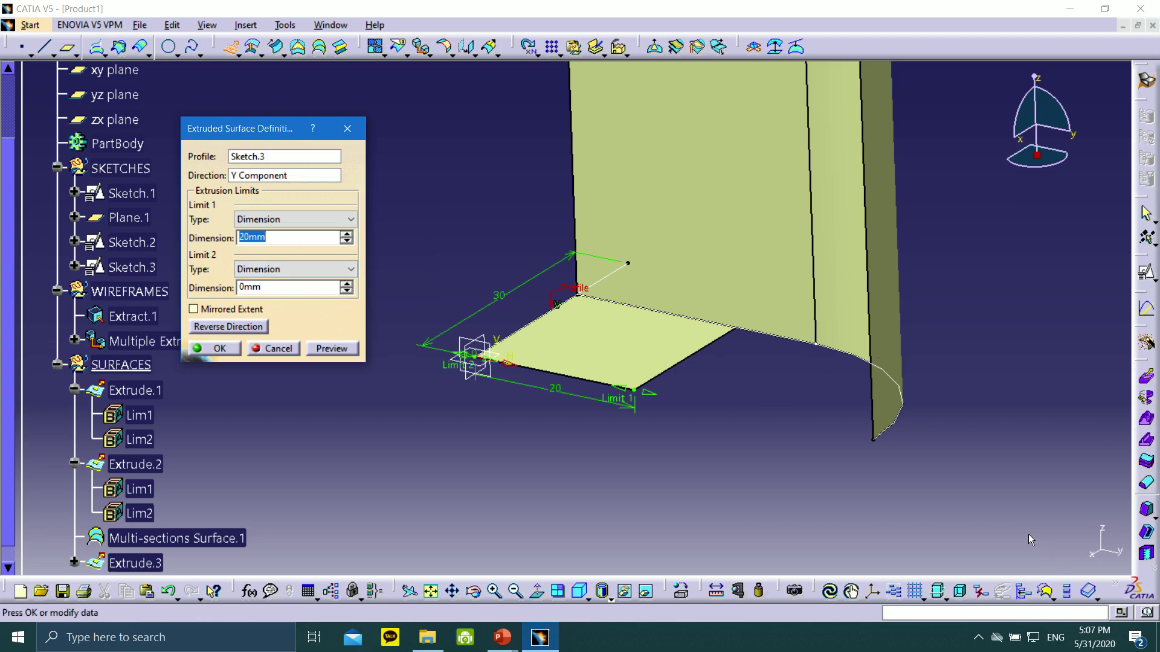
- Set Limit 1 of the extrusion to Up-to element at the lower end vertex of Sketch.1's arc, and create the surface
middle_drag(671, 465, 739, 322)
click(293, 218)
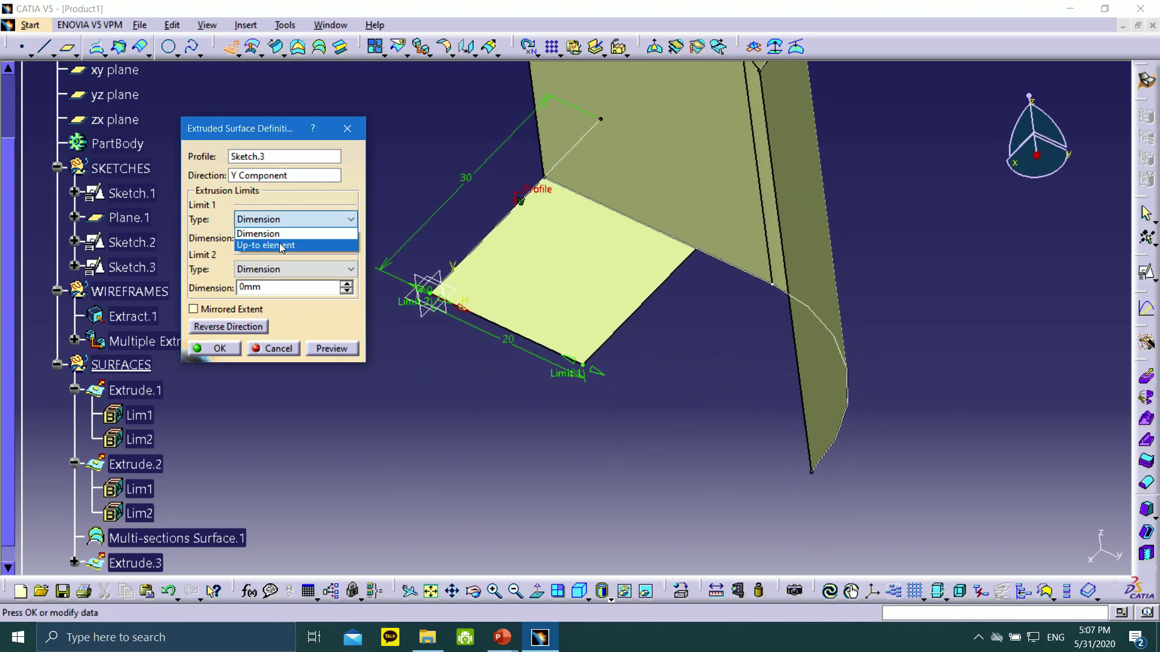
click(280, 245)
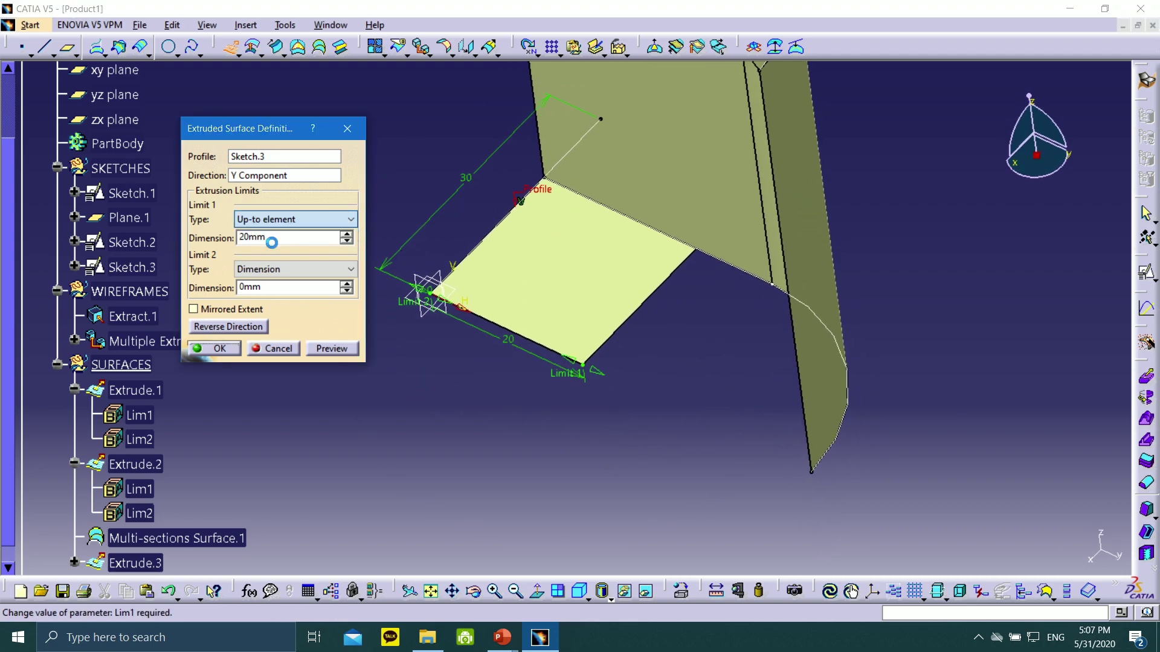
click(811, 473)
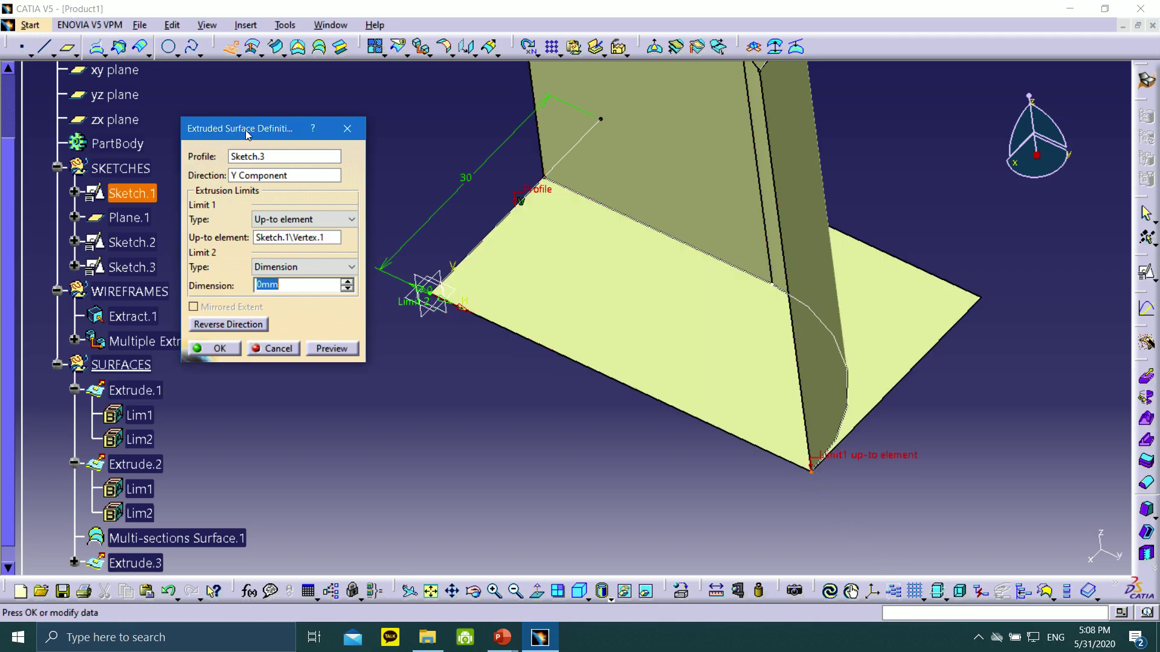
drag(246, 131, 240, 210)
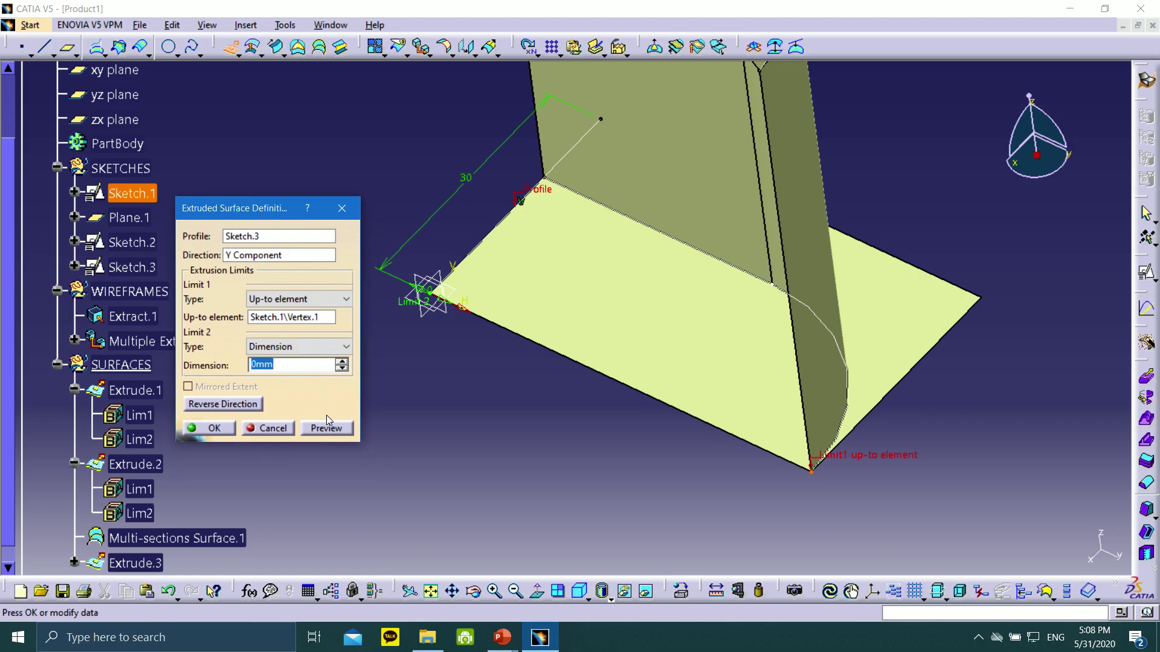
click(215, 428)
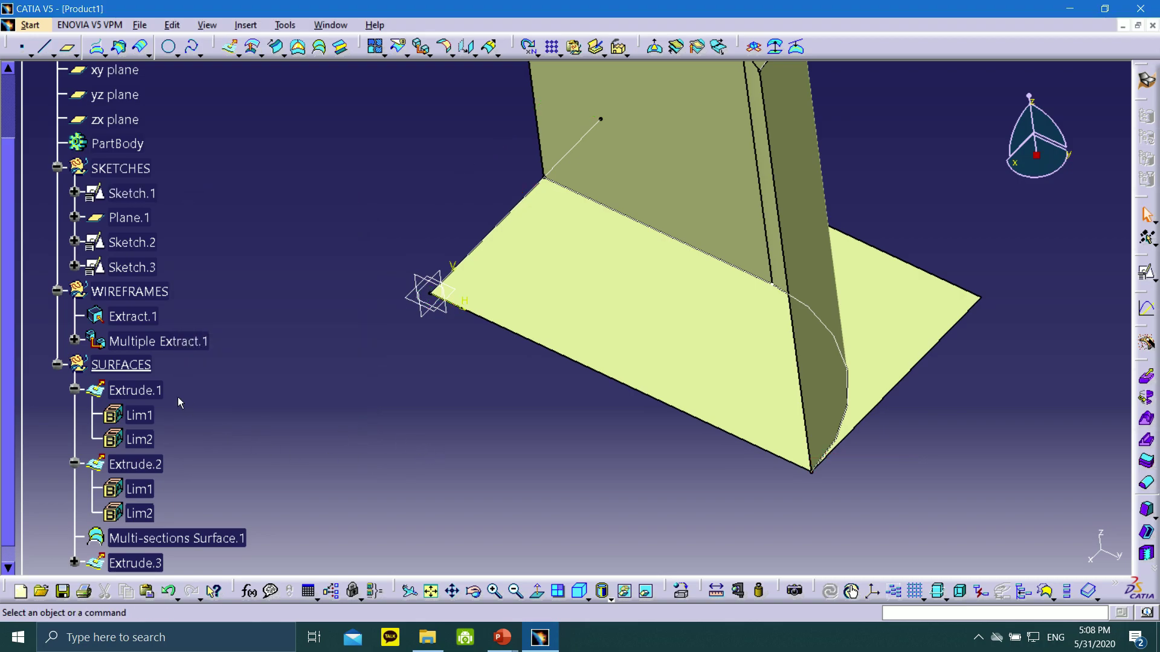
- Examine the new flat surface from below, switch to PowerPoint to read the Extrude.3 and Split.1 slides, and return to CATIA
scroll(116, 375, down, 2)
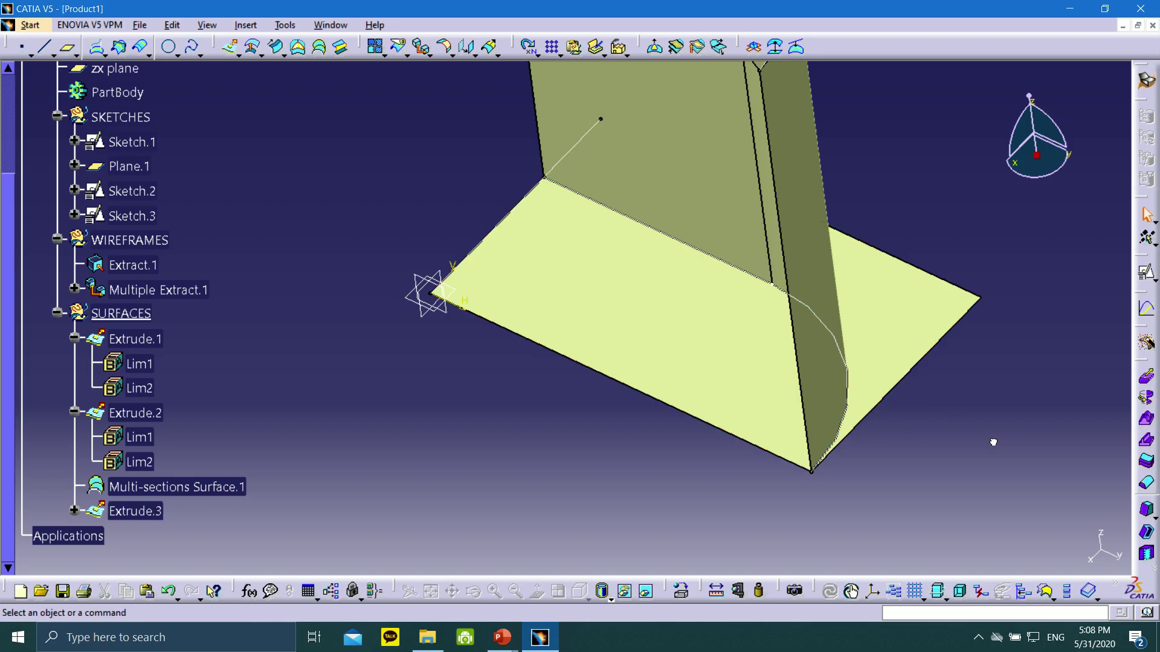
middle_drag(891, 302, 580, 207)
middle_drag(487, 389, 753, 255)
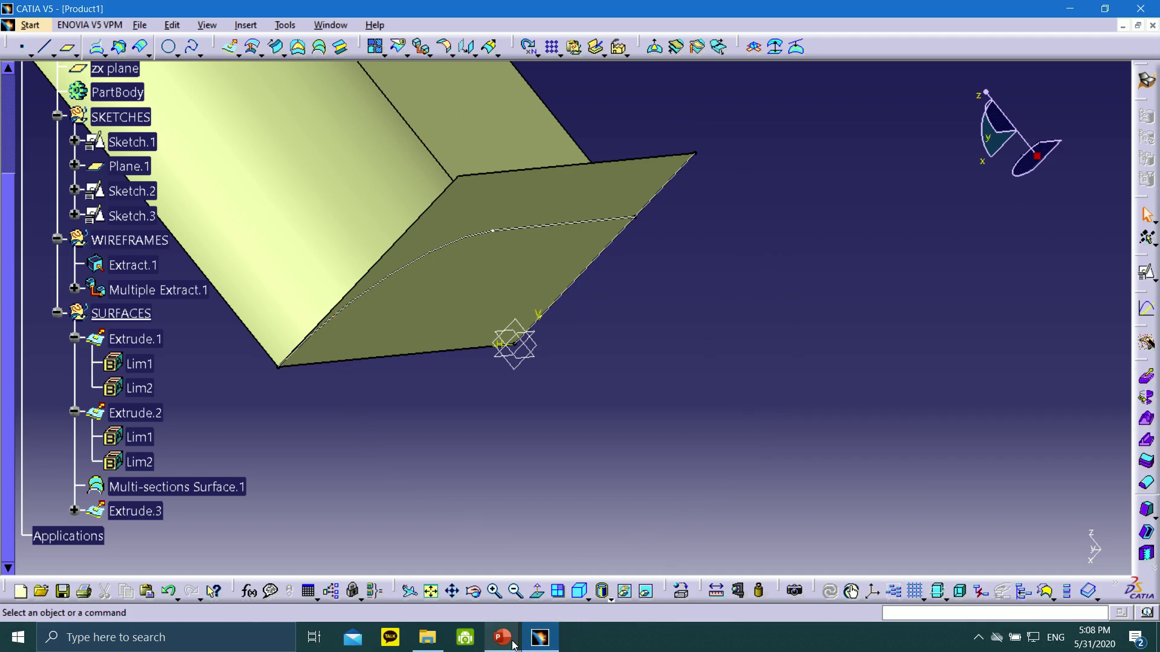
mouse_move(511, 644)
click(569, 590)
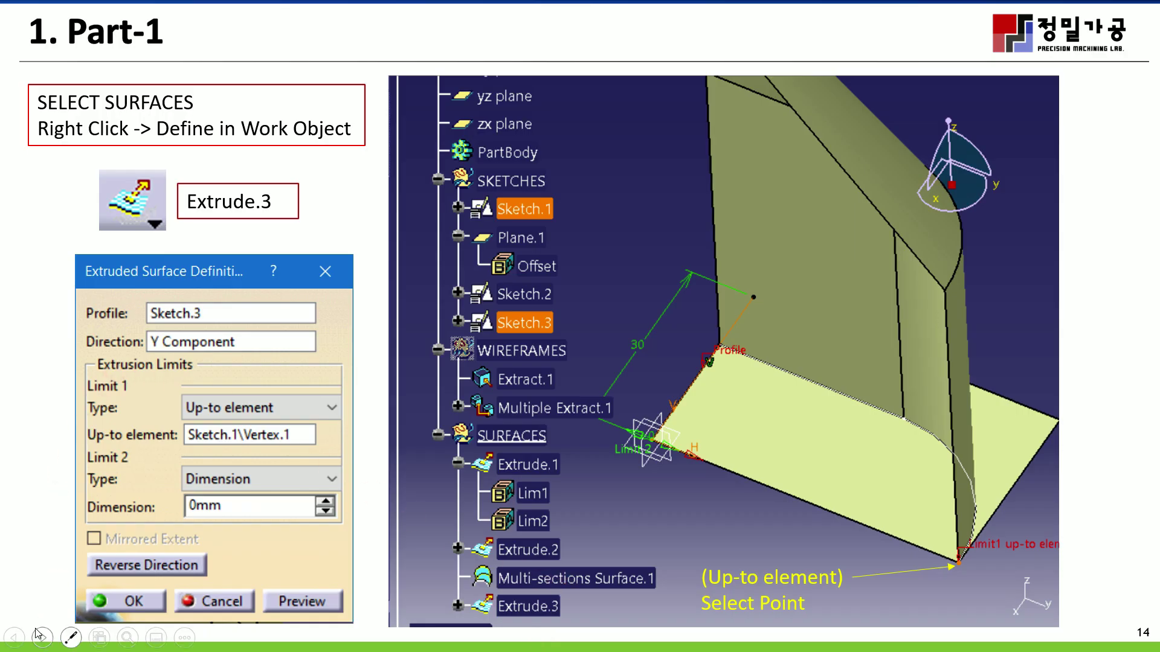
click(42, 639)
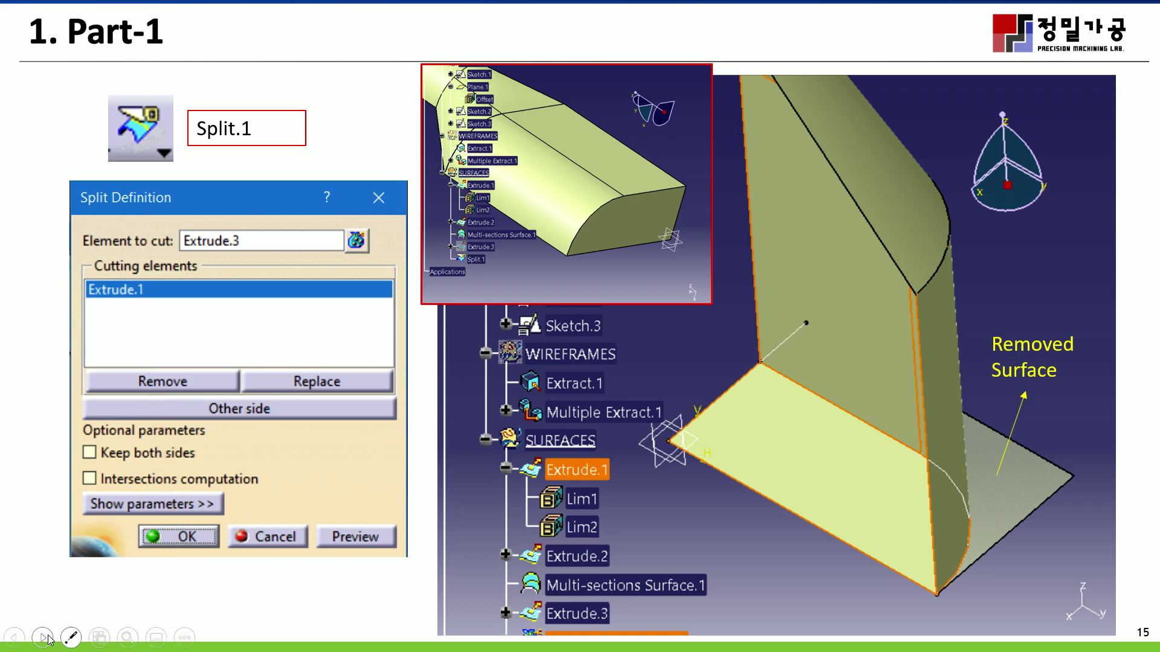
key(super)
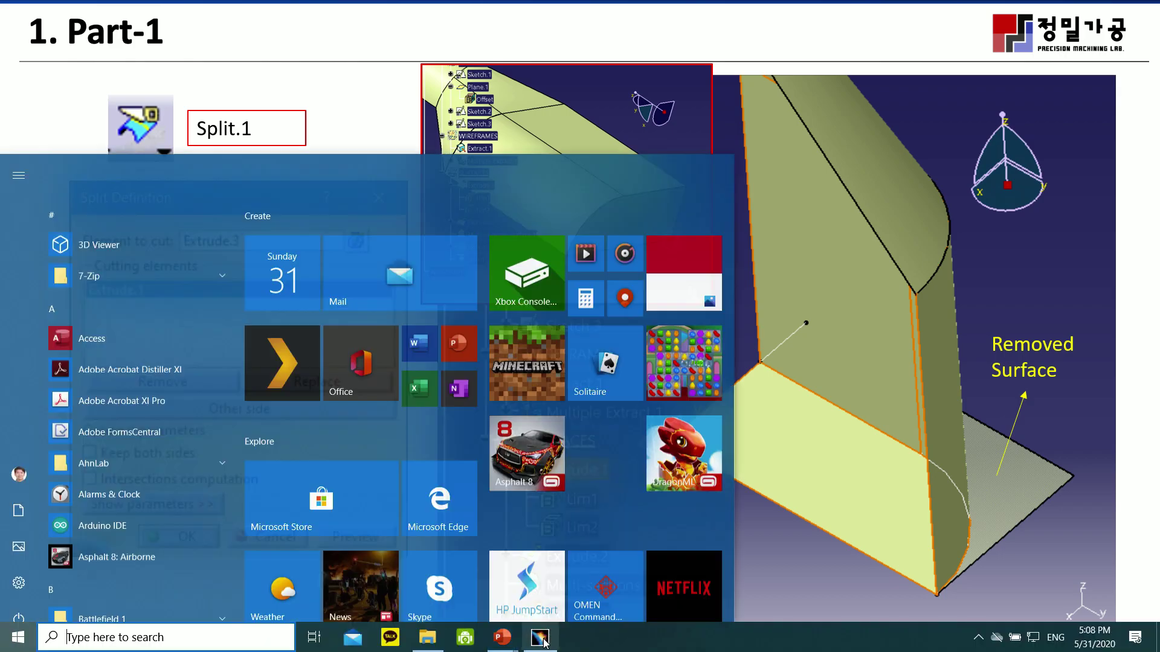
click(540, 638)
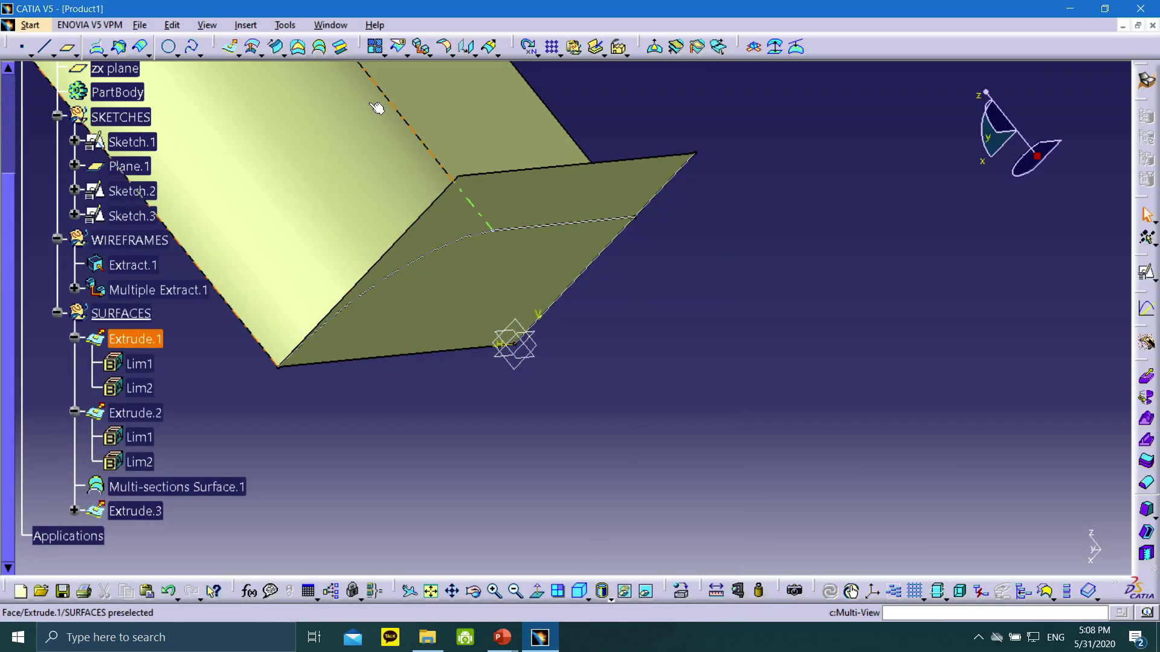
- Start a Split with Extrude.3 as the element to cut and Extrude.1 as the cutting element
click(399, 47)
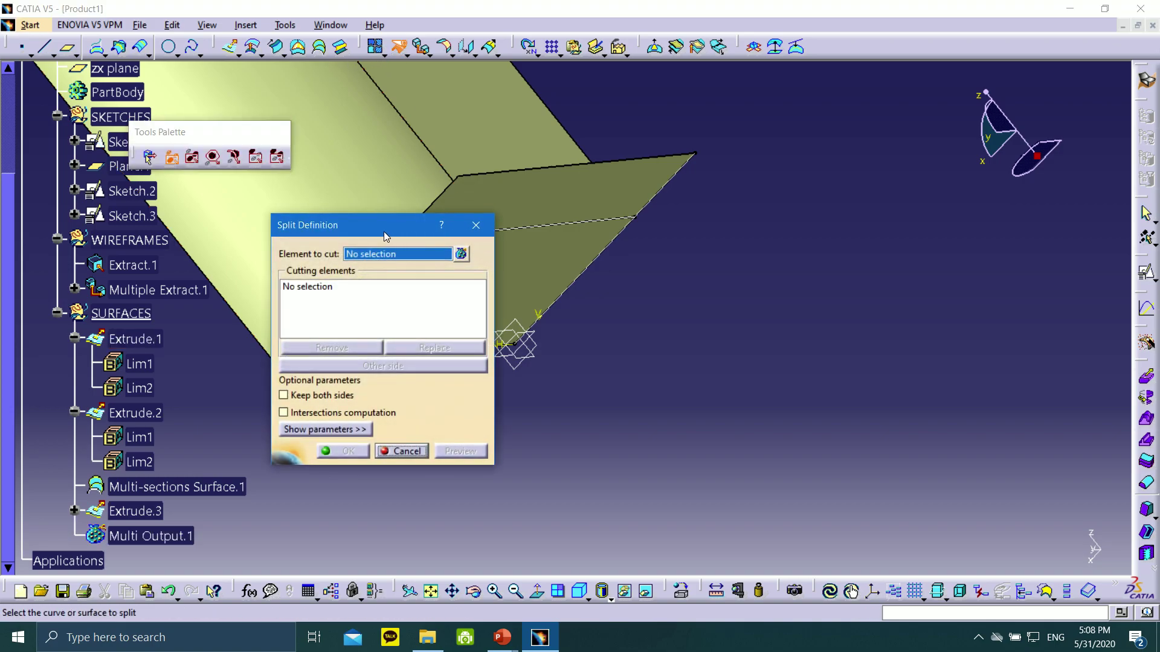
drag(383, 230, 277, 239)
middle_drag(462, 205, 694, 271)
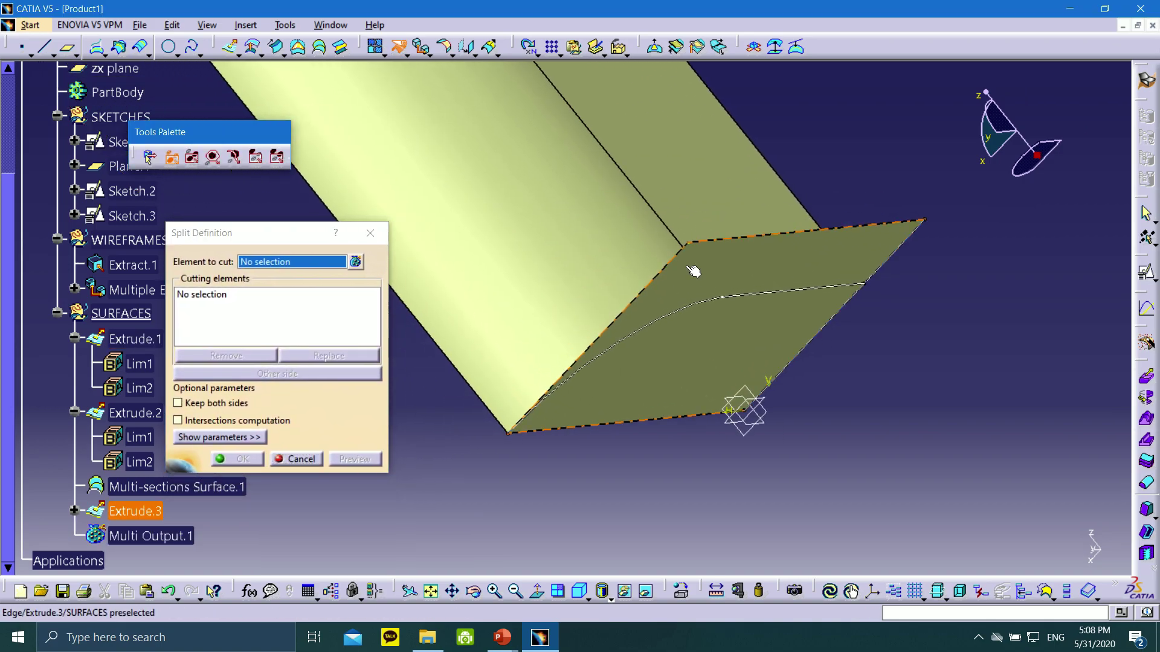
click(883, 251)
middle_drag(605, 260, 497, 397)
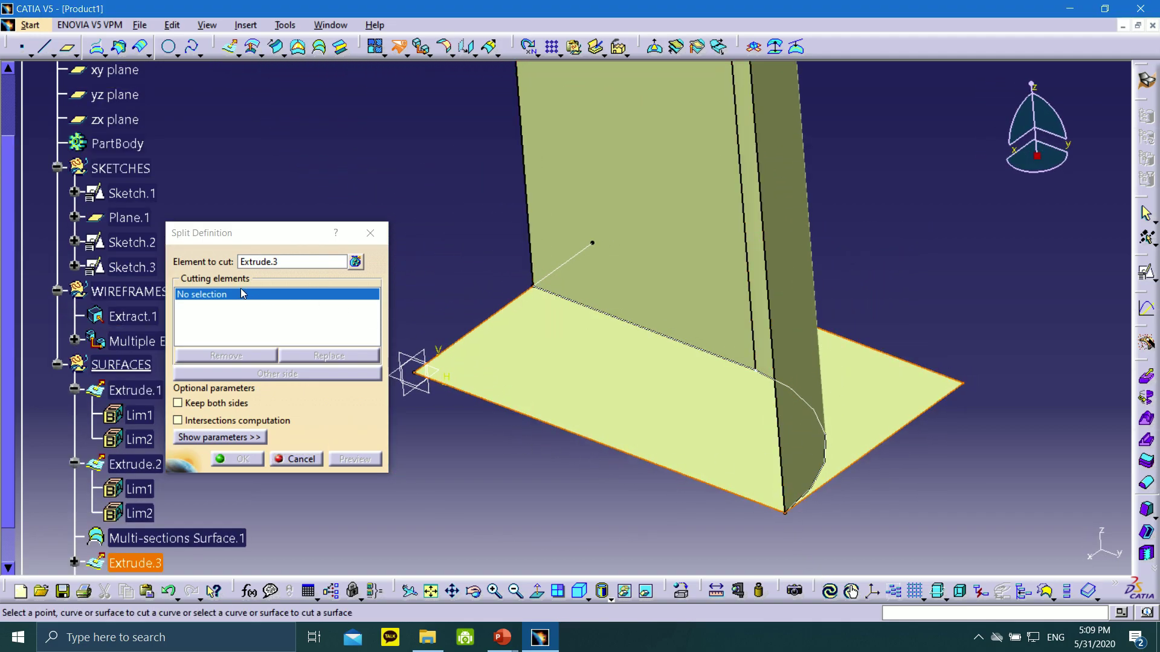
click(648, 157)
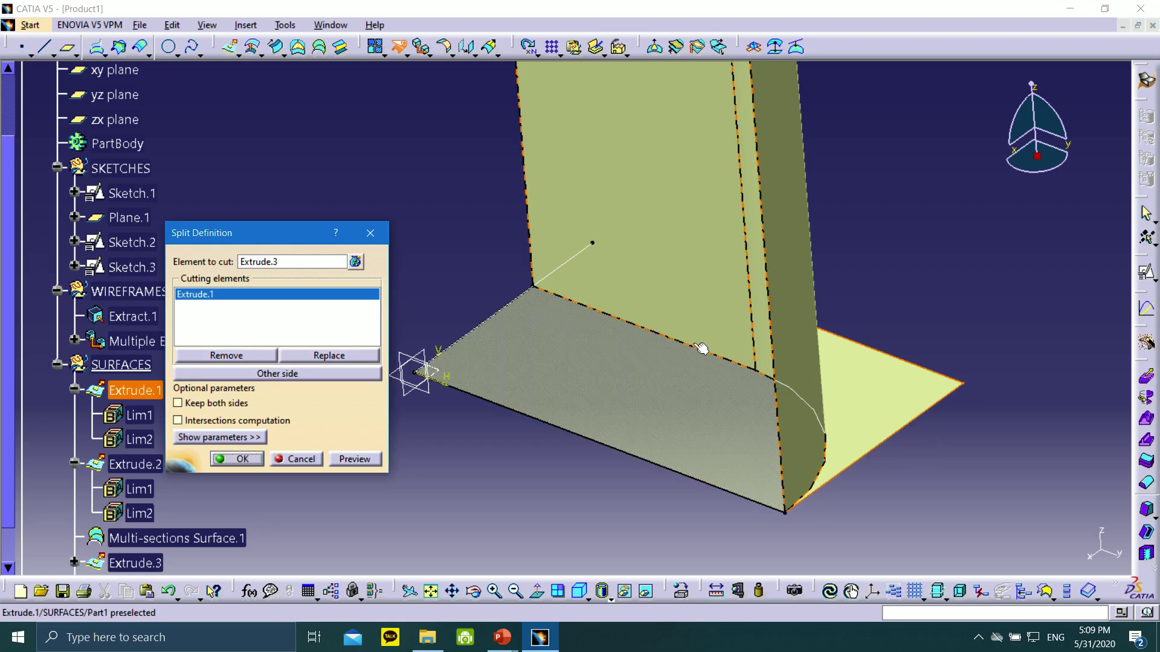
- Switch the split side so the part of Extrude.3 outside the curved profile is removed, and create the split
click(299, 372)
click(305, 373)
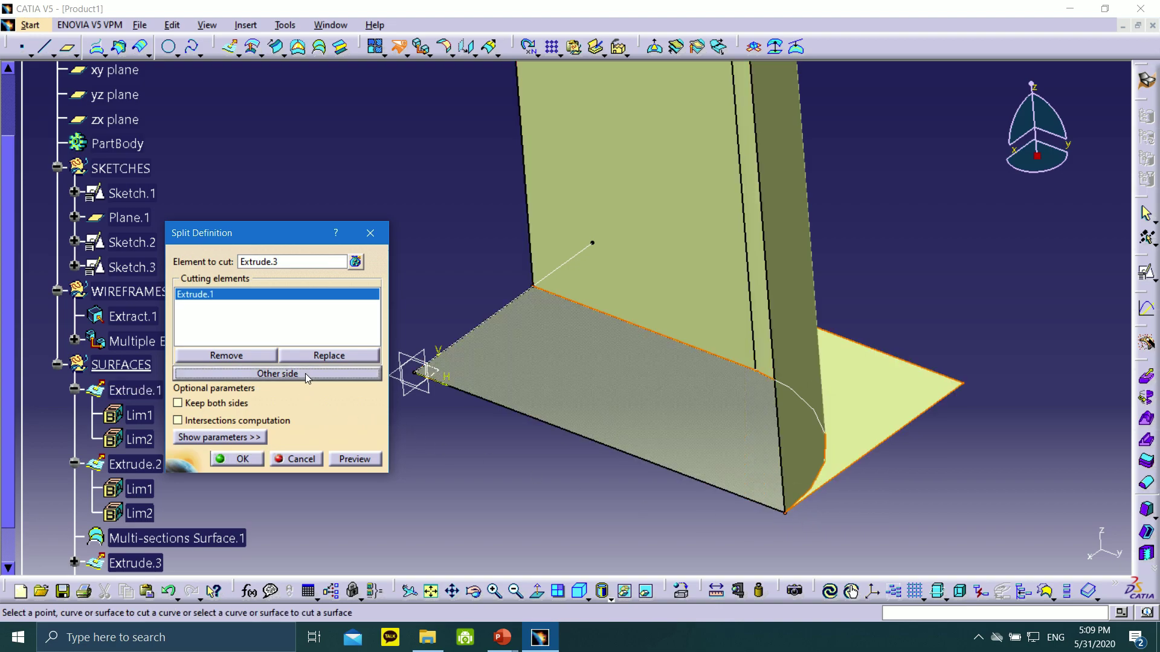
click(306, 374)
click(306, 374)
click(305, 374)
click(305, 374)
click(304, 374)
middle_drag(936, 429, 684, 390)
scroll(684, 389, up, 1)
middle_drag(581, 363, 684, 350)
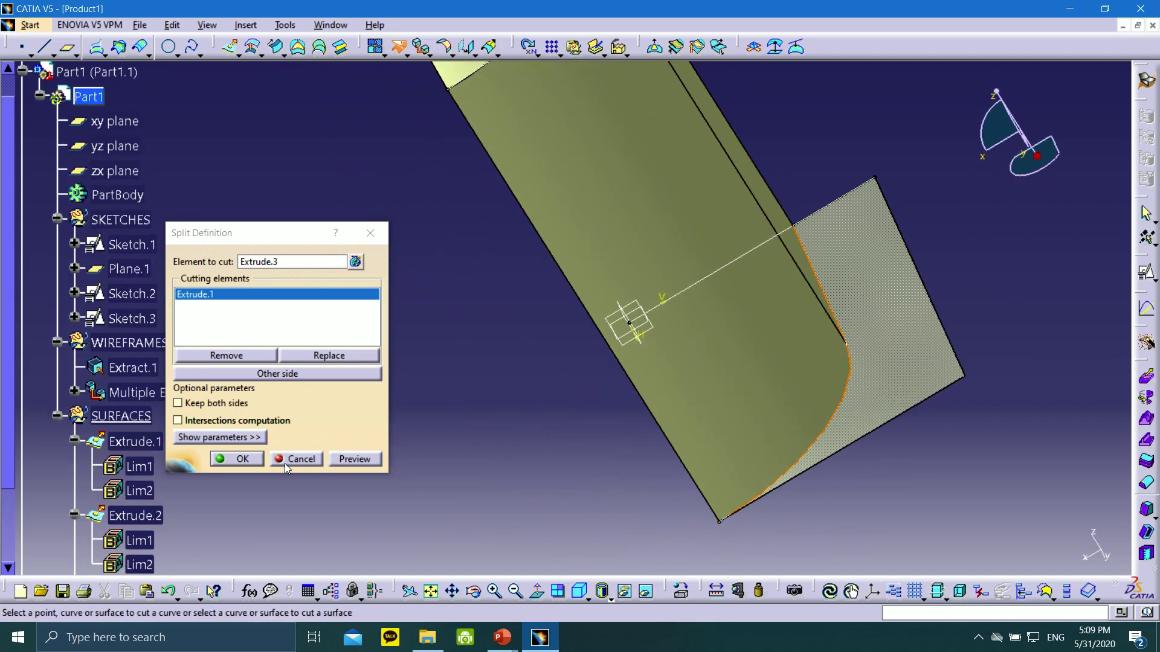
click(237, 459)
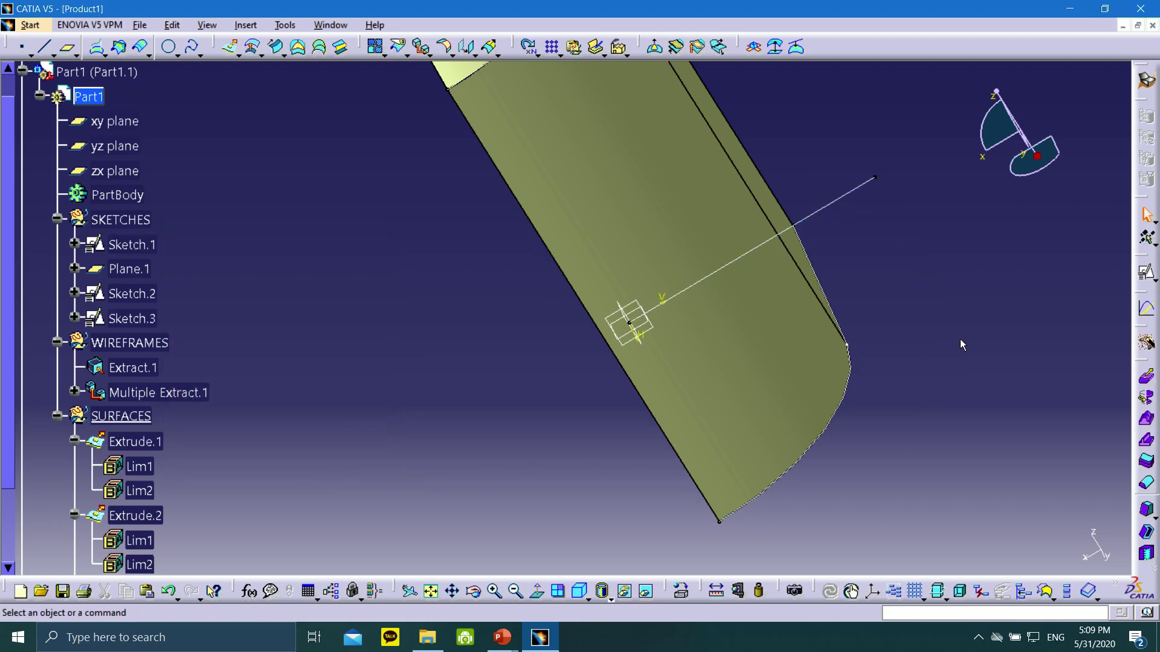
- Hide the SKETCHES and WIREFRAMES geometrical sets so that only the surfaces are displayed
right_click(121, 219)
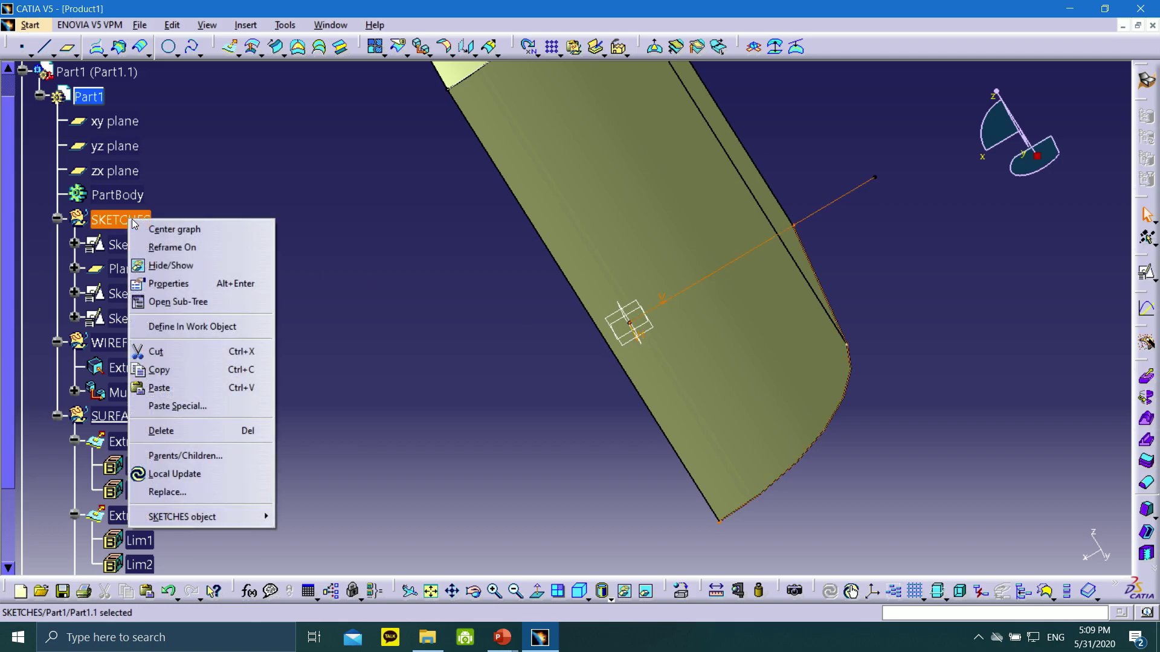
click(164, 265)
middle_drag(447, 266, 209, 378)
right_click(146, 396)
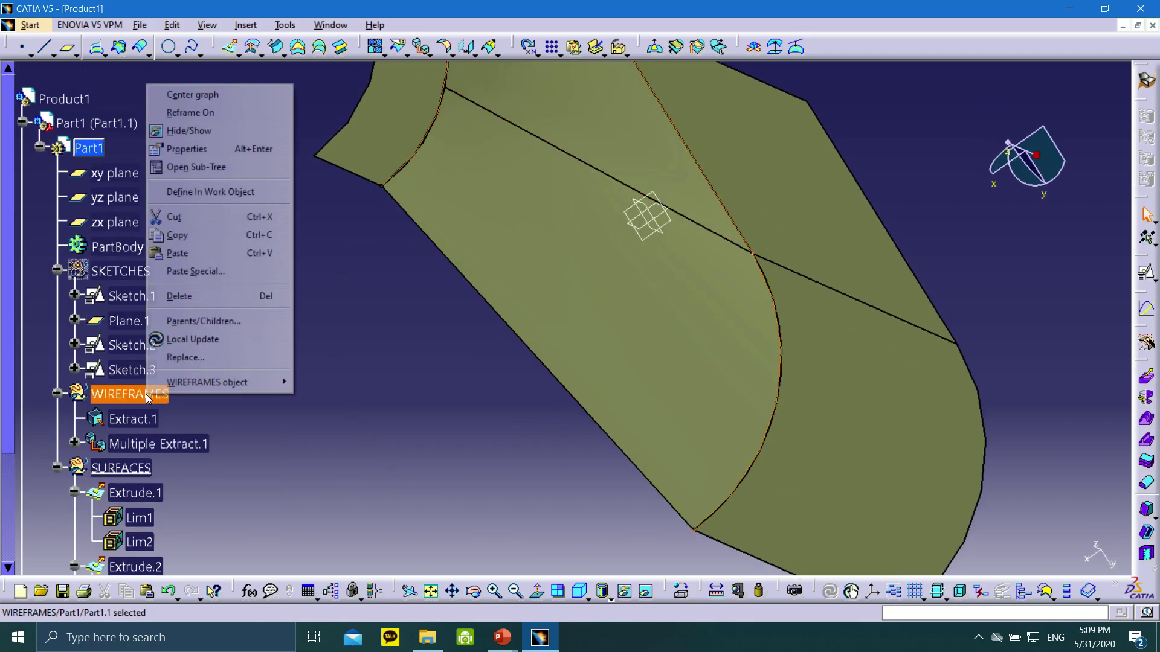
click(203, 132)
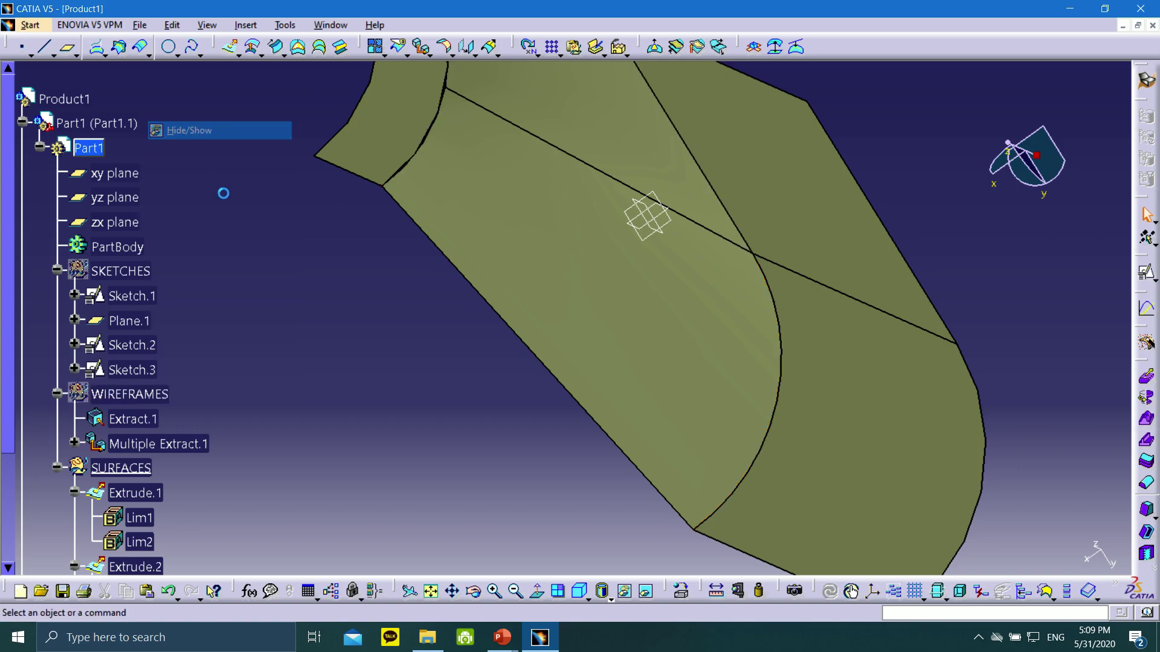
middle_drag(411, 340, 574, 256)
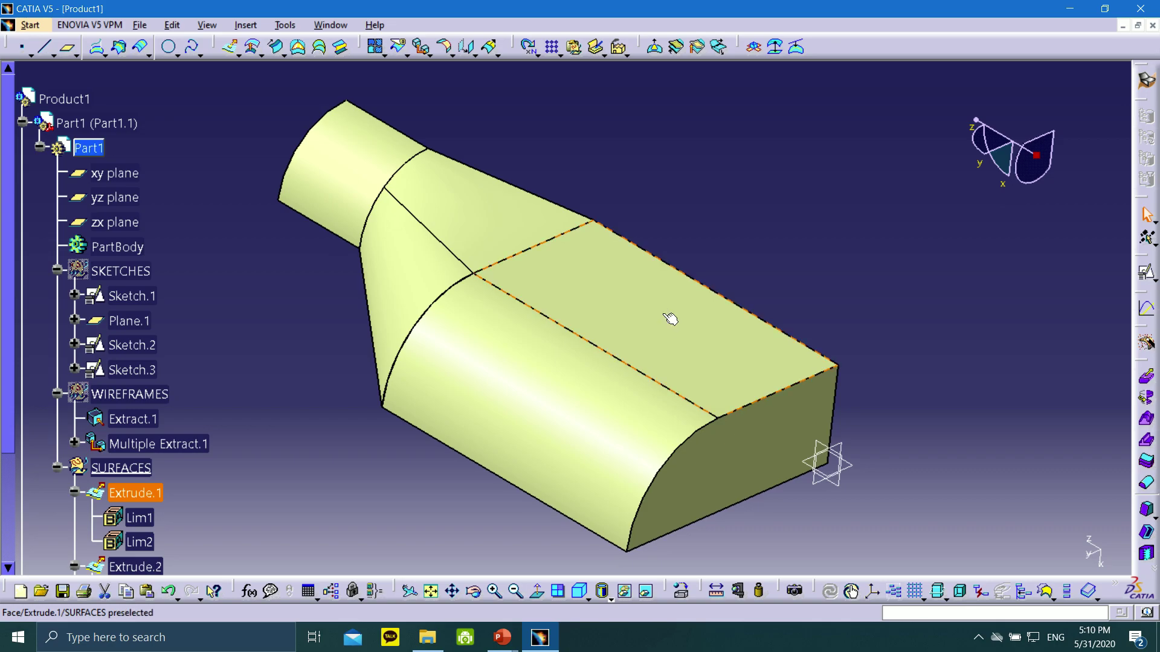
click(530, 254)
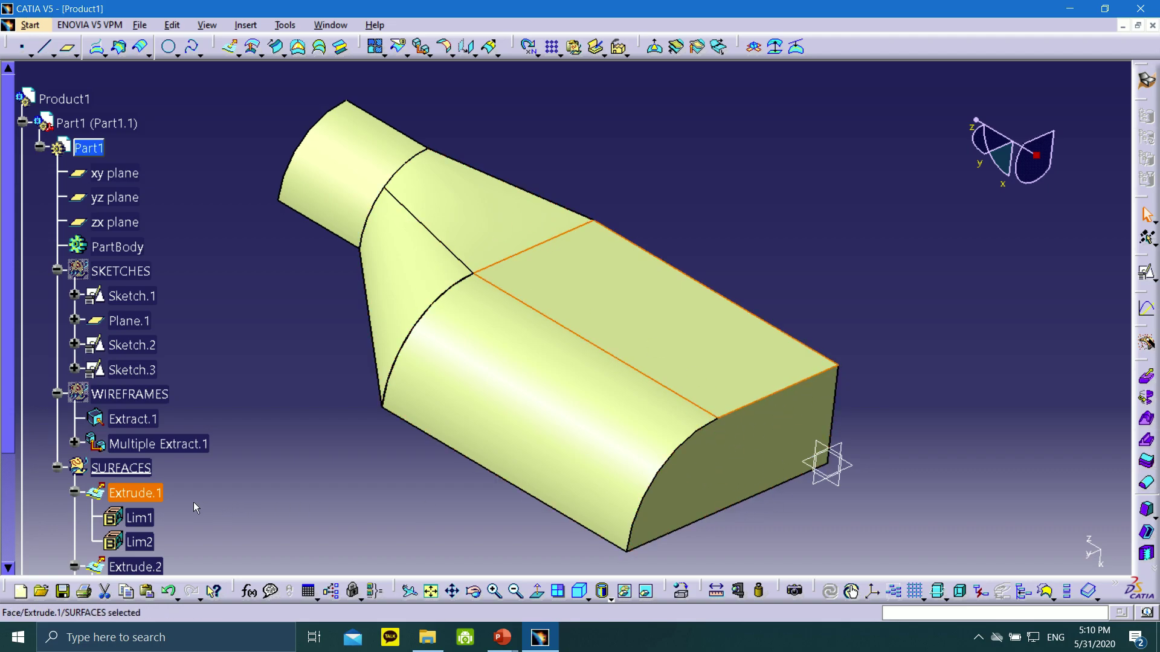
scroll(161, 510, down, 4)
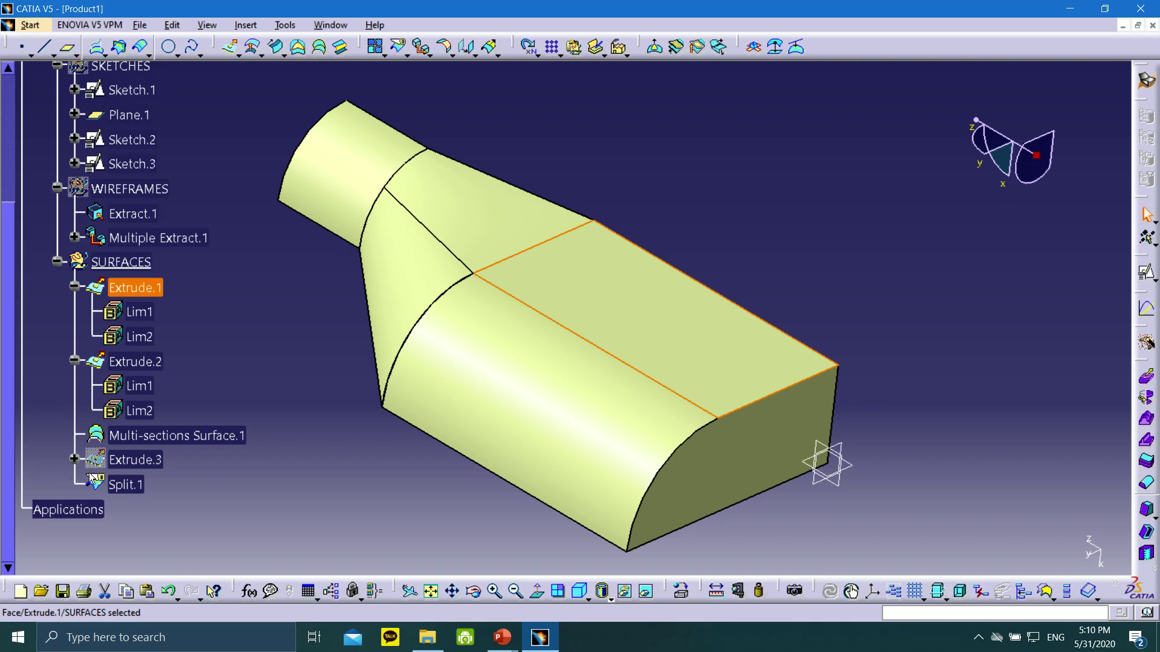
click(515, 405)
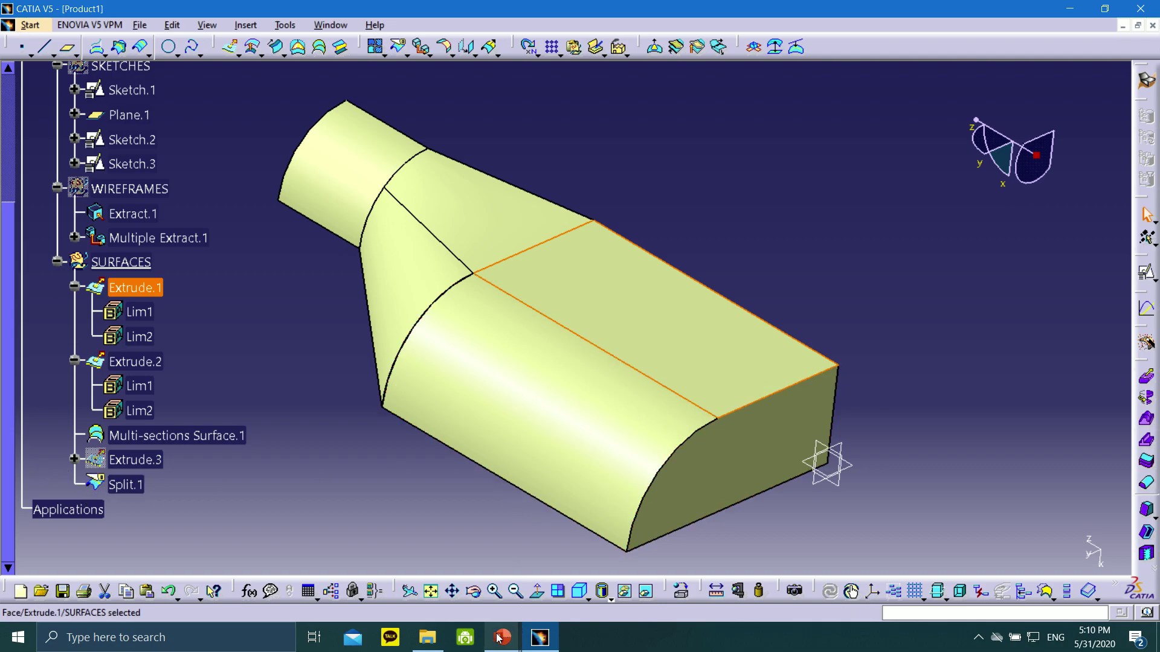
- Switch to PowerPoint to read the Join.1, EdgeFillet.1 and Symmetry slides, and return to CATIA
mouse_move(507, 645)
click(583, 546)
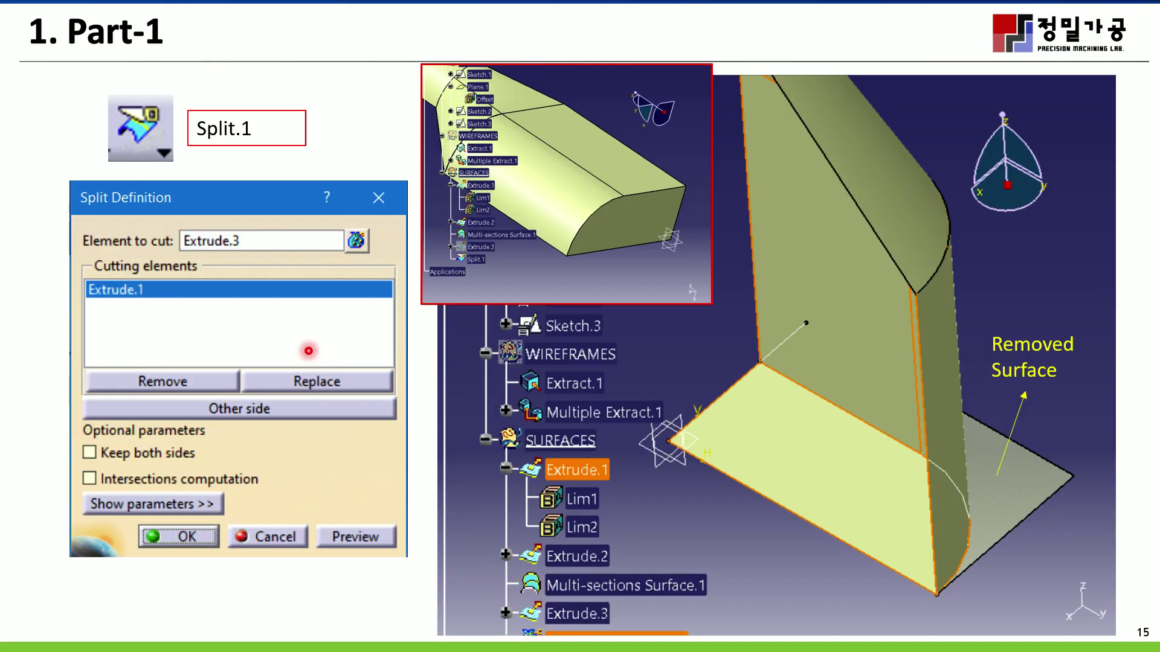
click(45, 638)
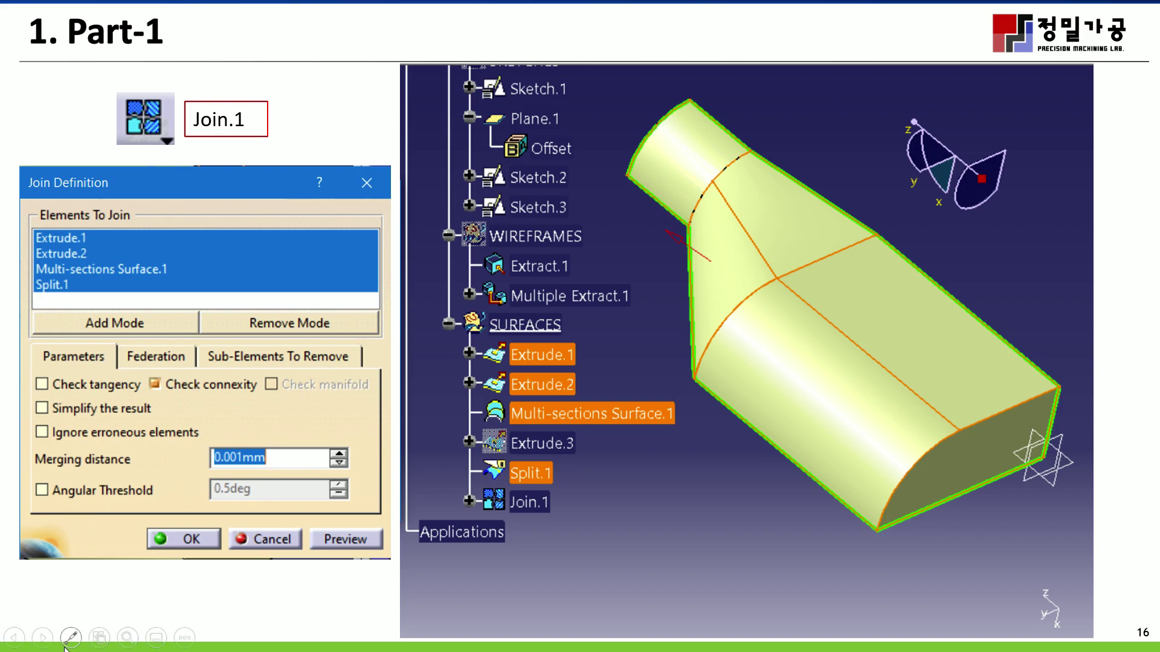
click(42, 637)
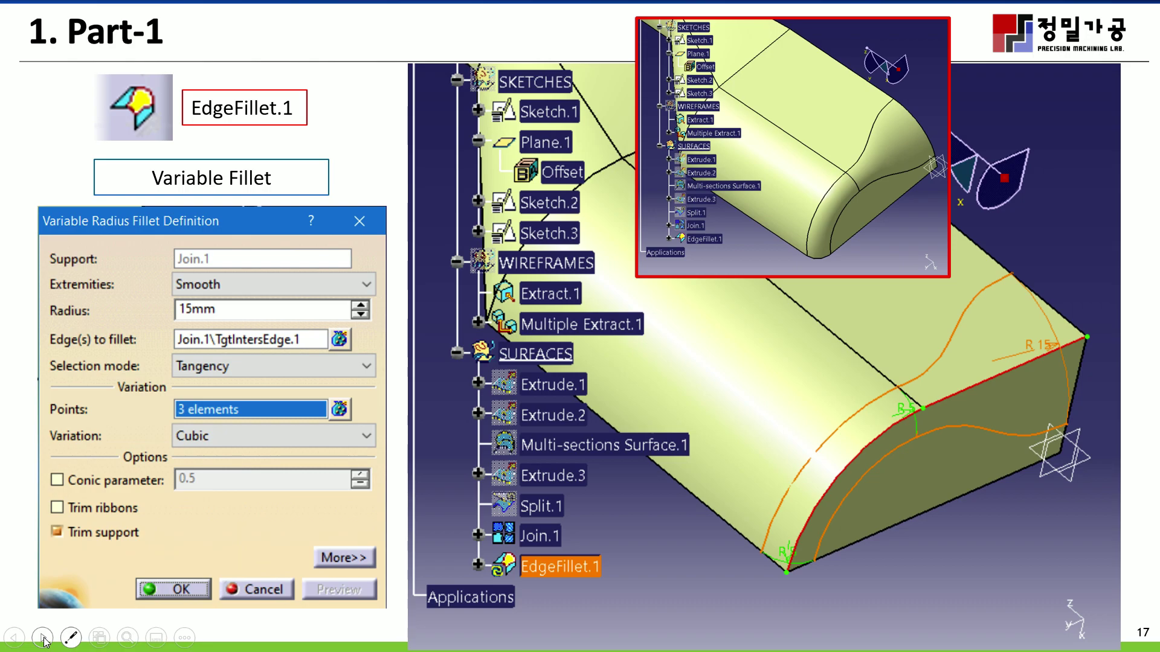
click(43, 637)
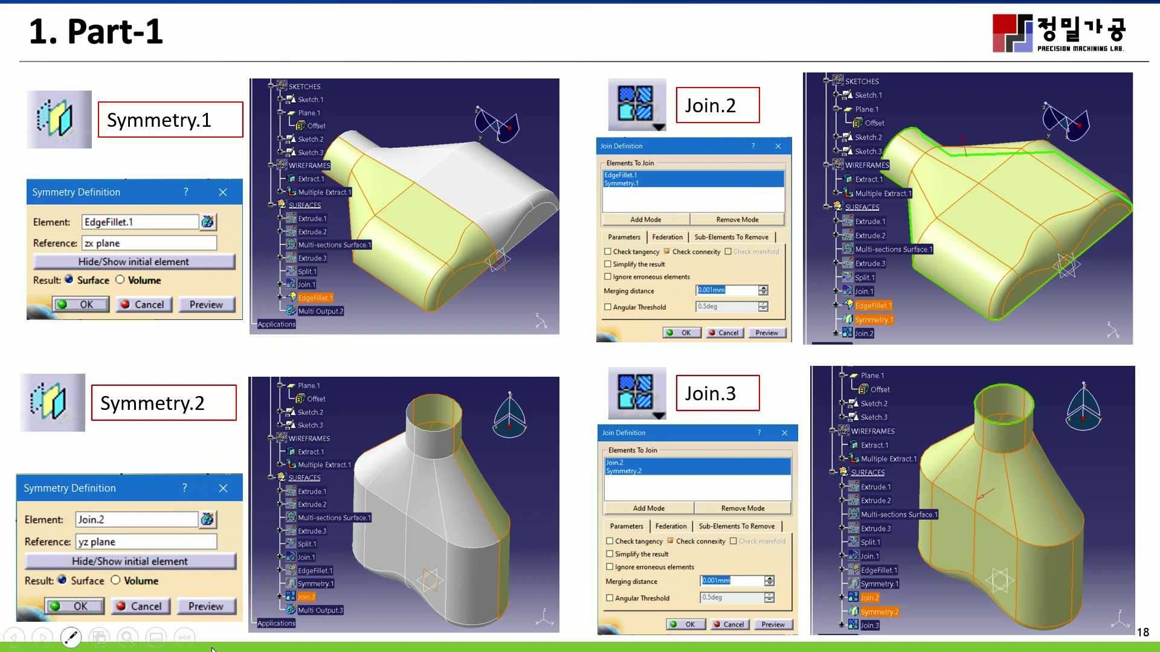
key(super)
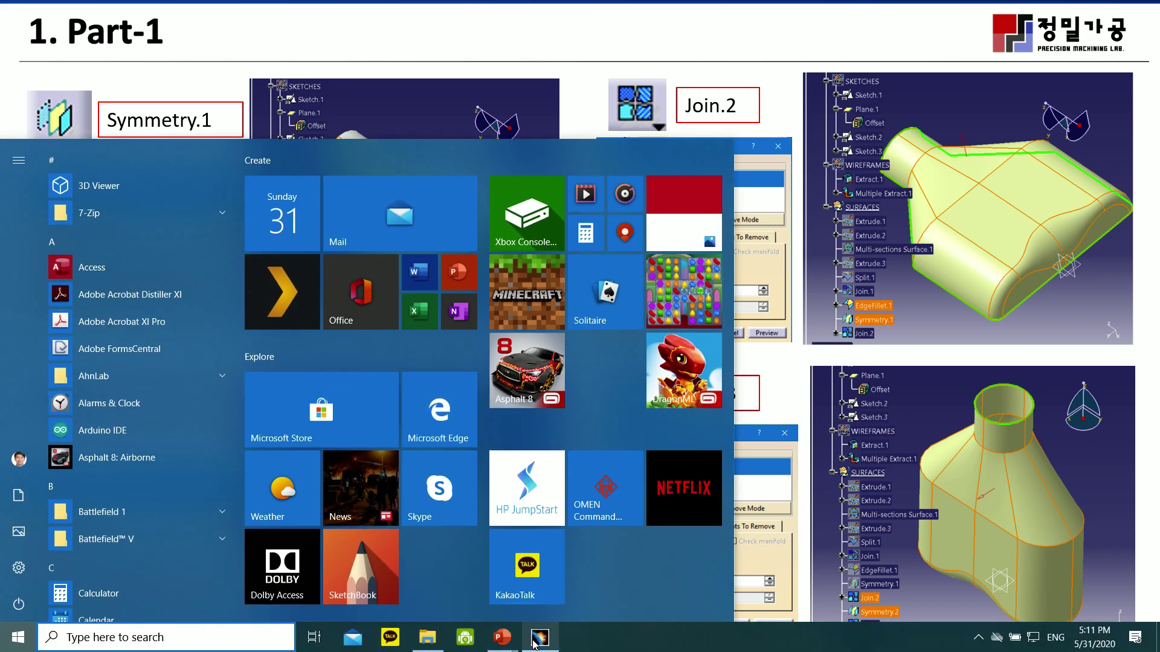
click(537, 637)
- Start a Join and try to collect all the displayed surfaces as elements to join in one selection
scroll(710, 326, down, 2)
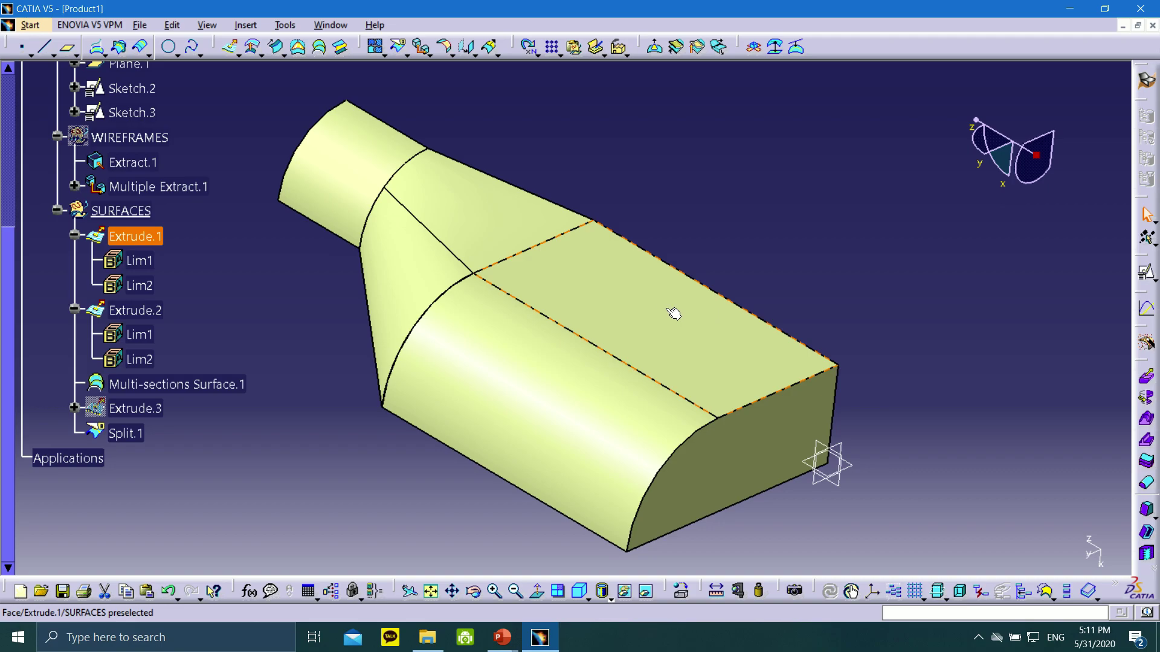
scroll(656, 313, down, 2)
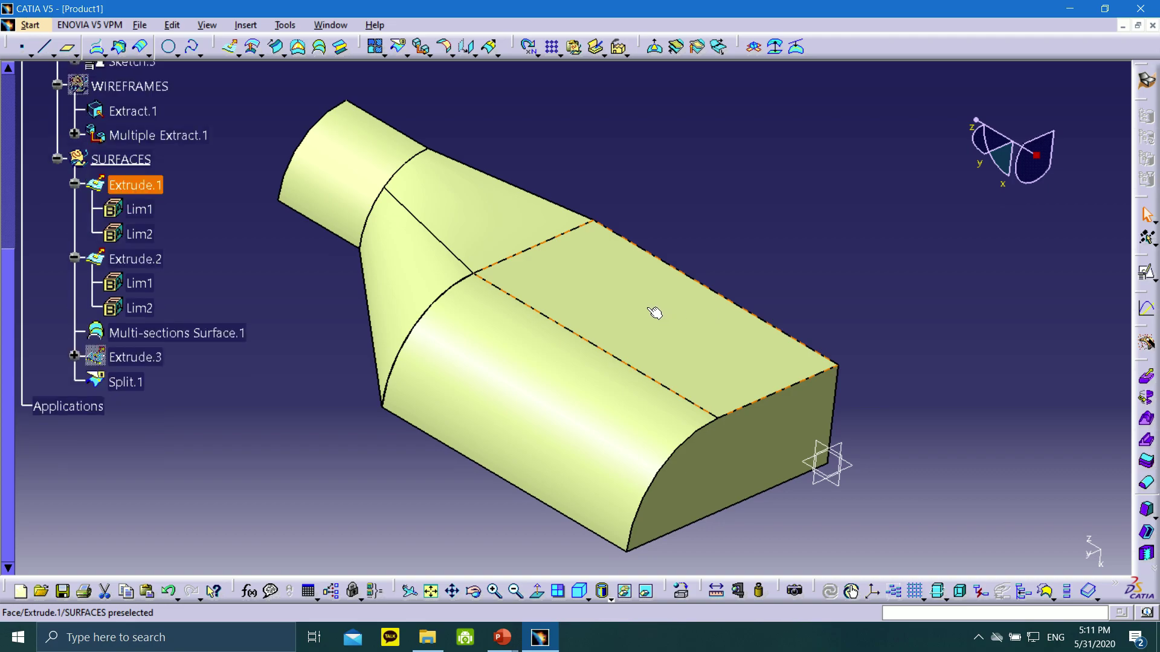
click(377, 46)
middle_drag(750, 332, 972, 350)
drag(423, 81, 1126, 577)
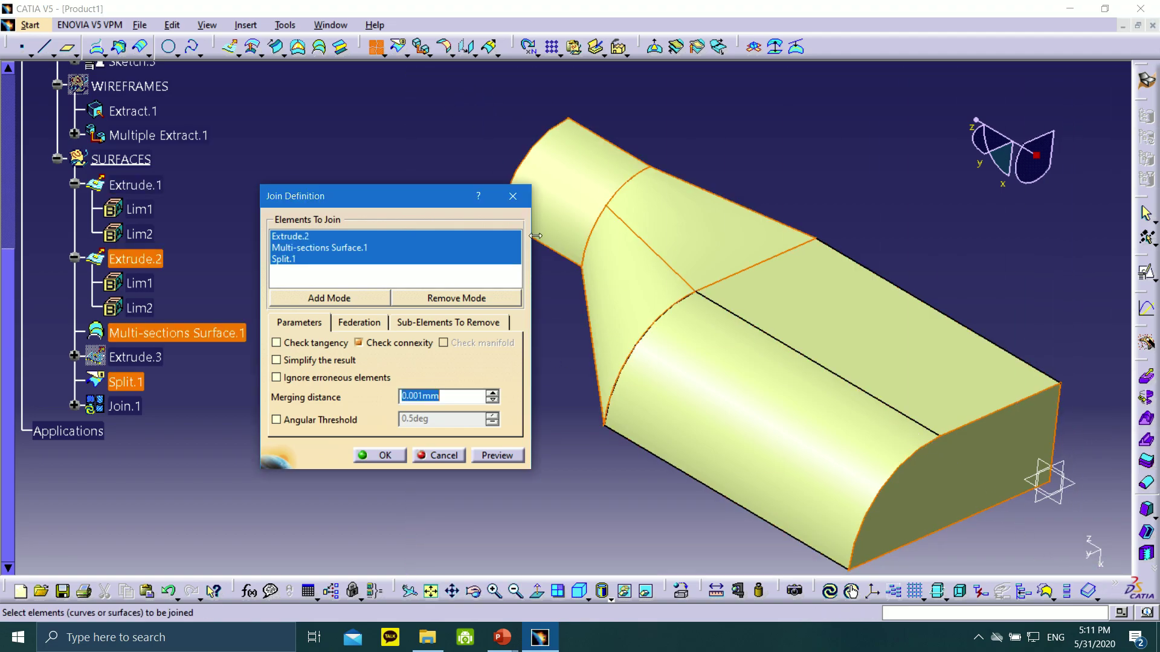
drag(400, 75, 1113, 572)
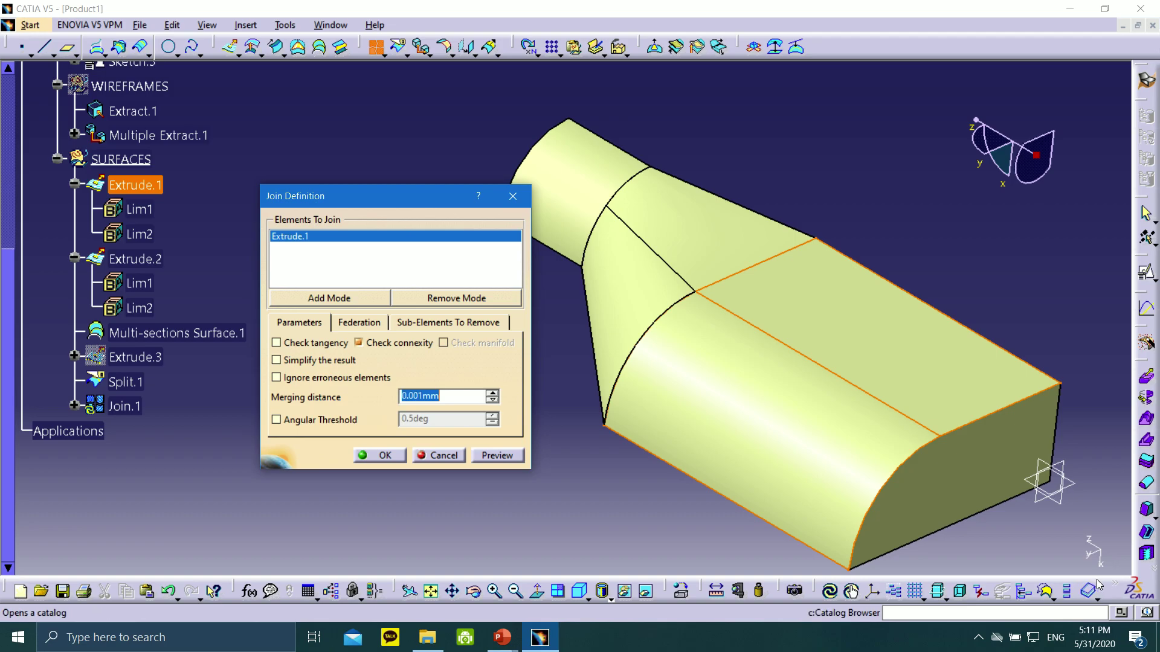
middle_drag(976, 483, 977, 421)
middle_drag(587, 162, 587, 219)
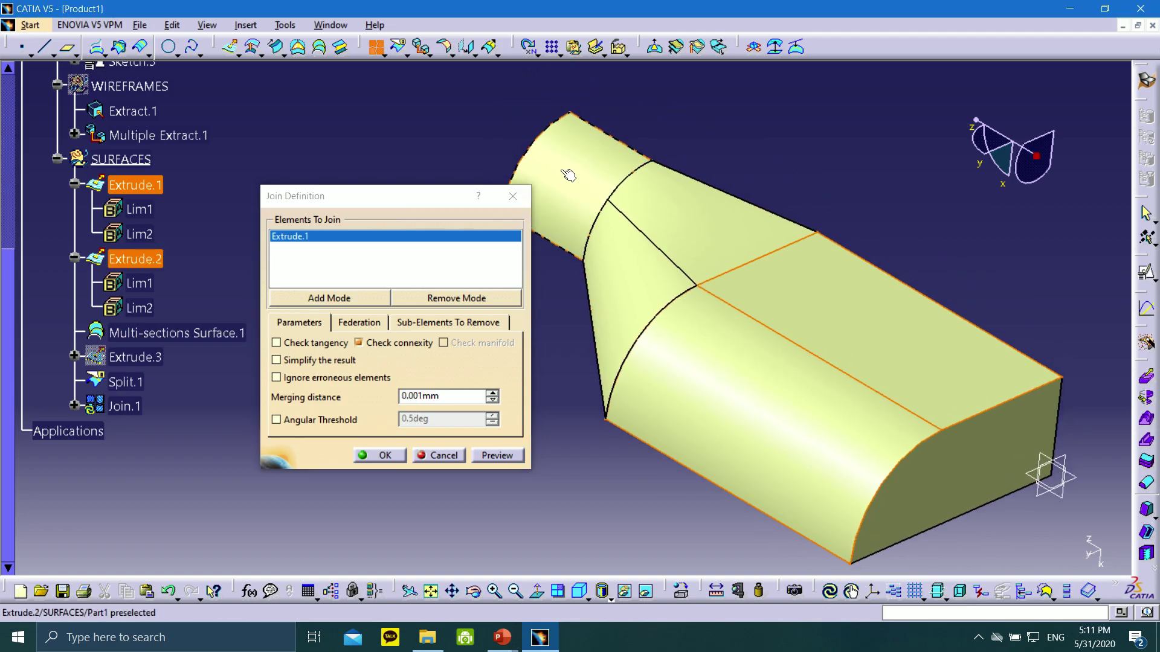
- Complete the elements to join so that they include Extrude.2, Multi-sections Surface.1, Split.1 and Extrude.1
click(567, 173)
click(678, 211)
click(839, 327)
click(1015, 470)
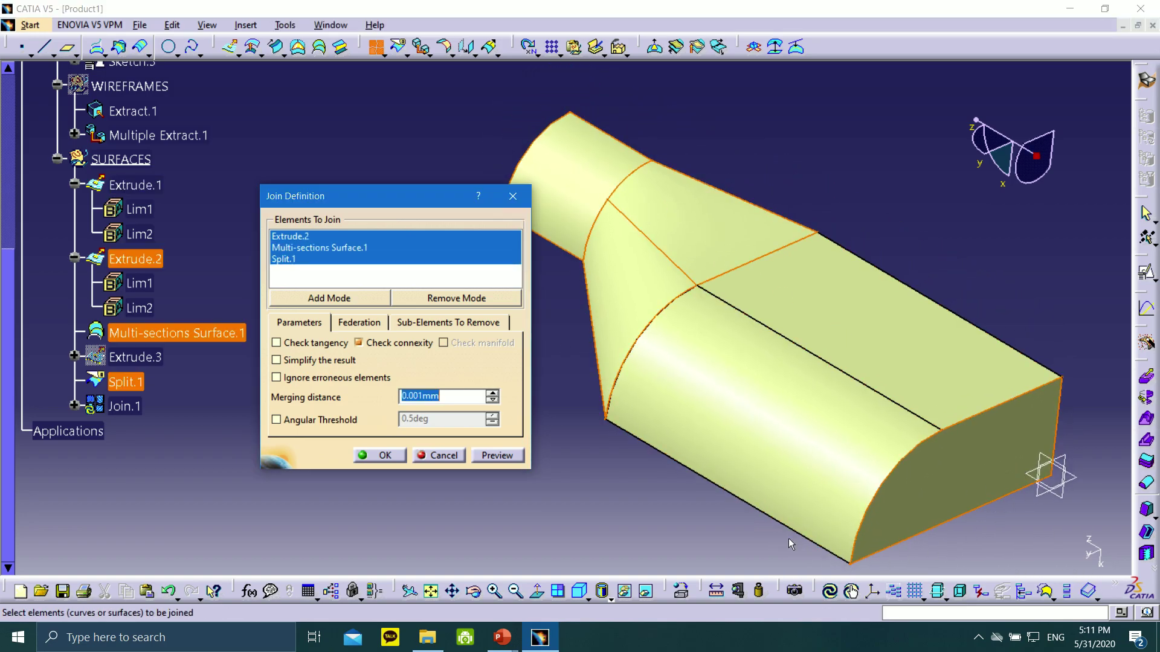
click(826, 386)
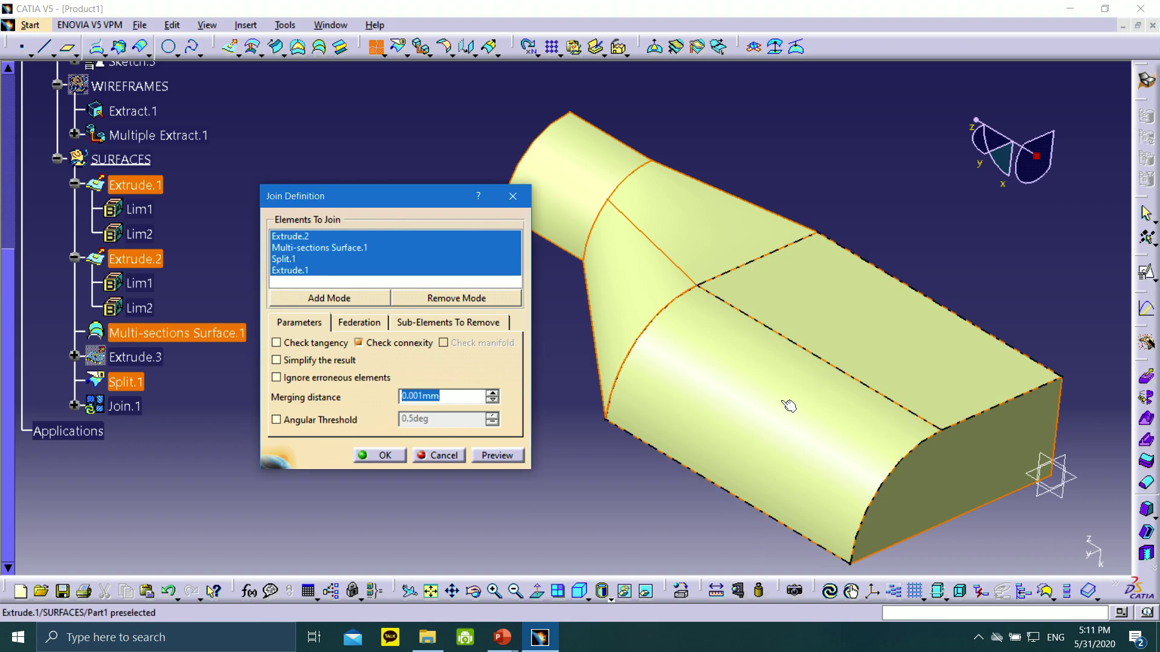
- Take Extrude.2, Multi-sections Surface.1, Extrude.1 and Split.1 out of the join list one at a time, adding each back
middle_drag(695, 338, 659, 298)
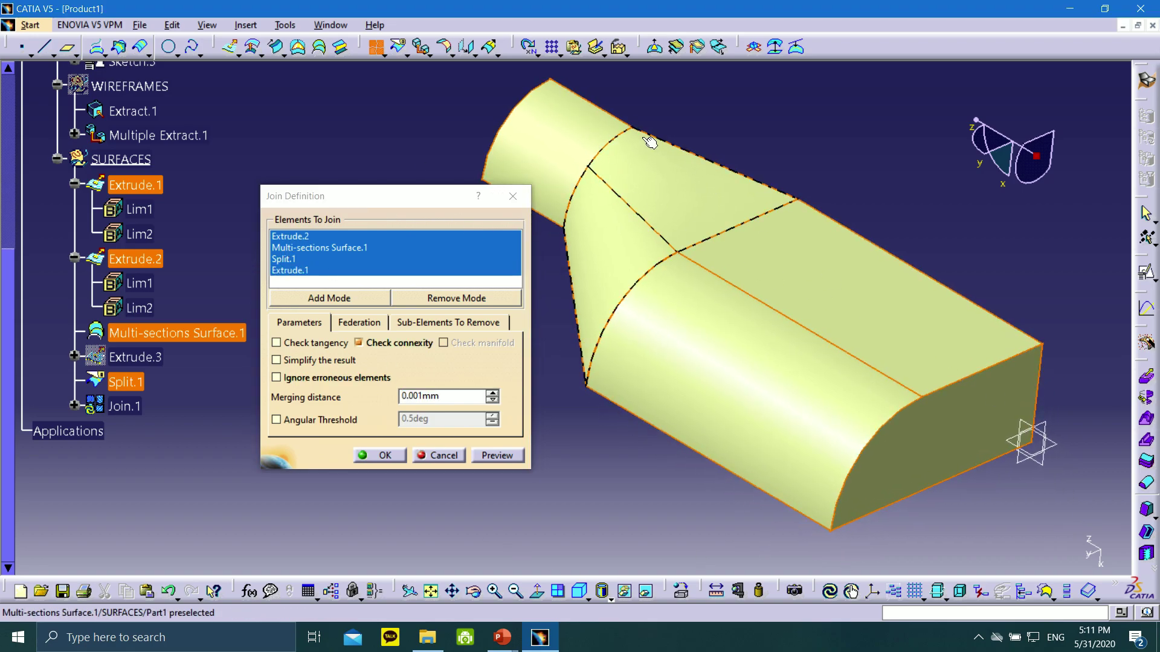
click(569, 141)
click(569, 142)
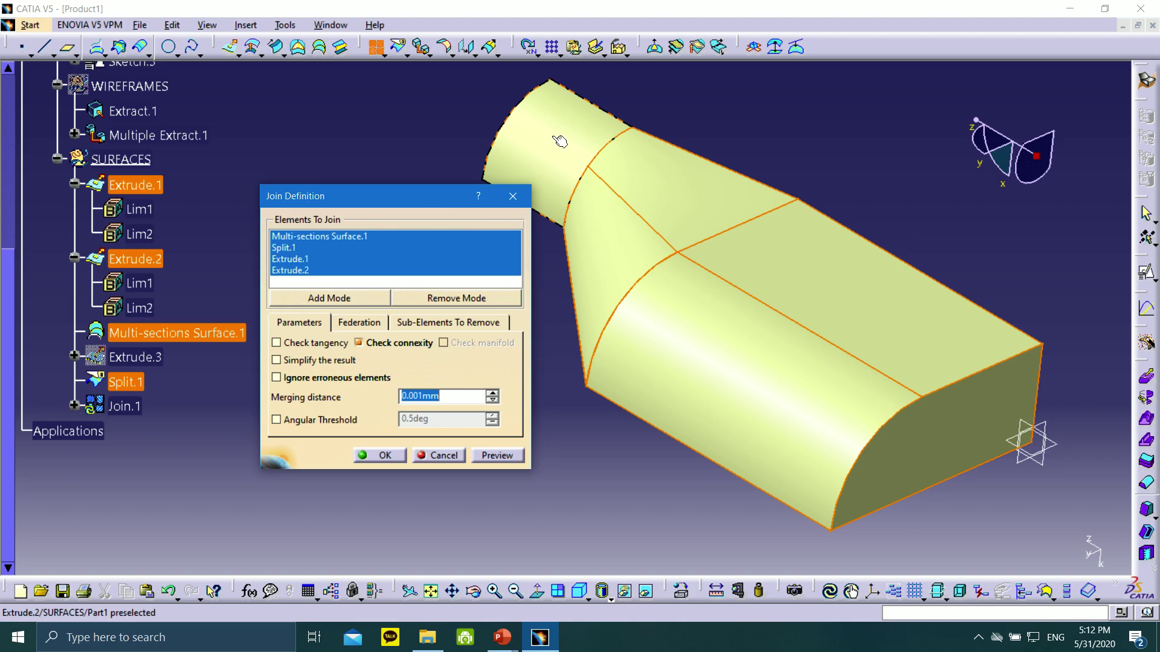
click(694, 204)
click(696, 205)
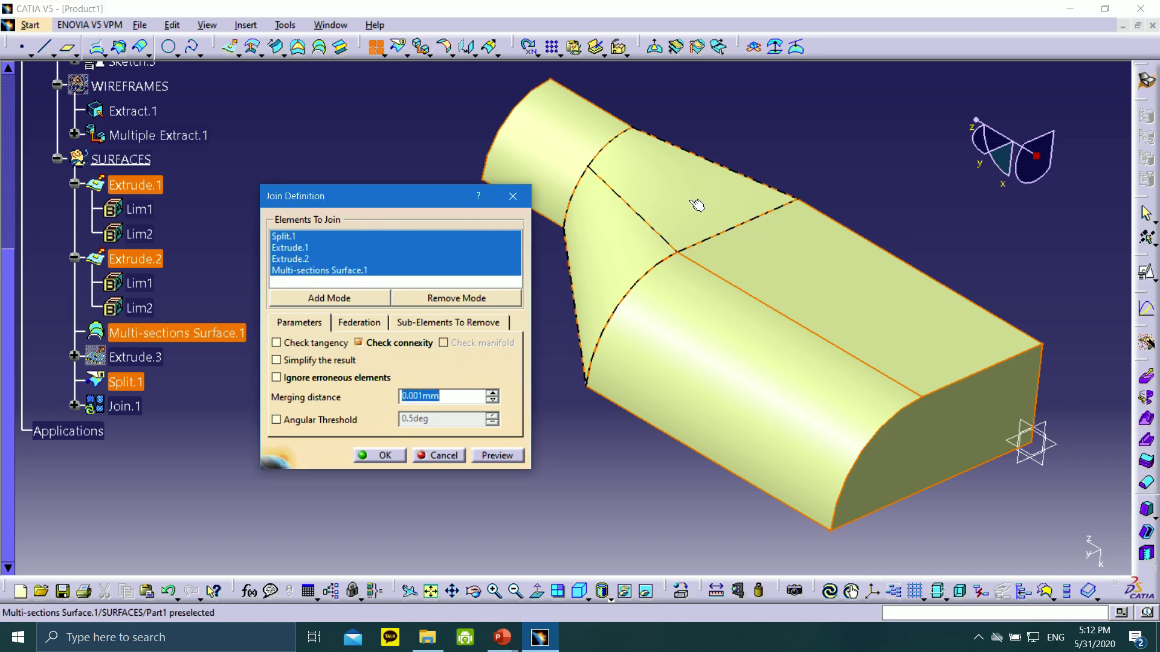
click(827, 288)
click(824, 287)
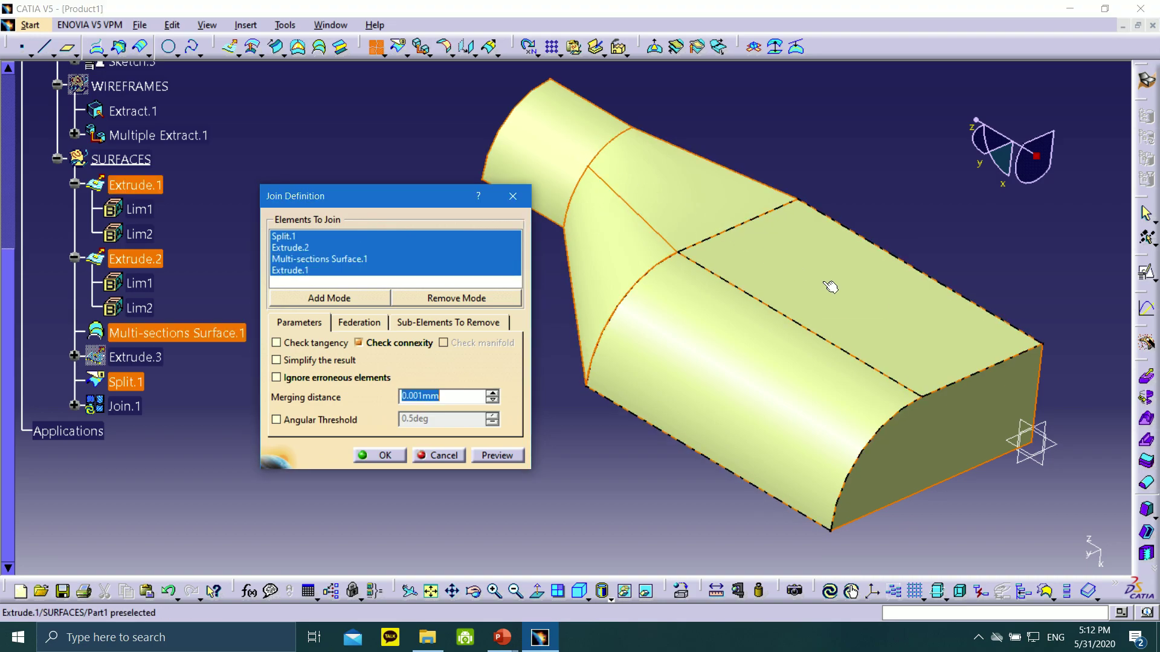
click(967, 442)
click(967, 442)
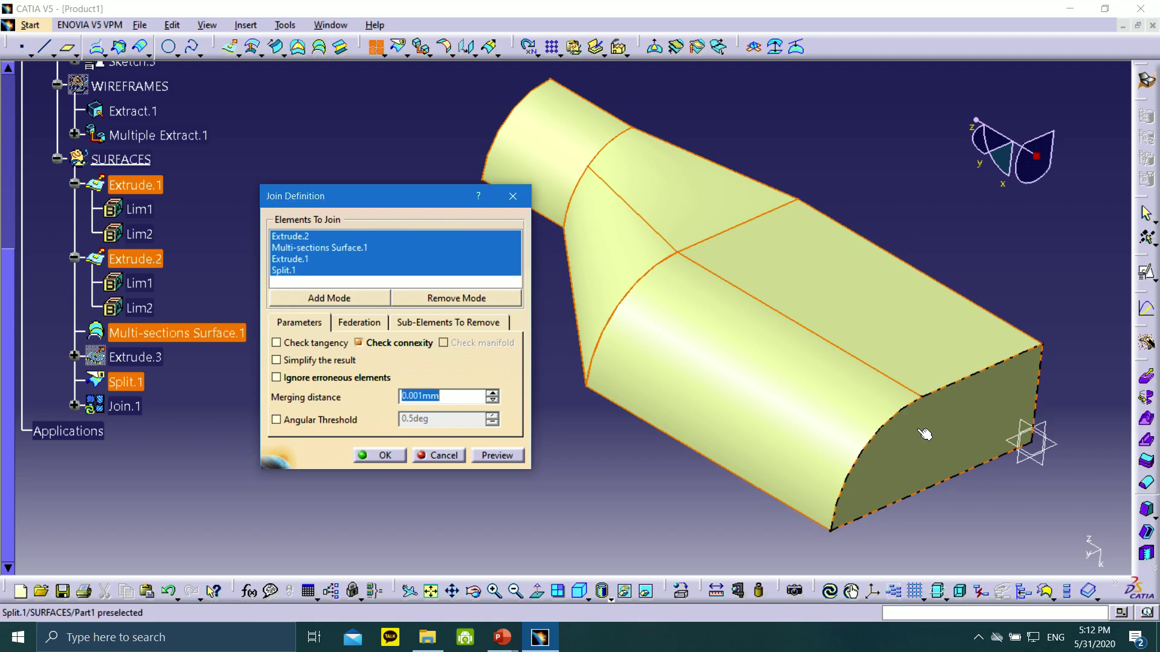
- Create the join of the four listed surfaces with a merging distance of 0.001 mm
click(385, 455)
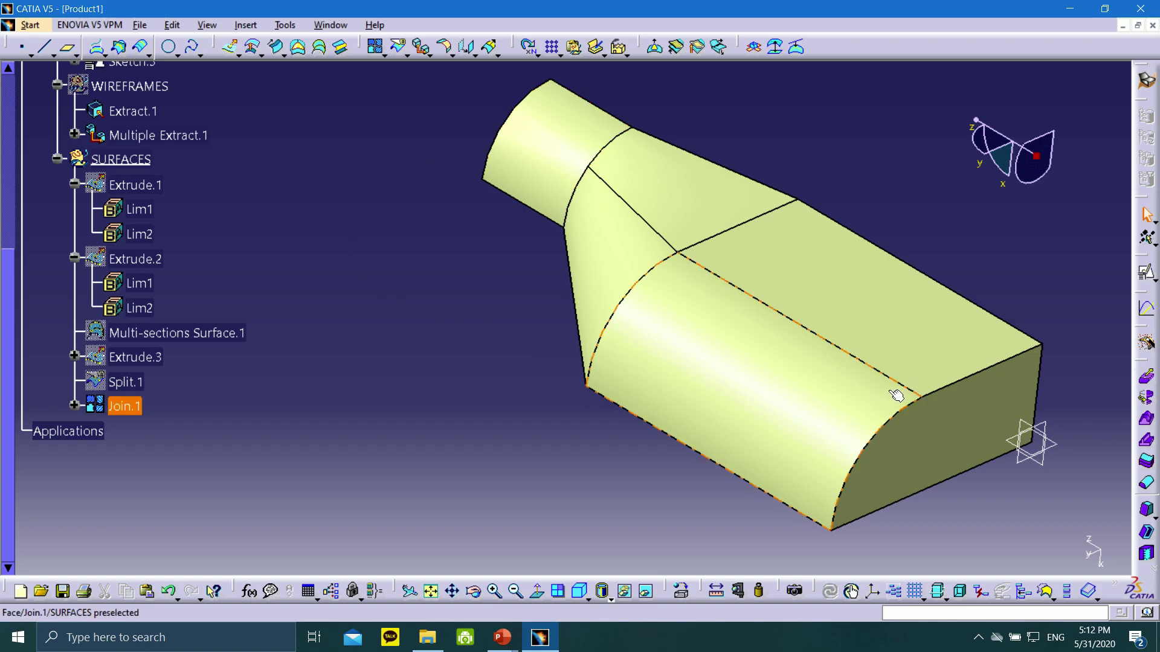
middle_drag(893, 393, 717, 321)
middle_drag(441, 117, 406, 151)
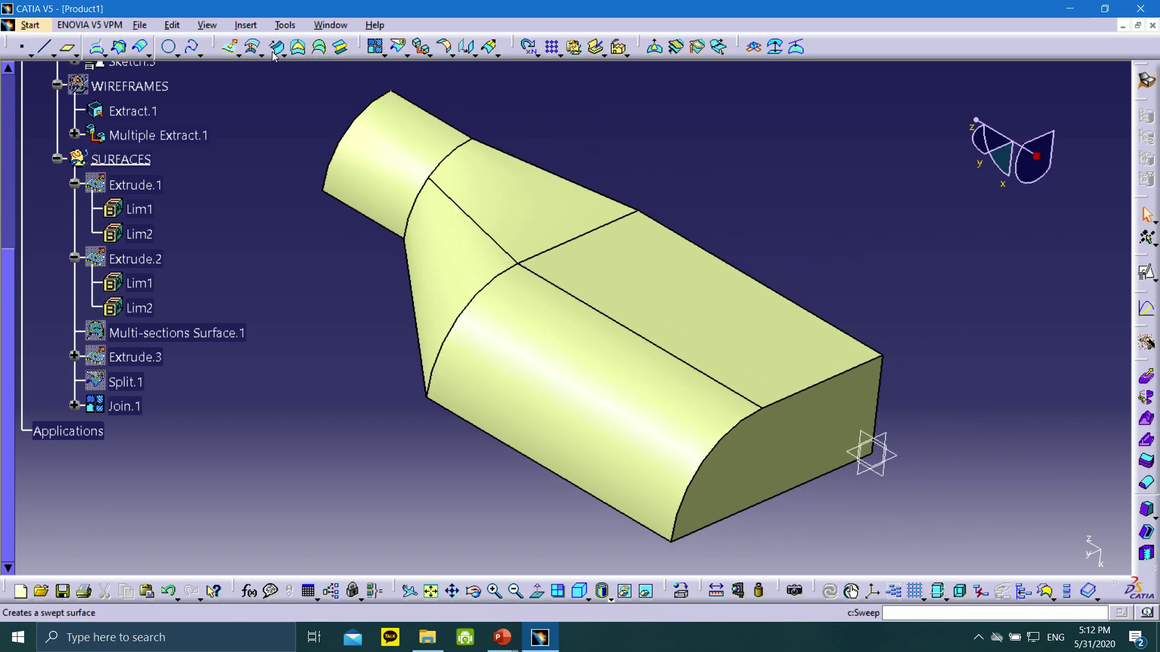
- Start a Variable Fillet on the curved upper edge of the flat end face with a 5 mm radius and preview it
click(455, 54)
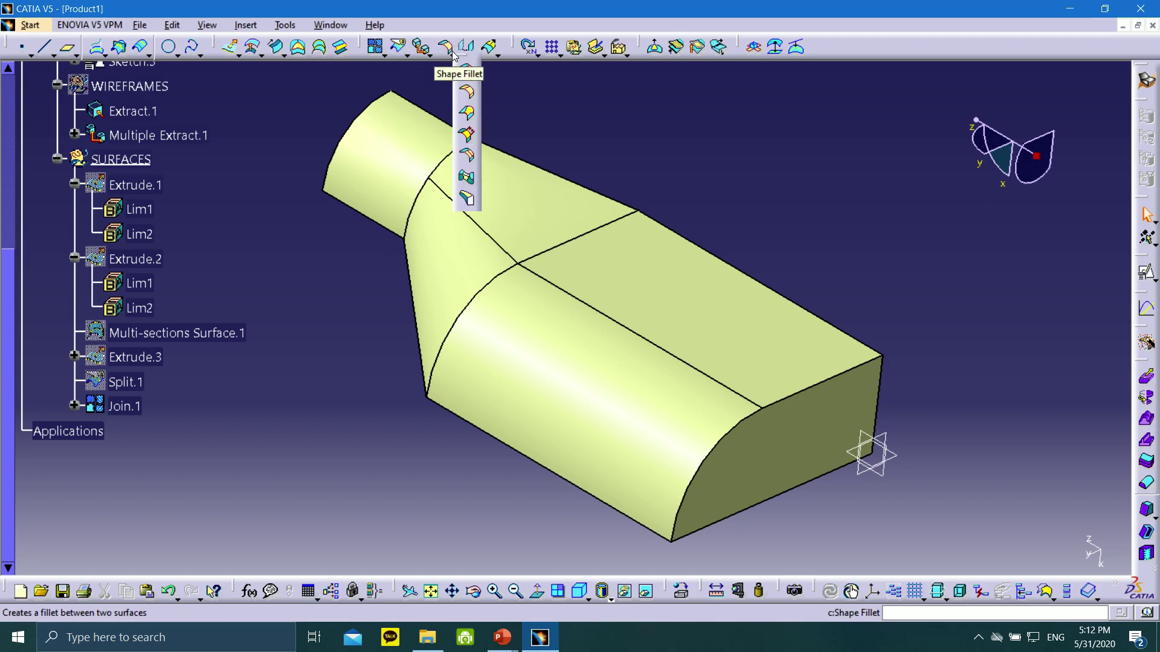
click(469, 113)
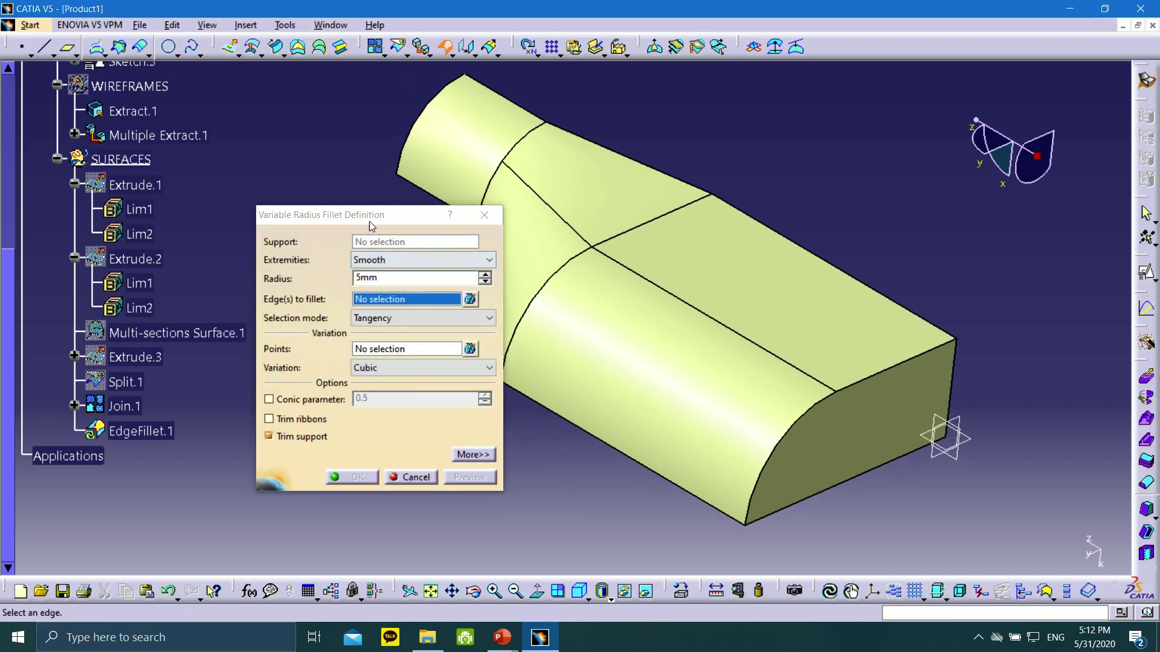
click(906, 373)
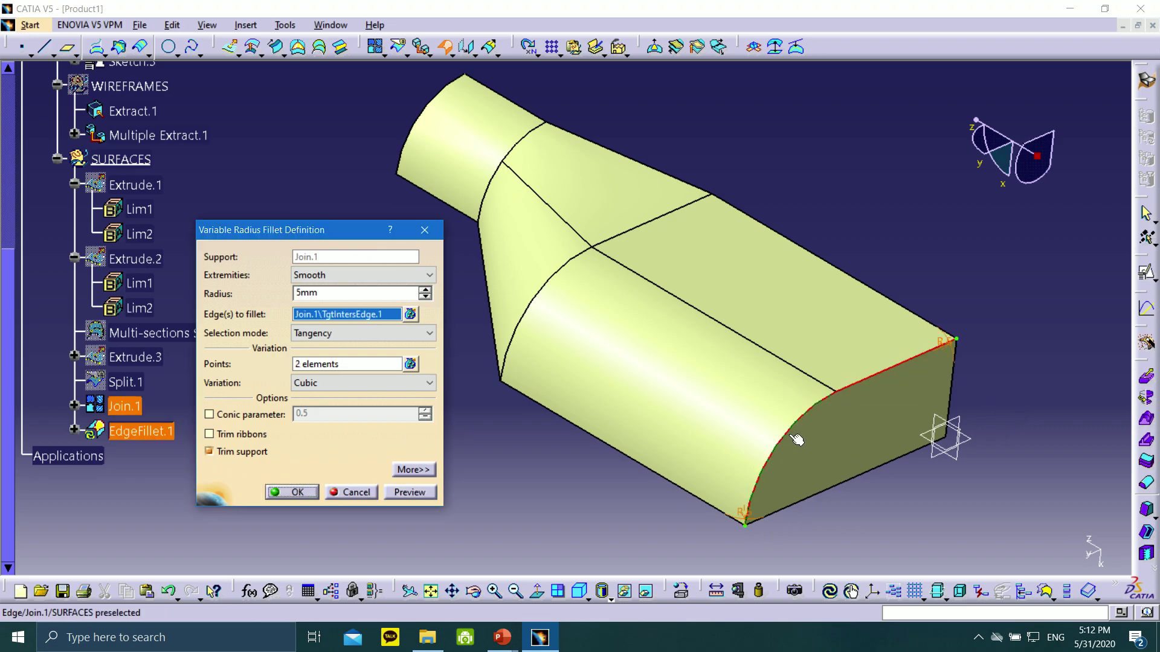
middle_drag(989, 365, 962, 338)
middle_drag(992, 394, 875, 328)
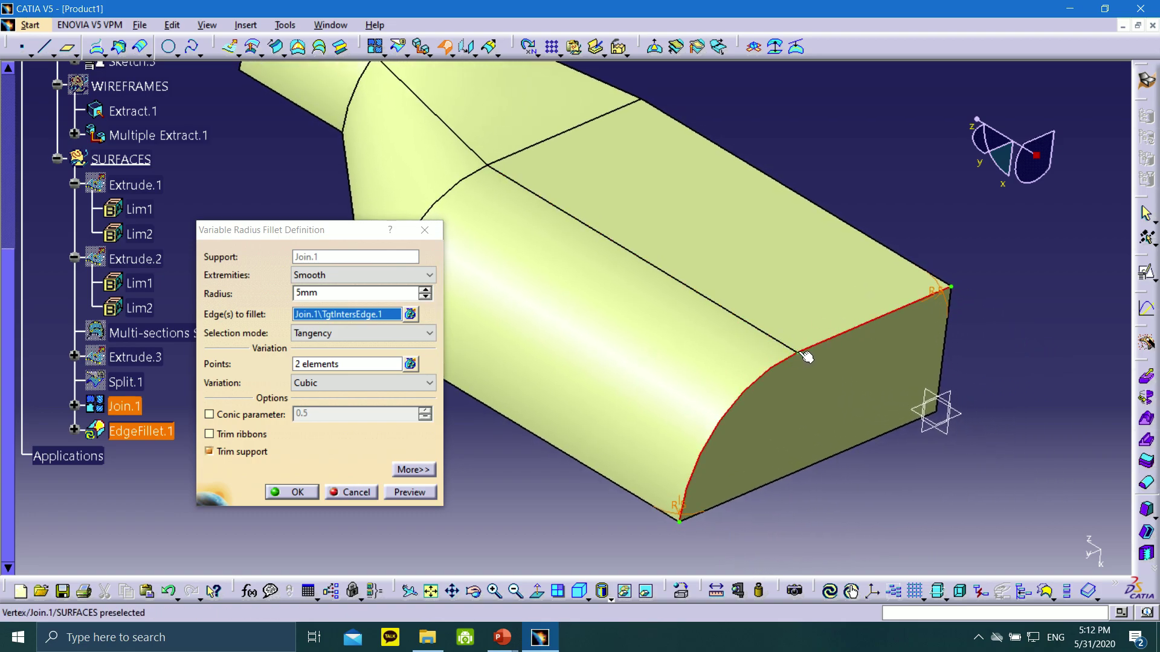
click(398, 492)
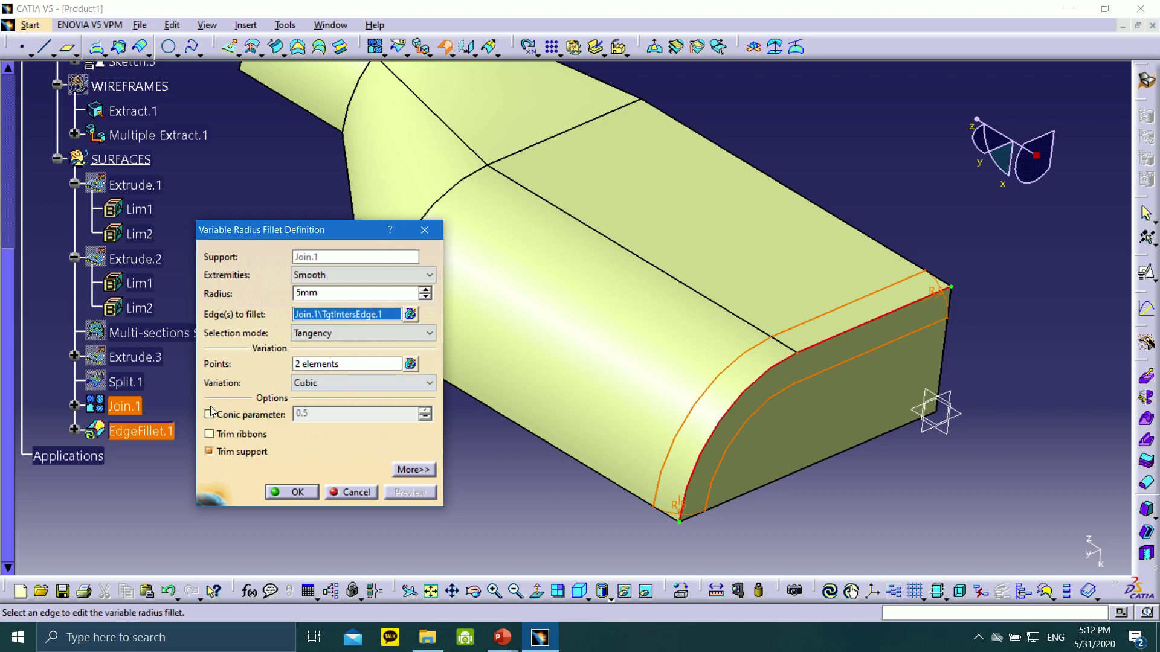
- Set the fillet radius to 15 mm at the edge's end point on the flat top's outer corner and preview it
click(325, 365)
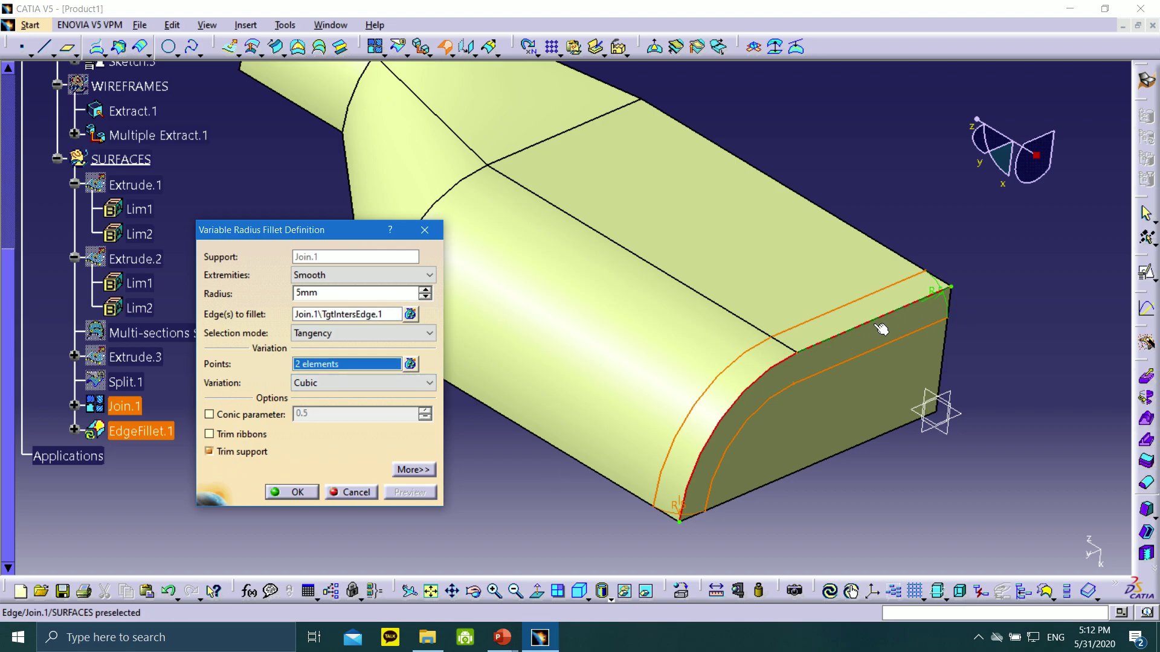
click(952, 293)
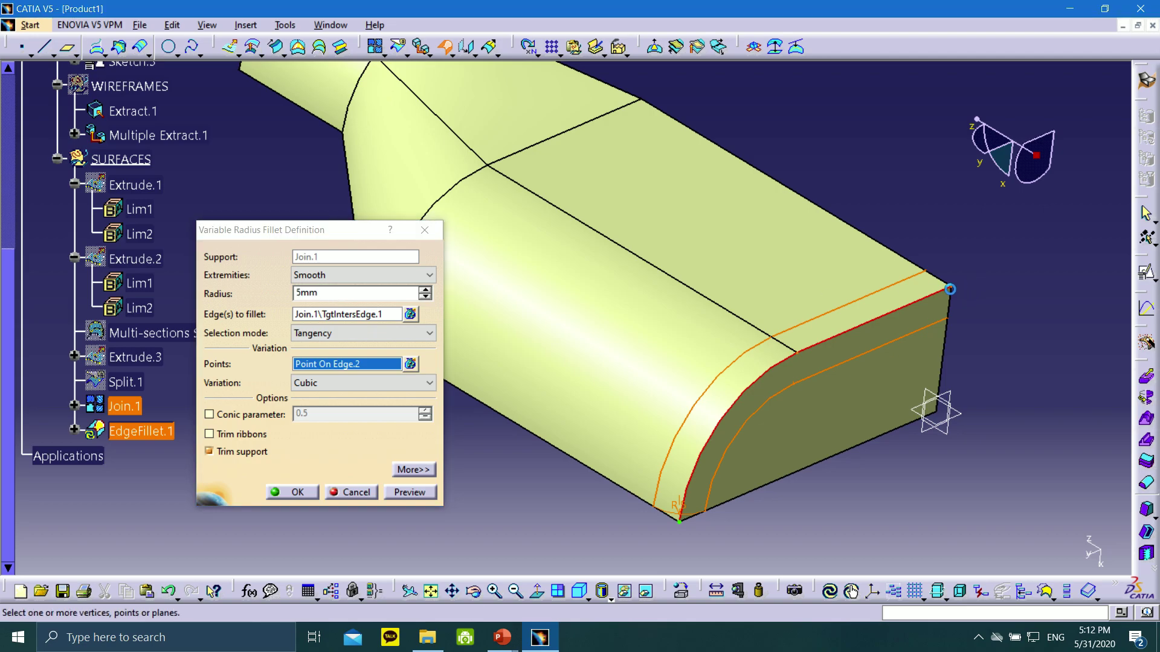
click(950, 289)
drag(336, 294, 258, 298)
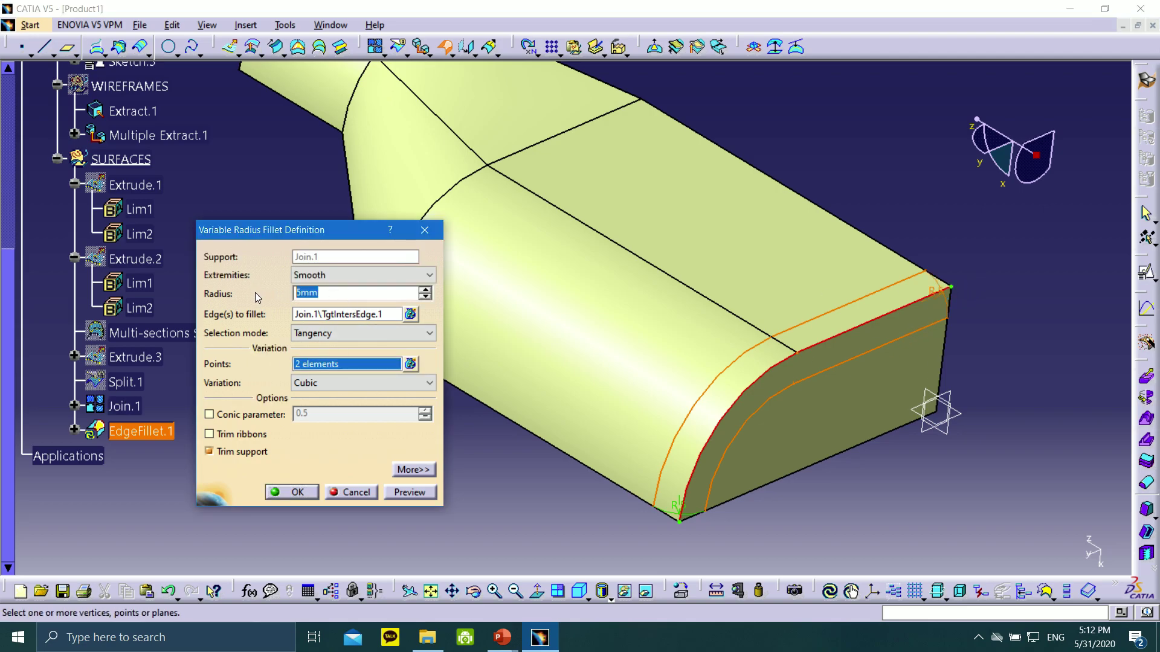
text(15)
click(427, 499)
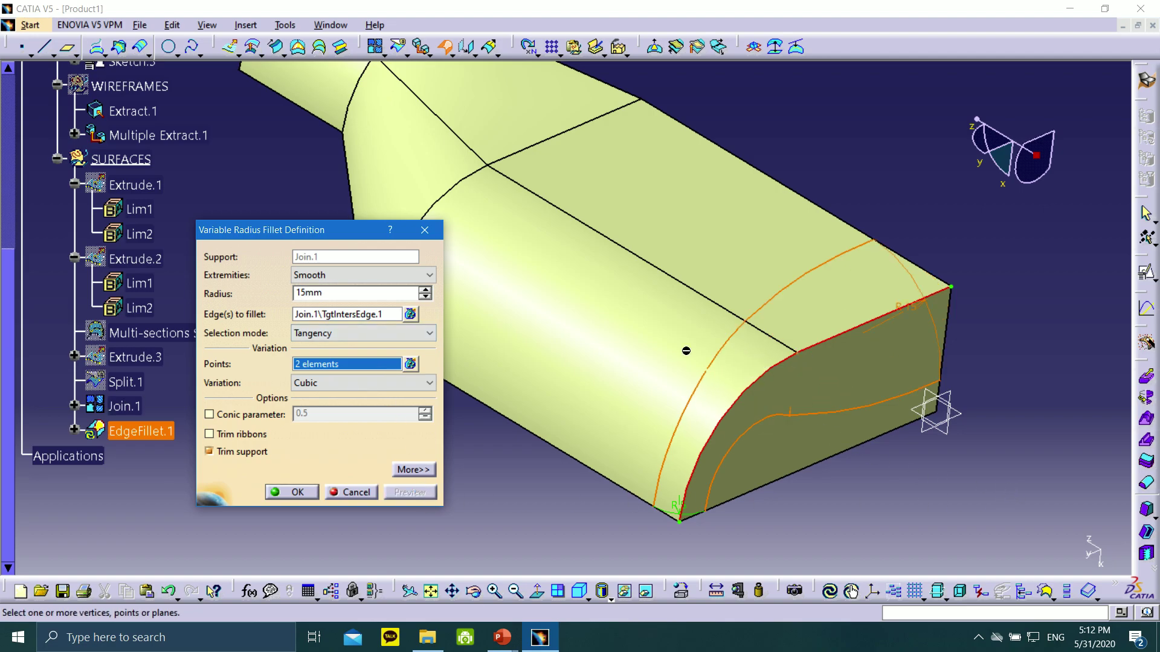
- Add the vertex where the flat top meets the curved side as a variation point with a 5 mm radius and preview it
drag(329, 294, 300, 296)
click(801, 353)
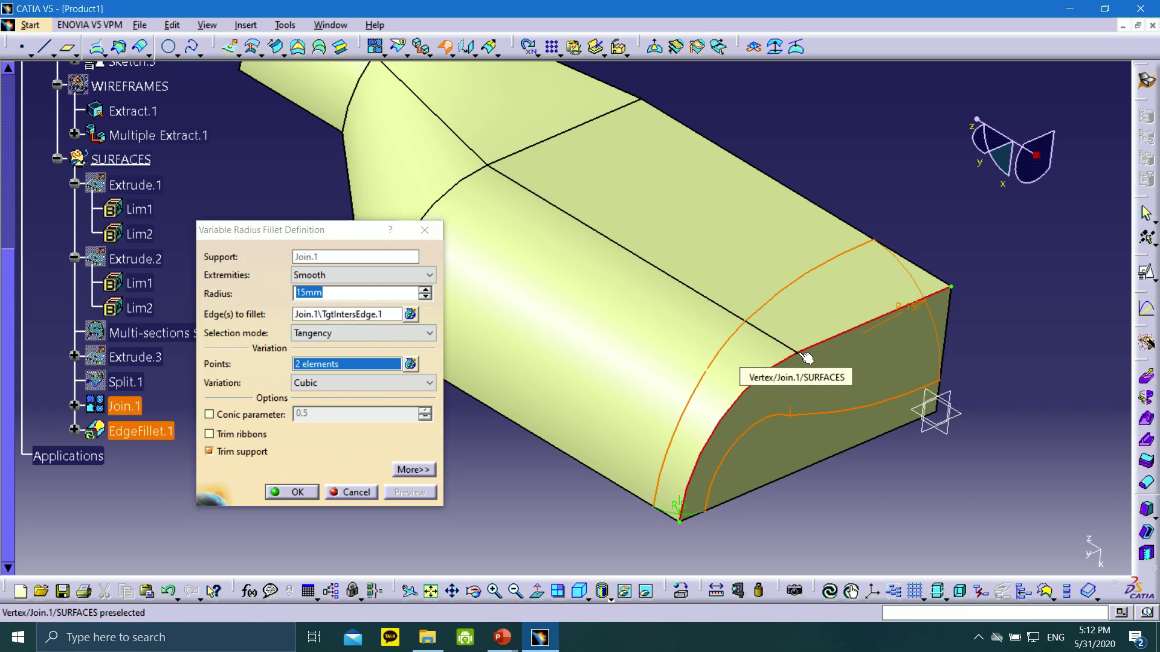
click(805, 357)
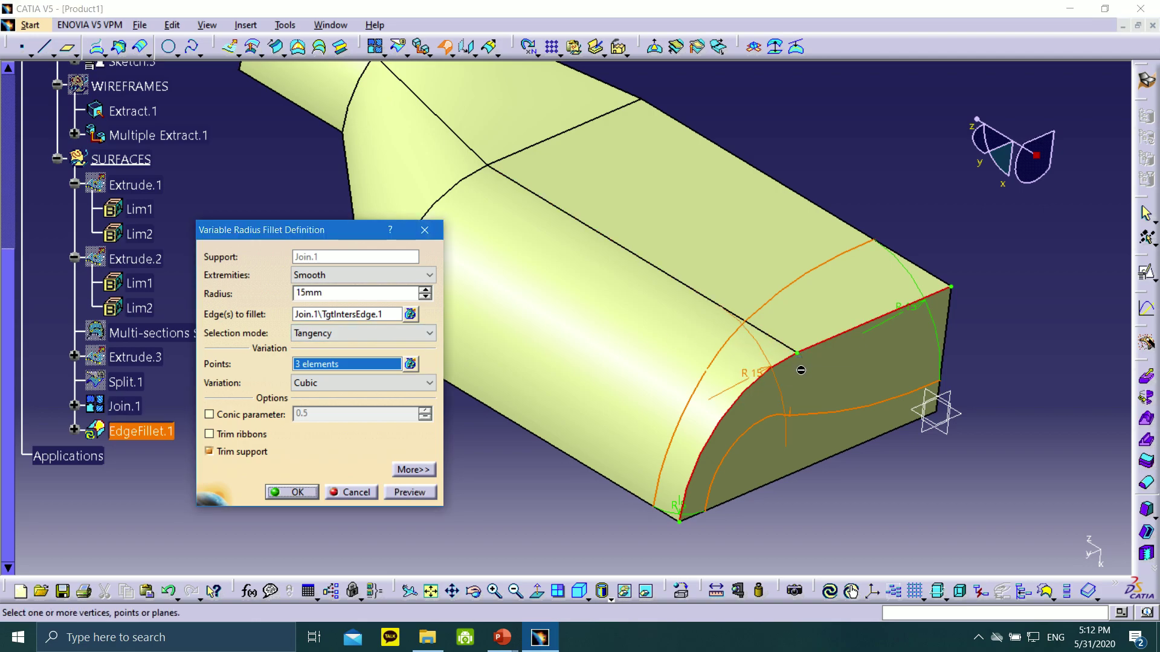
double_click(327, 292)
text(5)
click(416, 496)
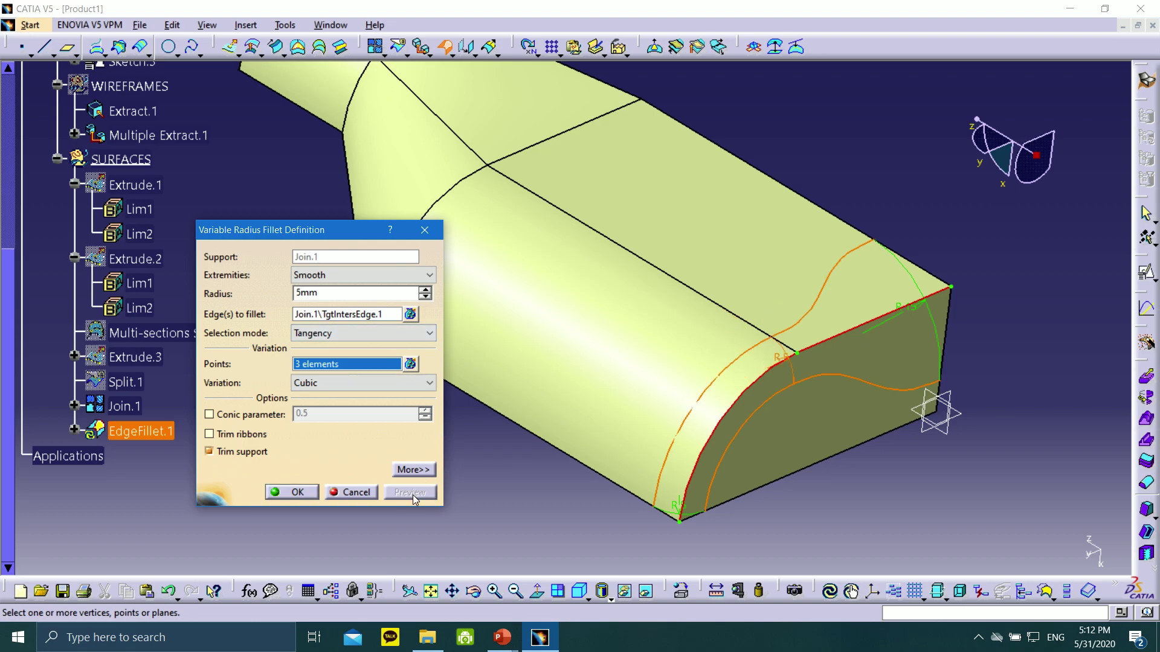
- Check the variable radius preview along the end edge and create the fillet
middle_drag(772, 291, 969, 426)
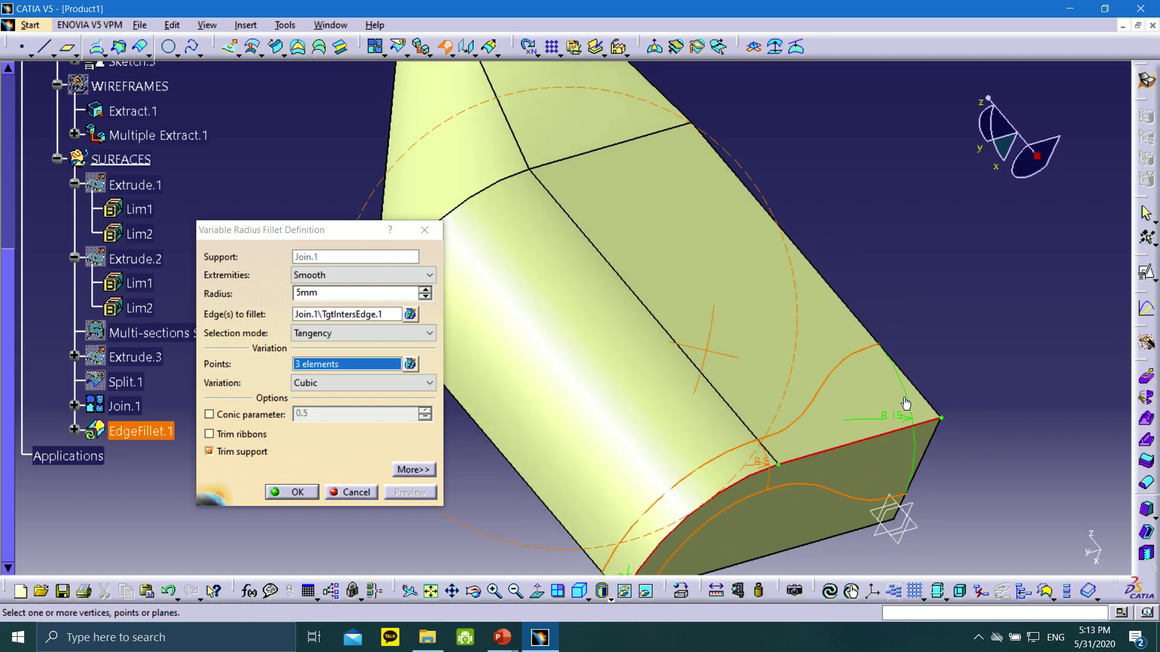
middle_drag(785, 392, 801, 411)
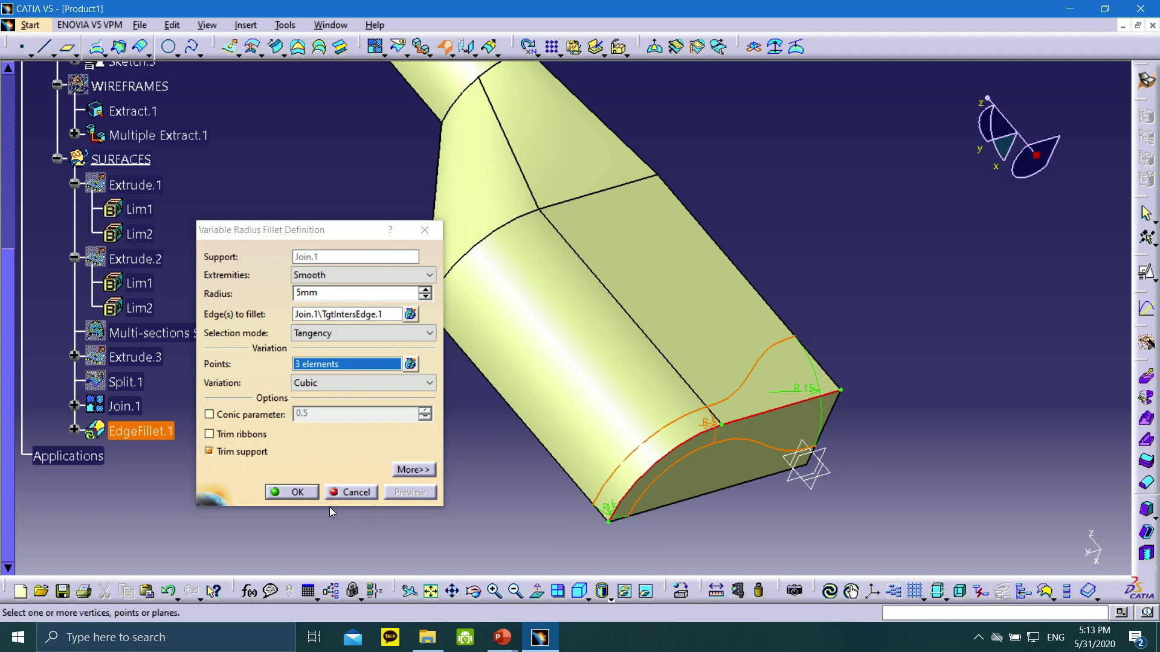
click(300, 494)
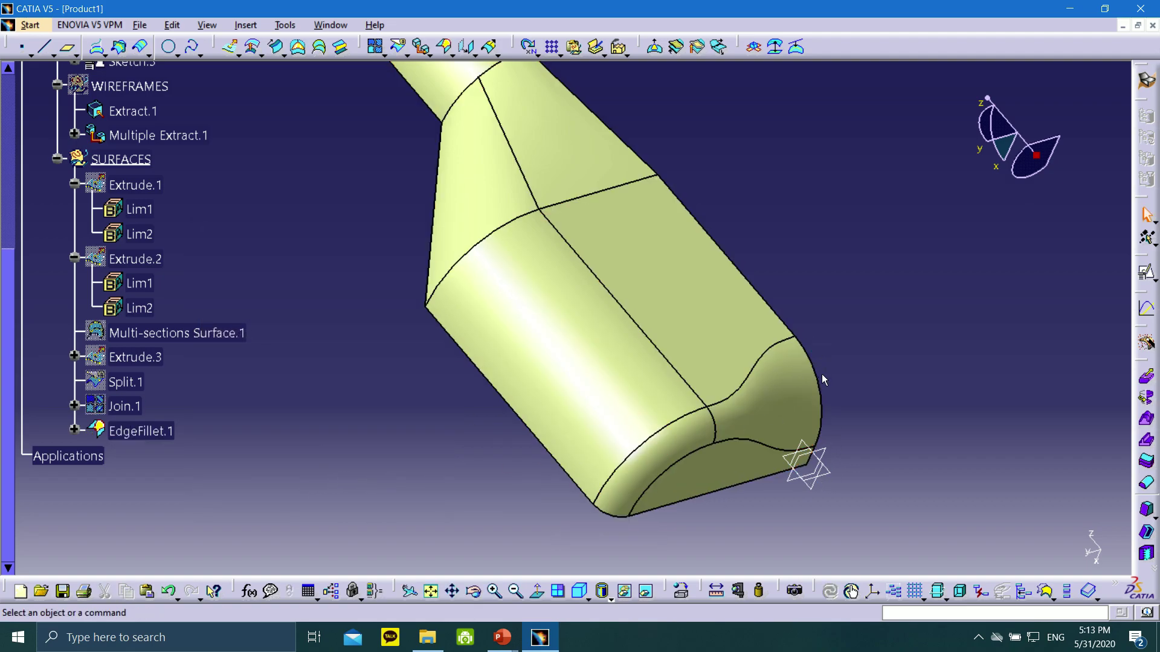
middle_drag(800, 486, 365, 349)
mouse_move(791, 394)
middle_down()
mouse_move(628, 272)
mouse_move(461, 266)
mouse_move(622, 245)
mouse_move(926, 404)
mouse_move(795, 397)
middle_up()
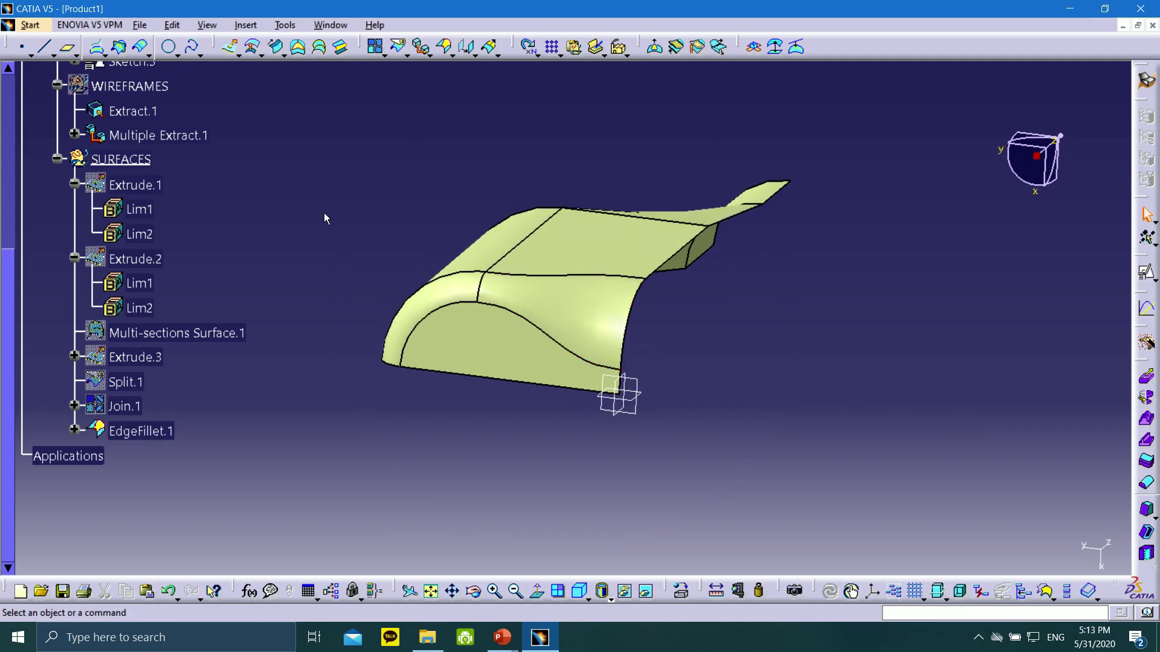
- Mirror the filleted quarter surface about the zx plane with Symmetry, keeping the result as a surface
middle_drag(326, 218, 683, 401)
middle_drag(520, 357, 630, 368)
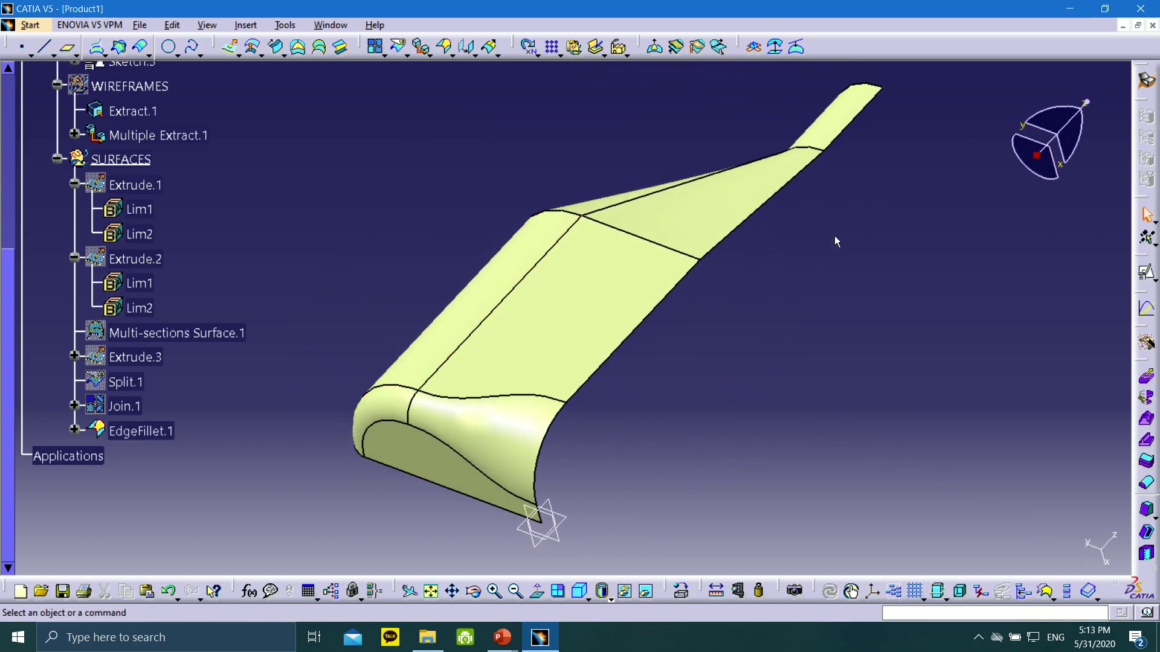
middle_drag(836, 242, 804, 333)
middle_drag(828, 396, 780, 325)
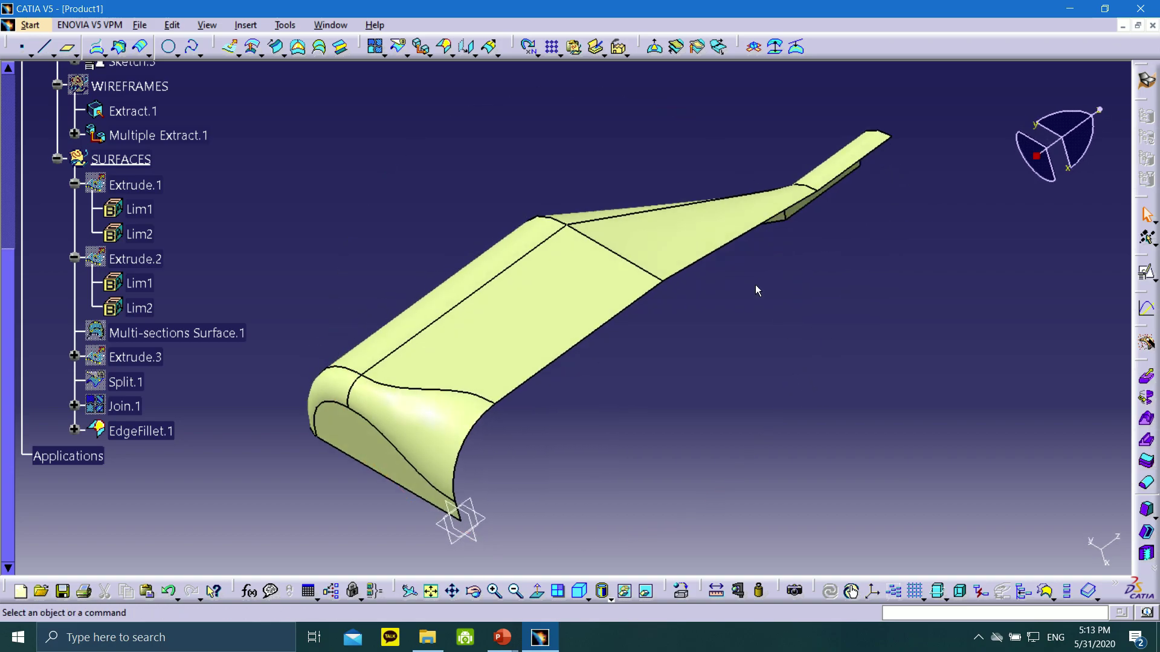
click(475, 53)
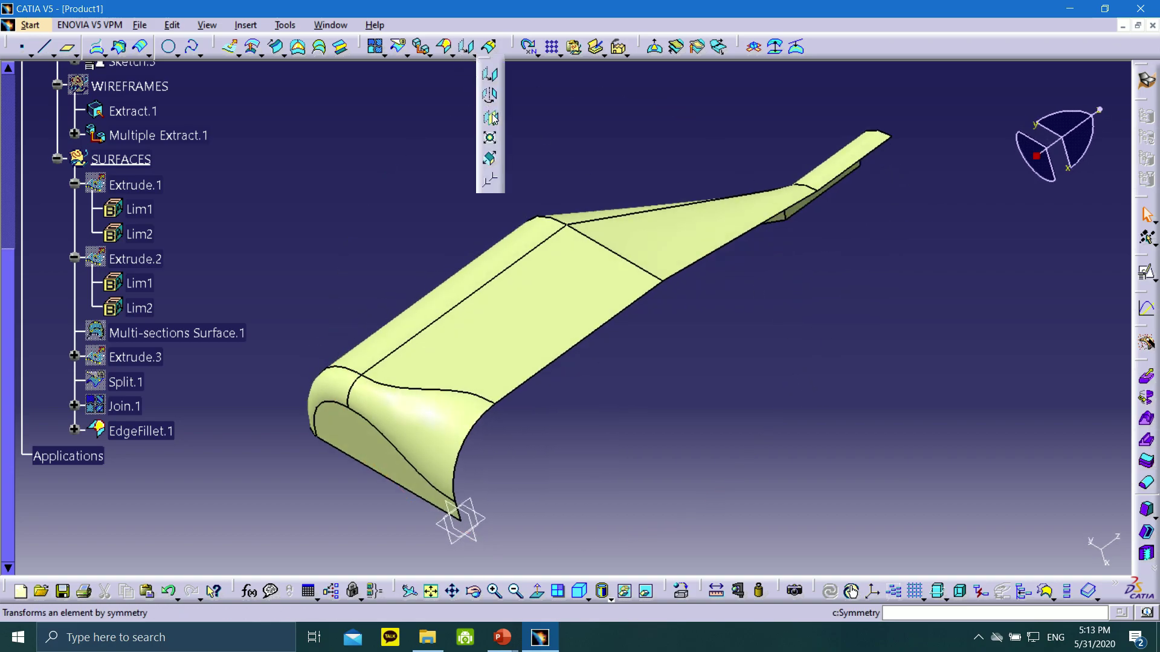
click(477, 58)
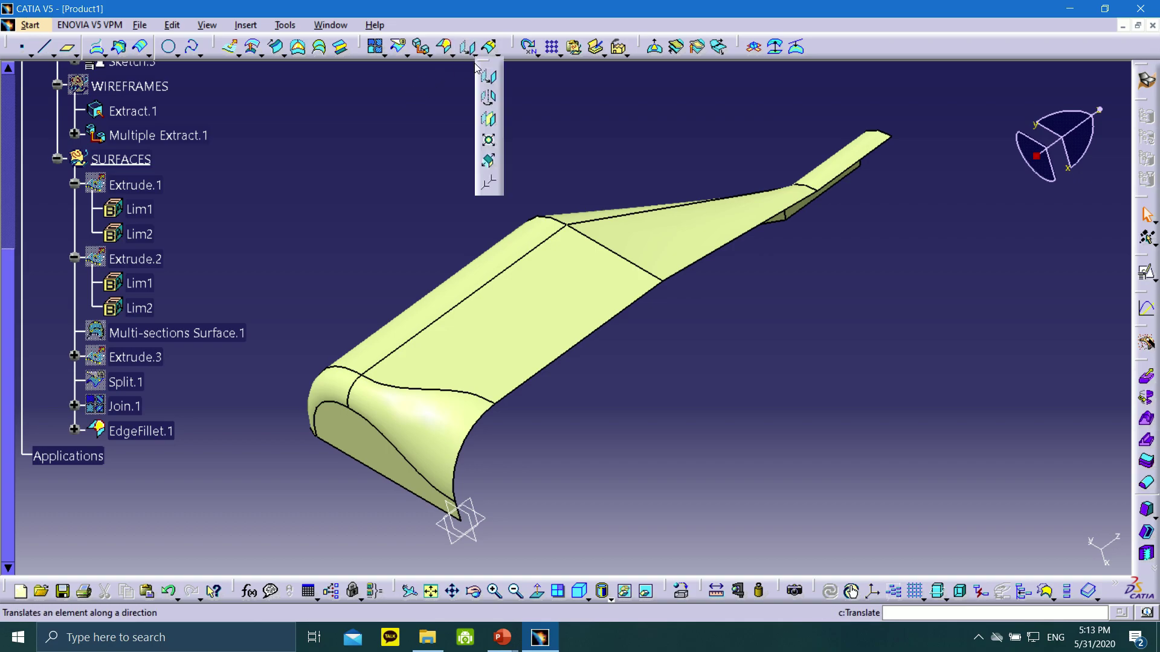
click(490, 120)
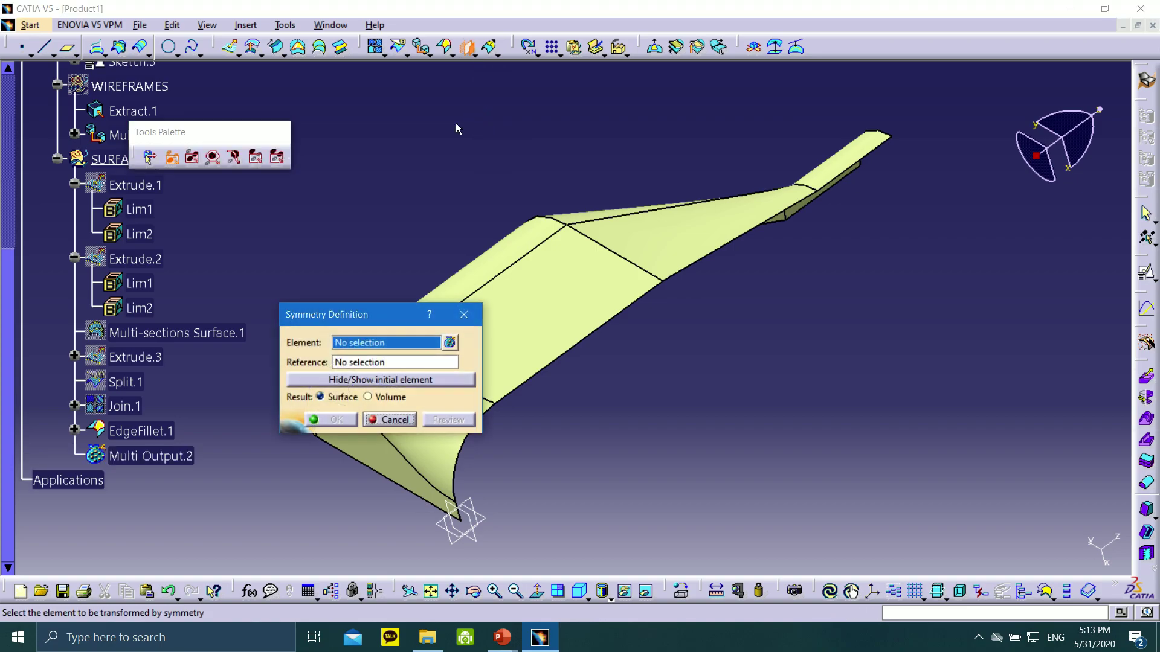
drag(351, 315, 367, 98)
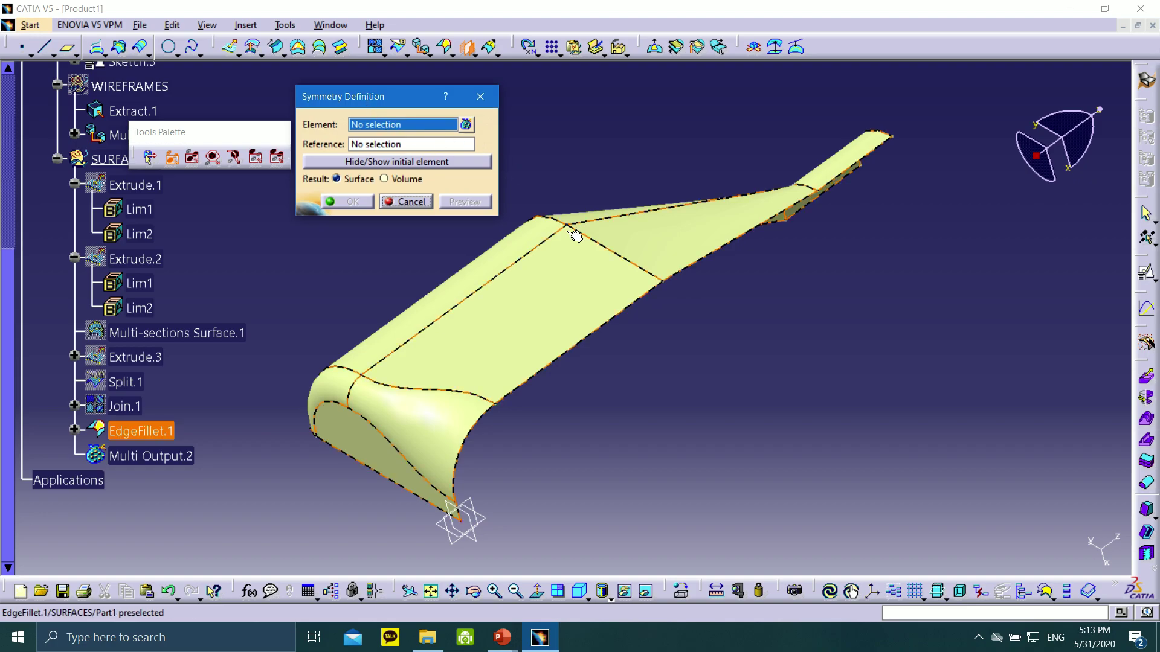
click(587, 266)
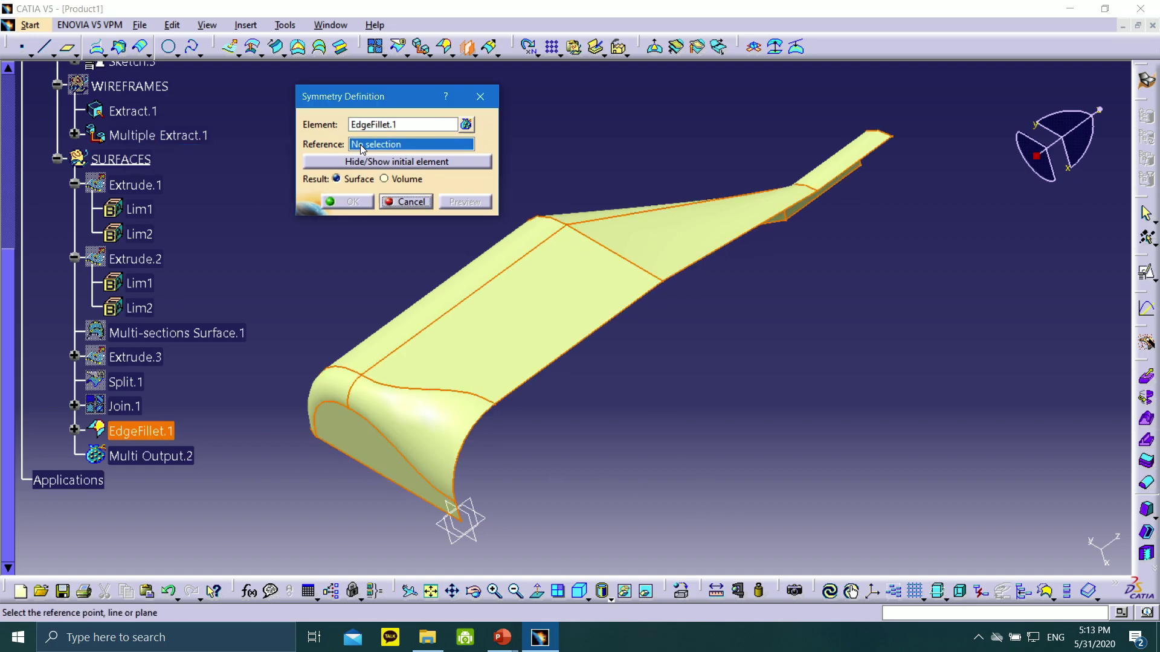
click(471, 500)
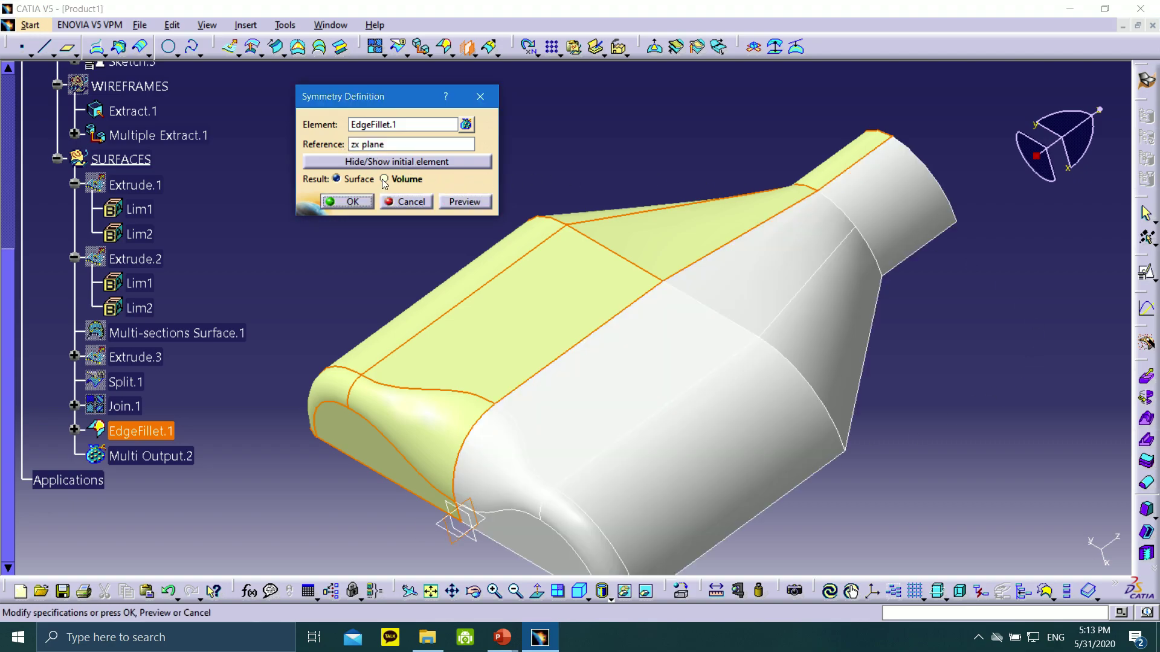
middle_drag(610, 430, 682, 364)
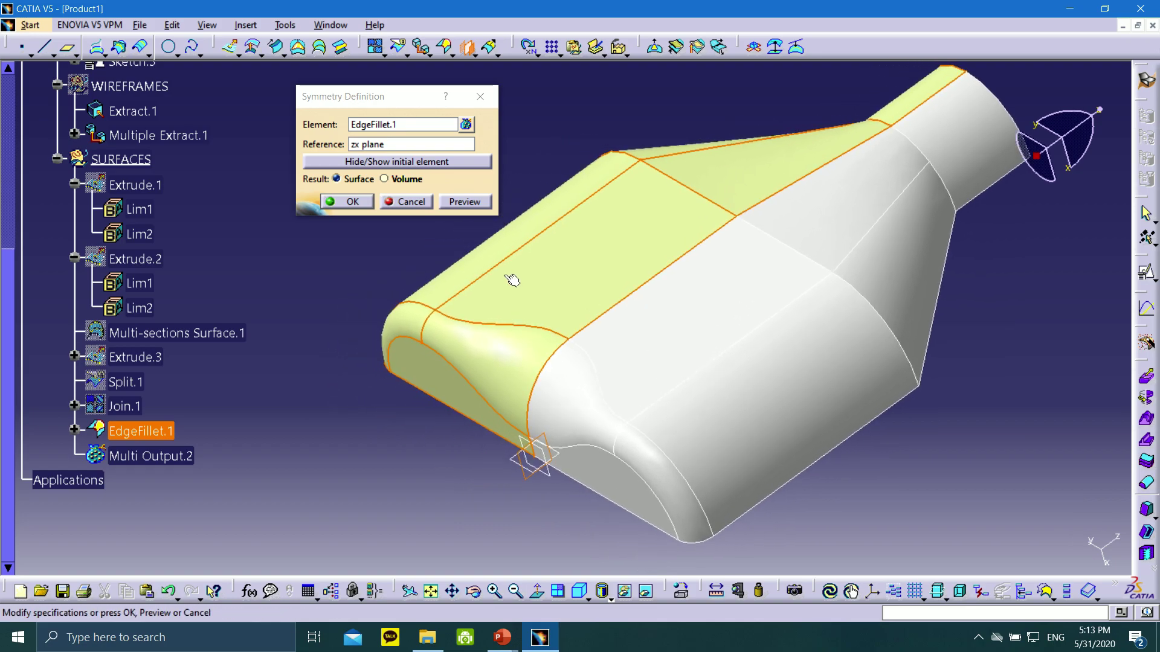
click(349, 204)
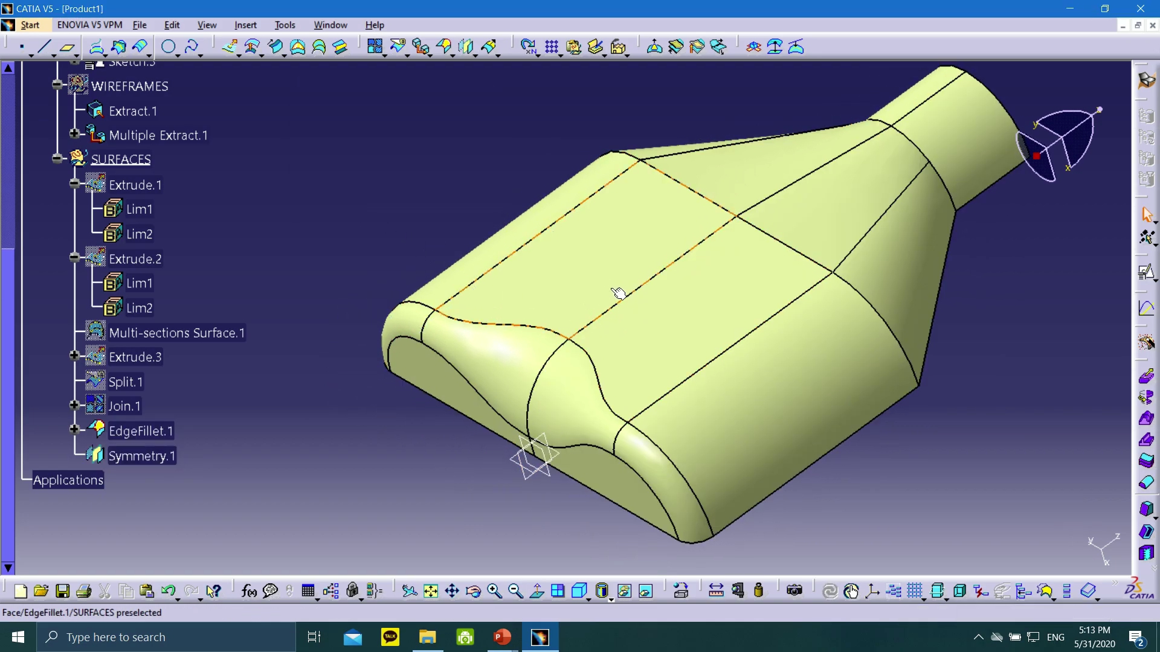
- Join the filleted surface with its zx-plane mirror copy, using a 0.001 mm merging distance and the connexity check
click(376, 47)
click(628, 215)
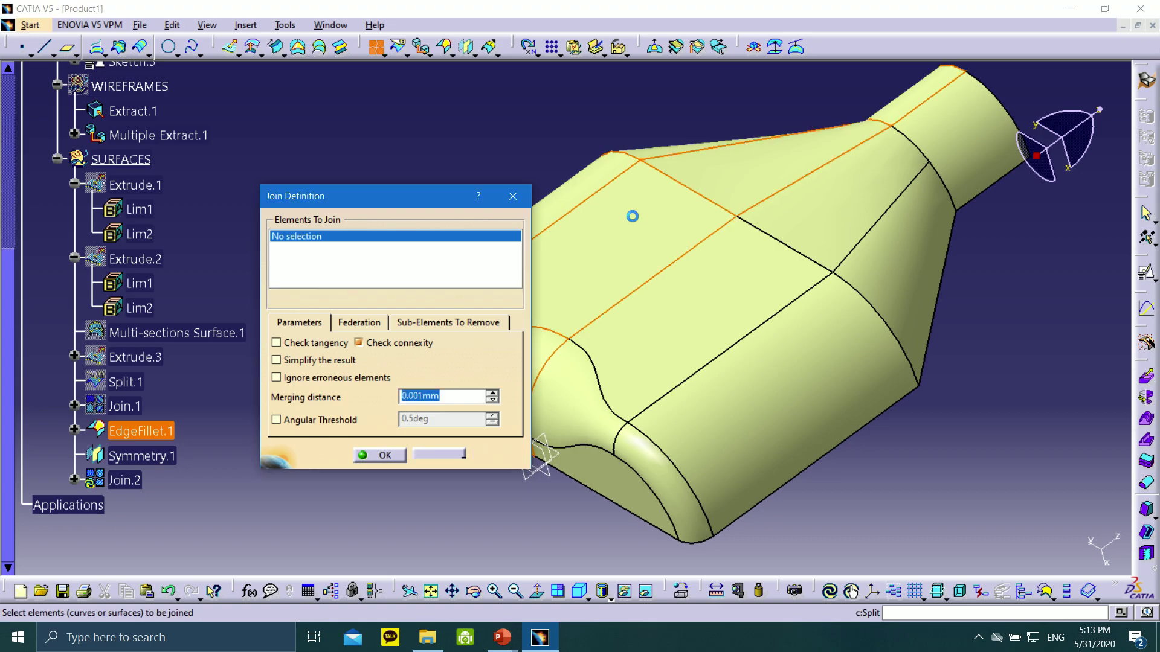
click(718, 296)
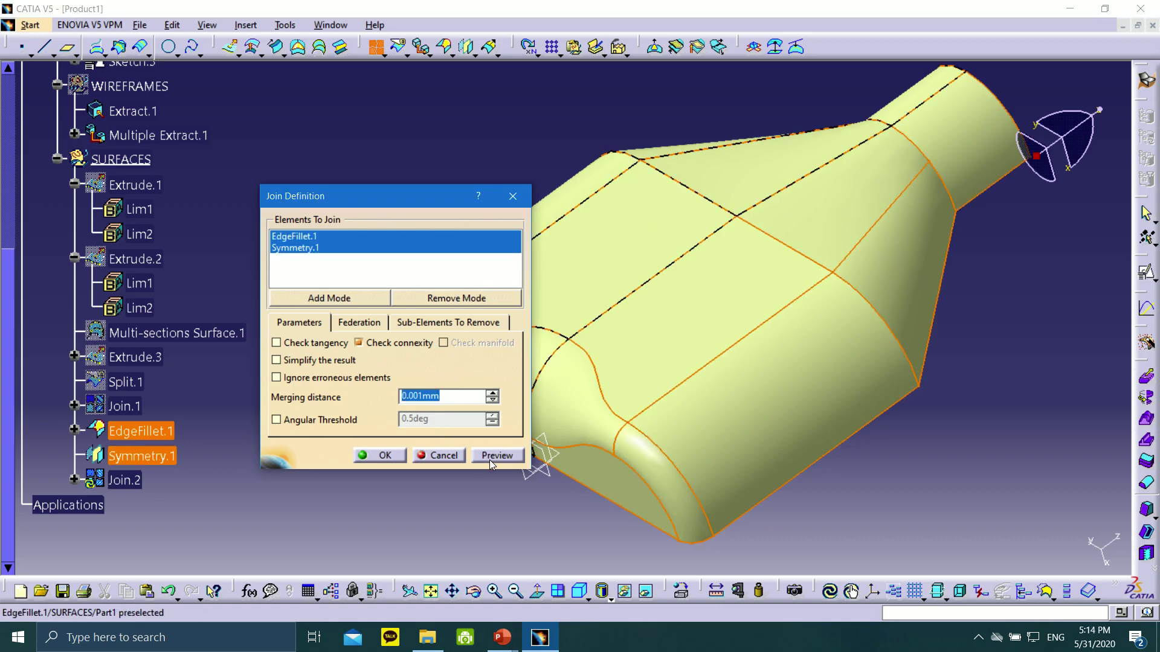
click(384, 456)
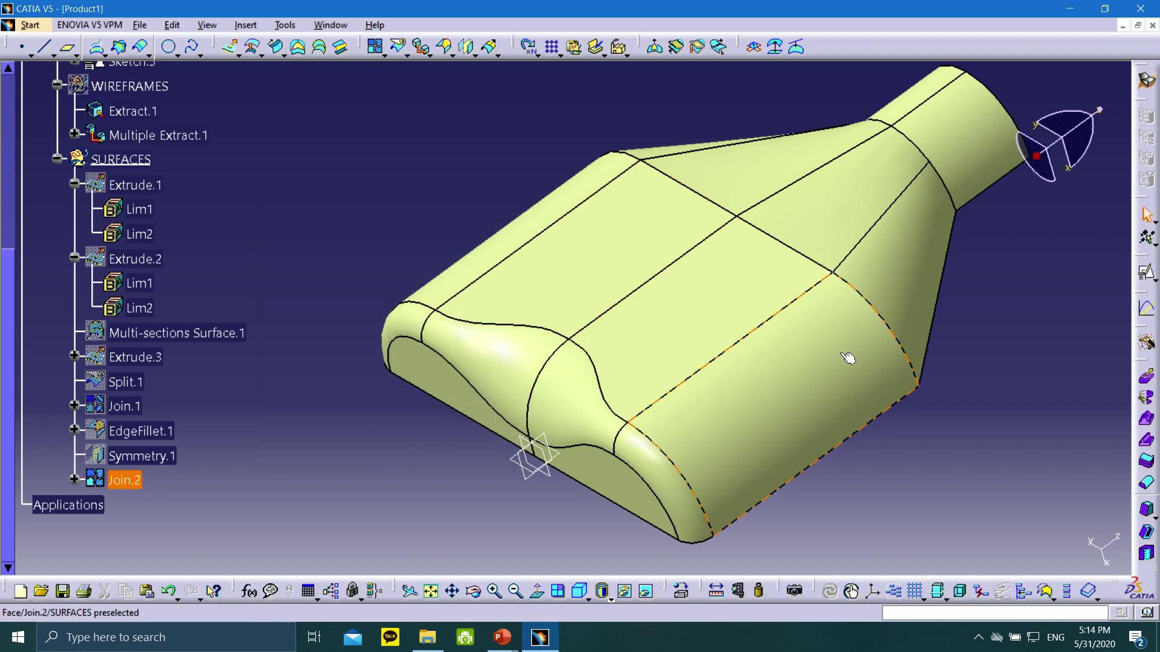
- Mirror the joined half surface about the yz plane with Symmetry as a surface
middle_drag(906, 377, 735, 191)
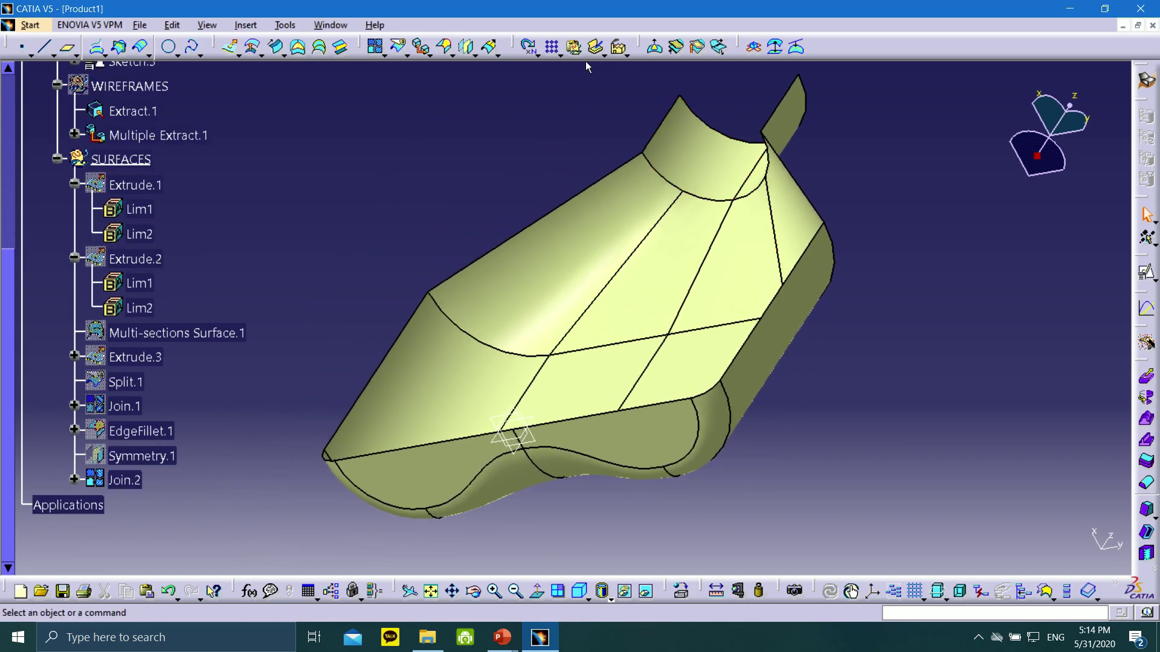
click(464, 48)
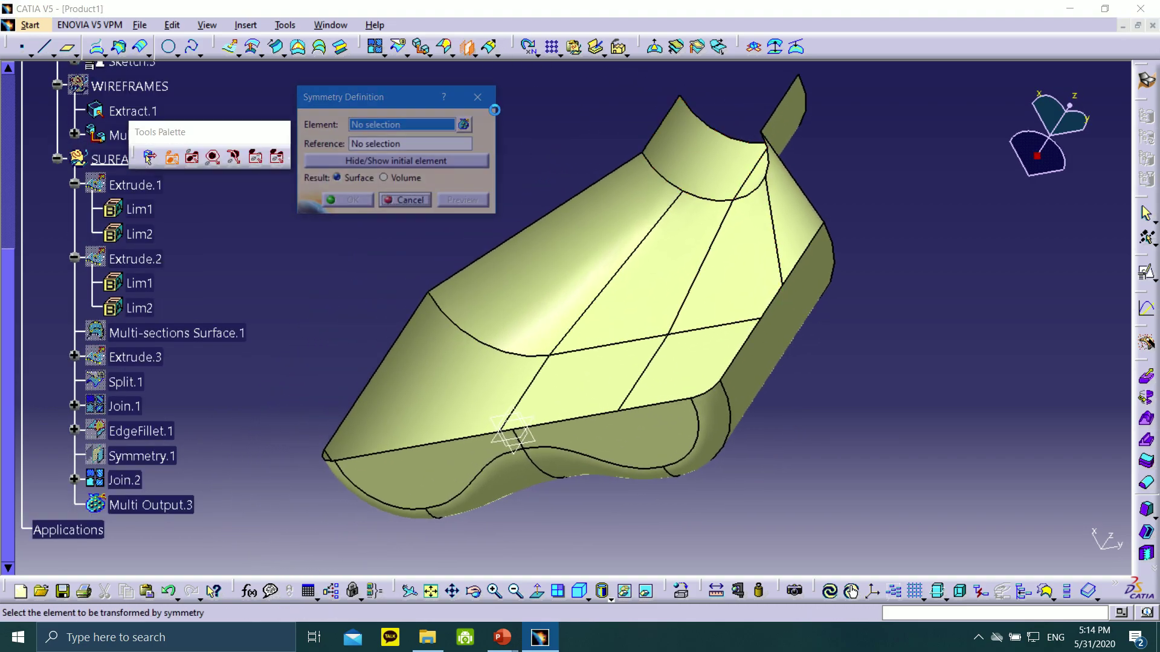
click(725, 314)
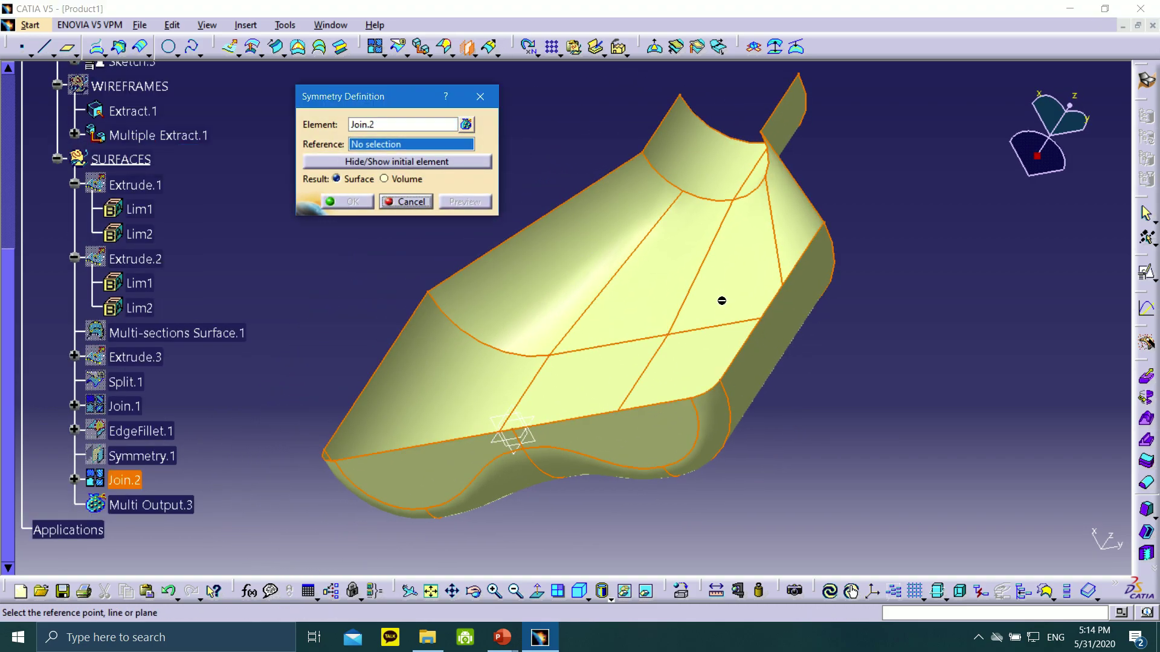
click(525, 437)
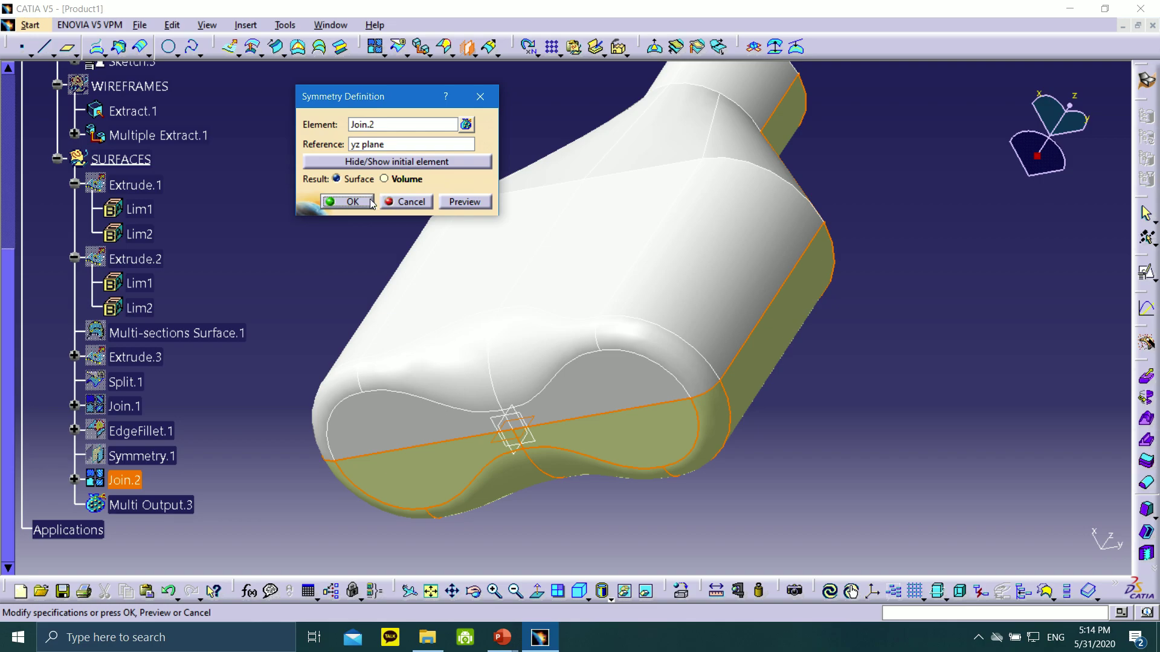
click(349, 202)
- Join the yz-plane mirror copy with the original half surface, using a 0.001 mm merging distance
click(374, 46)
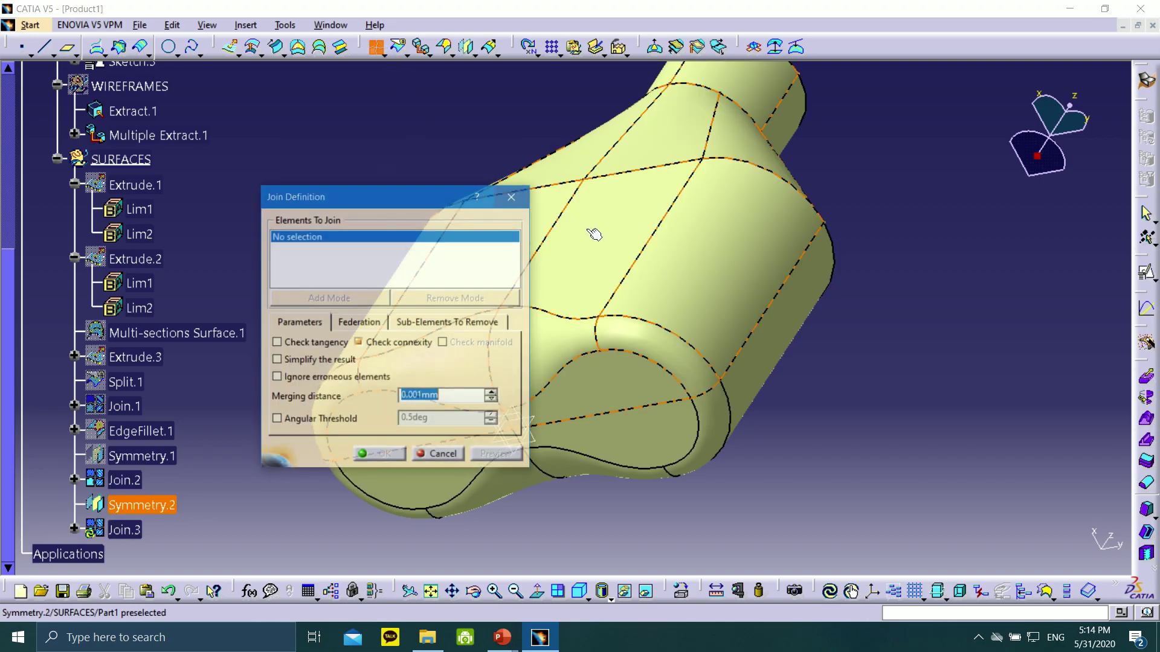
click(699, 453)
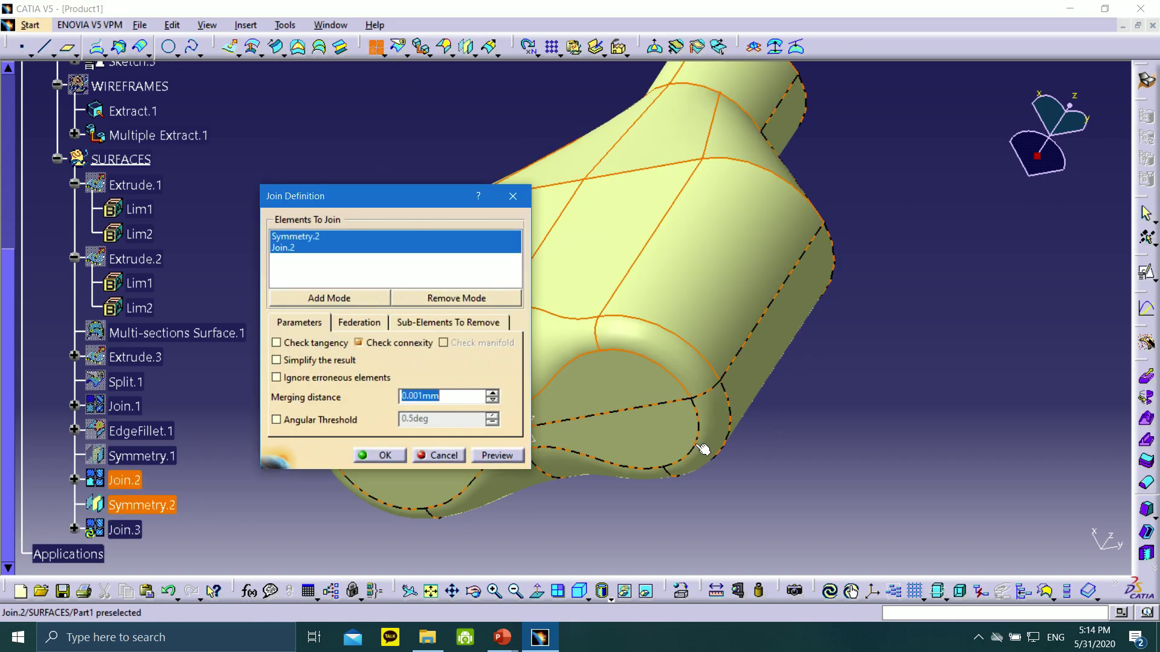
click(385, 456)
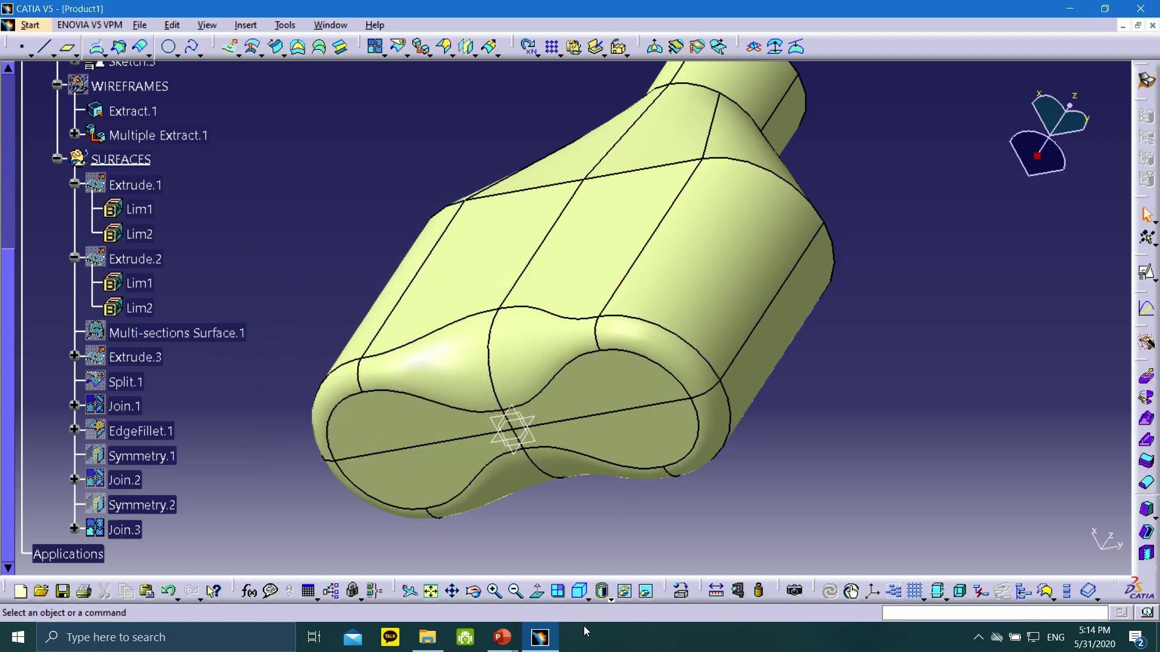
- Examine the complete bottle-shaped surface from several angles and in the isometric view
click(579, 592)
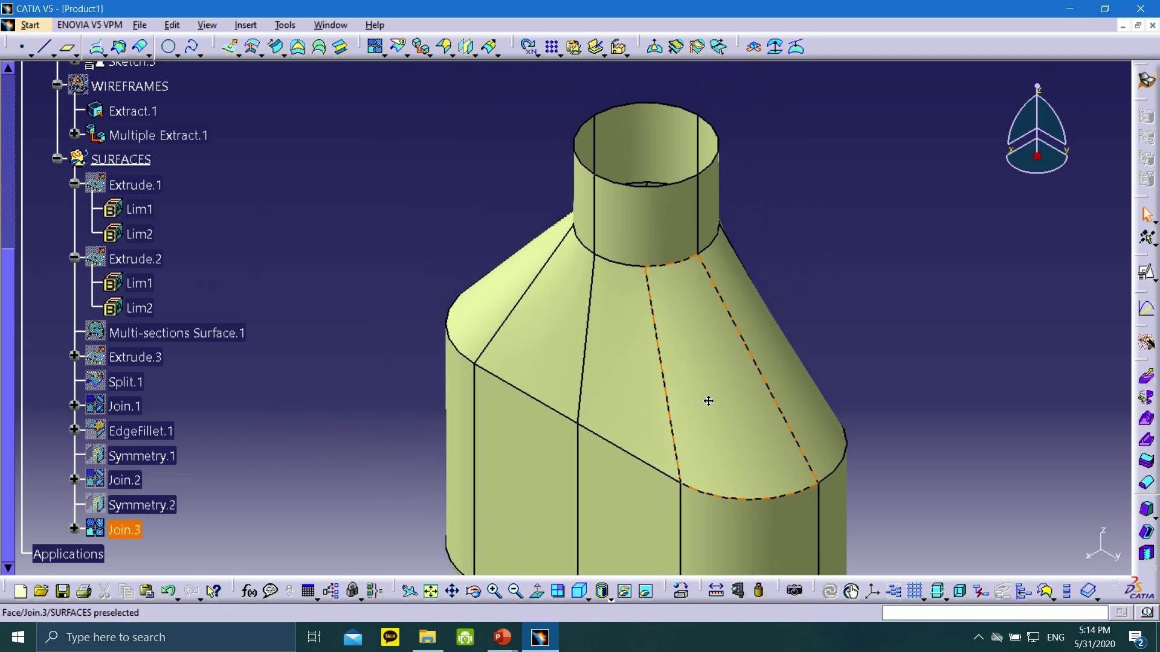
middle_drag(622, 244, 481, 362)
scroll(671, 511, up, 1)
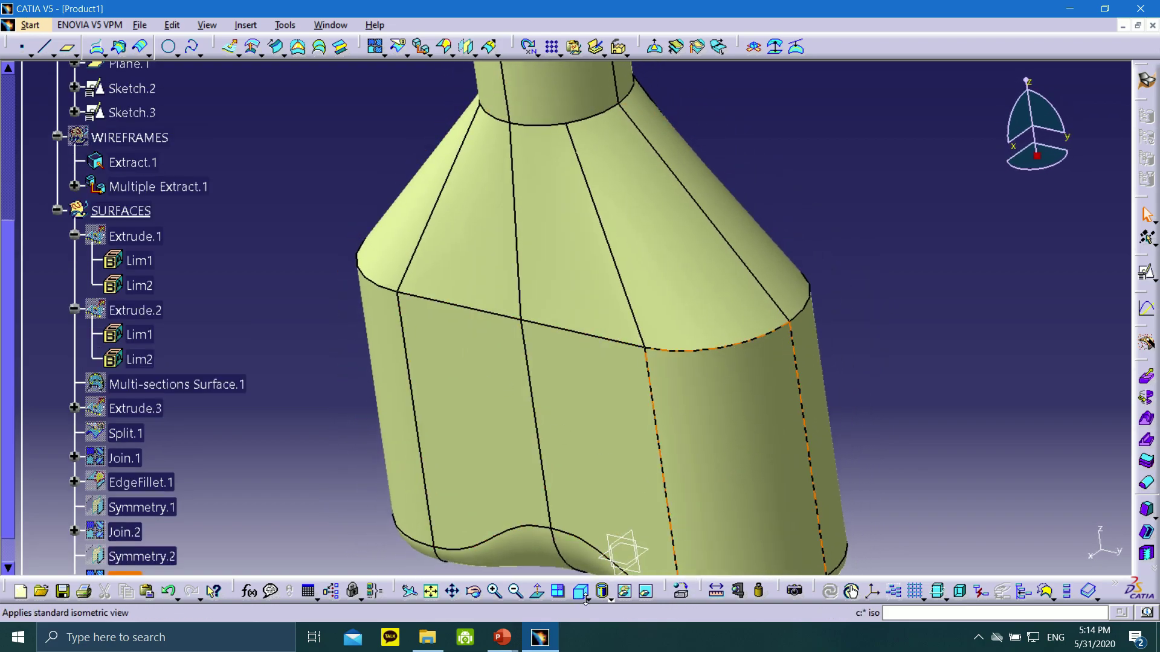
click(585, 597)
middle_drag(737, 228, 663, 230)
middle_click(676, 287)
middle_drag(581, 259, 696, 257)
middle_drag(760, 320, 718, 284)
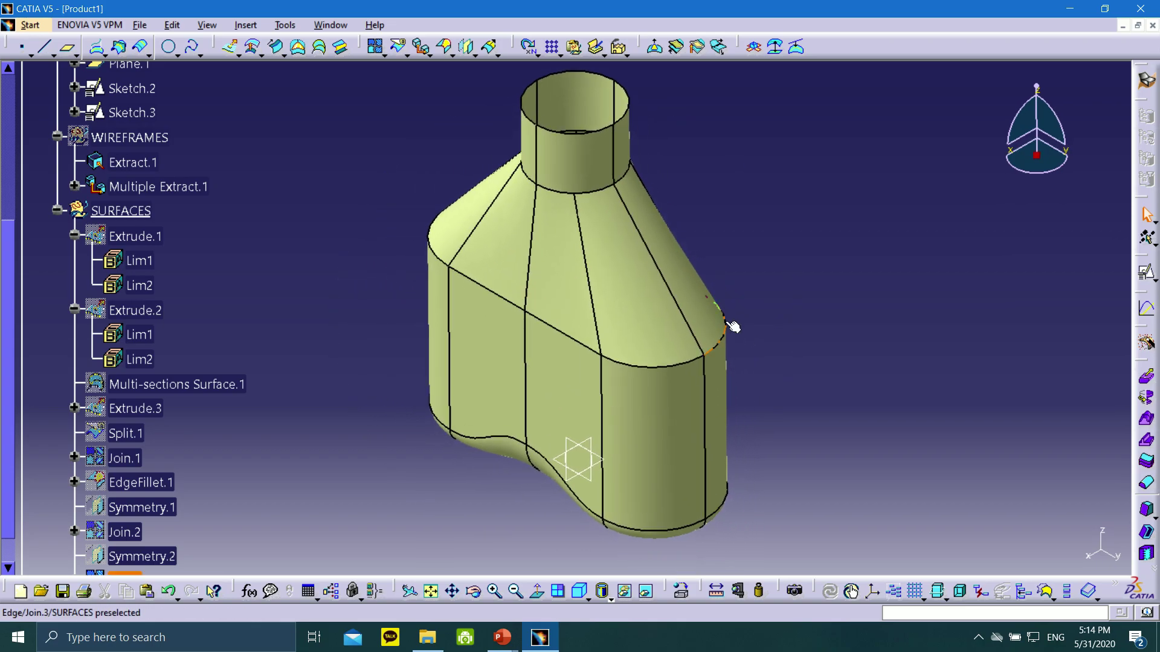
- Define PartBody as the in-work object of Part1
scroll(65, 215, up, 5)
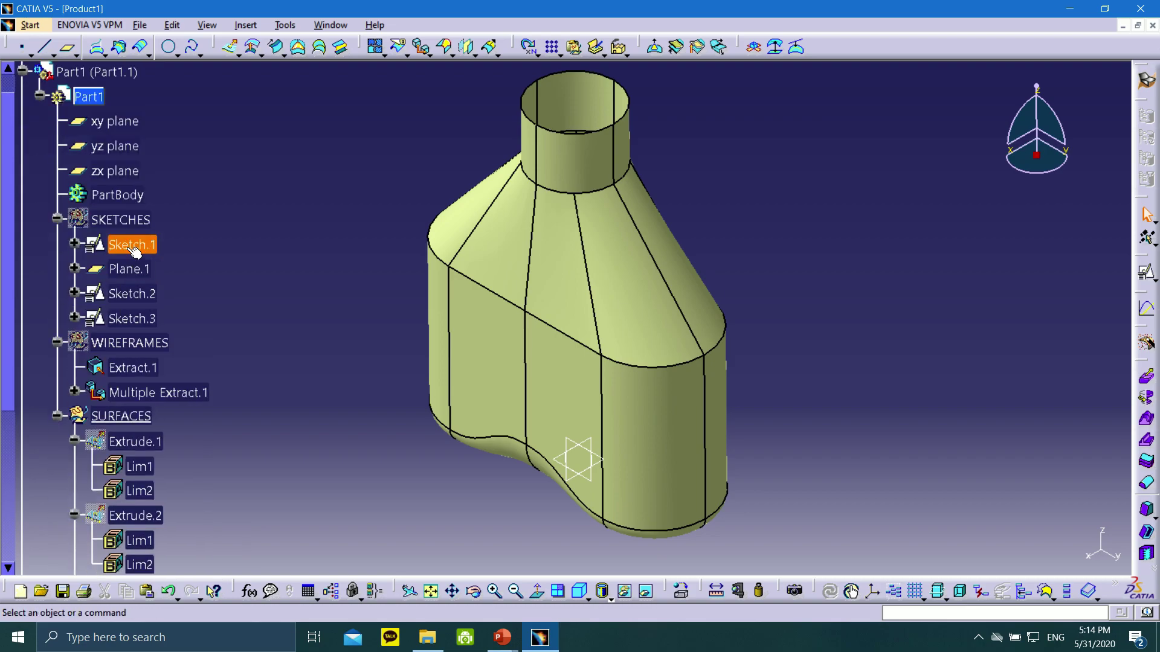
right_click(115, 195)
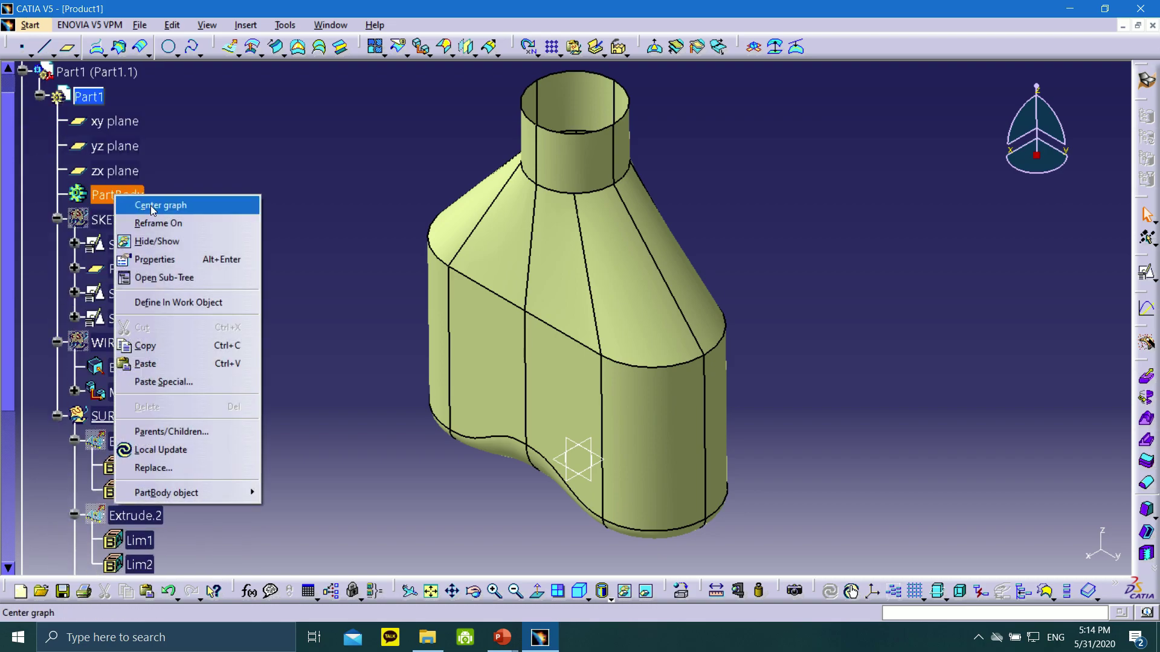
click(178, 302)
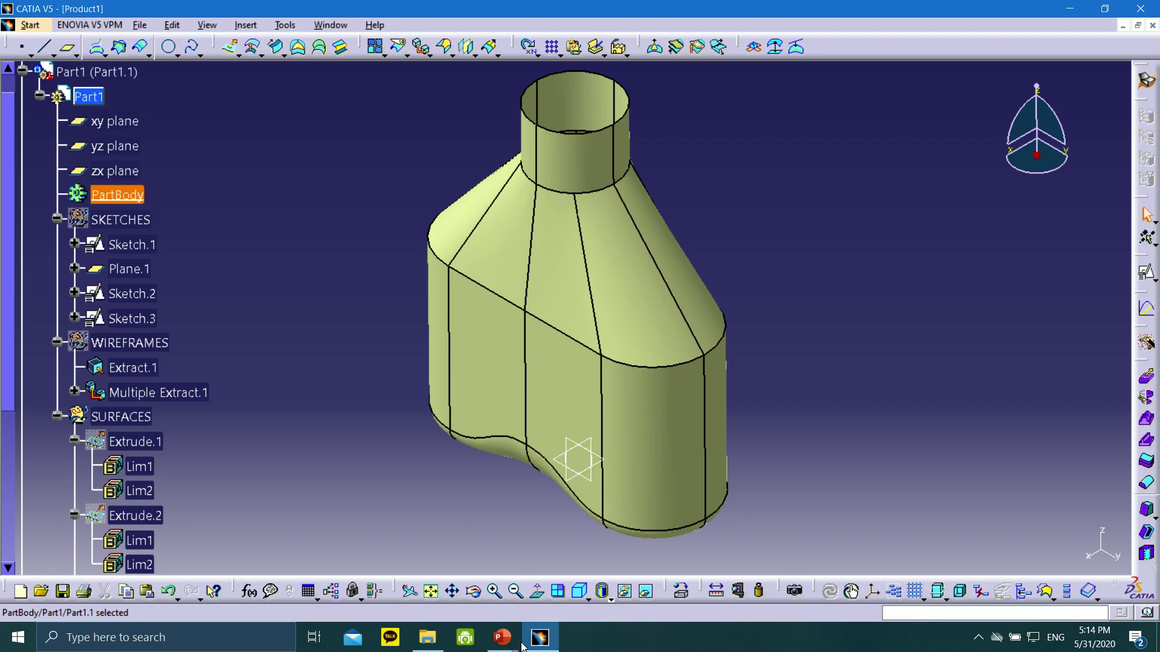
- Switch to the PowerPoint slides, review the symmetry, join, ThickSurface and final product instructions, and return to CATIA
mouse_move(502, 637)
click(570, 599)
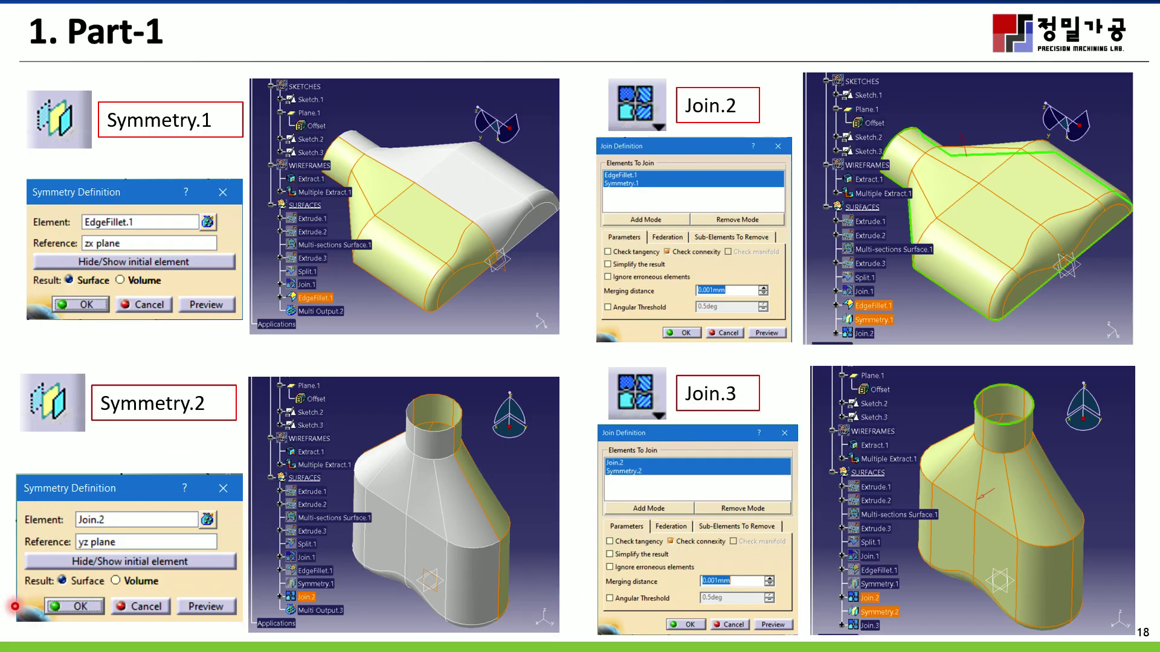
click(43, 637)
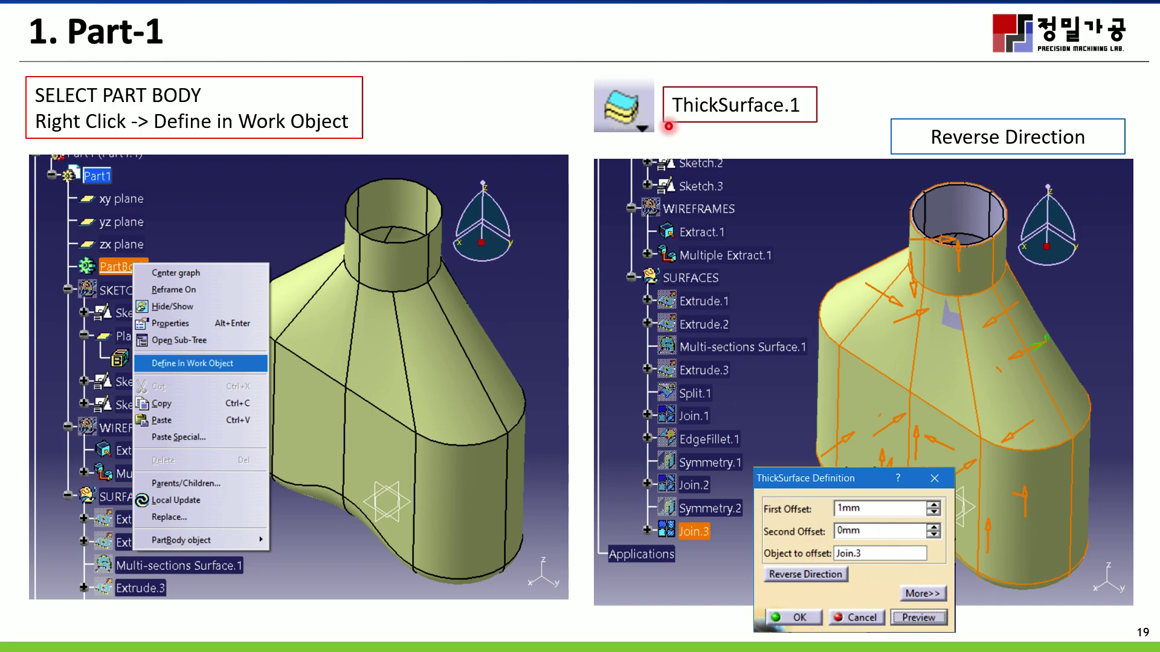
key(Right)
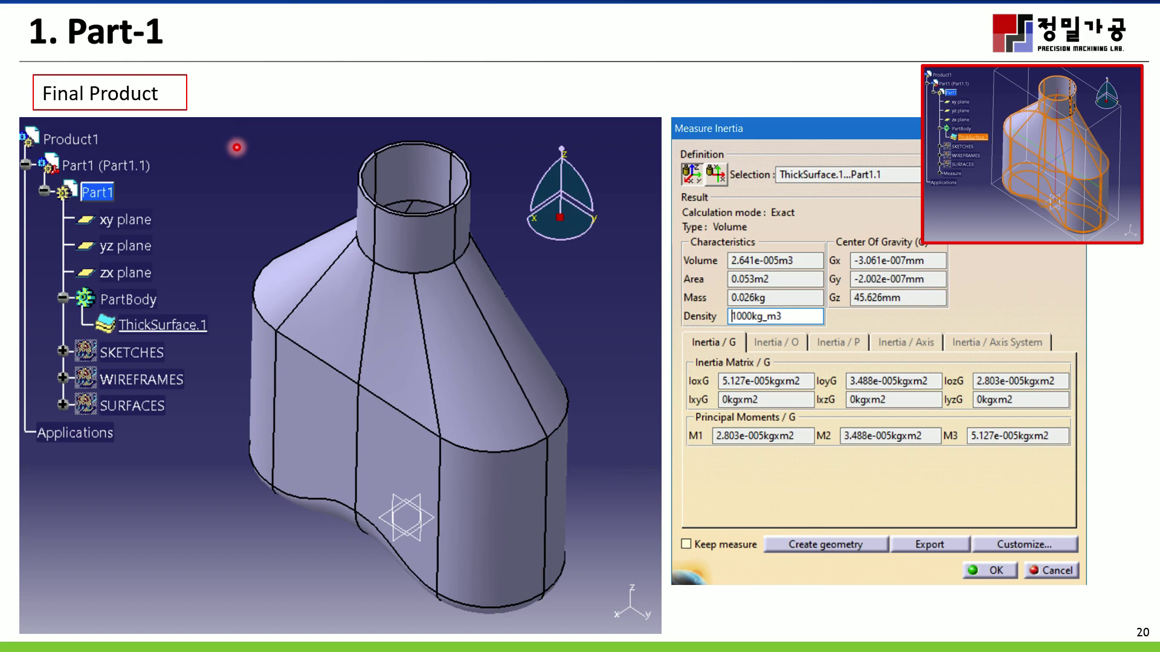
key(super)
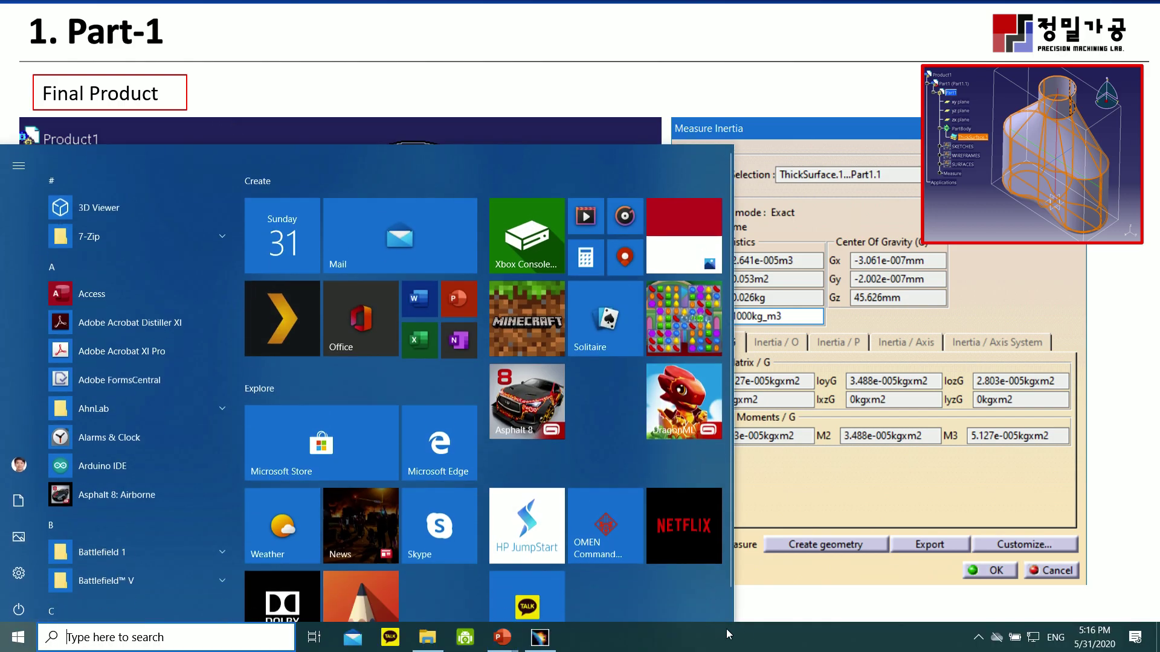
click(545, 635)
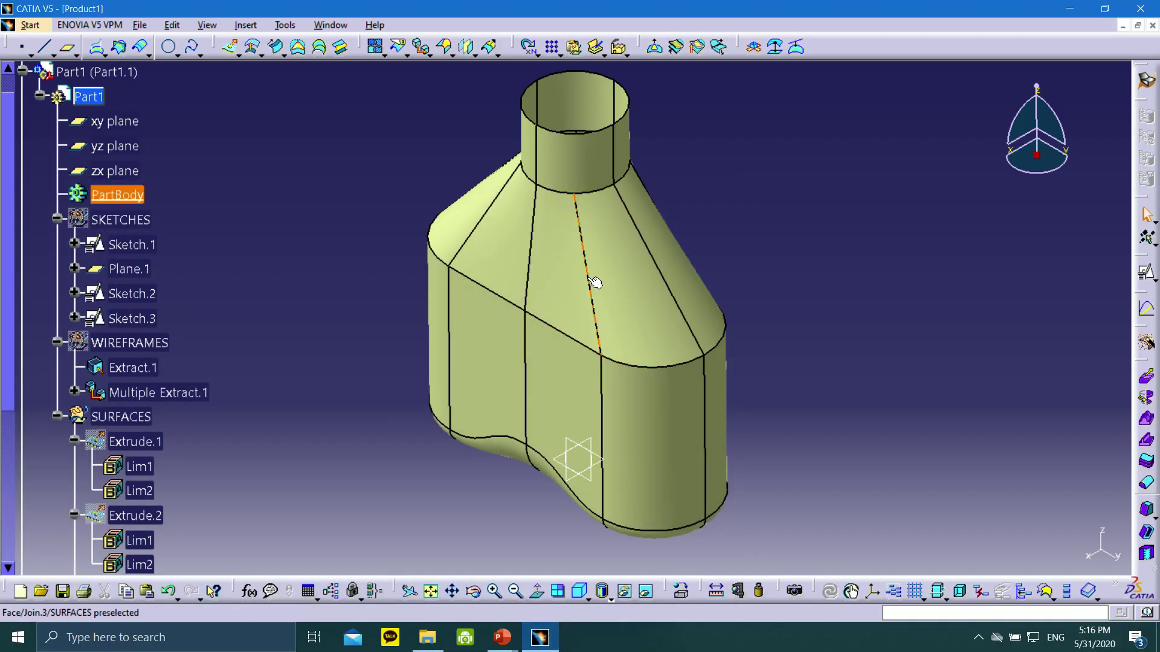
- Switch from surface modeling to the Part Design workbench with PartBody as the in-work object
right_click(110, 198)
key(Escape)
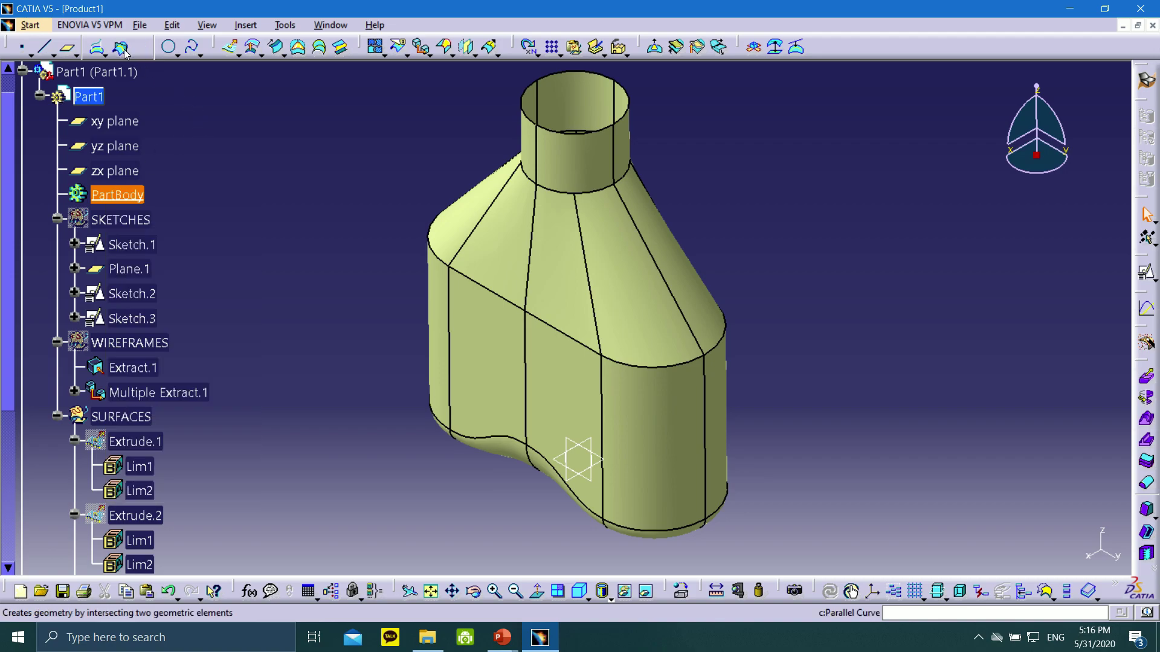
click(30, 25)
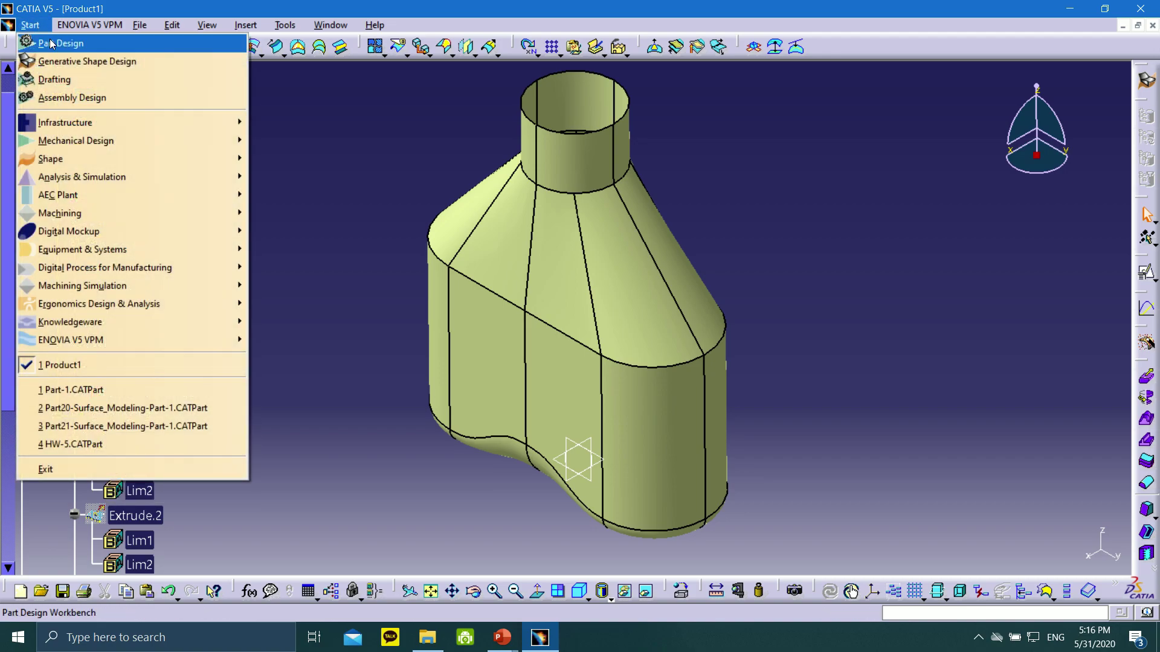
click(60, 44)
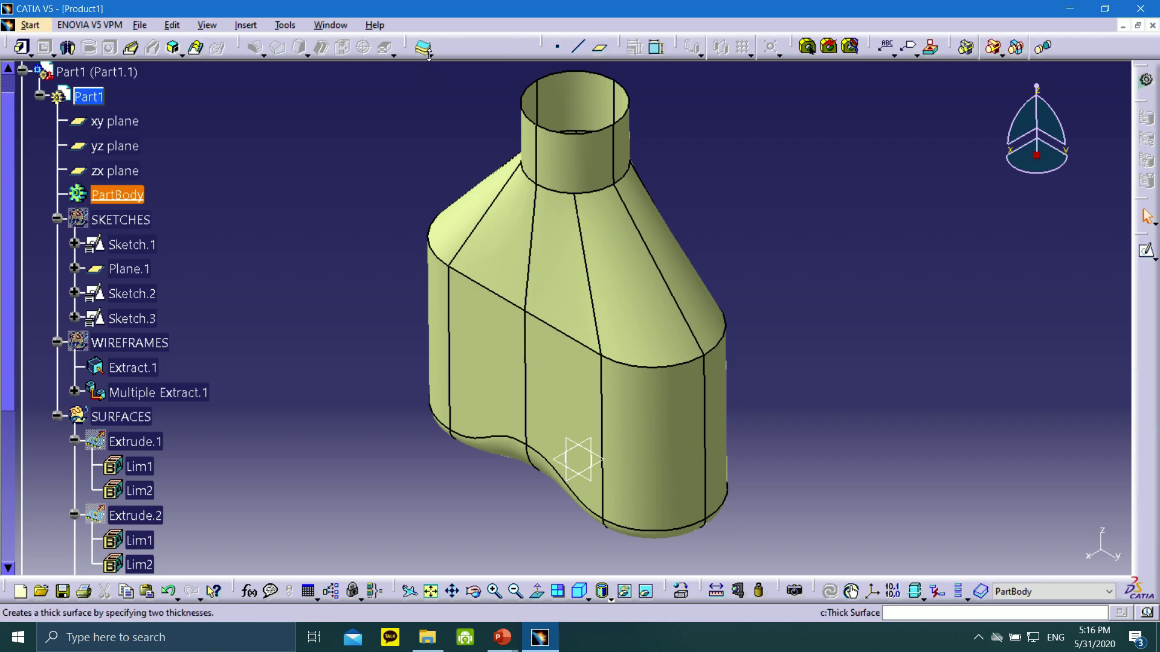
- Thicken the joined bottle surface Join.3 with ThickSurface, reversing the direction inward, using a 1 mm first offset and 0 mm second offset
click(428, 54)
click(422, 49)
middle_drag(541, 331, 683, 344)
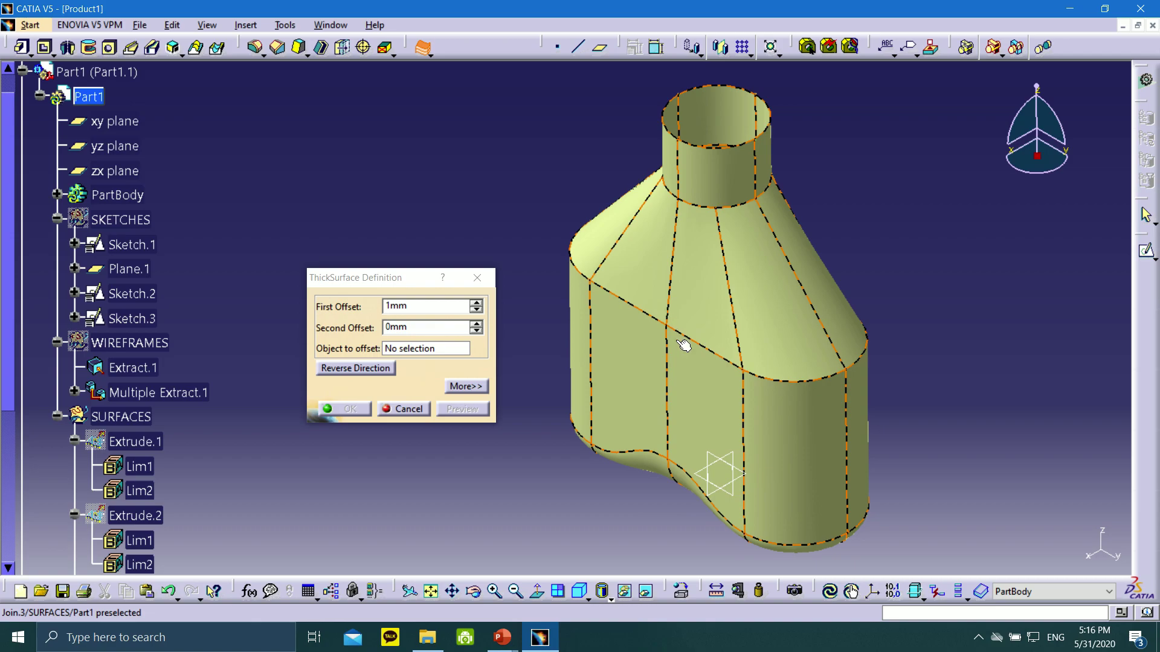
click(659, 248)
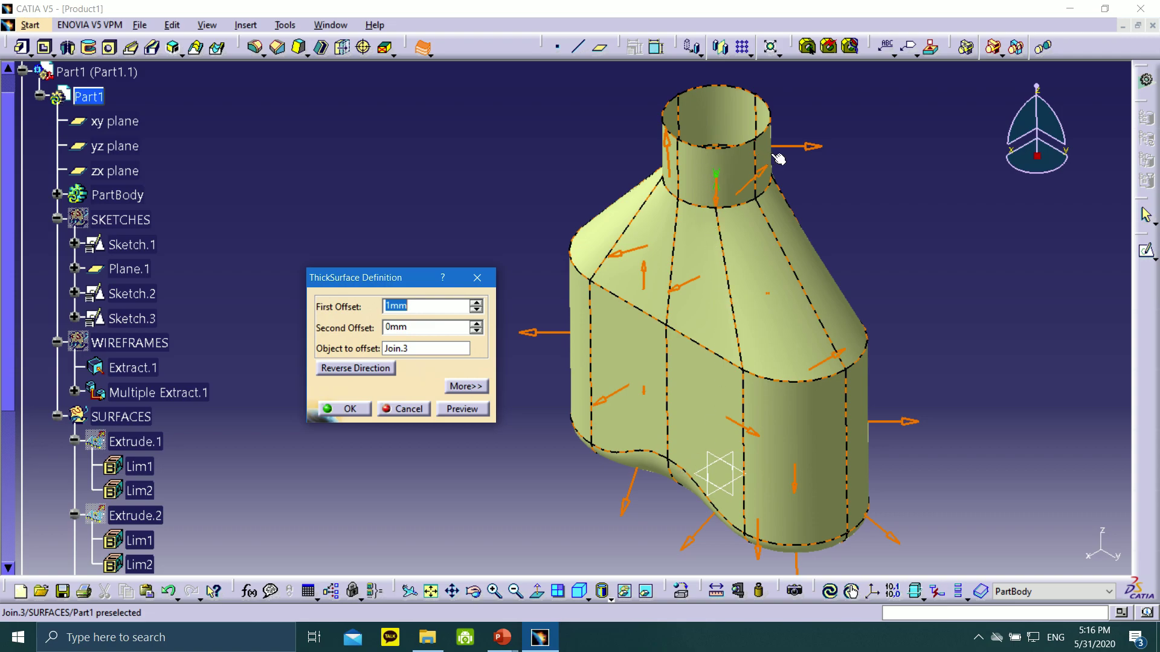
middle_drag(694, 184, 942, 247)
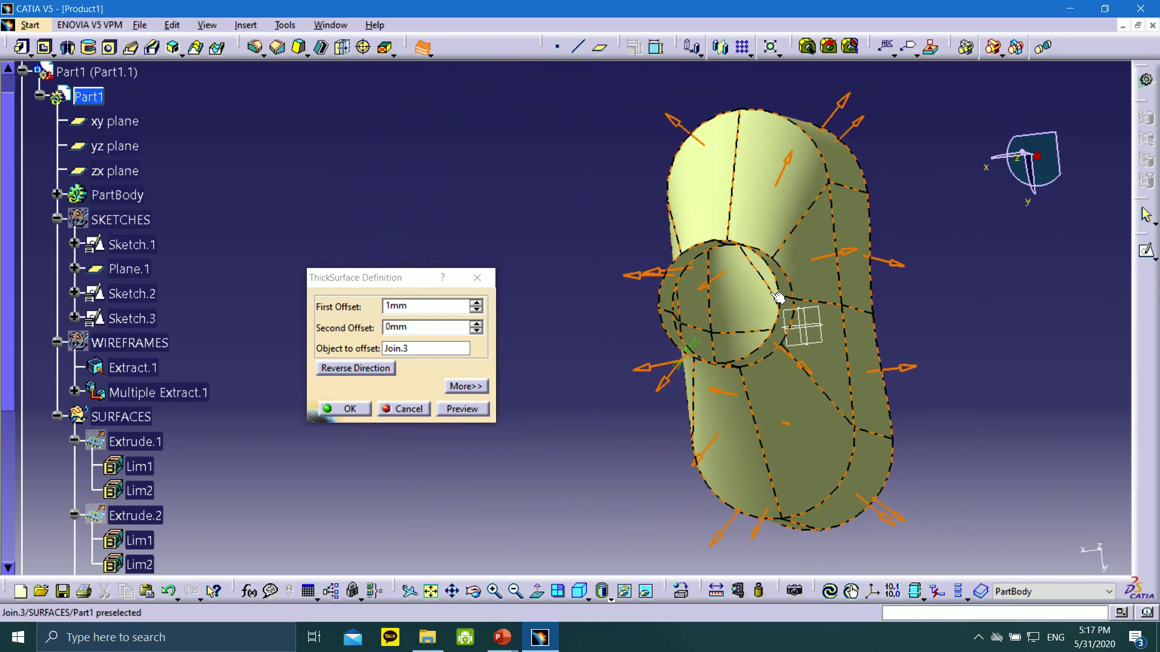
click(331, 373)
middle_drag(875, 296, 755, 315)
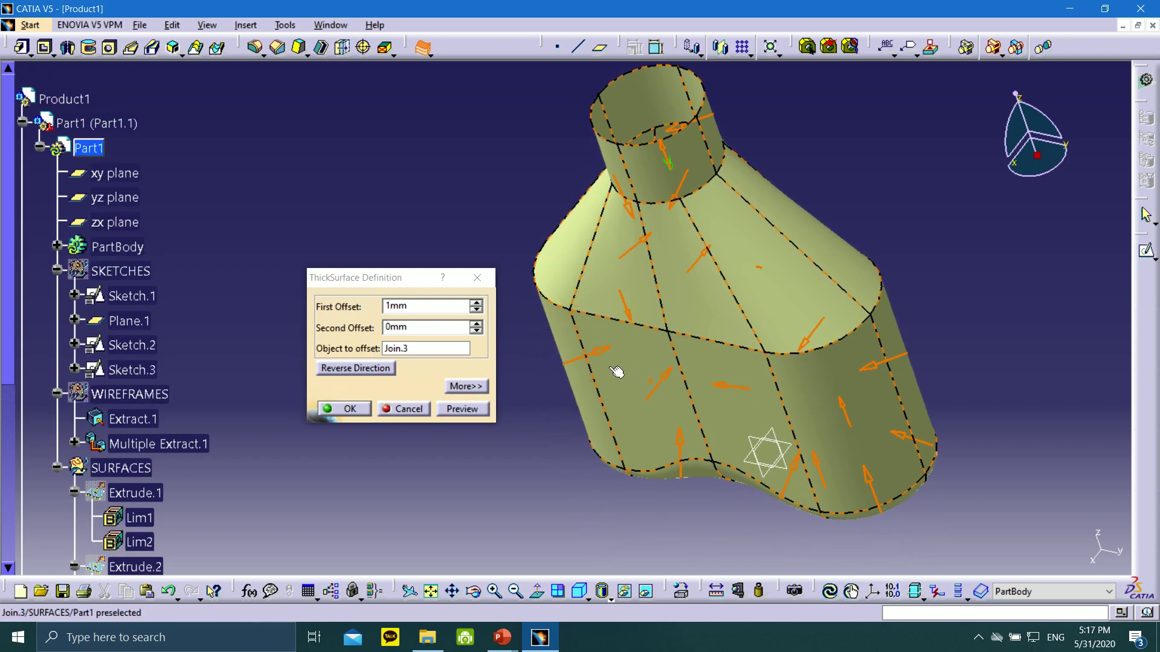
drag(422, 306, 374, 307)
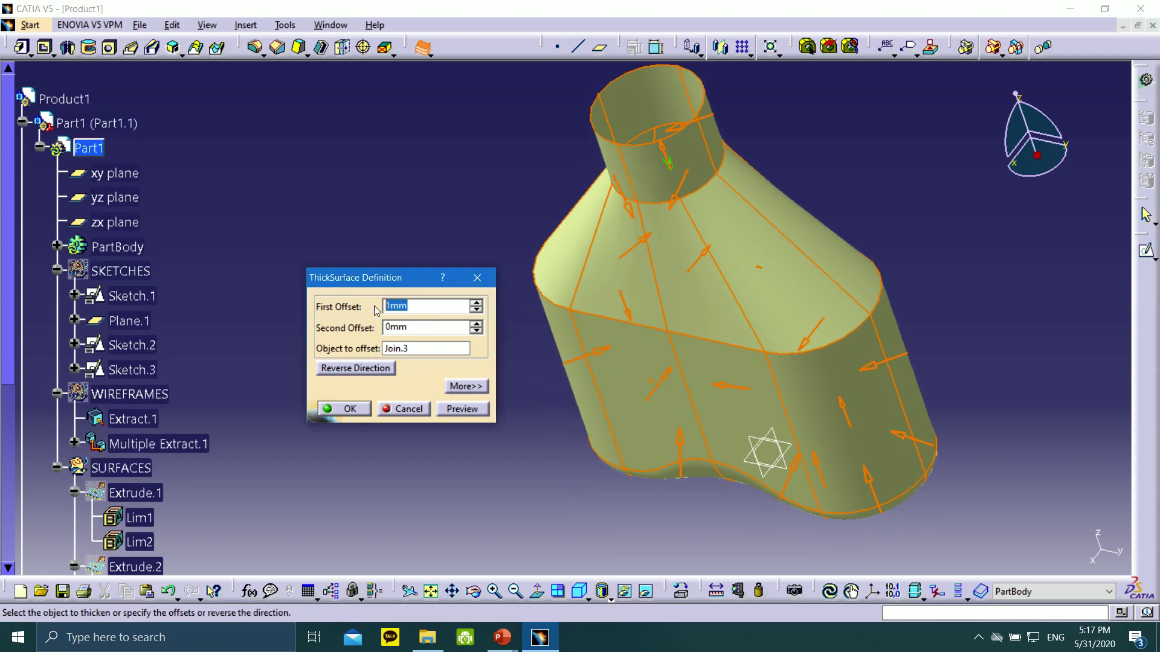
click(463, 410)
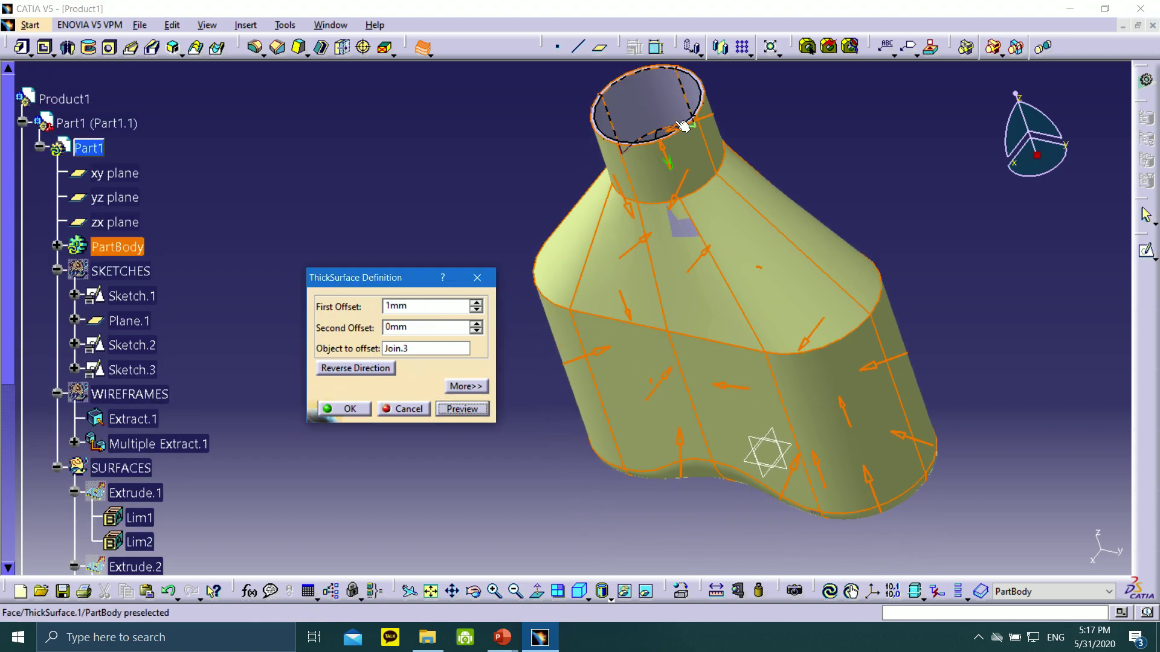
middle_drag(717, 208, 714, 171)
middle_drag(835, 228, 859, 282)
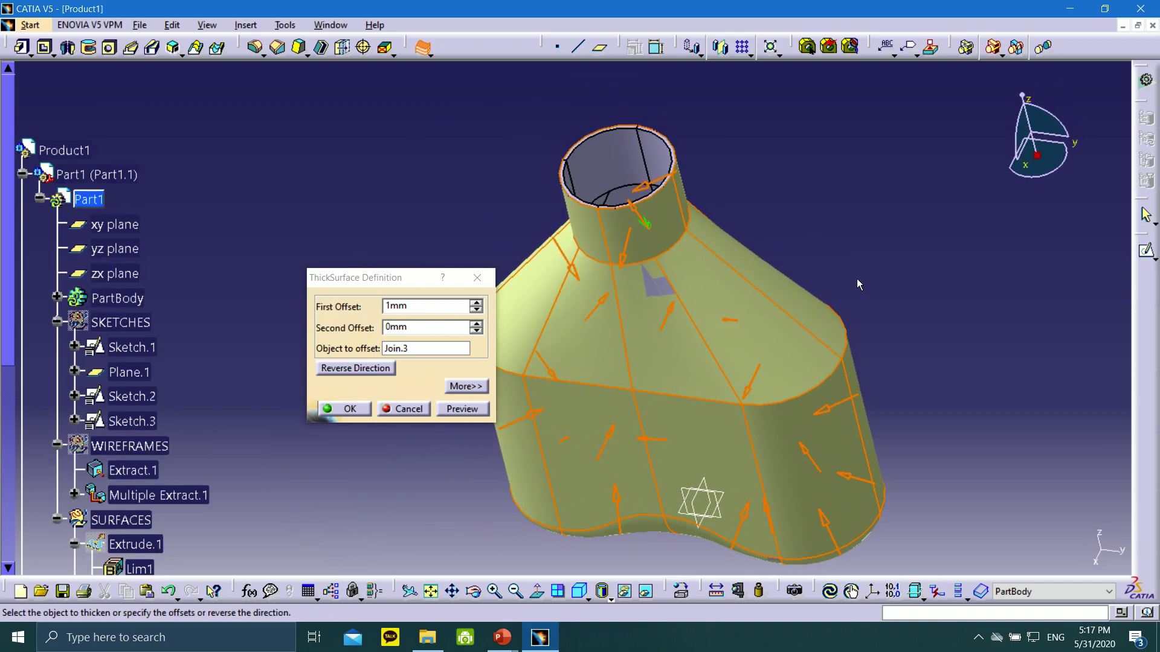
click(342, 410)
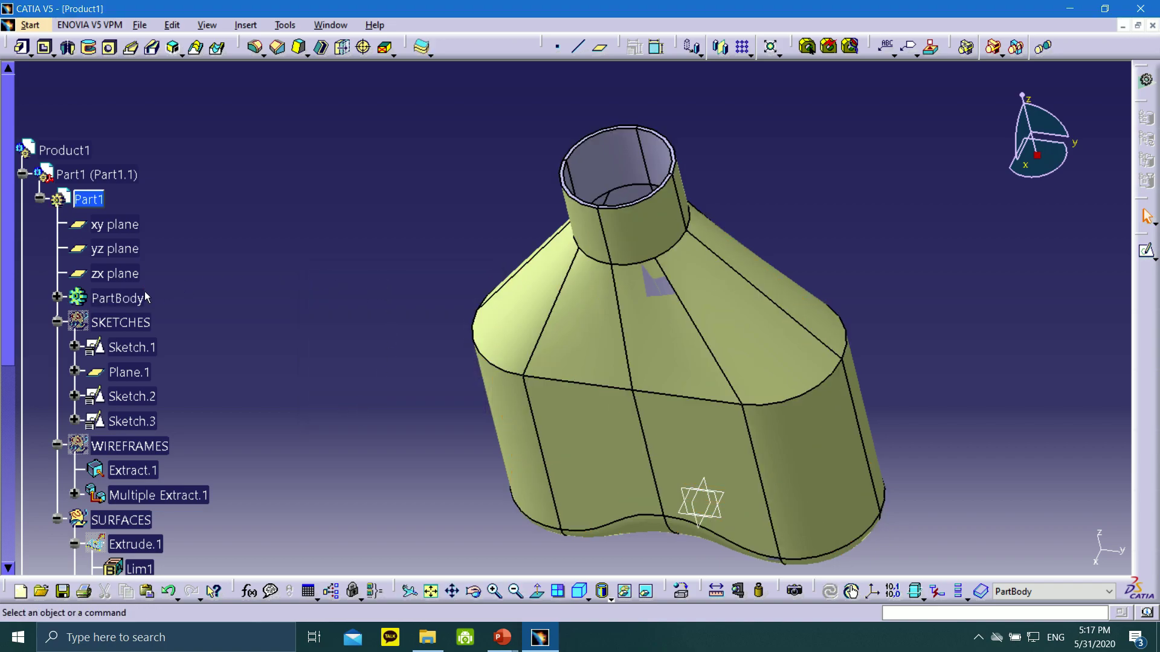
- Expand PartBody and collapse the SKETCHES, WIREFRAMES and SURFACES sets in the specification tree
click(57, 321)
click(57, 297)
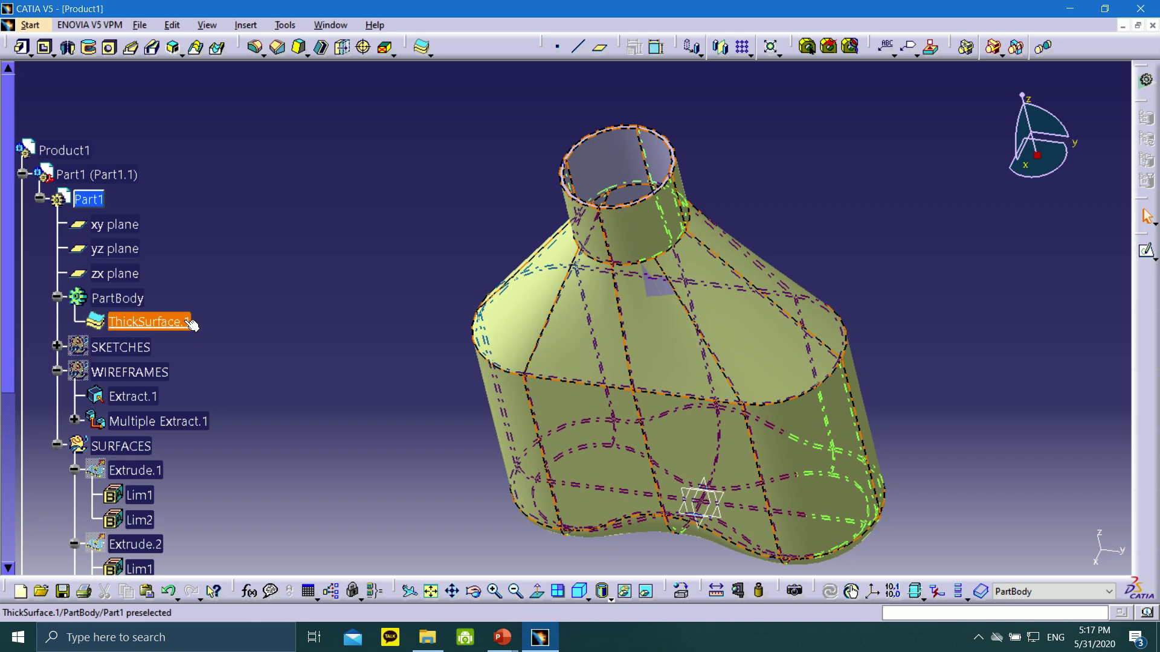
click(57, 371)
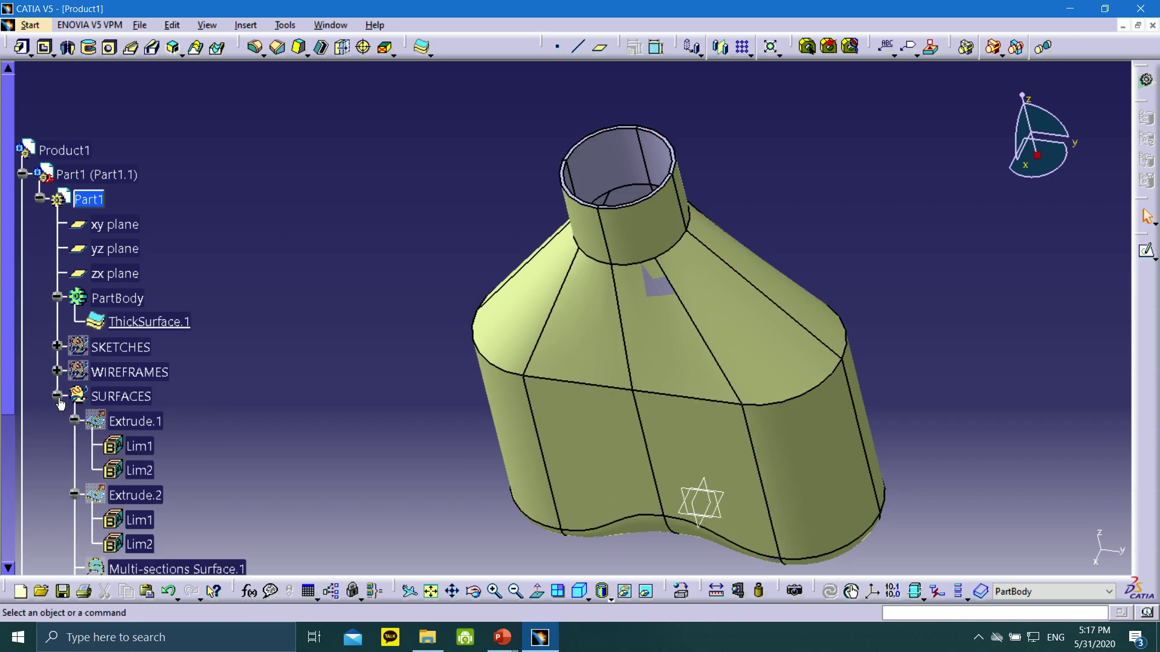
click(57, 396)
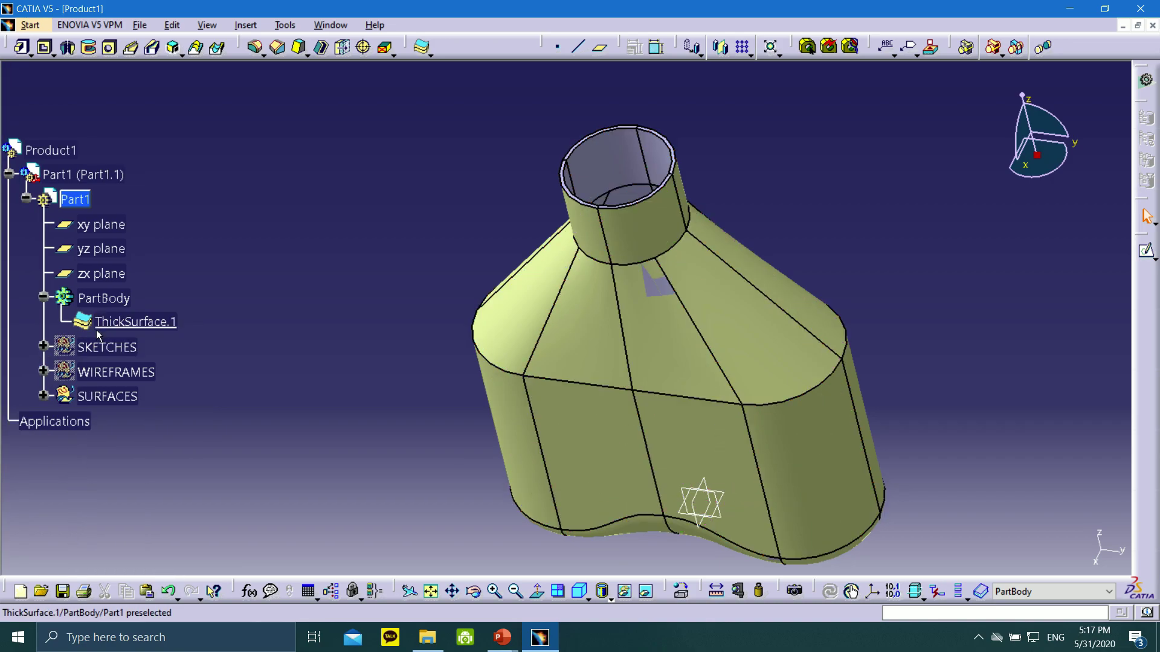
- Hide the SURFACES geometrical set and show the thickened bottle solid centred in the isometric view
right_click(103, 399)
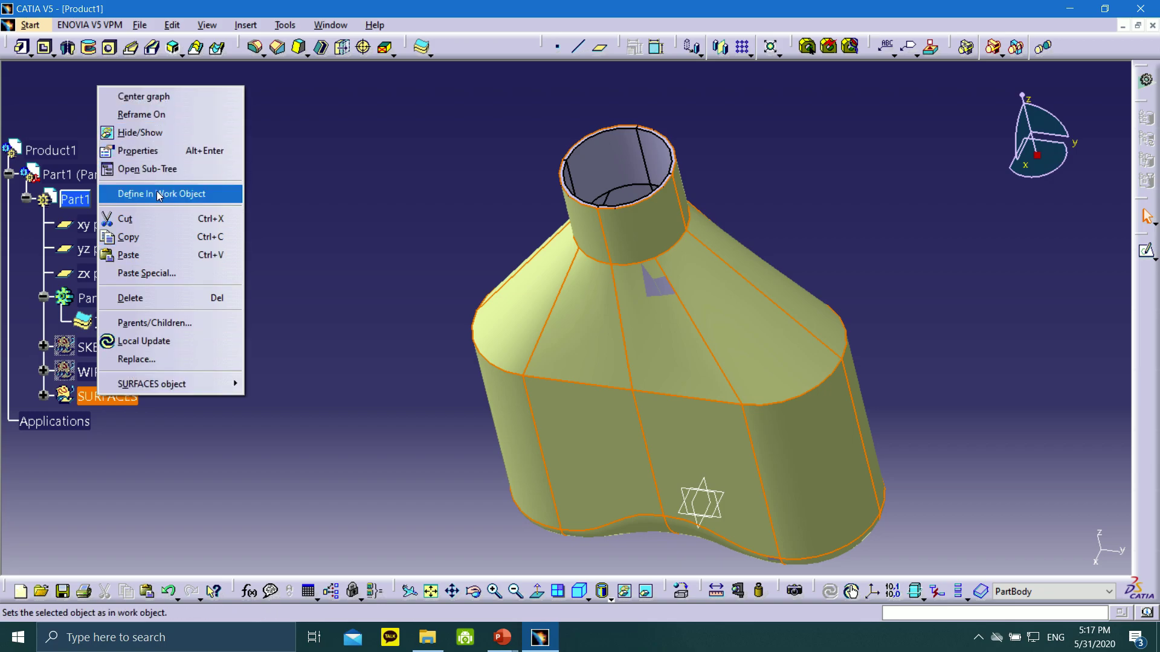
click(140, 133)
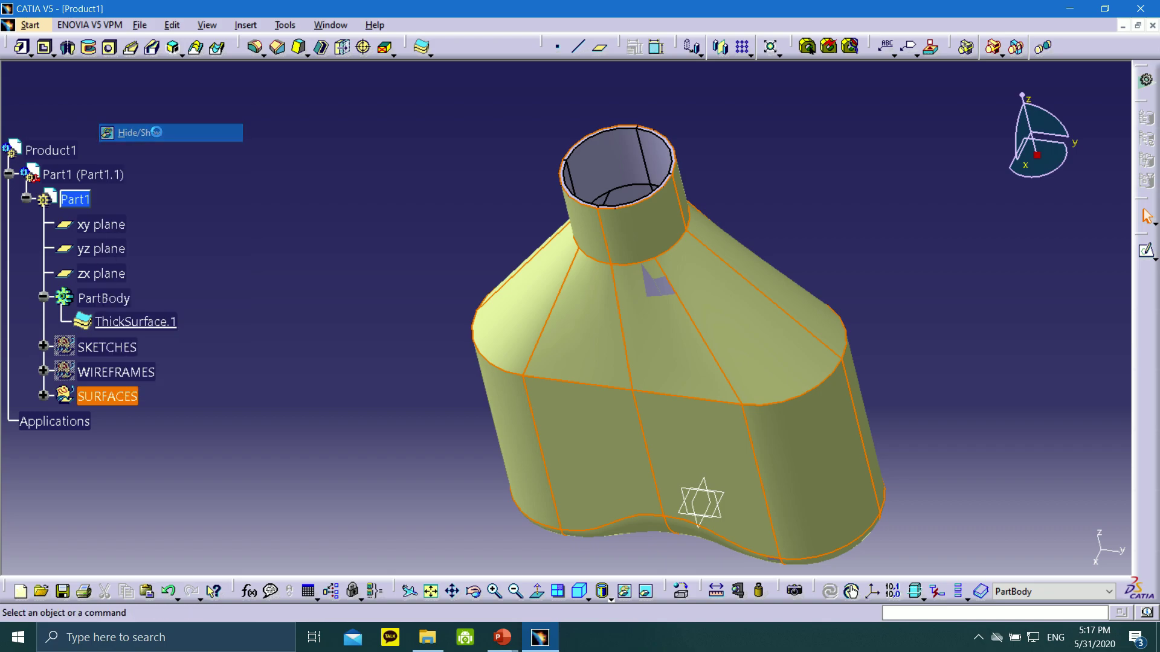
click(581, 592)
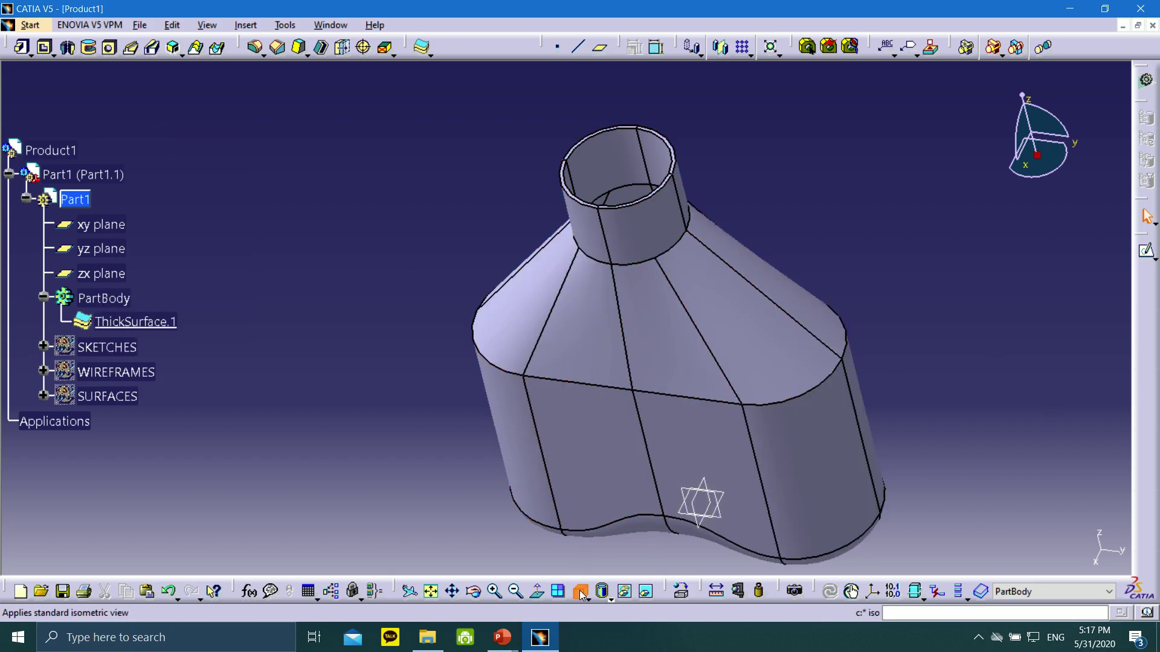
middle_drag(769, 407, 676, 314)
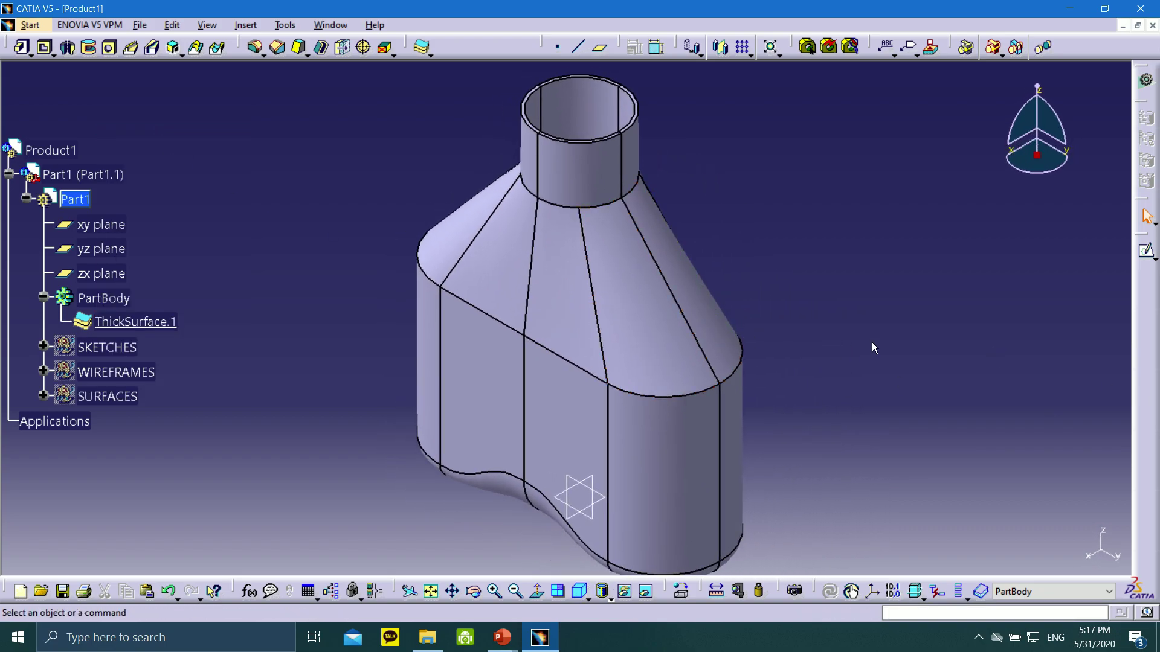
scroll(158, 220, down, 2)
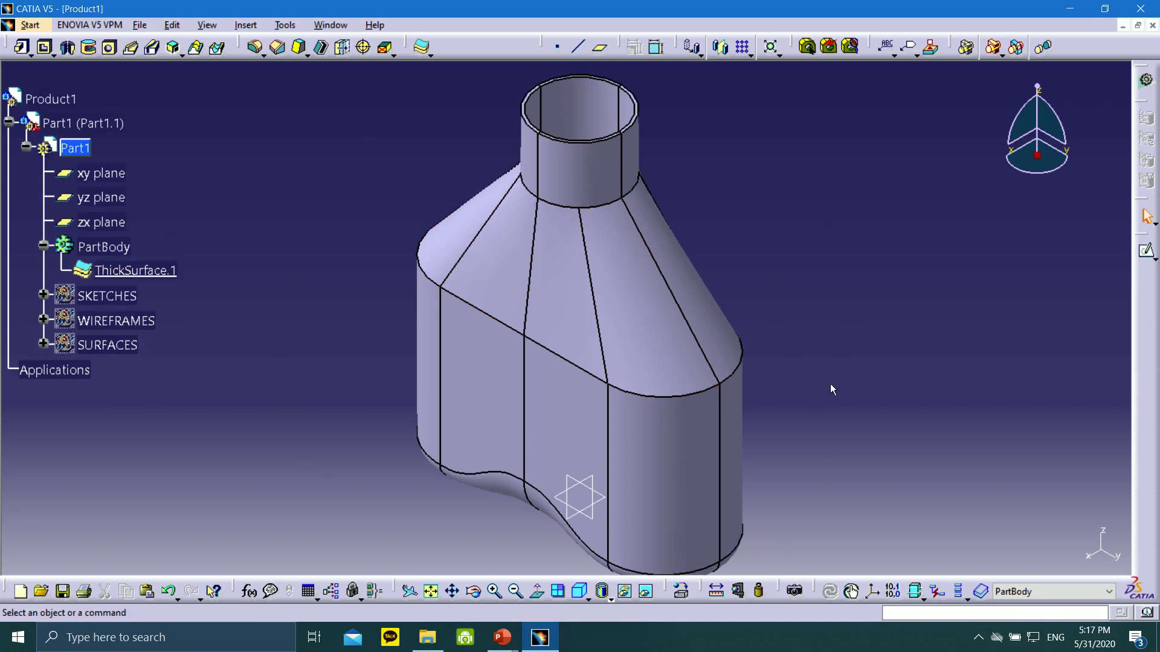
- Measure the inertia of ThickSurface.1, review its mass and density, and close the measurement
click(761, 593)
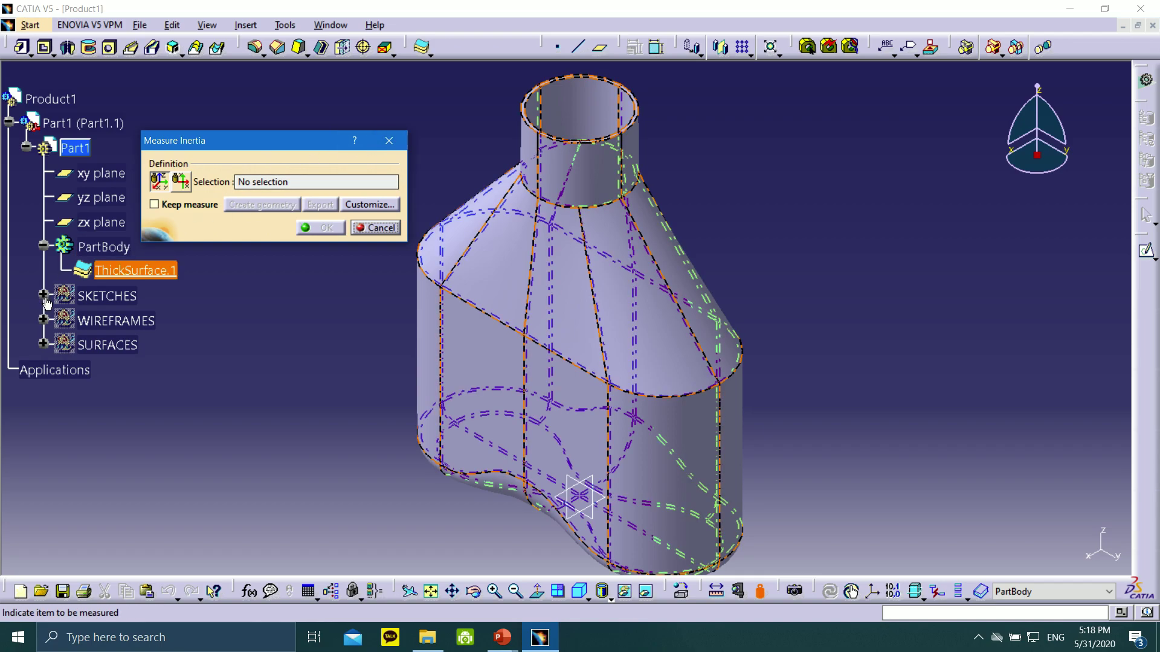
click(110, 271)
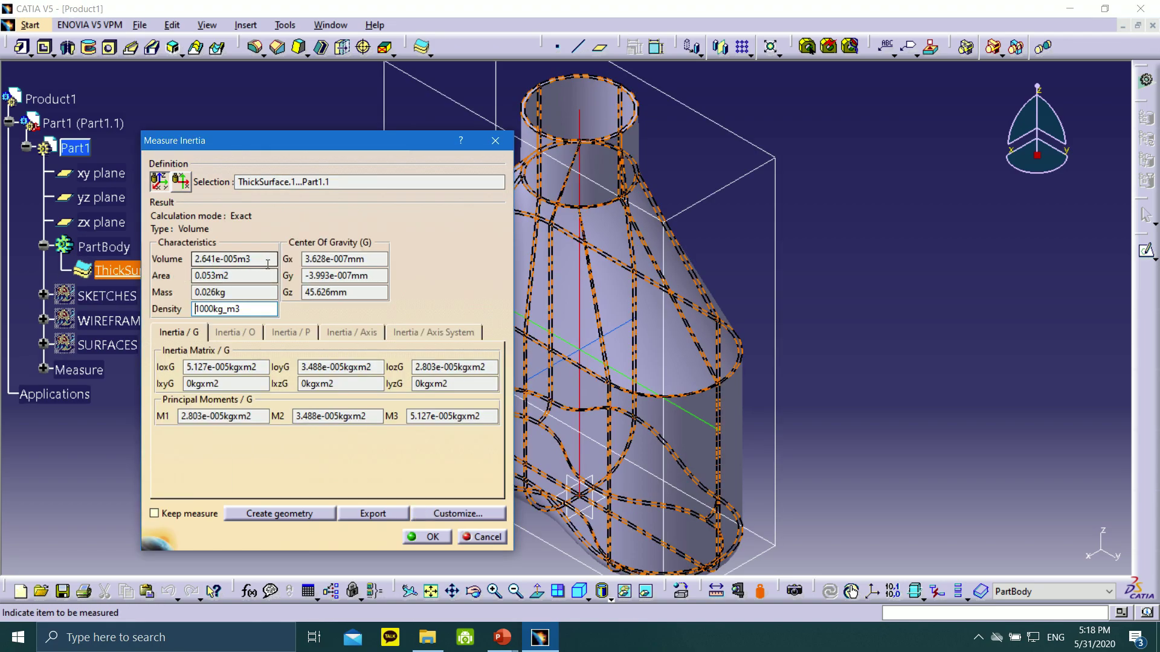
middle_drag(562, 267, 683, 277)
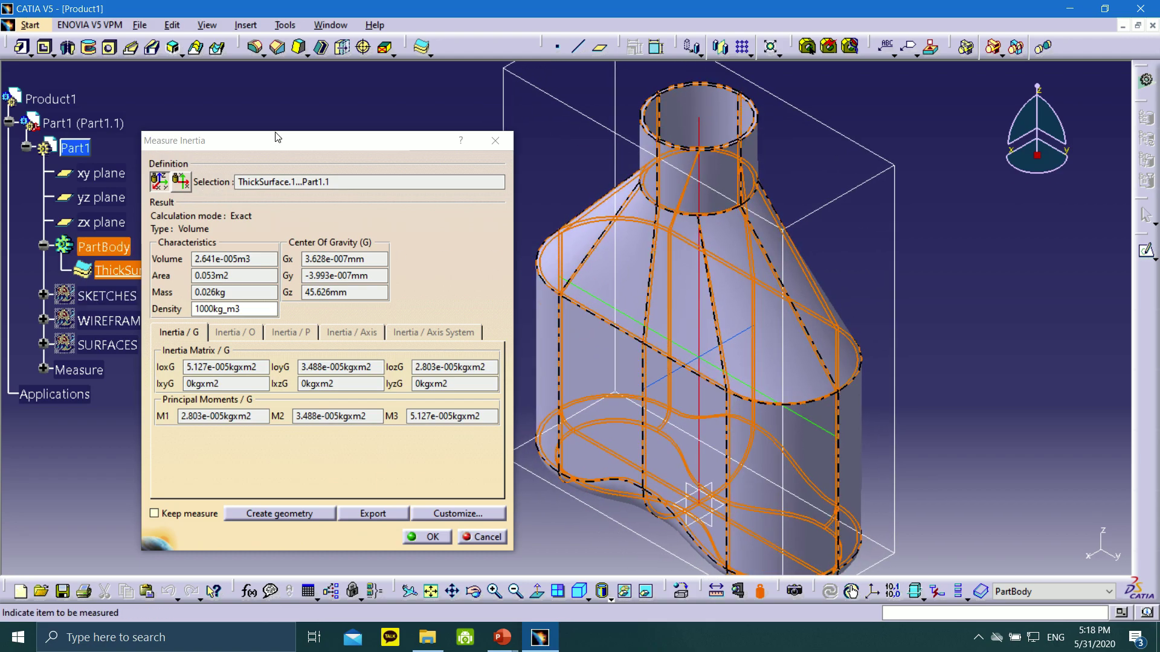
drag(293, 144, 271, 134)
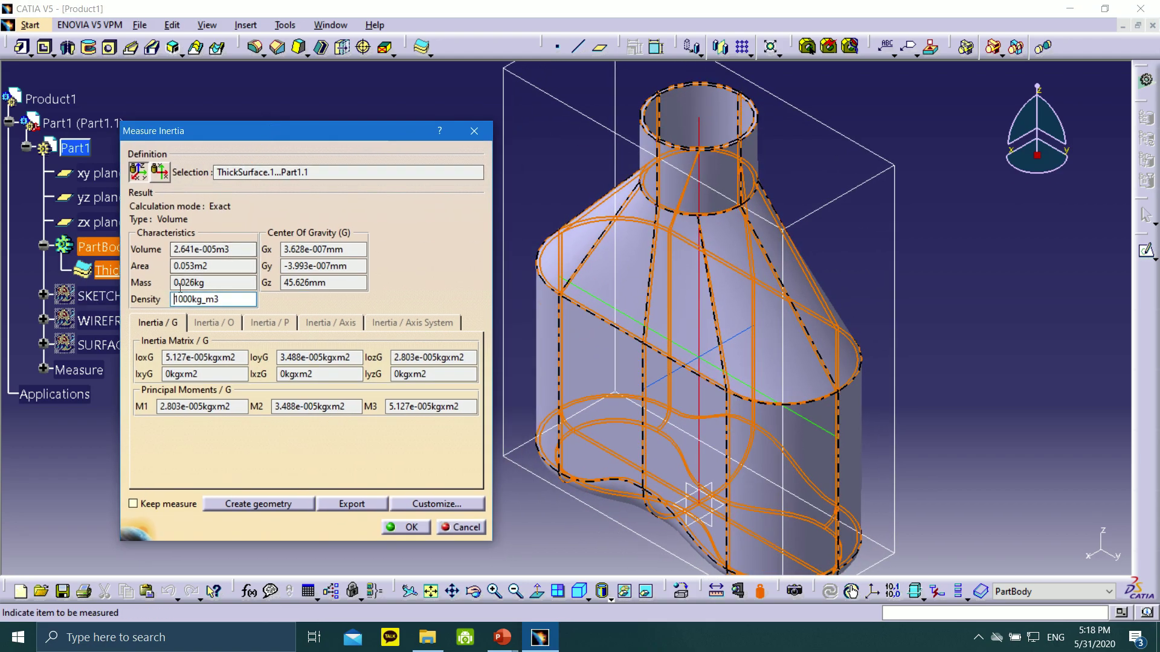
drag(209, 284, 187, 282)
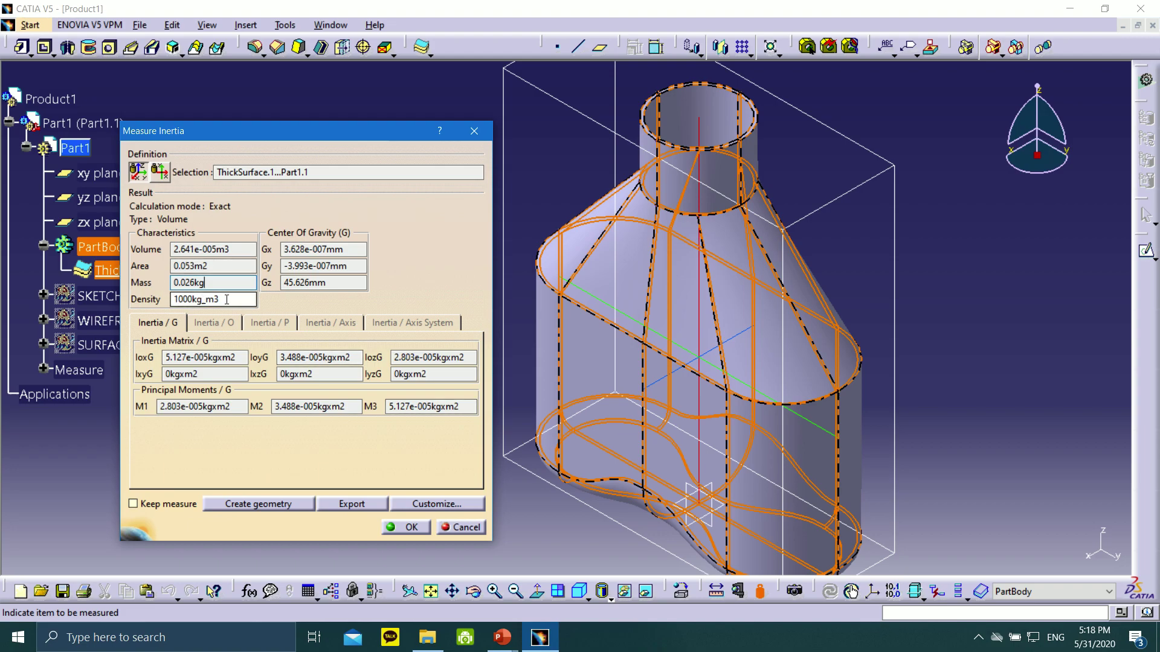
drag(225, 300, 193, 298)
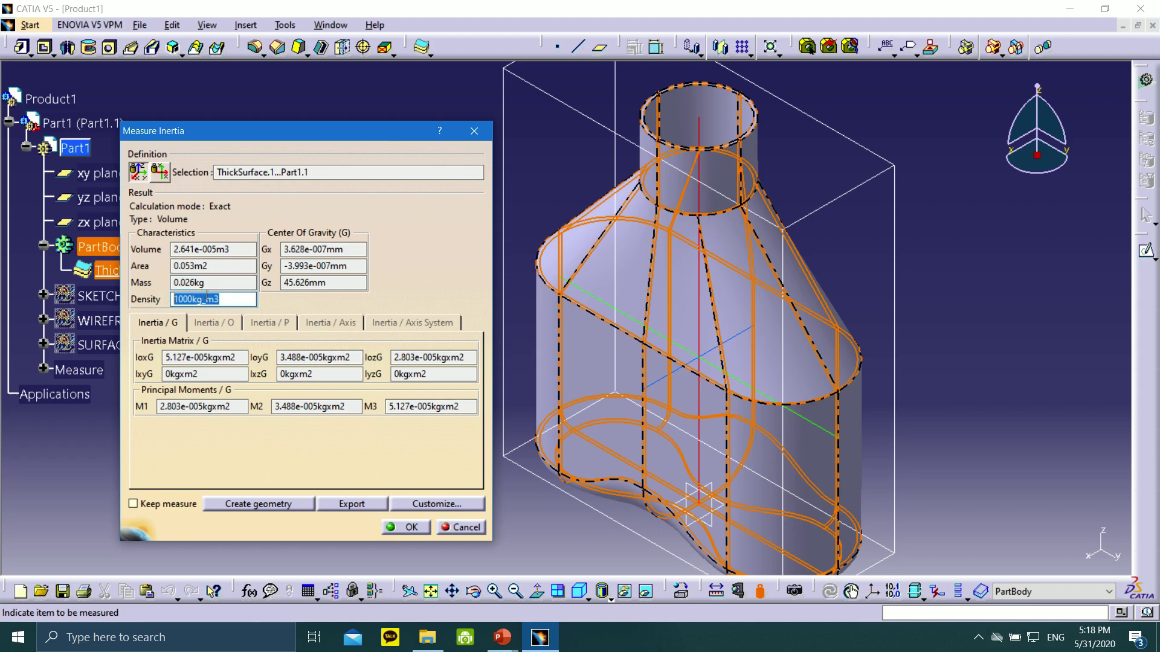
drag(308, 131, 281, 107)
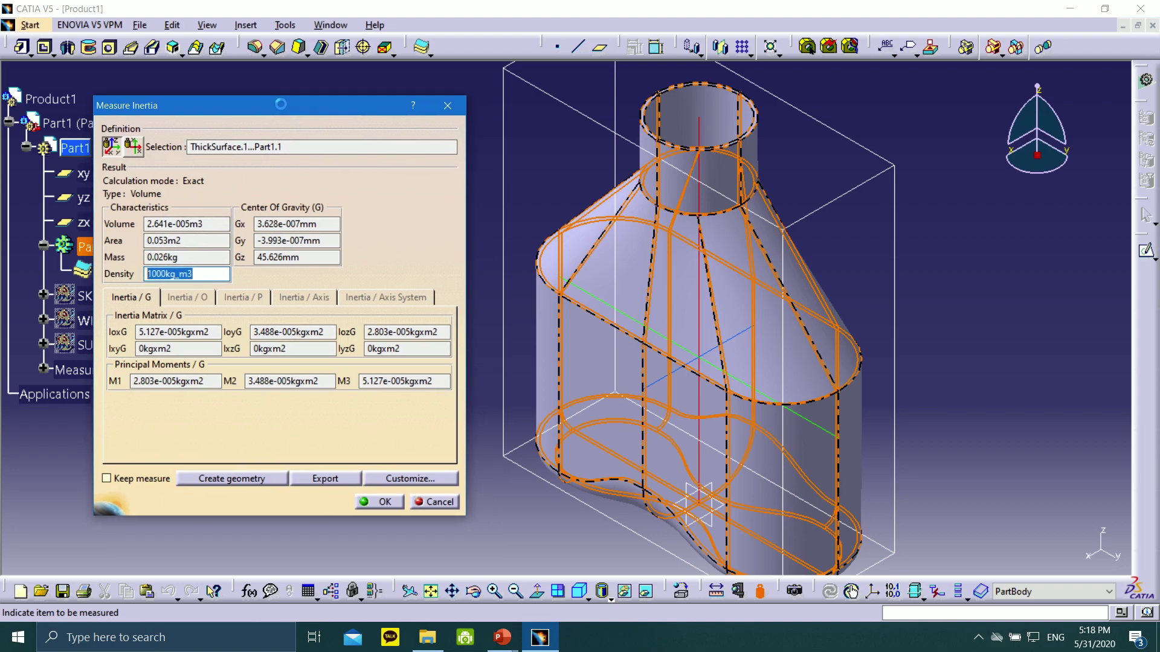
middle_drag(772, 377, 753, 336)
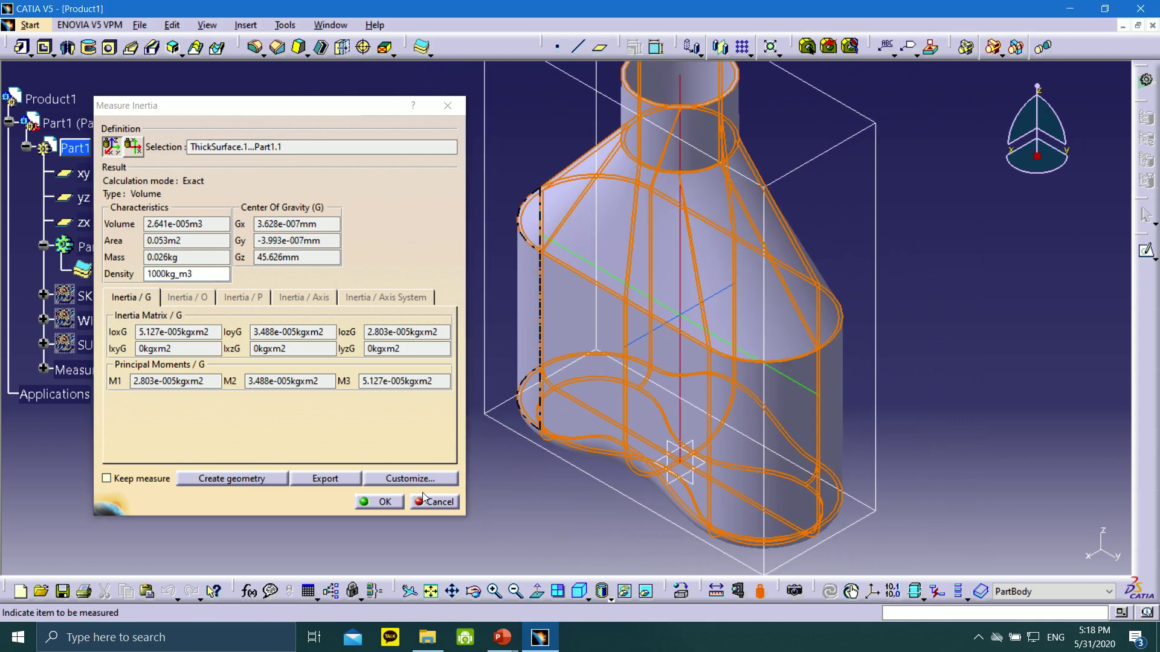
click(392, 505)
middle_drag(901, 320, 732, 371)
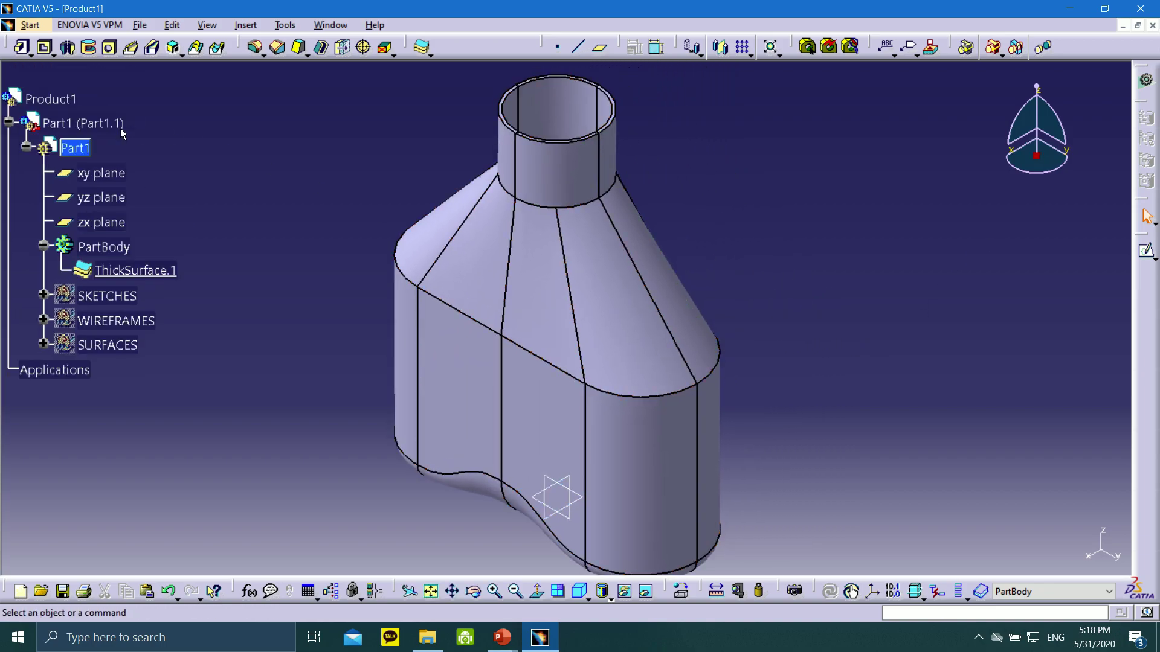
- Switch to the PowerPoint slides, compare the Part-1 final product slide, and advance to the Part-2 drawing
scroll(122, 129, down, 1)
scroll(122, 129, up, 1)
scroll(122, 129, down, 1)
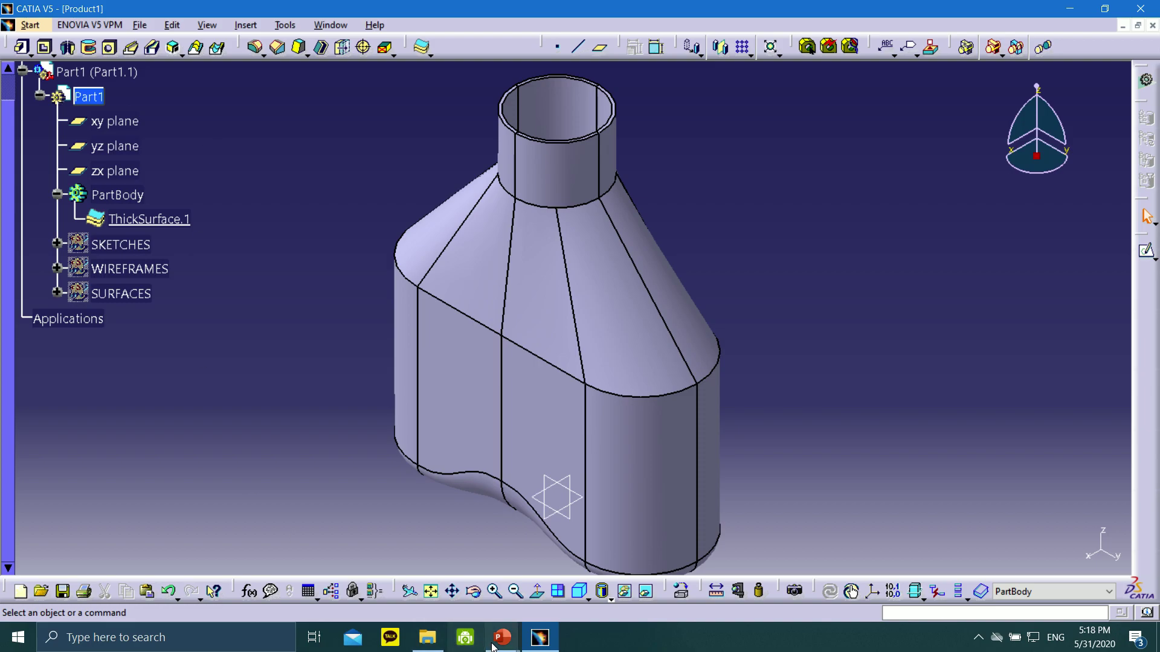
mouse_move(499, 642)
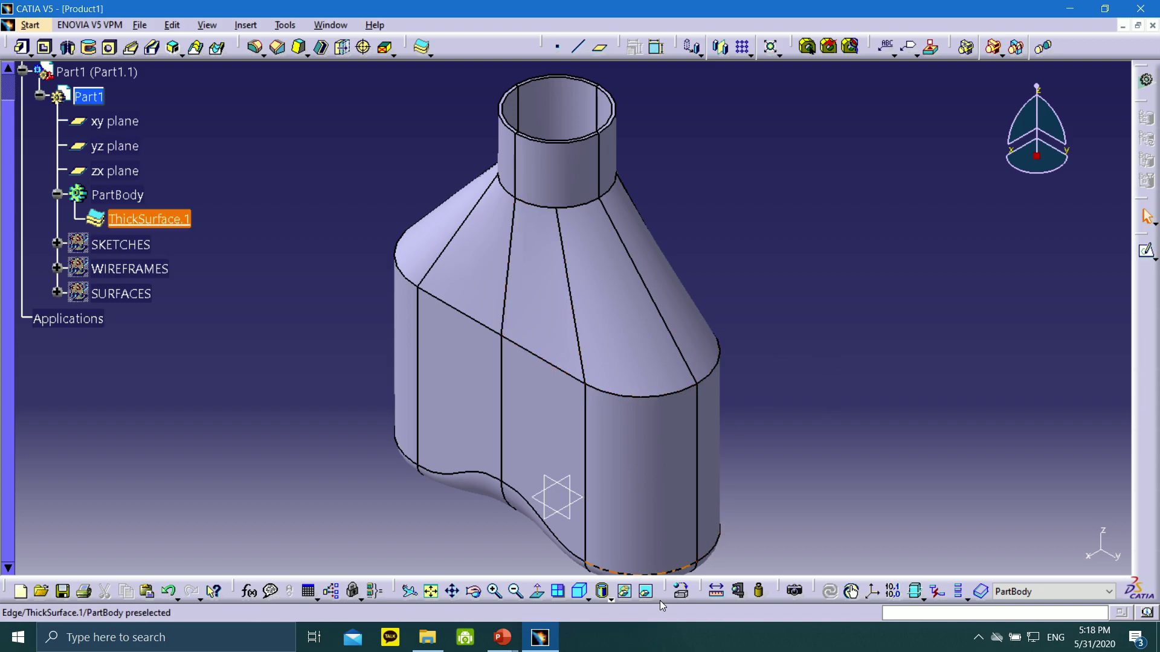
click(585, 577)
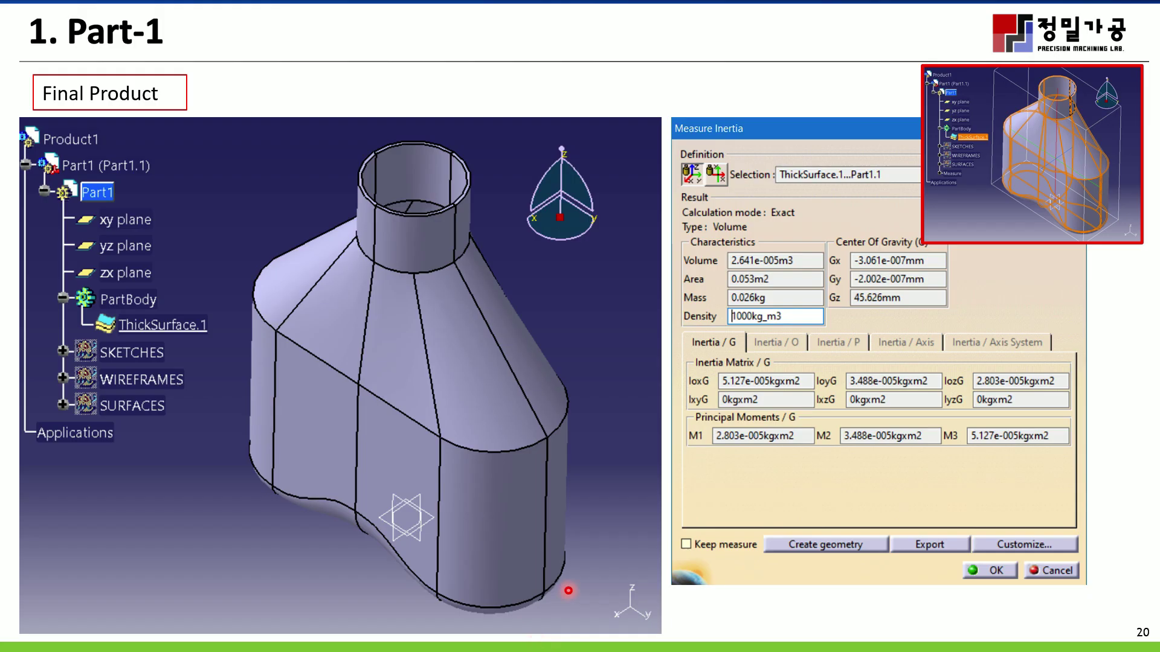
click(38, 642)
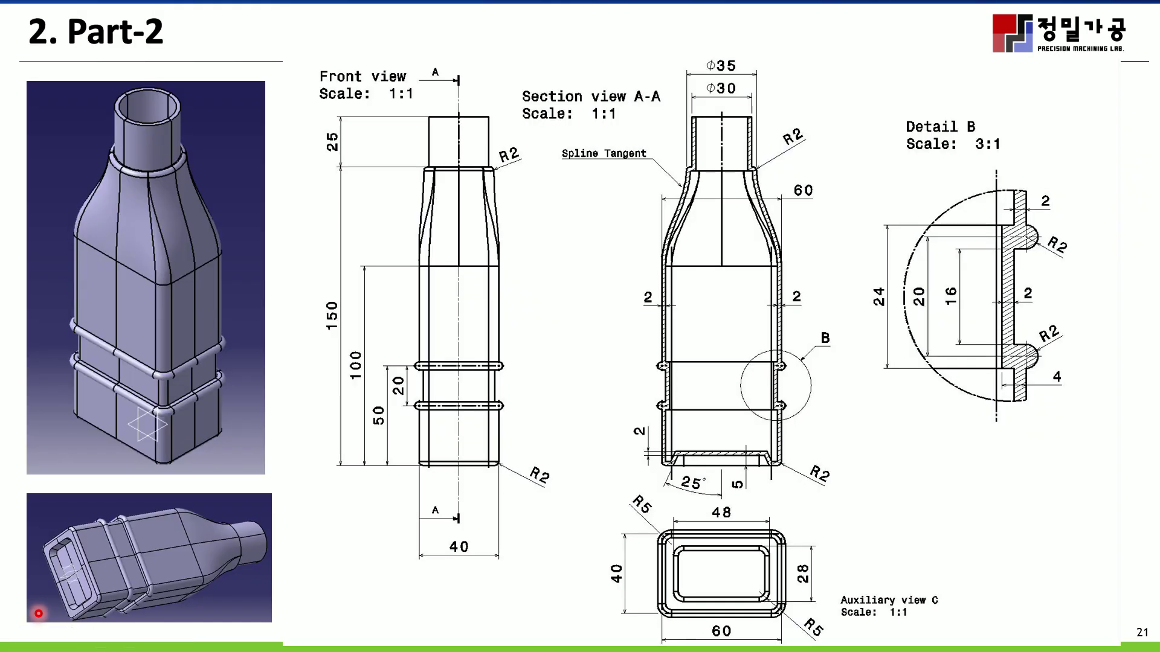